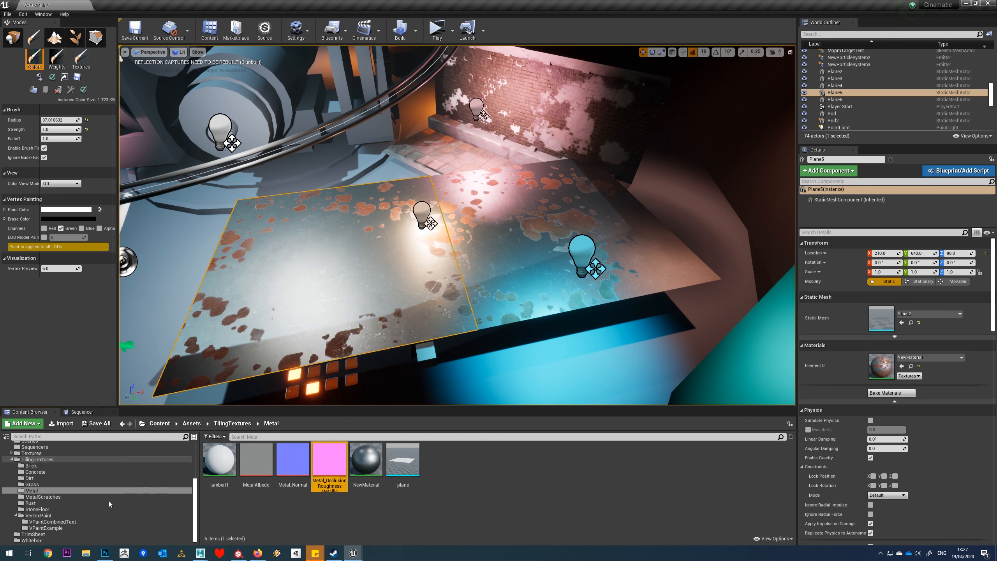
# Examine the albedo, normal and packed occlusion-roughness-metallic textures in the Metal, MetalScratches and Rust folders.
pyautogui.click(61, 499)
pyautogui.click(67, 503)
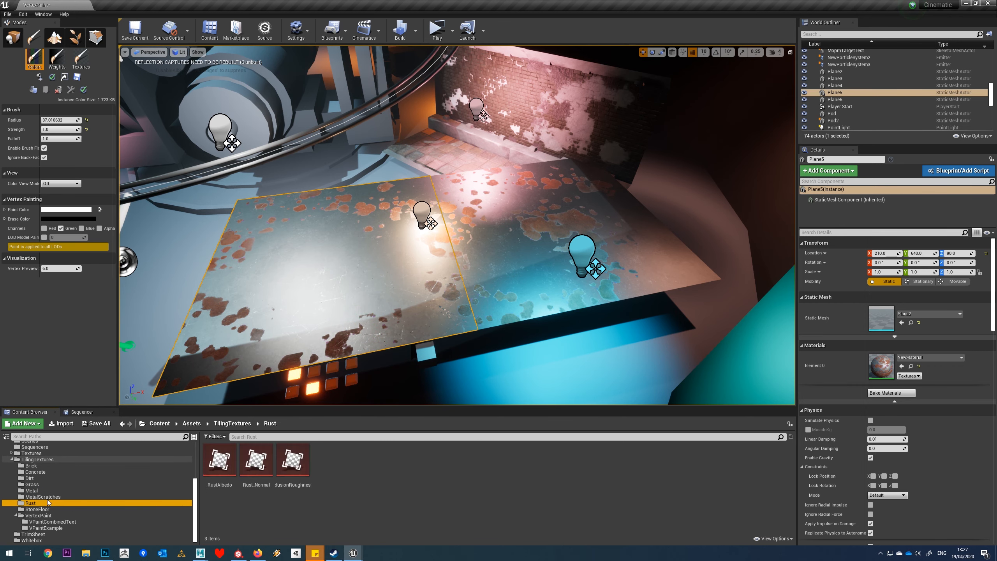
pyautogui.click(118, 484)
pyautogui.click(157, 490)
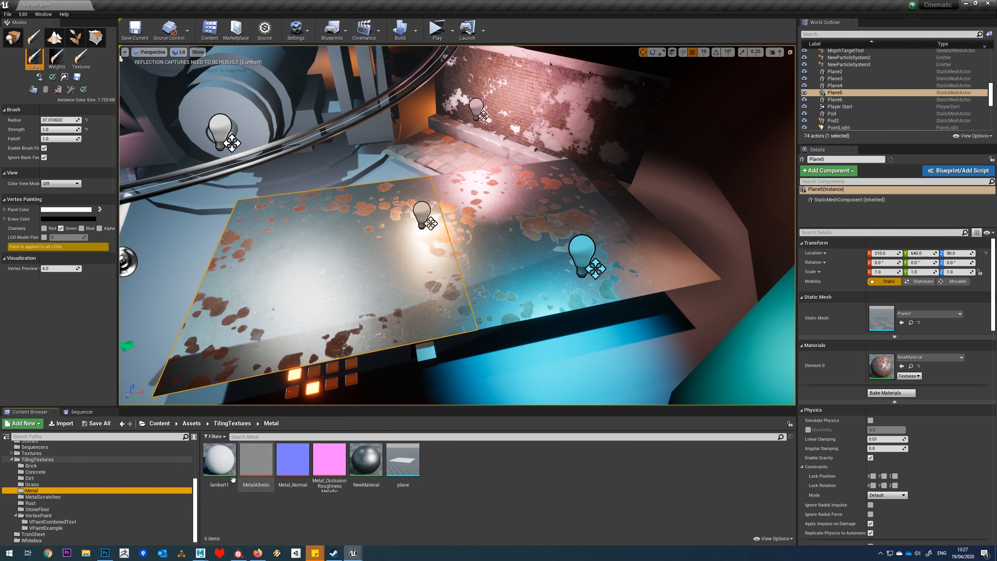
pyautogui.click(259, 476)
pyautogui.click(297, 478)
pyautogui.click(332, 478)
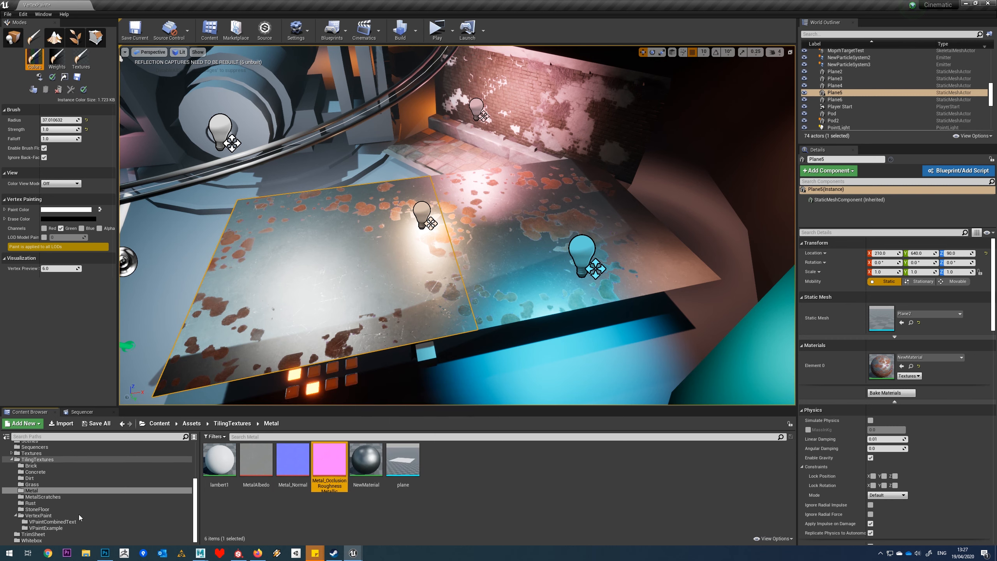
pyautogui.click(68, 497)
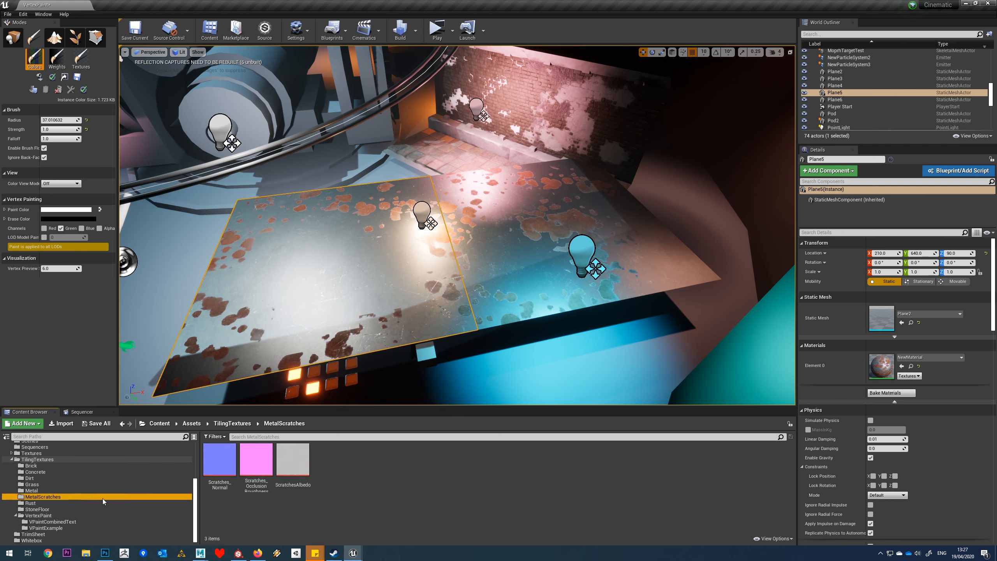
pyautogui.click(293, 460)
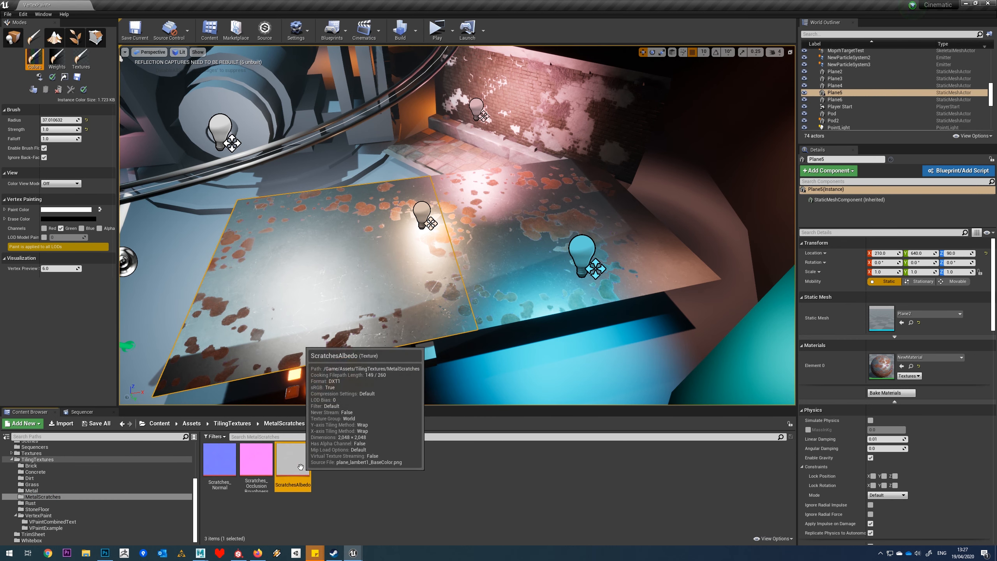
pyautogui.click(47, 504)
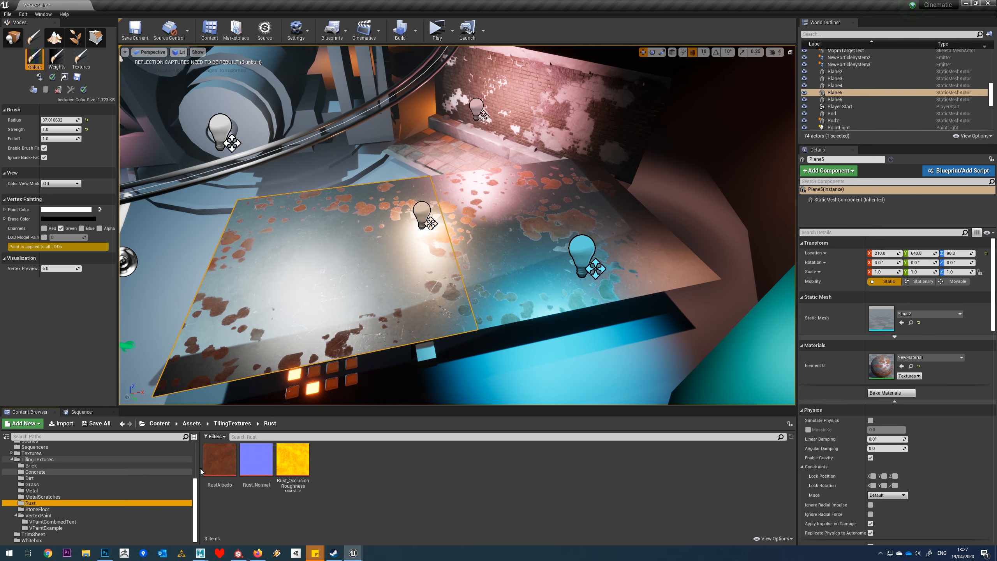
pyautogui.click(293, 462)
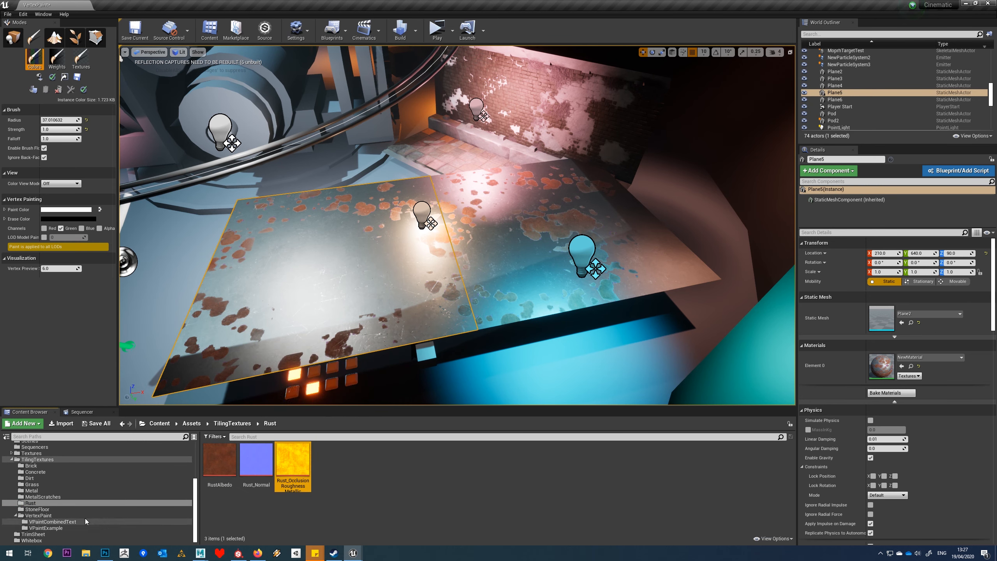
# Set the Metal folder's occlusion-roughness-metallic texture to Masks (no sRGB) compression, save it and close its editor.
pyautogui.click(32, 490)
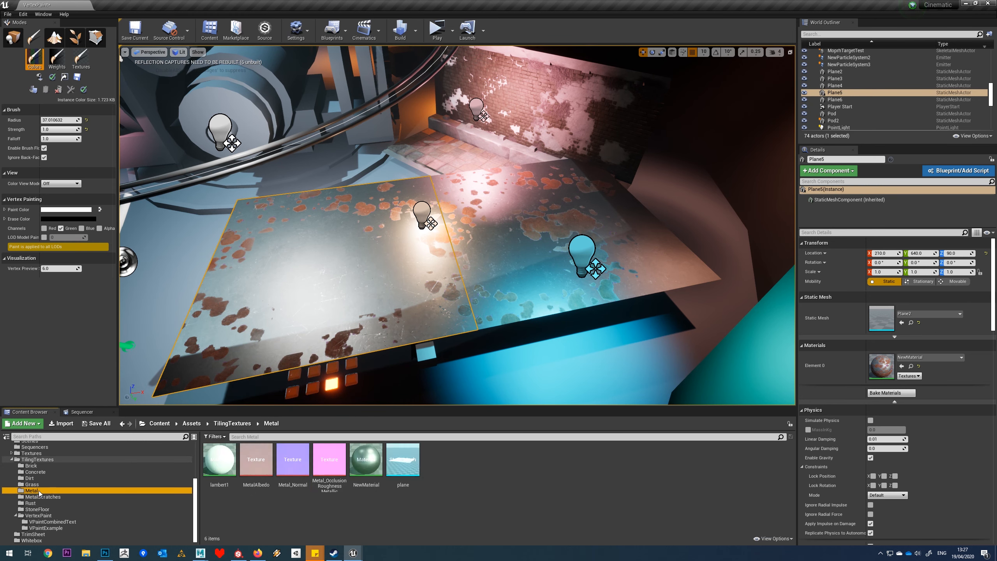
pyautogui.click(328, 454)
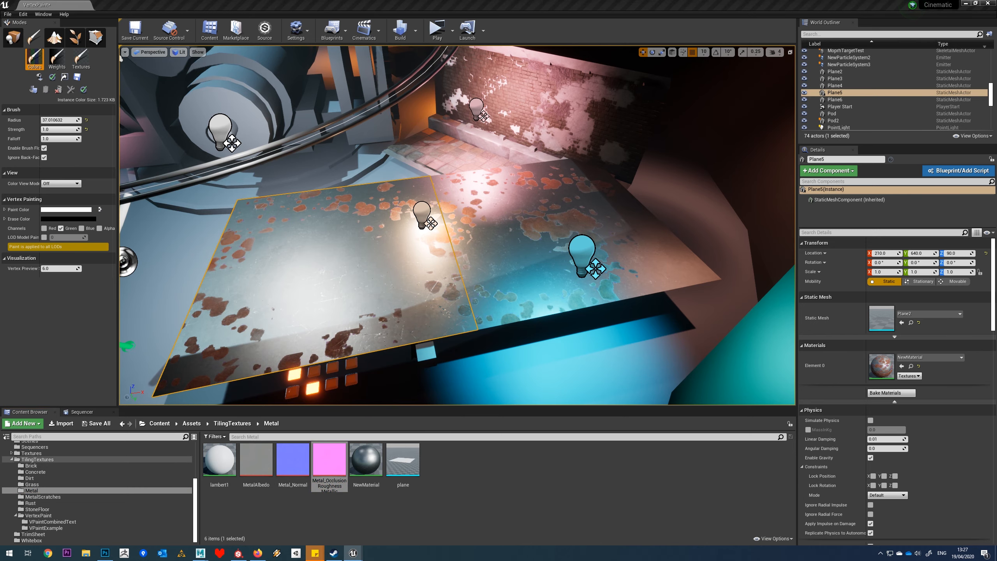
pyautogui.moveTo(527, 96); pyautogui.dragTo(369, 180)
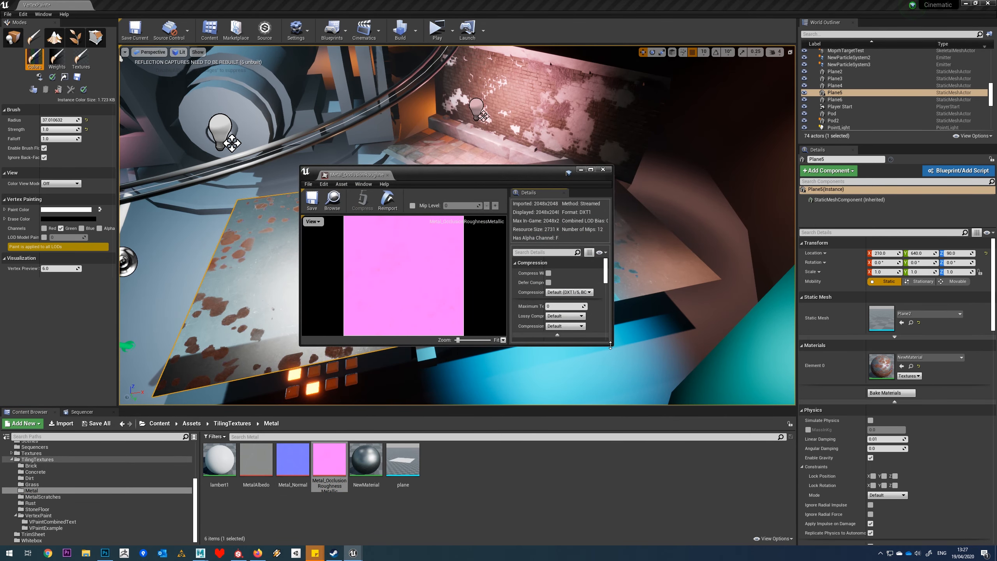
pyautogui.moveTo(610, 344); pyautogui.dragTo(787, 523)
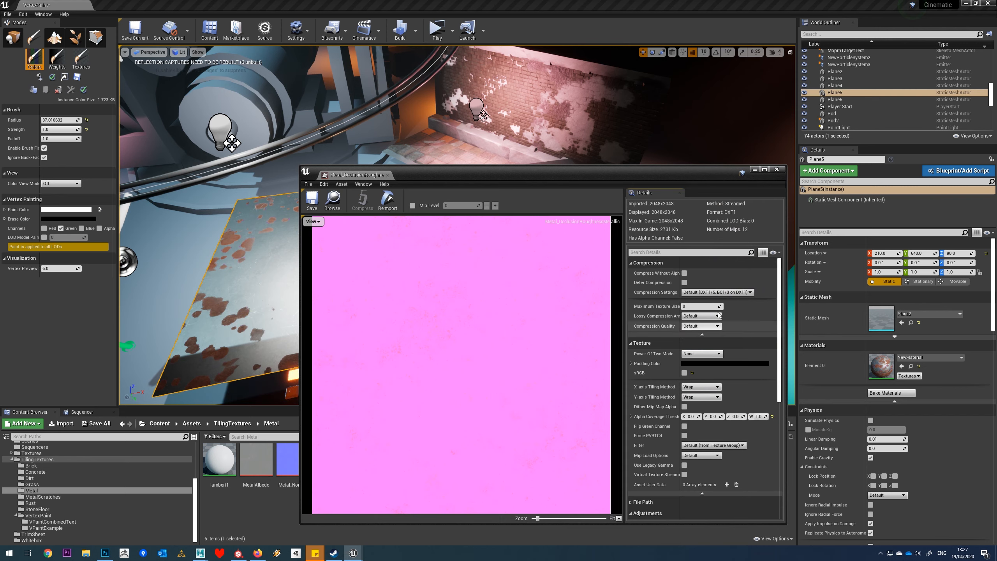
pyautogui.click(716, 292)
pyautogui.click(698, 309)
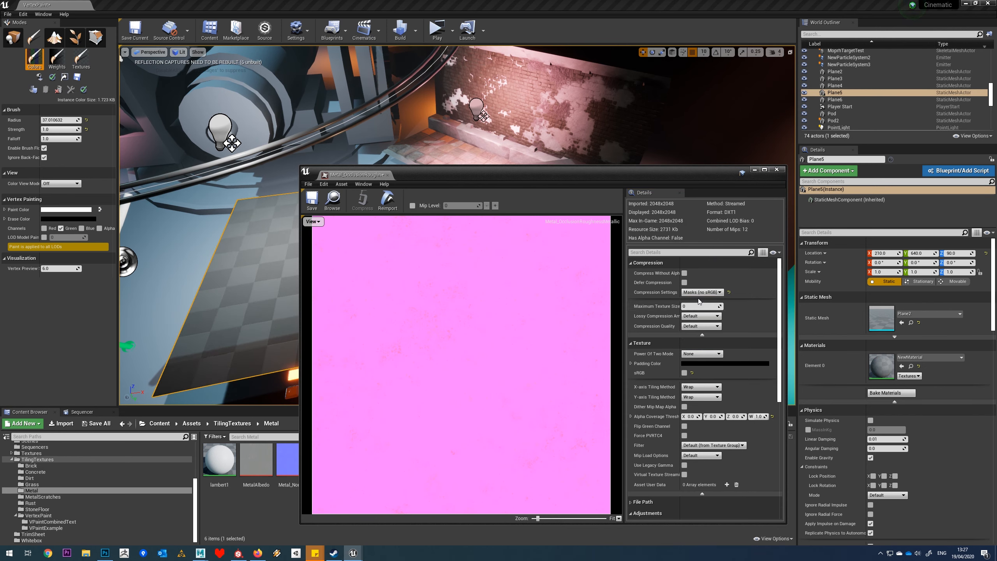
pyautogui.click(309, 204)
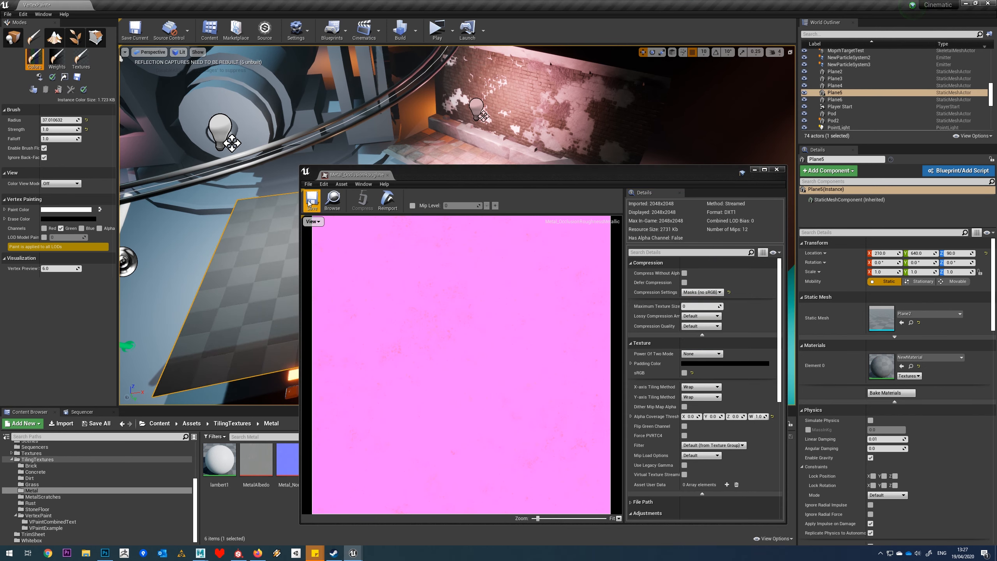
pyautogui.click(776, 170)
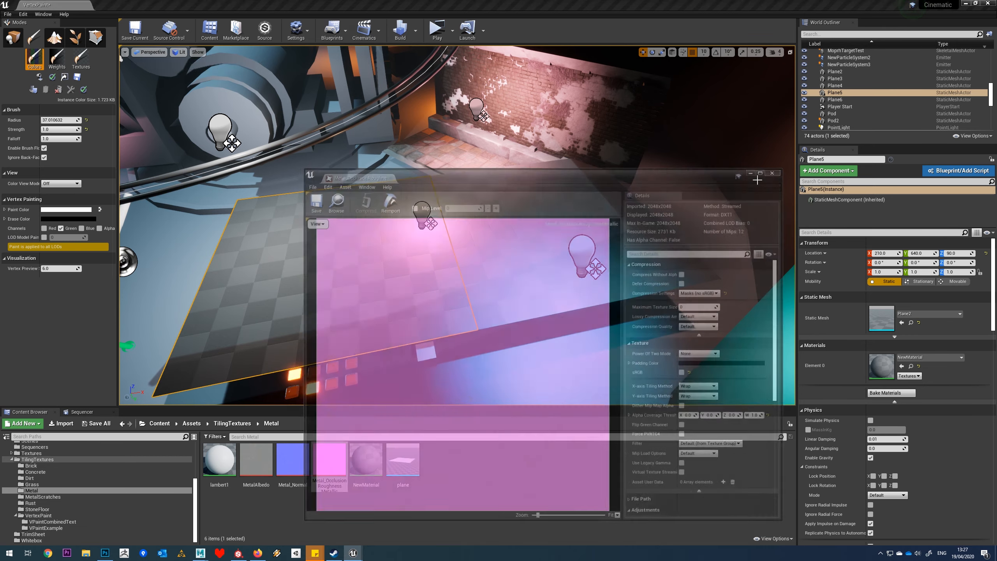
# Set the Scratches_OcclusionRoughnessMetallic texture to Masks (no sRGB) compression, save it and close its editor.
pyautogui.click(44, 497)
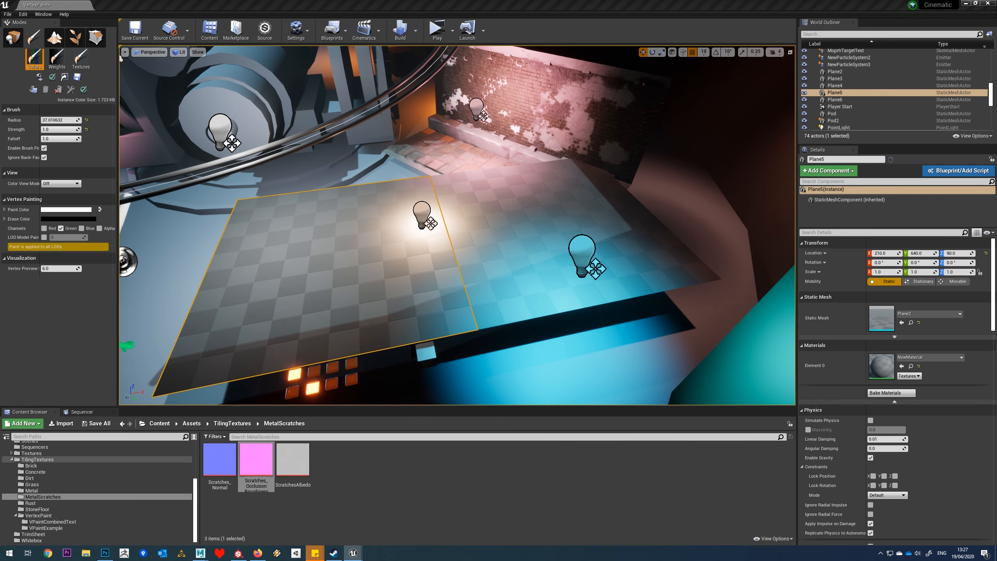
pyautogui.click(751, 208)
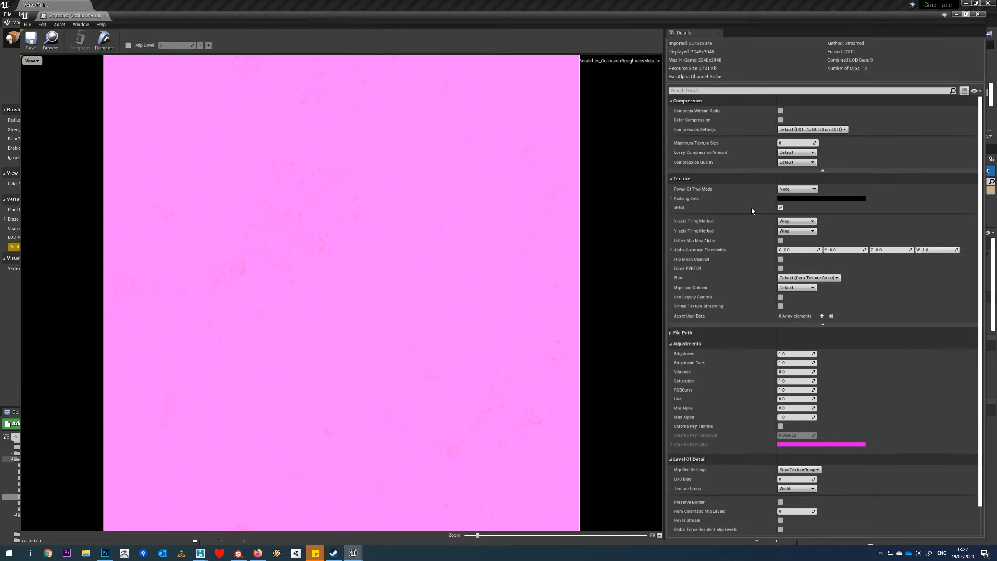
pyautogui.click(816, 122)
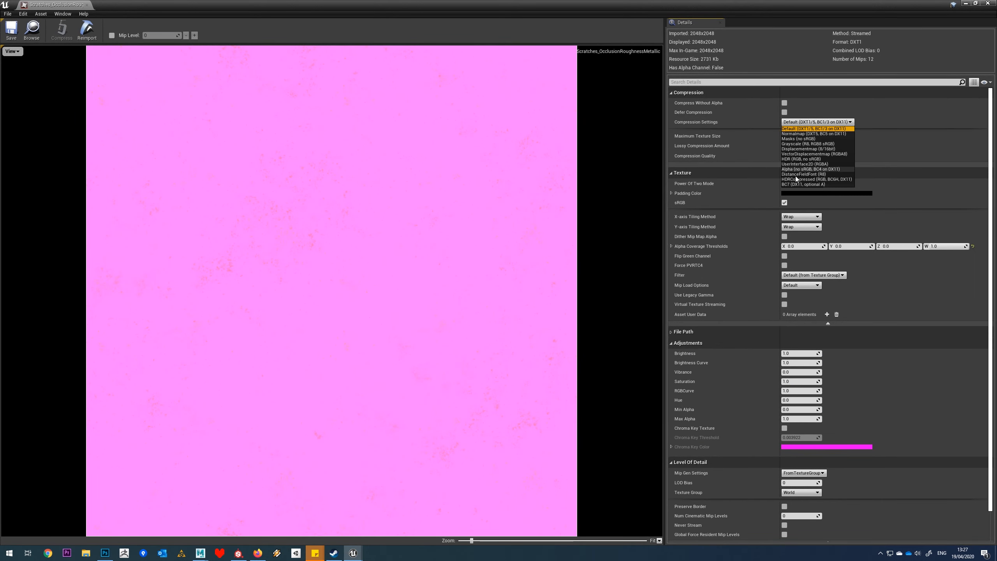
pyautogui.click(798, 139)
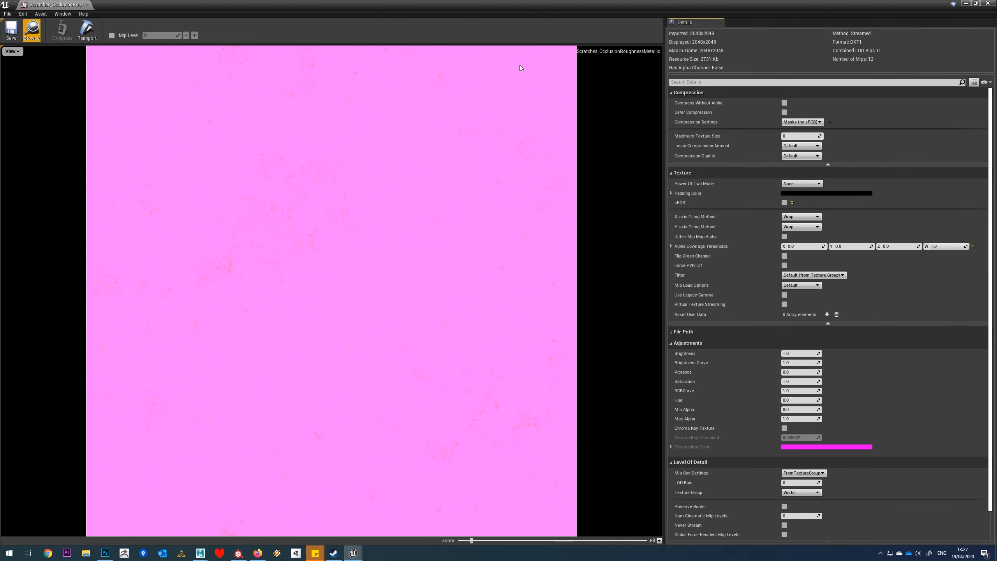
pyautogui.click(11, 32)
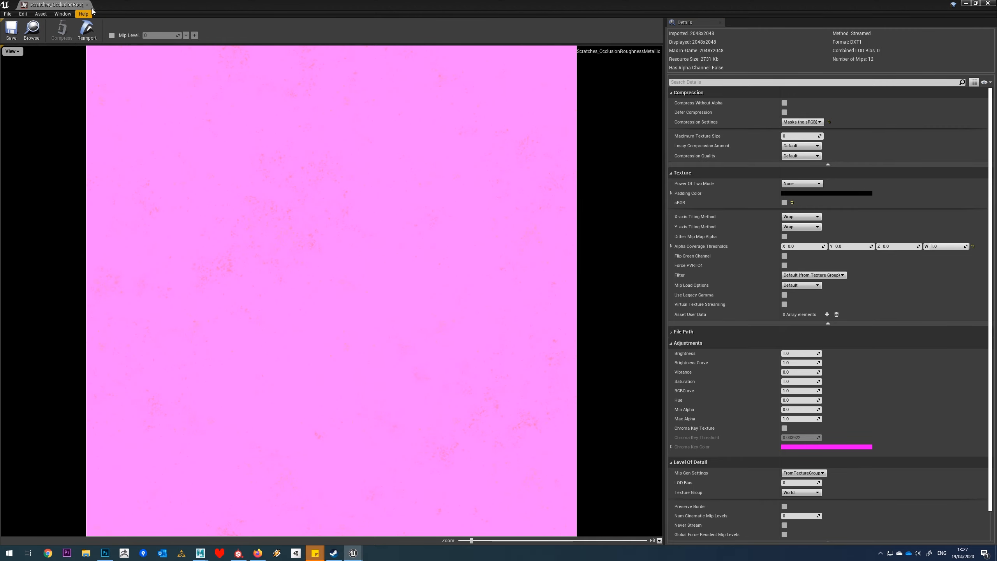
pyautogui.click(87, 5)
# Create a material named VertexPaintTilingCombined in the VPaintCombinedText folder under VertexPaint.
pyautogui.click(32, 491)
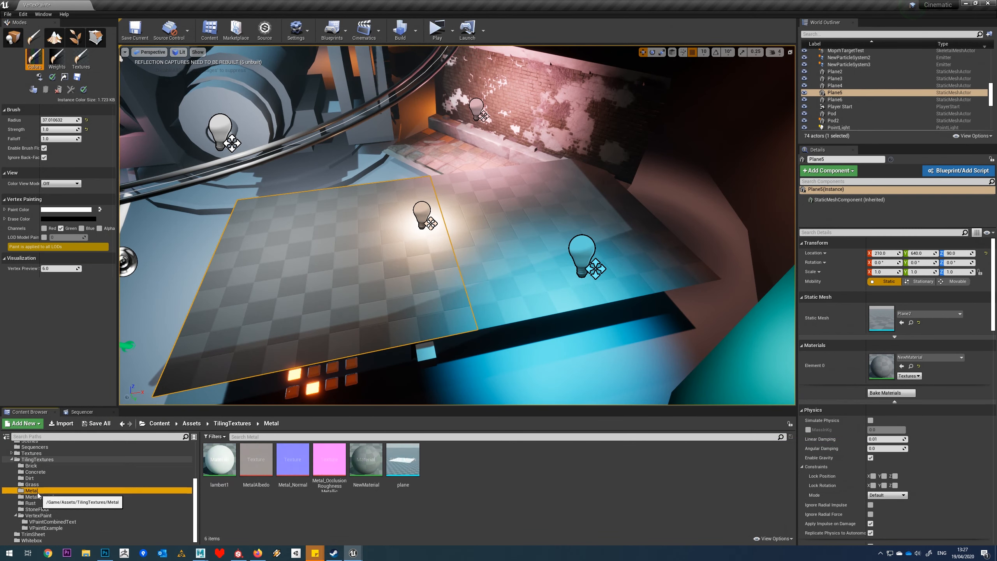
pyautogui.click(321, 461)
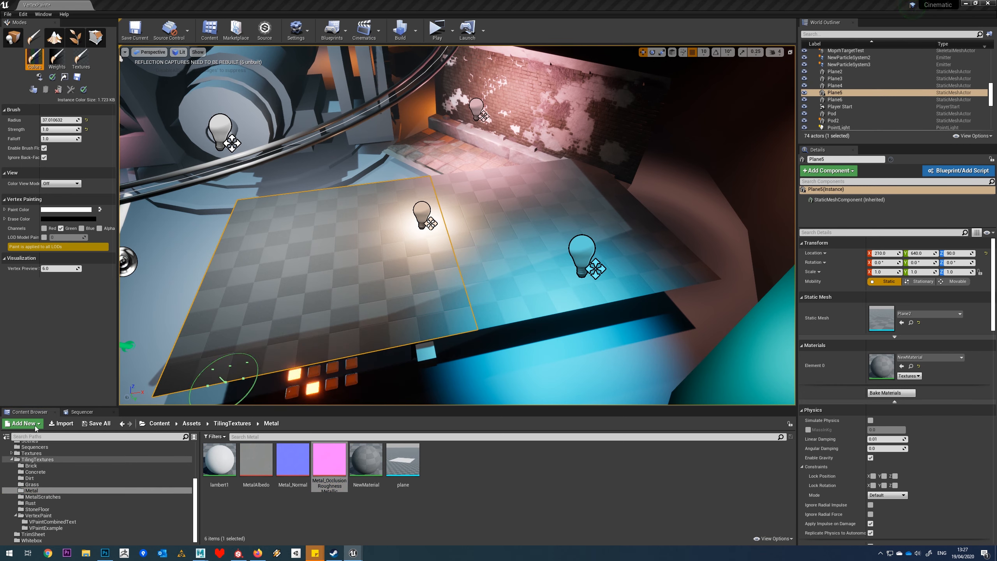
pyautogui.click(38, 460)
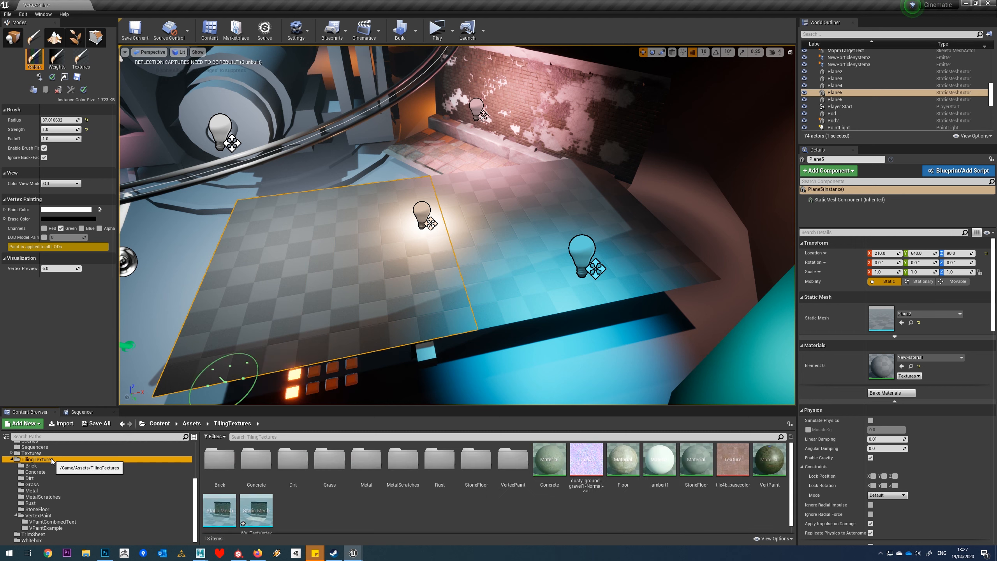
pyautogui.click(56, 516)
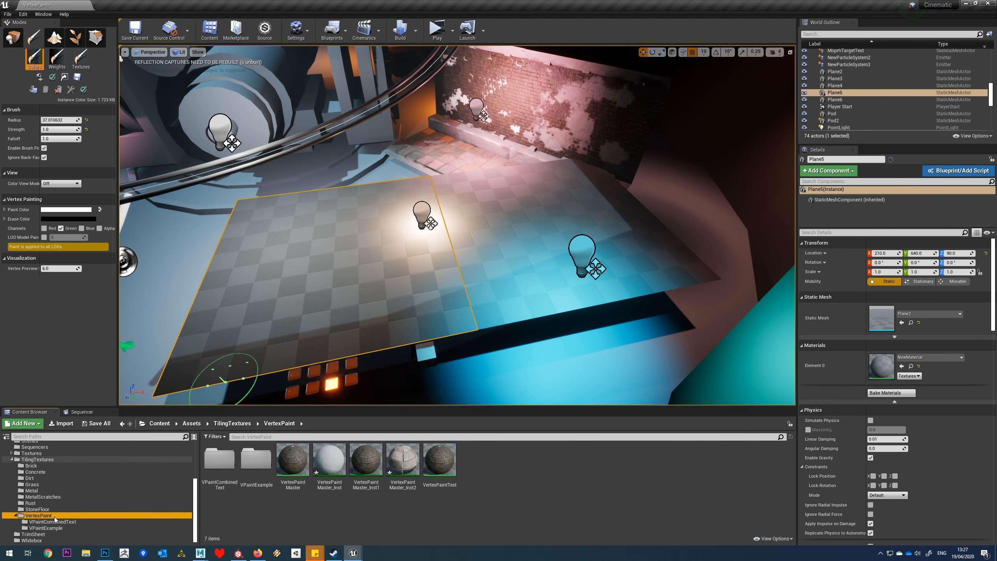
pyautogui.doubleClick(219, 459)
pyautogui.rightClick(334, 470)
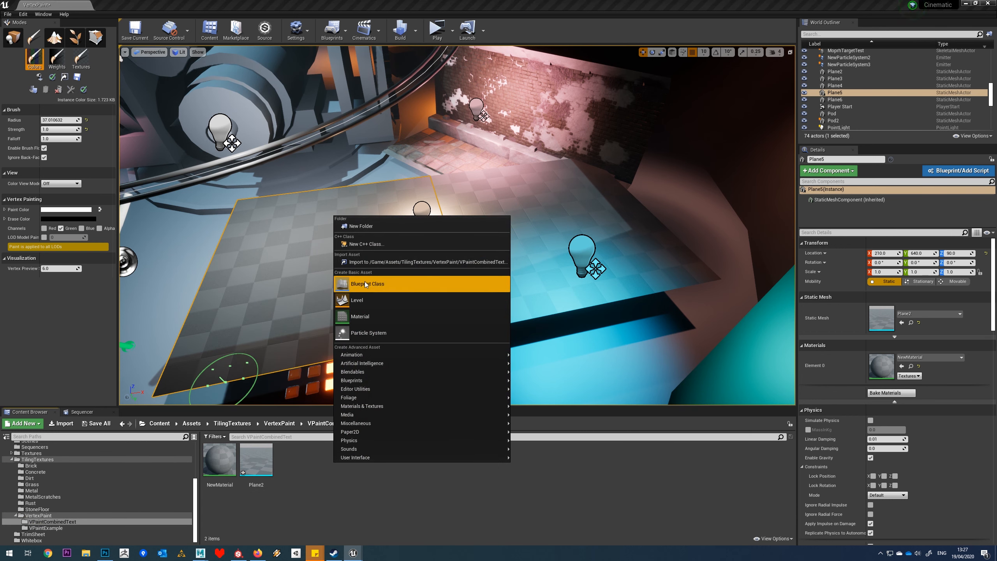
pyautogui.click(354, 316)
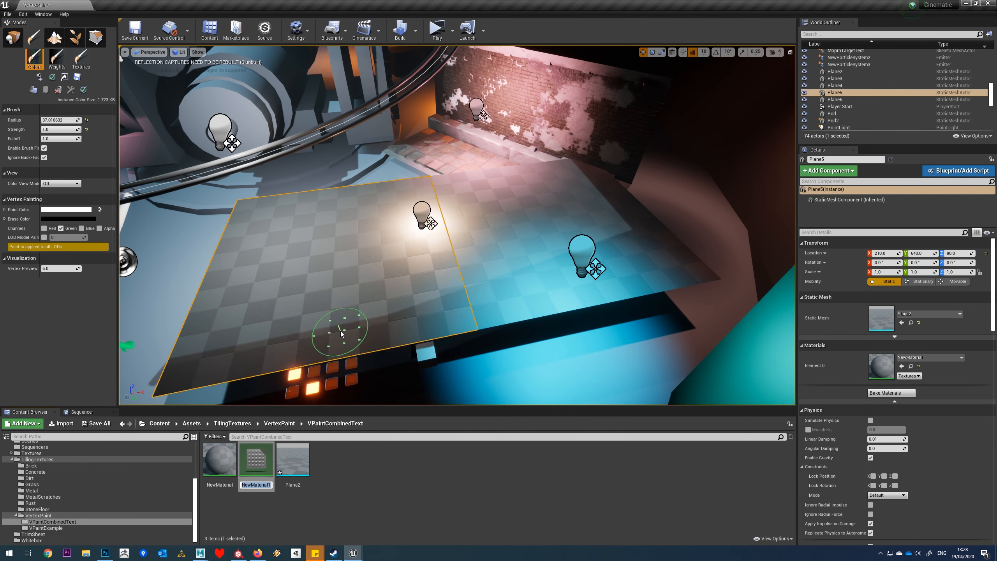
pyautogui.write('VertexPaint')
pyautogui.write('TilingCom')
pyautogui.write('bined')
pyautogui.press('Return')
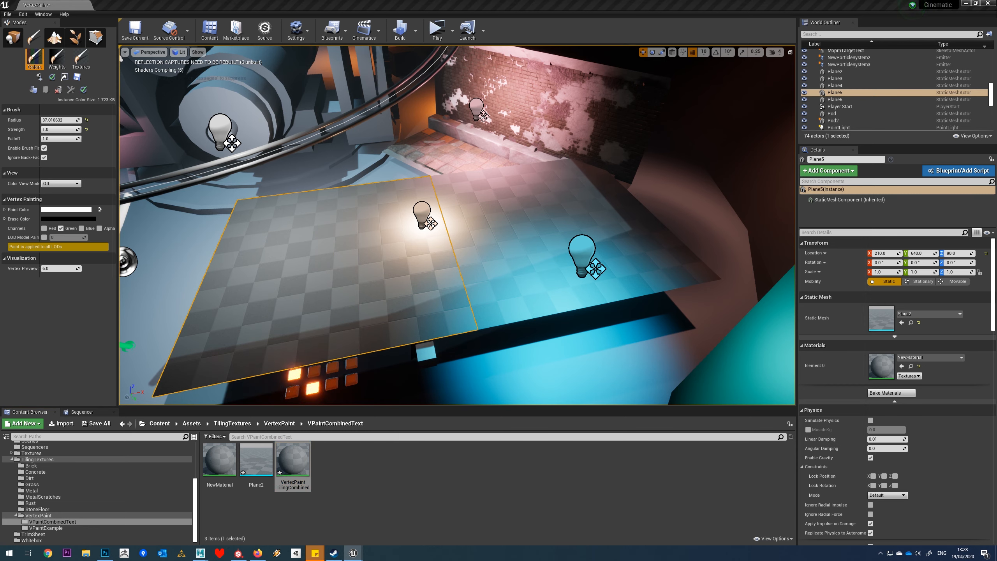
# Open the VertexPaintTilingCombined material and size its editor window so the texture folders remain accessible behind it.
pyautogui.doubleClick(292, 460)
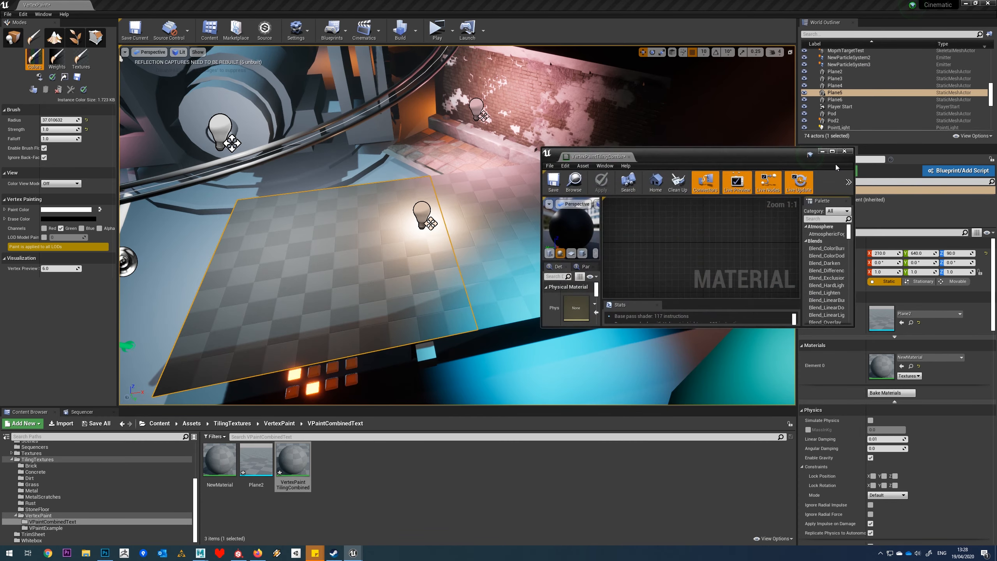
pyautogui.click(832, 151)
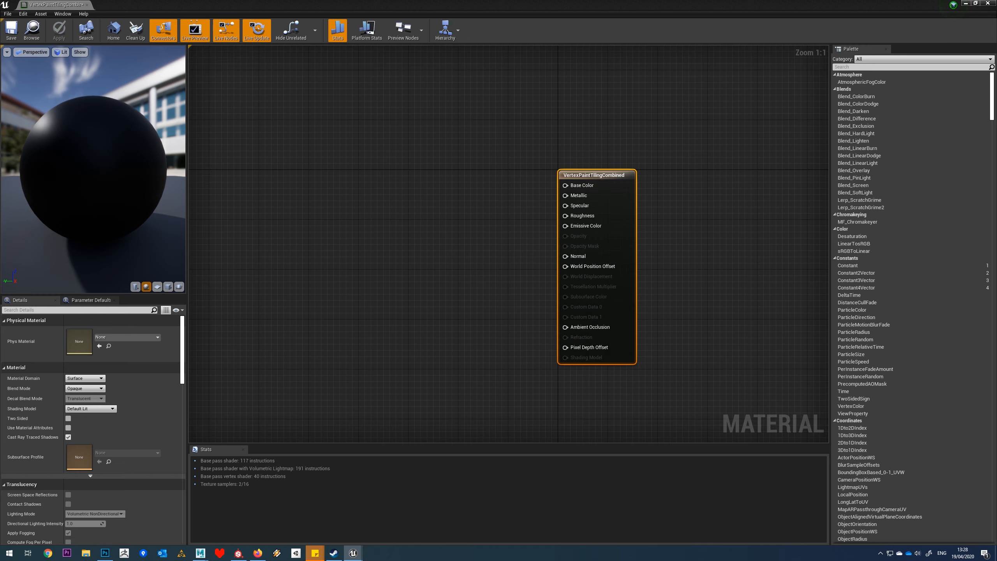
pyautogui.moveTo(374, 216); pyautogui.dragTo(417, 253, button='right')
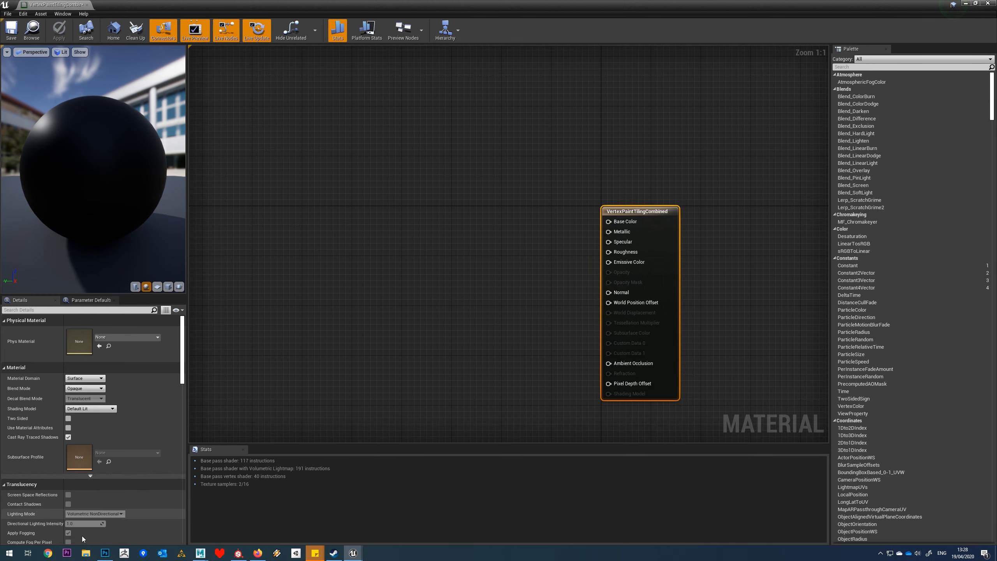
pyautogui.doubleClick(586, 3)
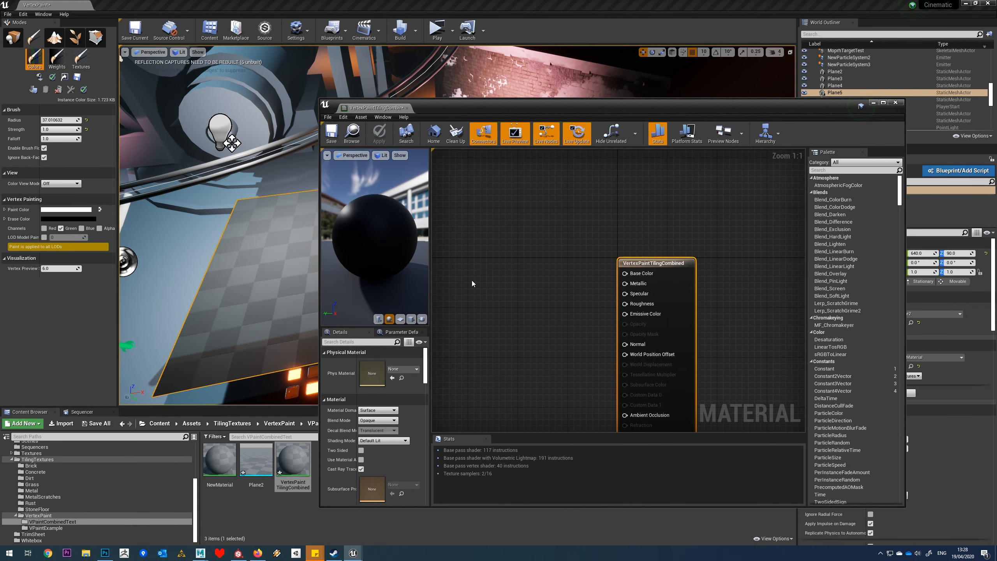
# Add the MetalAlbedo texture from the Metal folder to the material graph as a Texture Sample.
pyautogui.click(32, 490)
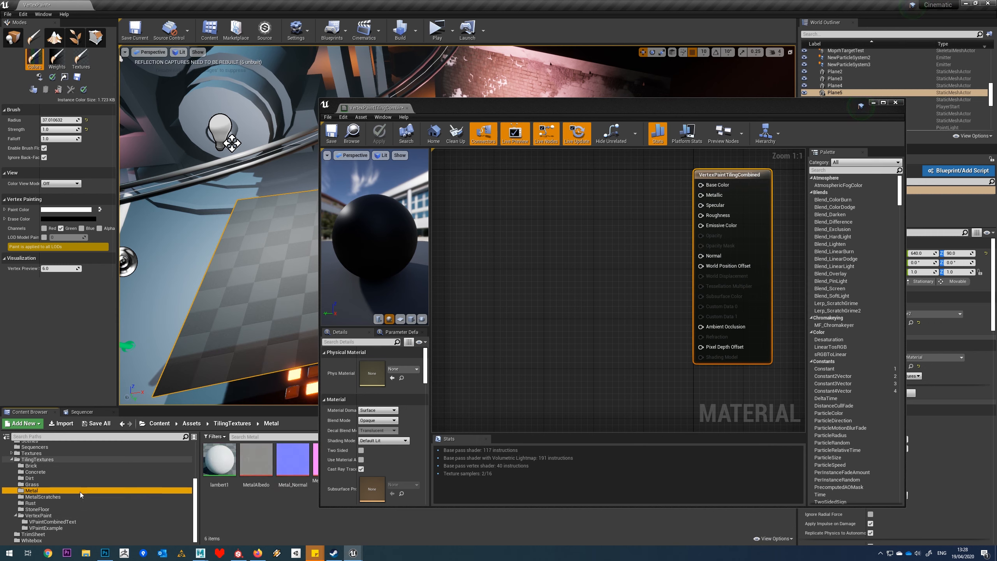
pyautogui.moveTo(256, 459); pyautogui.dragTo(542, 197)
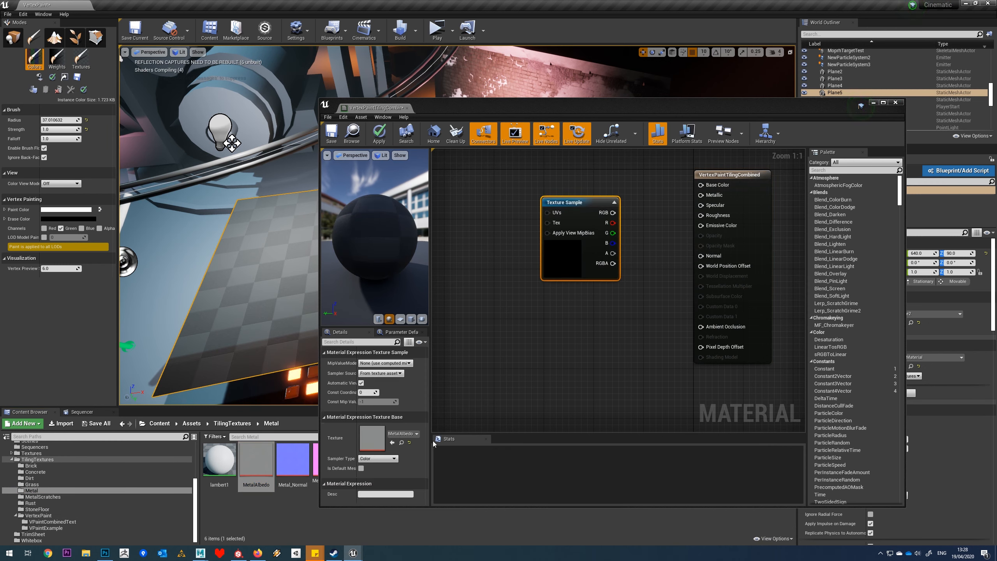
pyautogui.moveTo(581, 310); pyautogui.dragTo(527, 337, button='right')
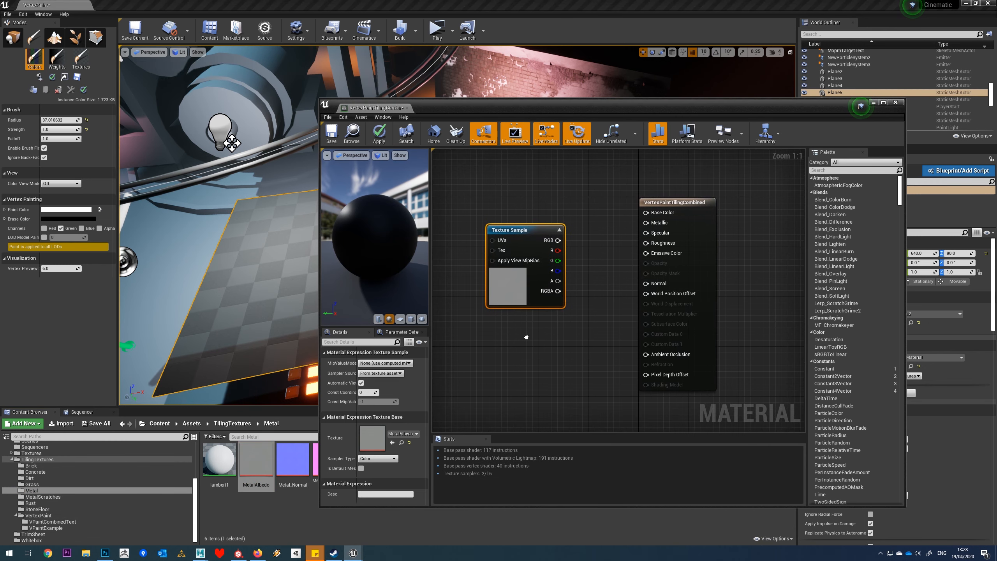
# Add the RustAlbedo texture to the material graph and arrange the metal sample above and to the left of it.
pyautogui.click(32, 503)
pyautogui.moveTo(219, 459); pyautogui.dragTo(505, 339)
pyautogui.moveTo(548, 327); pyautogui.dragTo(568, 349, button='right')
pyautogui.moveTo(521, 299); pyautogui.dragTo(467, 247)
pyautogui.moveTo(541, 419); pyautogui.dragTo(540, 232)
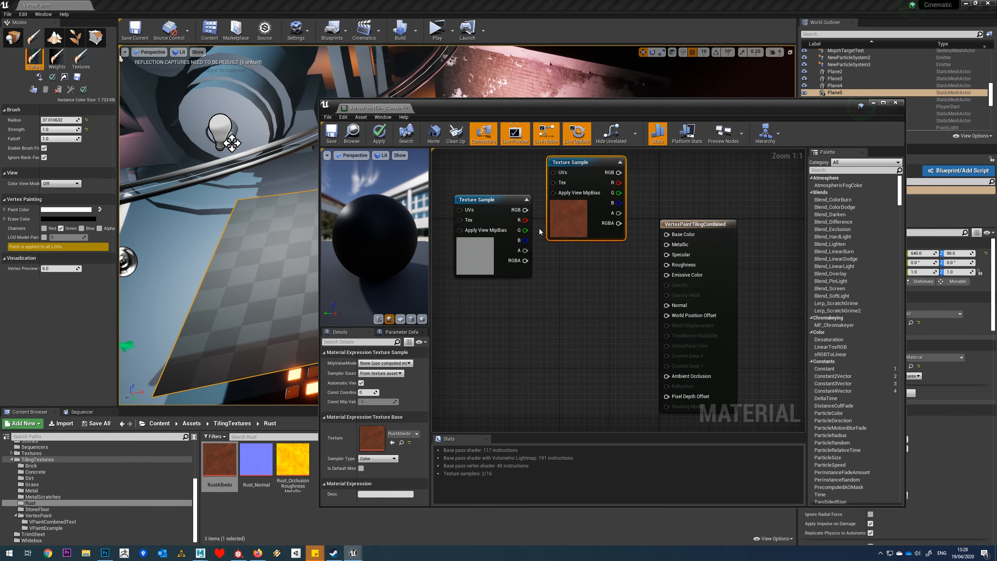
pyautogui.moveTo(540, 231); pyautogui.dragTo(576, 345, button='right')
pyautogui.moveTo(560, 340); pyautogui.dragTo(566, 227)
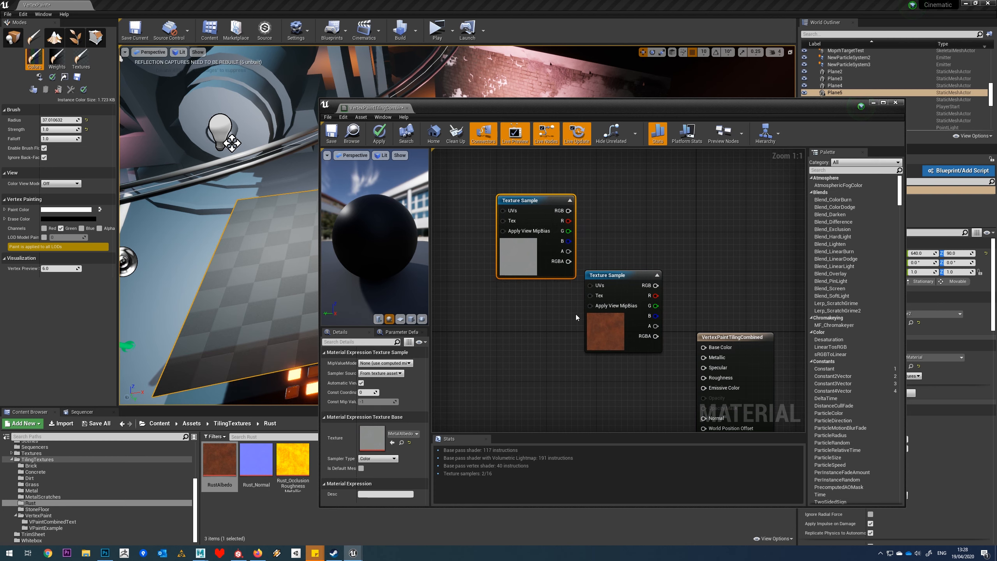
# Place the rust sample below the metal sample and add a Lerp with metal RGB into A and rust RGB into B.
pyautogui.moveTo(600, 328); pyautogui.dragTo(519, 340)
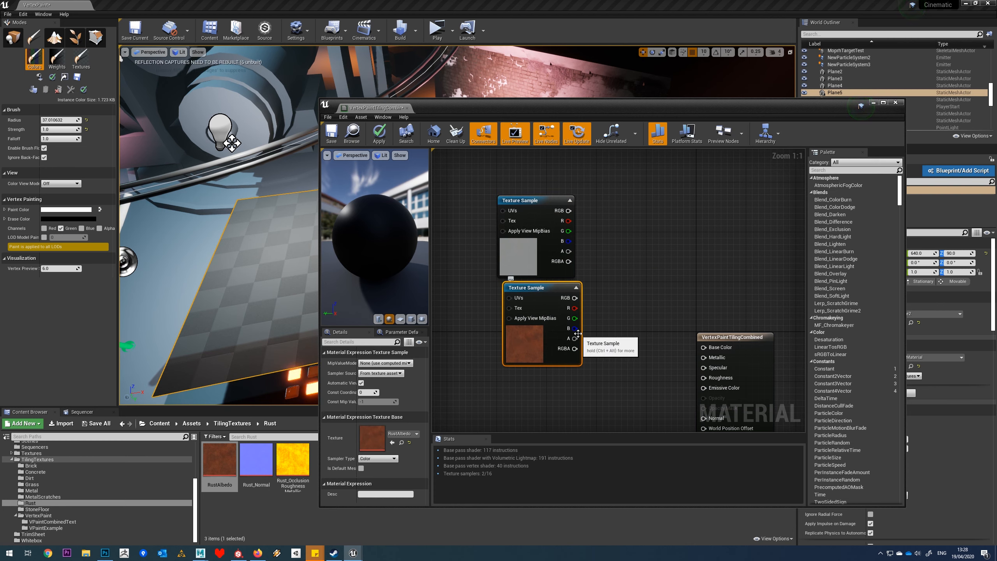
pyautogui.click(630, 294)
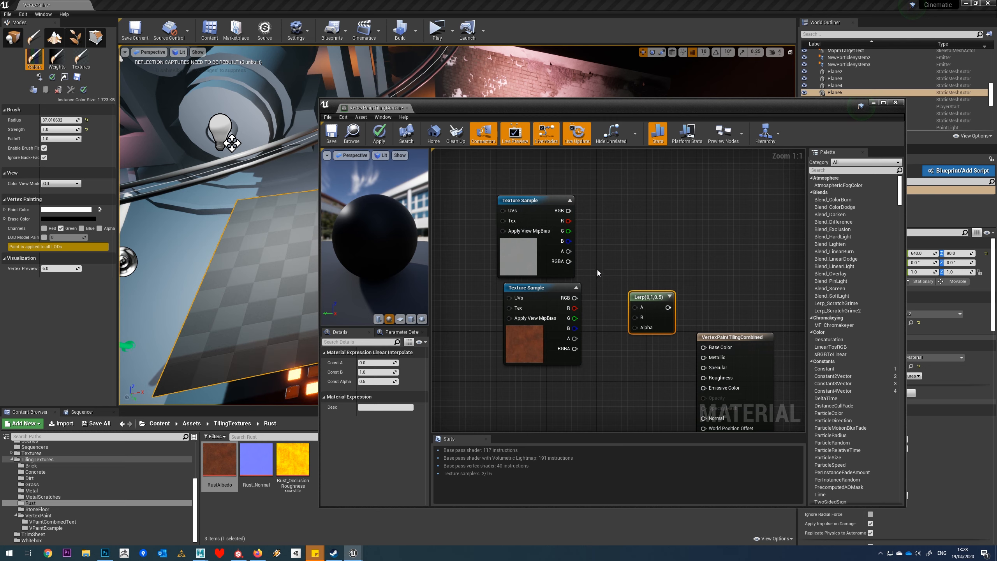
pyautogui.moveTo(568, 210); pyautogui.dragTo(634, 306)
pyautogui.click(527, 263)
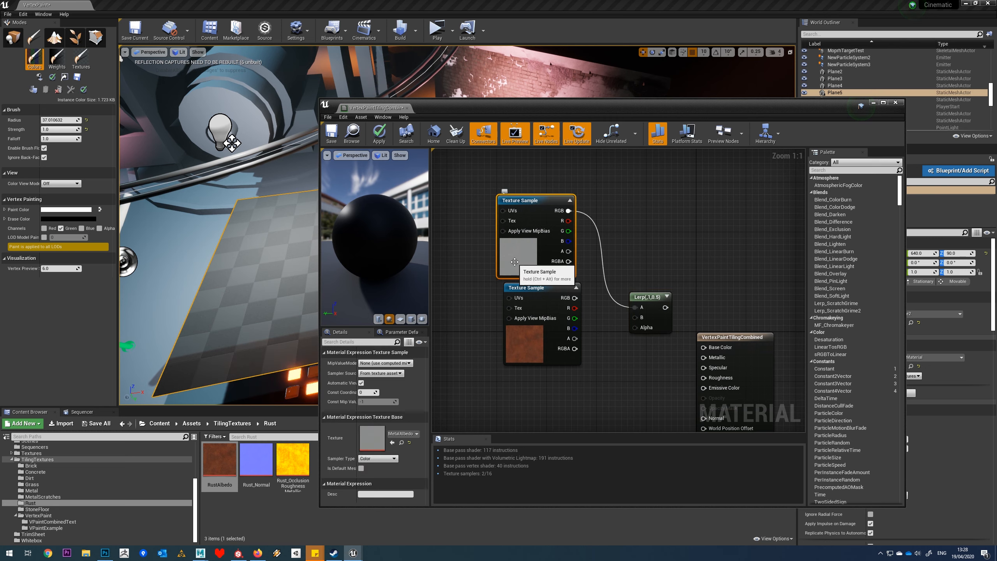
pyautogui.moveTo(523, 332); pyautogui.dragTo(511, 338)
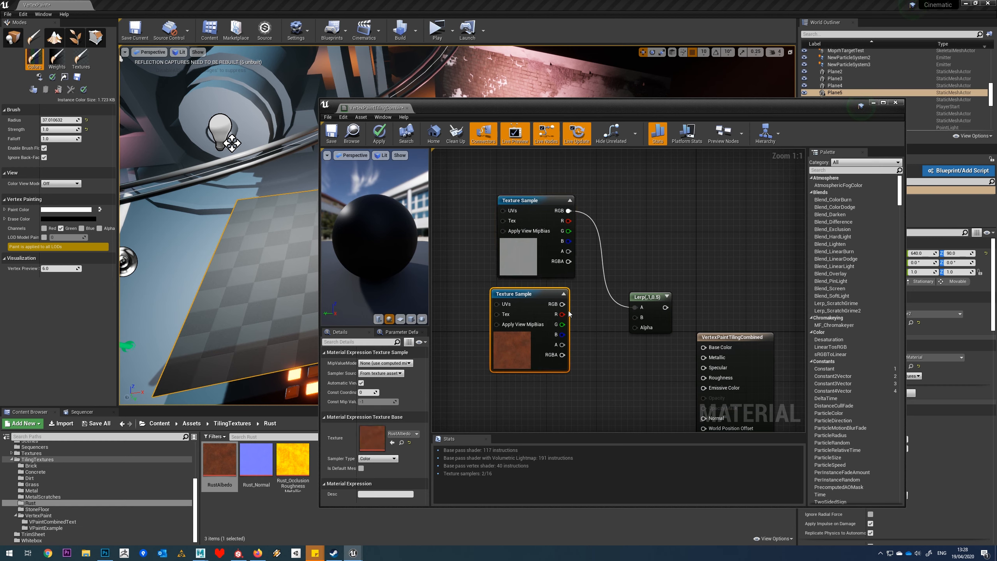
pyautogui.moveTo(562, 304); pyautogui.dragTo(636, 317)
# Add a Vertex Color node below the rust sample and connect its combined output to the Lerp's Alpha.
pyautogui.moveTo(635, 407); pyautogui.dragTo(673, 359, button='right')
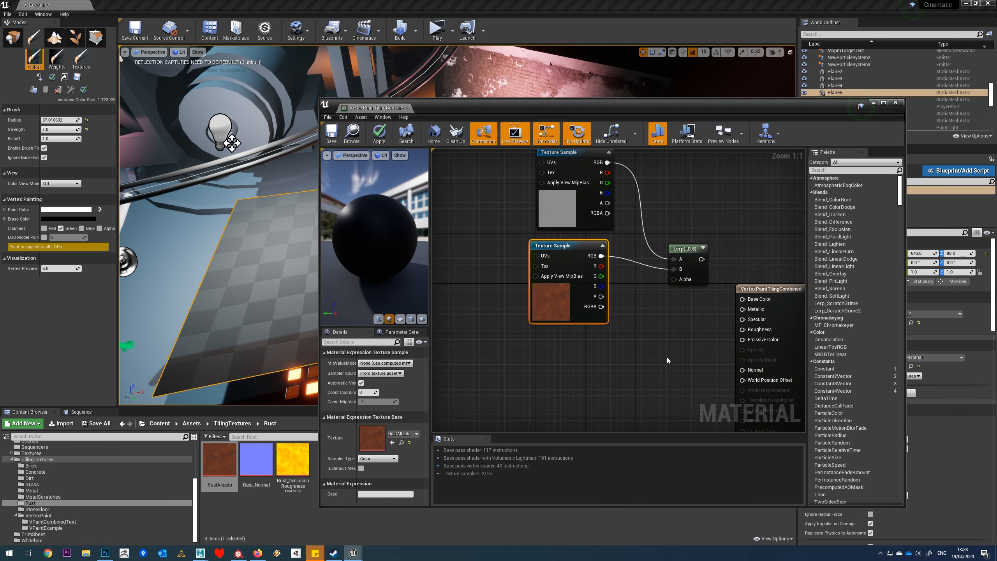
pyautogui.rightClick(615, 354)
pyautogui.write('vert')
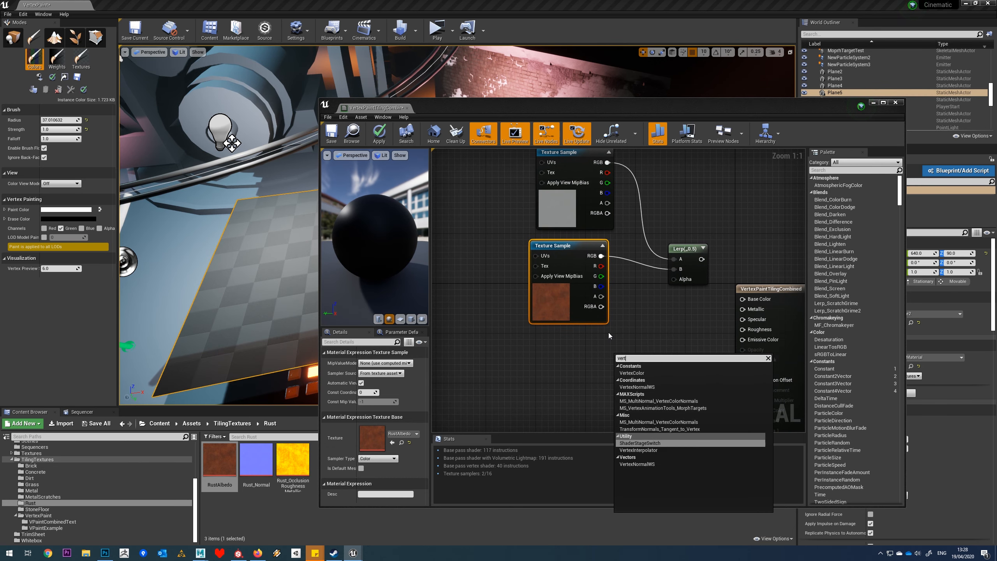
pyautogui.write('exco')
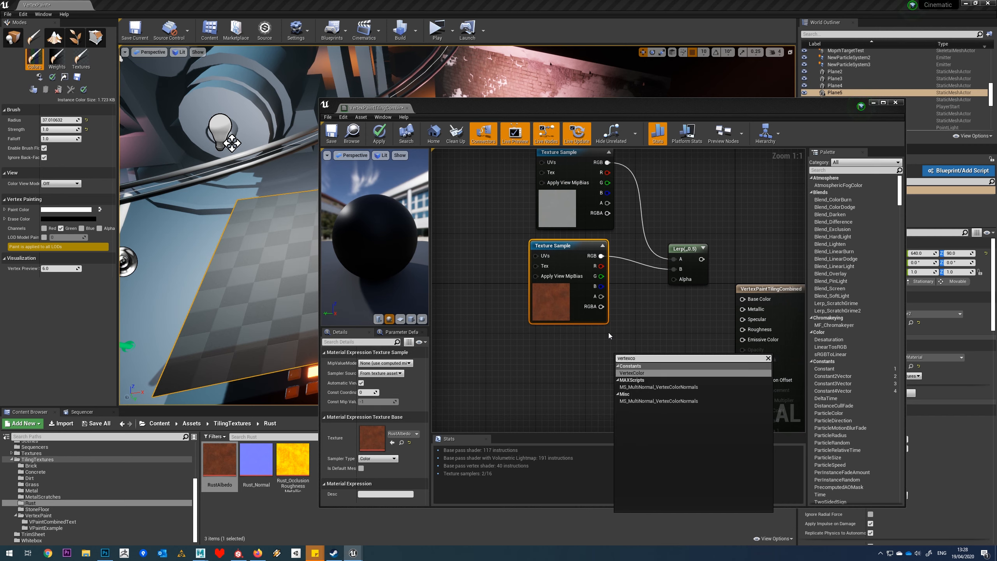
pyautogui.click(654, 373)
pyautogui.moveTo(640, 355); pyautogui.dragTo(674, 280)
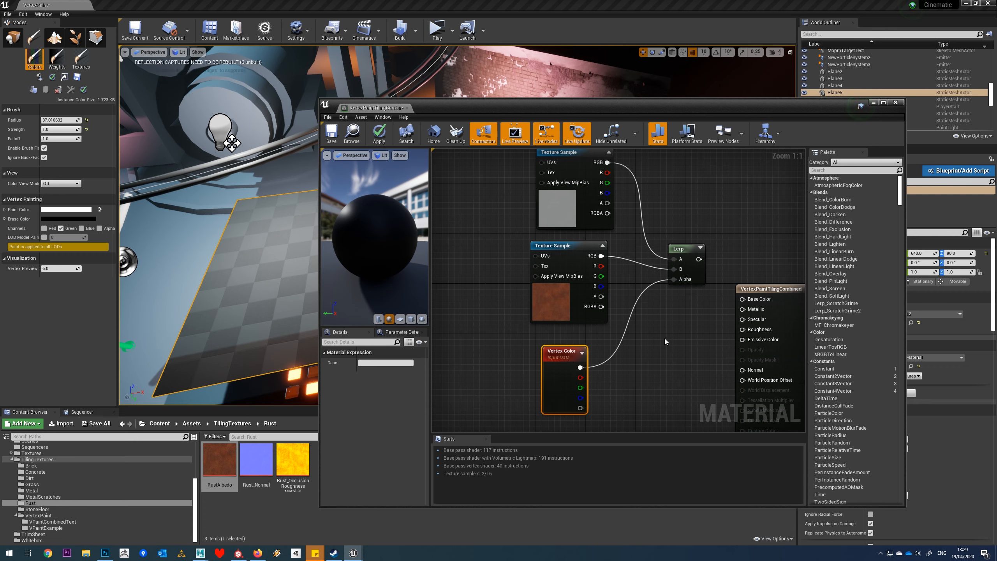
# Wire the Lerp output to Base Color and the Vertex Color red output to the Lerp's Alpha, saving the material.
pyautogui.moveTo(664, 338); pyautogui.dragTo(633, 355, button='right')
pyautogui.moveTo(666, 275); pyautogui.dragTo(709, 315)
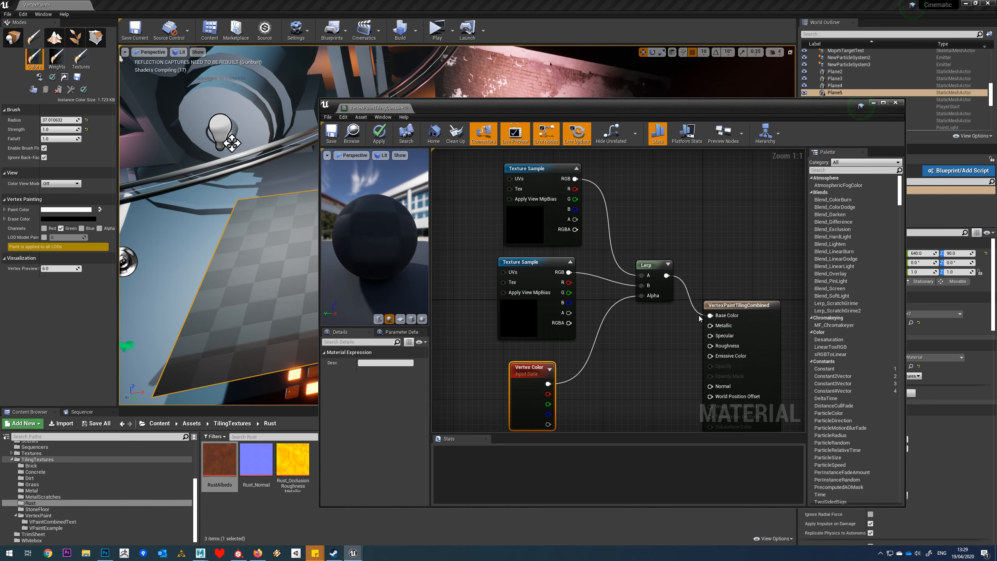
pyautogui.click(337, 140)
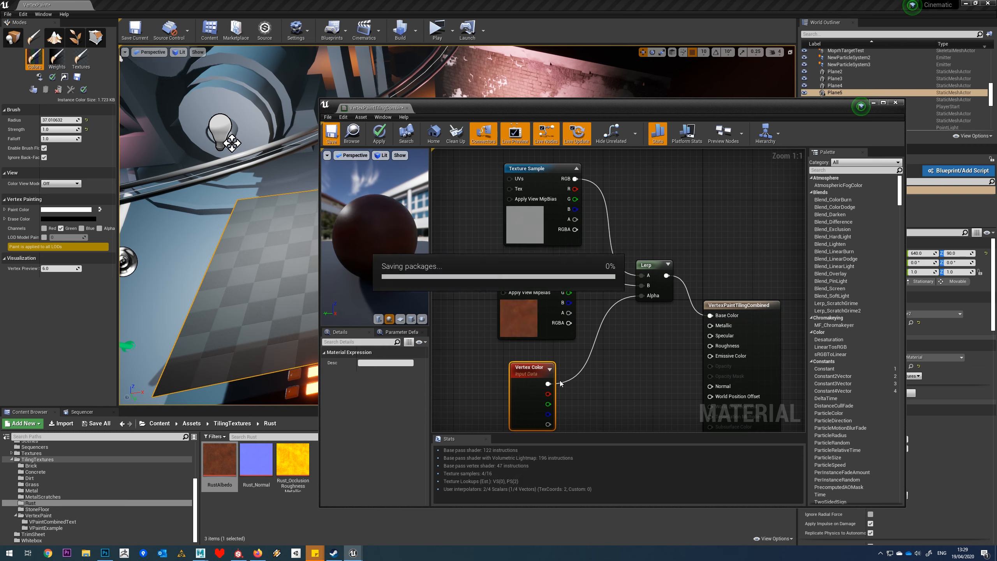
pyautogui.moveTo(548, 393); pyautogui.dragTo(643, 295)
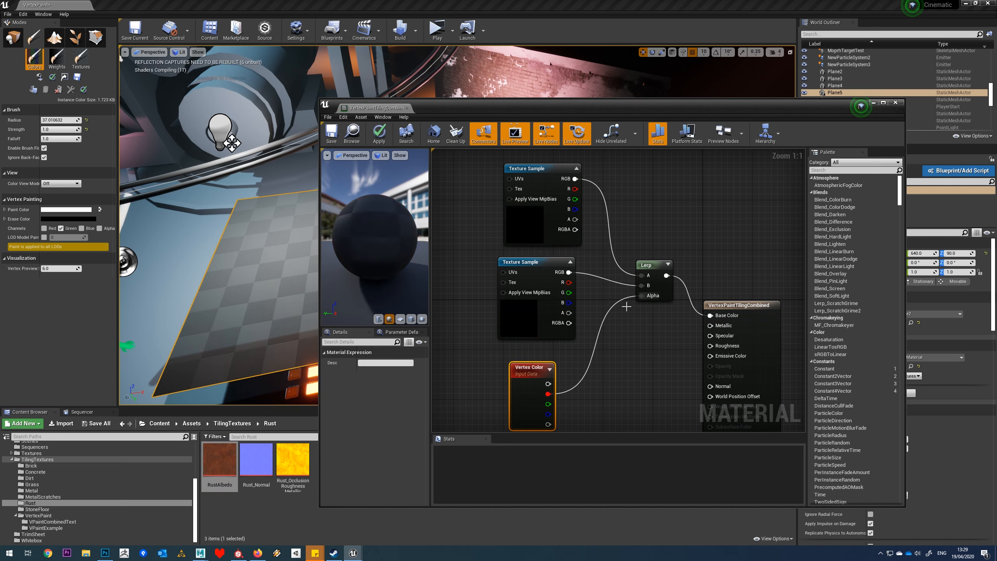
pyautogui.click(334, 139)
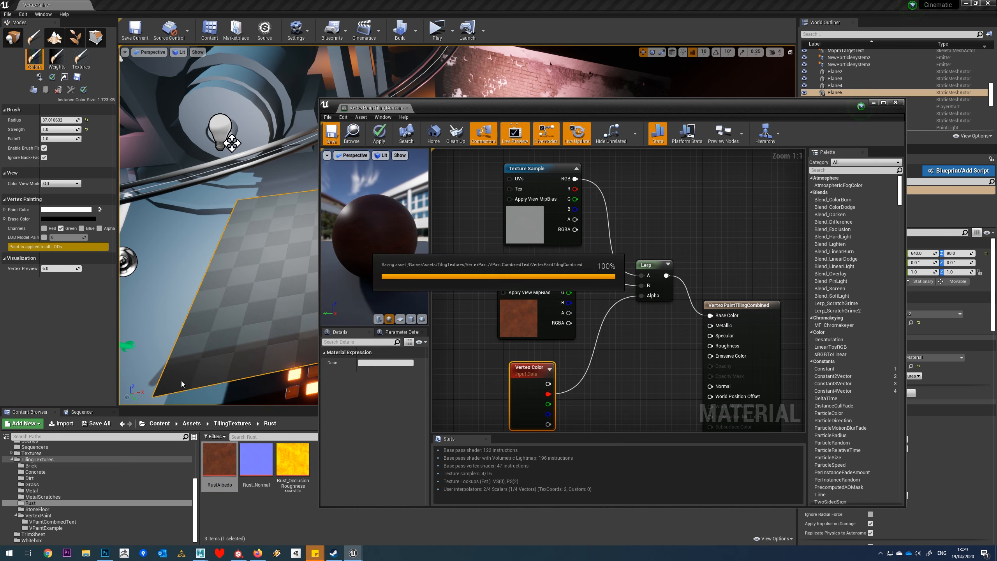
# Apply VertexPaintTilingCombined from the VPaintCombinedText folder to the selected floor plane in the level, using Place mode.
pyautogui.click(51, 516)
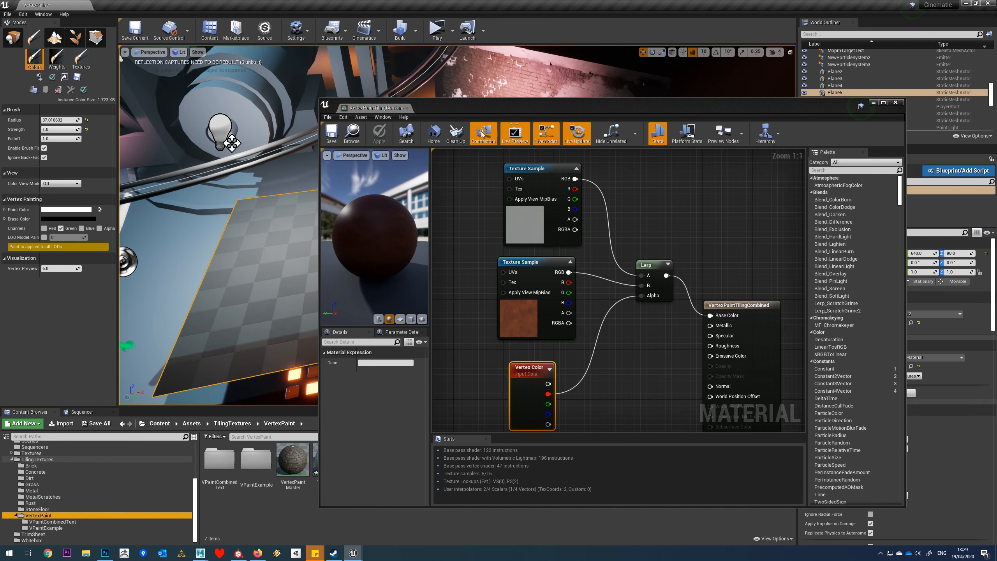
pyautogui.click(220, 470)
pyautogui.doubleClick(220, 470)
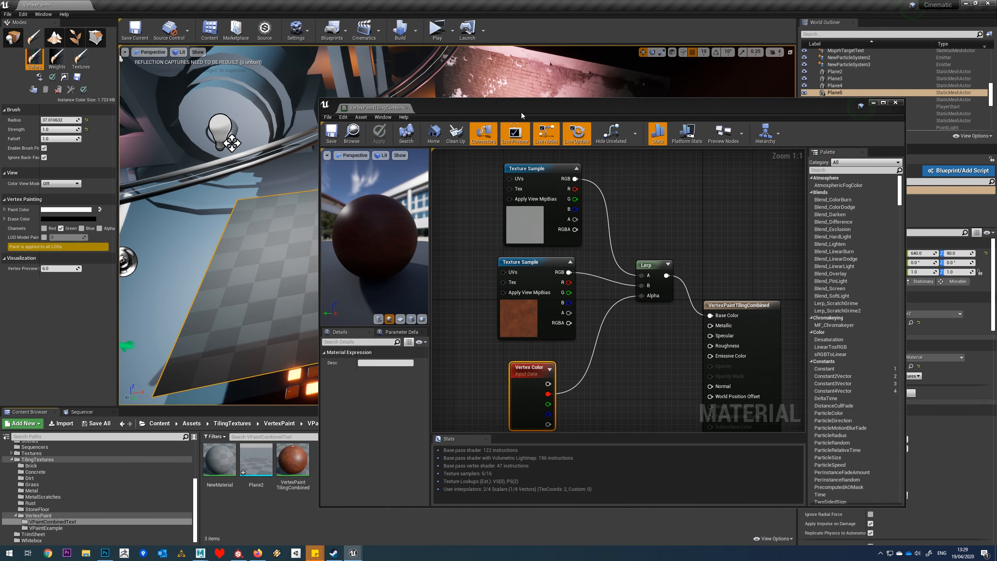
pyautogui.moveTo(542, 107); pyautogui.dragTo(698, 104)
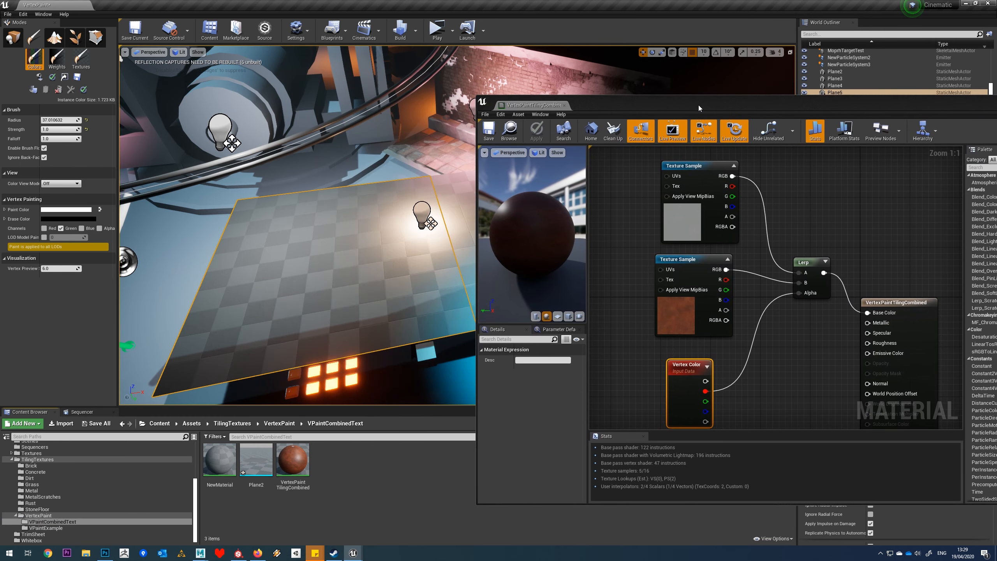
pyautogui.click(292, 460)
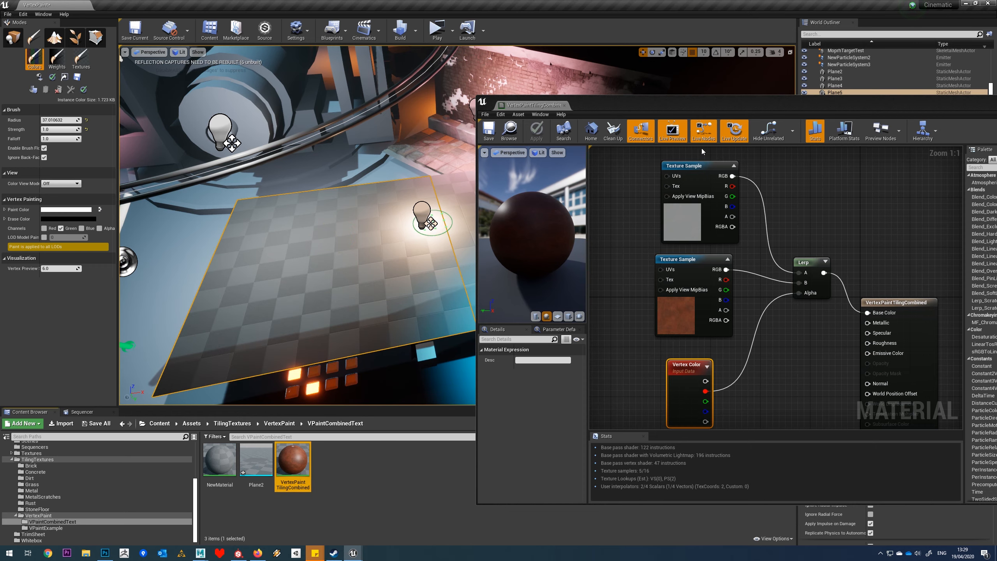
pyautogui.moveTo(724, 106); pyautogui.dragTo(615, 438)
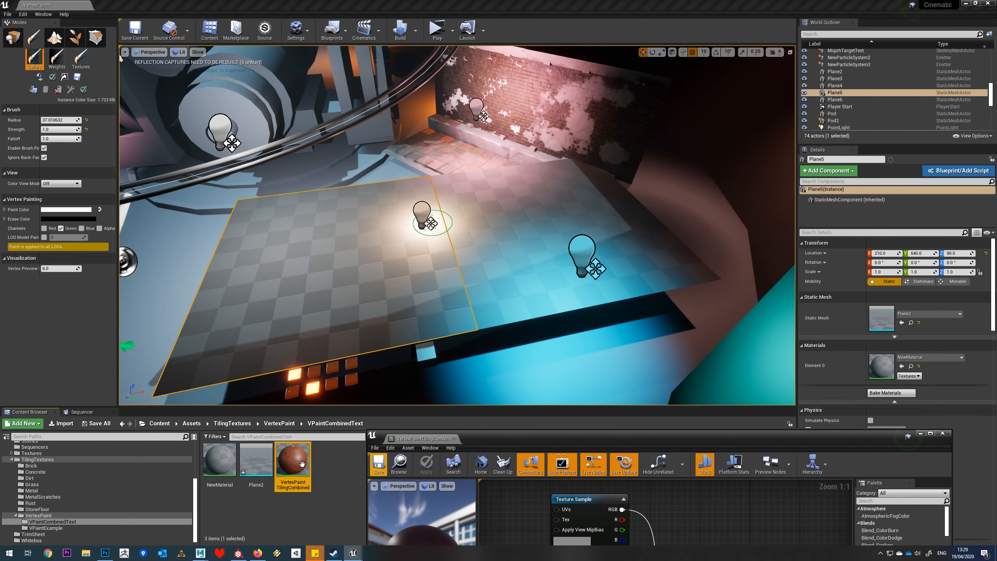
pyautogui.click(10, 47)
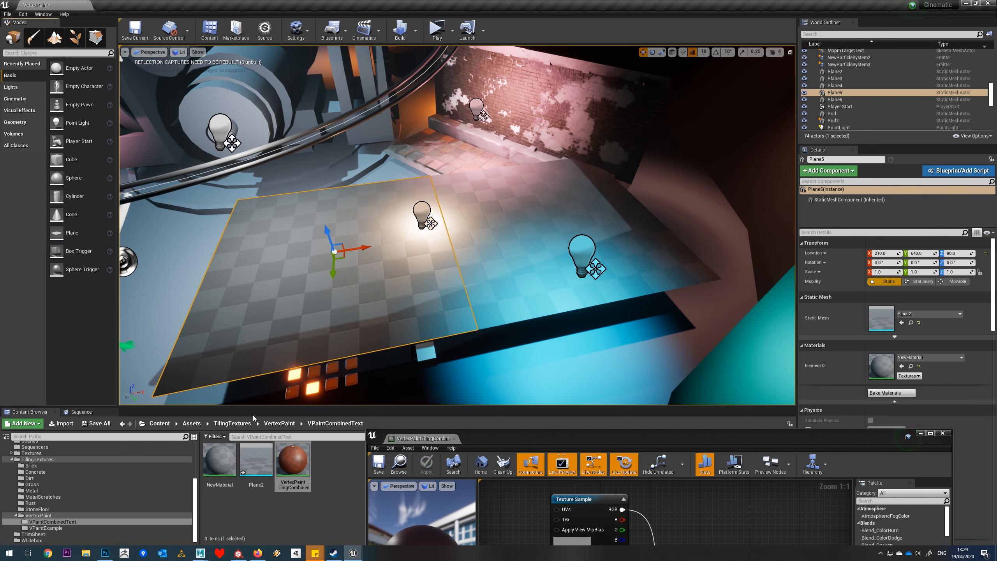
pyautogui.moveTo(292, 459); pyautogui.dragTo(349, 284)
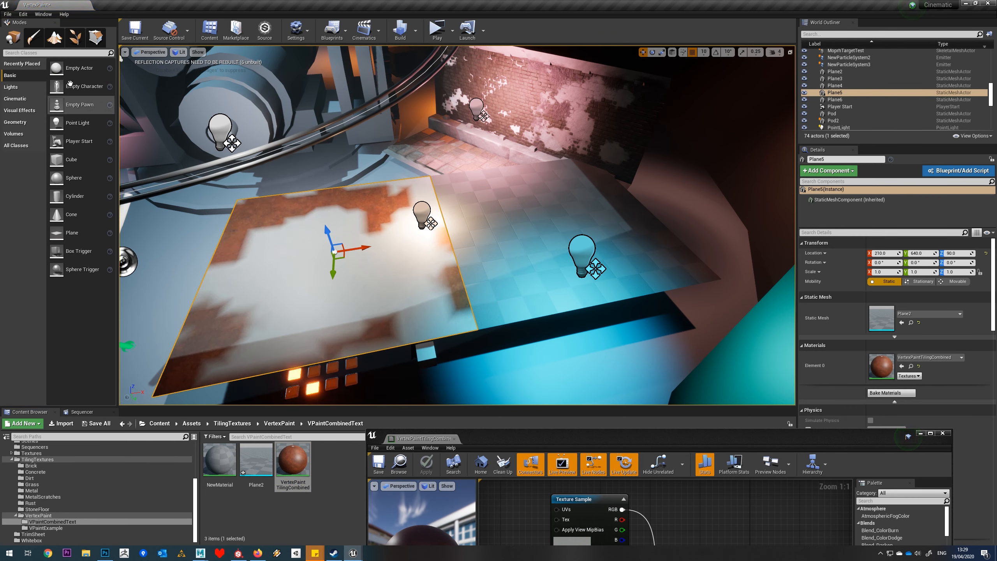
# Return to mesh painting and remove the existing vertex colors from the selected floor plane.
pyautogui.click(34, 36)
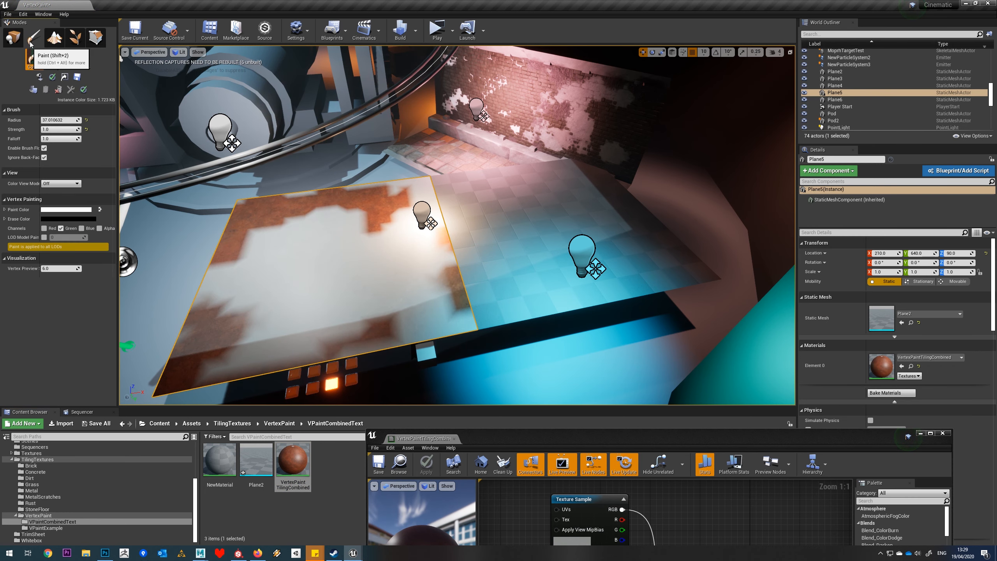
pyautogui.click(57, 89)
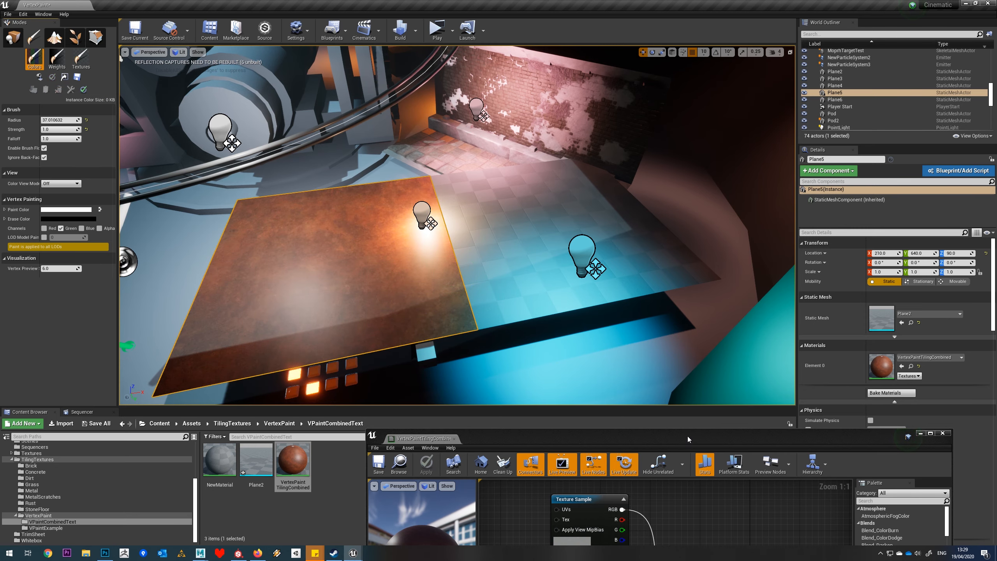
pyautogui.moveTo(687, 436); pyautogui.dragTo(731, 164)
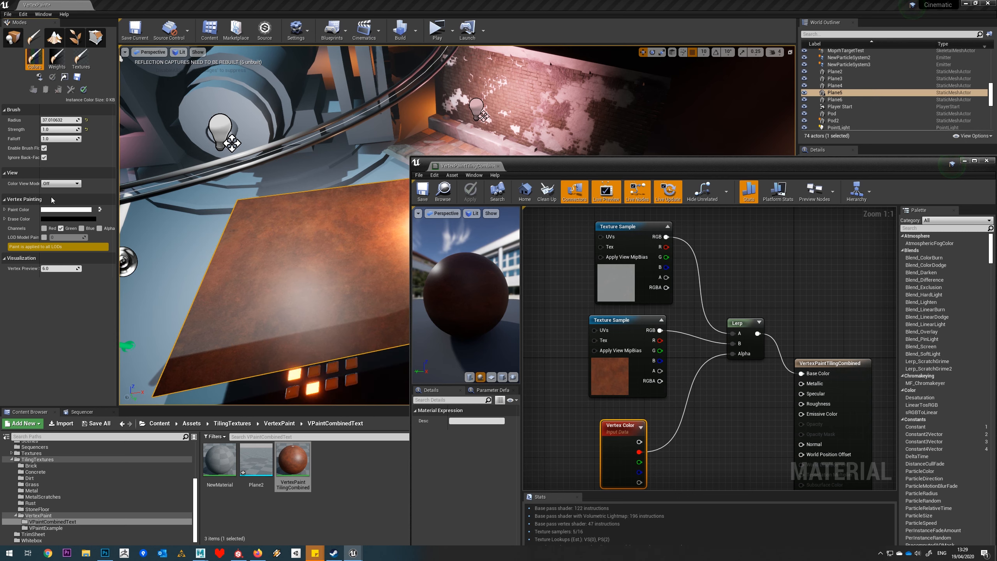
# Inspect the plane's vertex colors in the Red, Green, Blue and RGB channel views, and return the color view mode to Off.
pyautogui.click(61, 184)
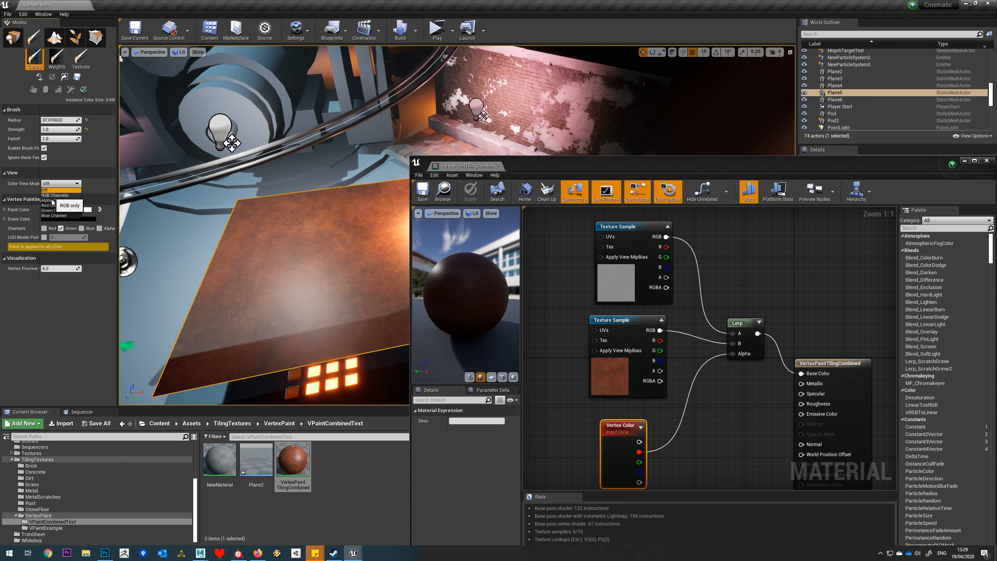
pyautogui.click(53, 205)
pyautogui.click(55, 184)
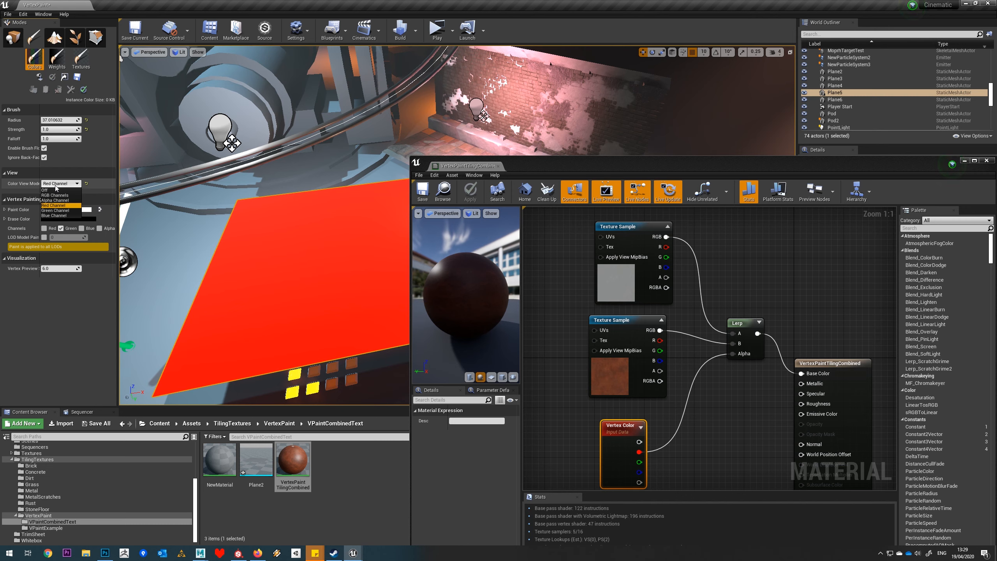
pyautogui.click(55, 210)
pyautogui.click(55, 184)
pyautogui.click(54, 215)
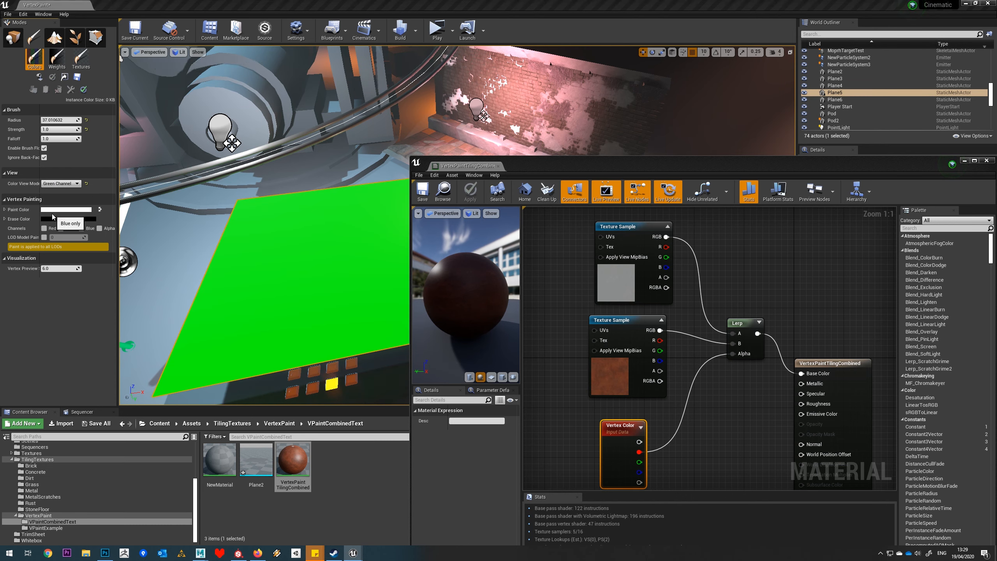
pyautogui.click(55, 184)
pyautogui.click(53, 194)
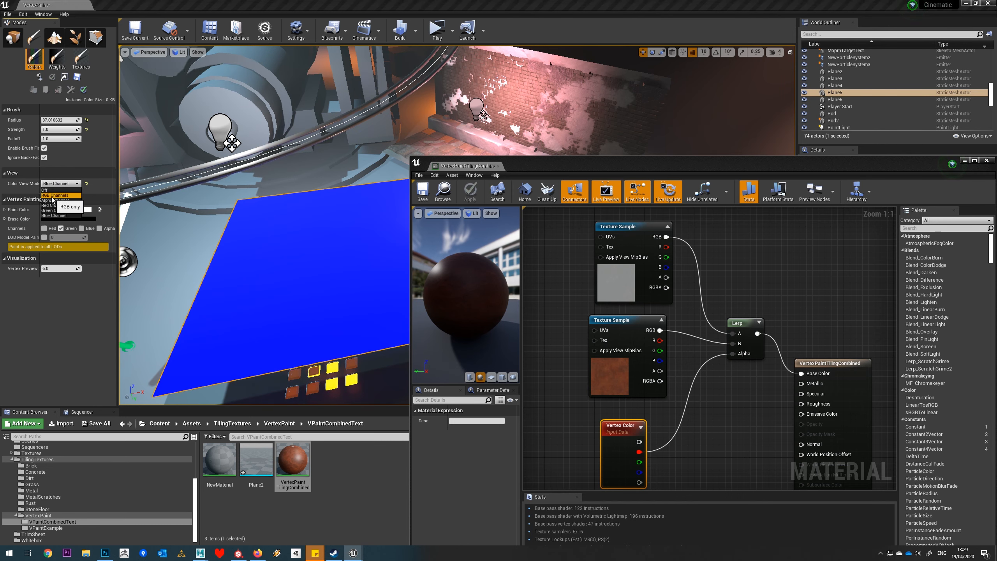
pyautogui.click(55, 184)
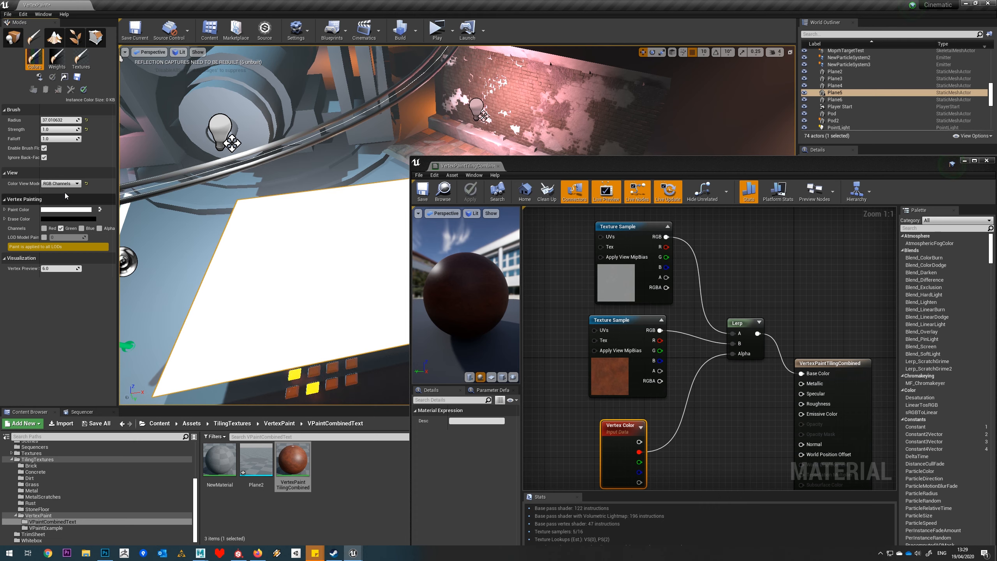
pyautogui.click(59, 189)
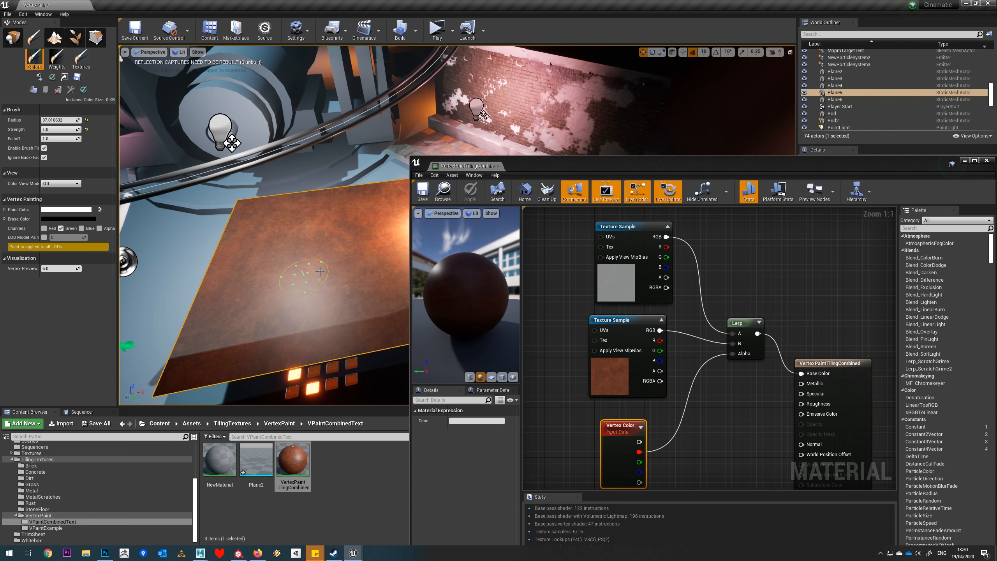
# Swap the paint color to black, restrict painting to the Red channel, and paint over most of the plane, leaving small rust spots.
pyautogui.click(99, 210)
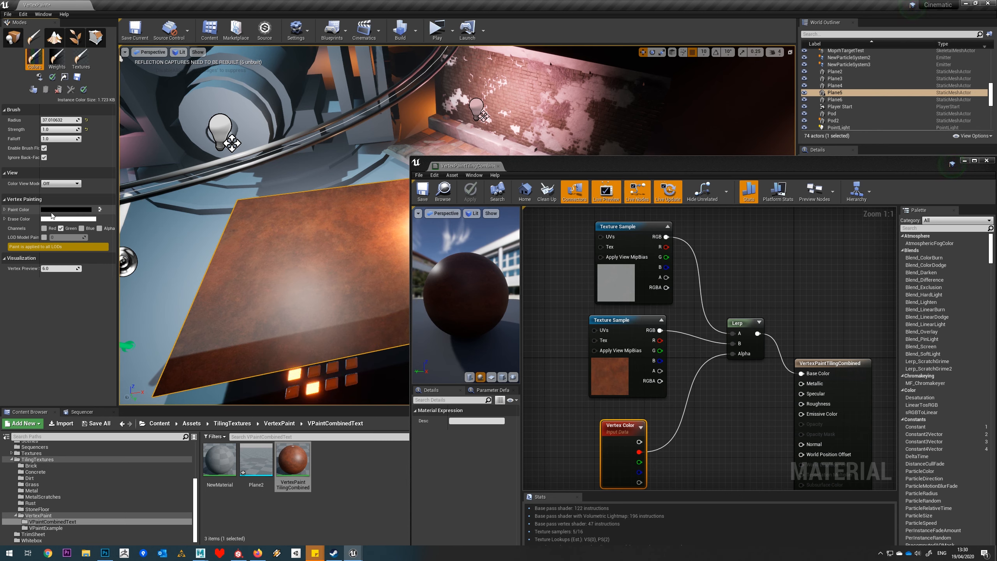
pyautogui.click(60, 228)
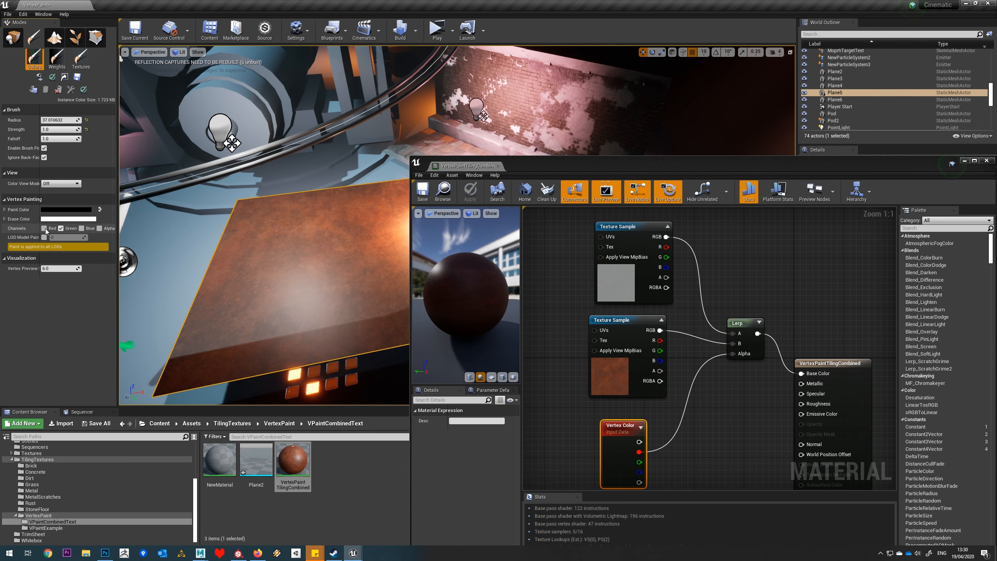
pyautogui.click(62, 230)
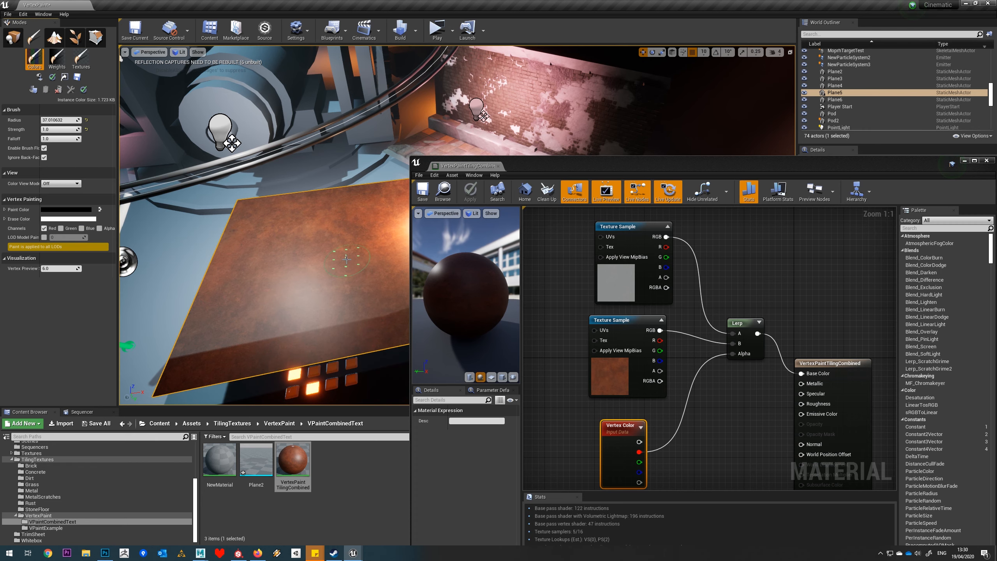
pyautogui.moveTo(334, 246)
pyautogui.mouseDown()
pyautogui.moveTo(322, 263)
pyautogui.moveTo(254, 295)
pyautogui.moveTo(184, 376)
pyautogui.mouseUp()
pyautogui.moveTo(543, 167); pyautogui.dragTo(653, 180)
pyautogui.moveTo(387, 338)
pyautogui.mouseDown()
pyautogui.moveTo(428, 314)
pyautogui.moveTo(416, 267)
pyautogui.moveTo(369, 217)
pyautogui.moveTo(275, 204)
pyautogui.moveTo(204, 346)
pyautogui.moveTo(304, 240)
pyautogui.moveTo(314, 203)
pyautogui.moveTo(426, 192)
pyautogui.mouseUp()
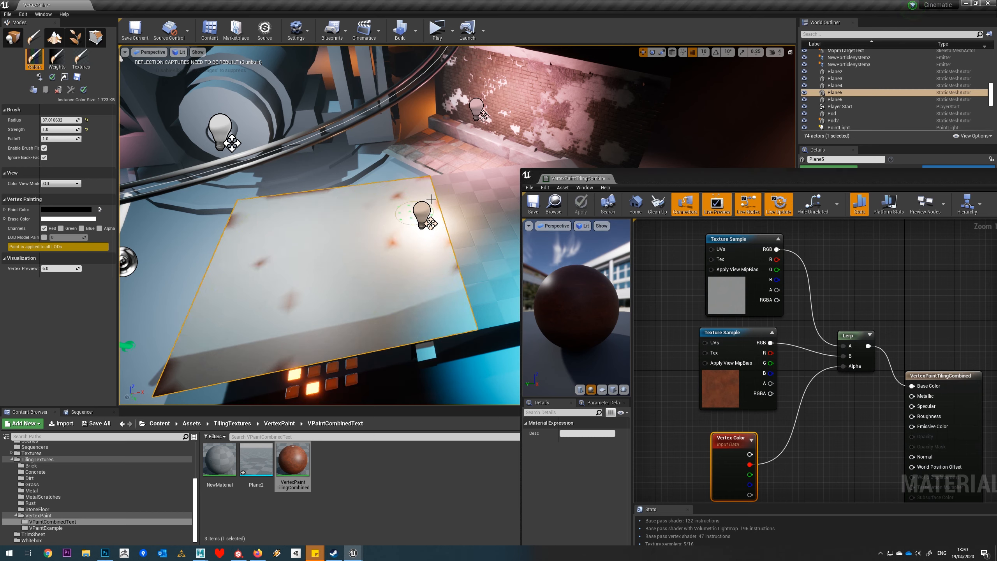
pyautogui.scroll(-2, 746, 326)
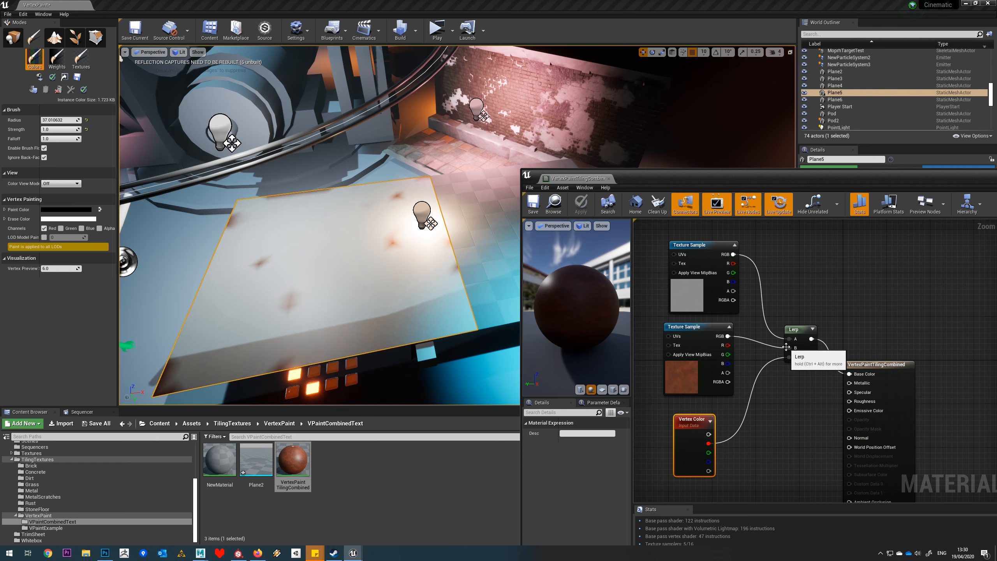
pyautogui.click(867, 313)
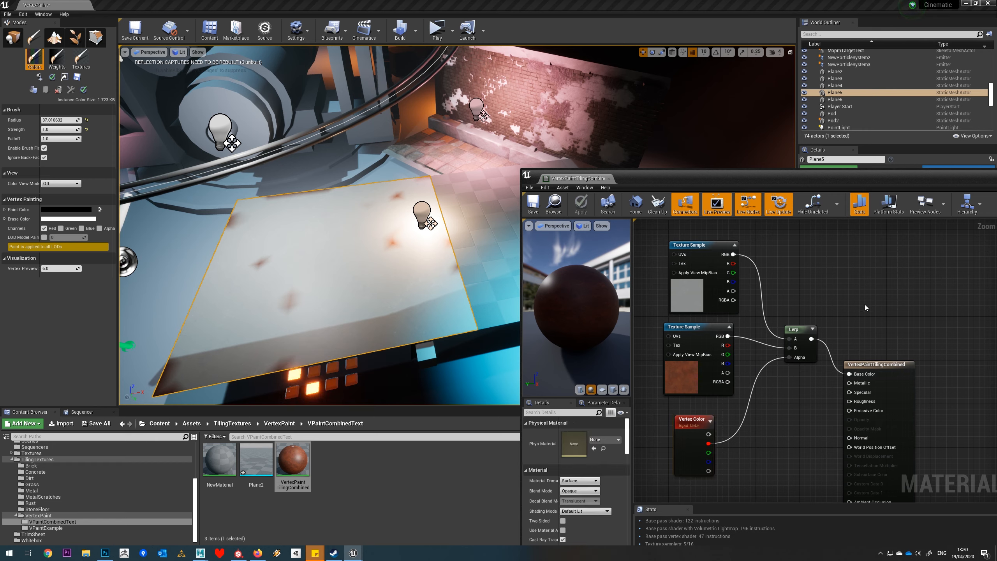
pyautogui.moveTo(866, 308)
pyautogui.mouseDown(button='right')
pyautogui.moveTo(828, 287)
pyautogui.moveTo(857, 290)
pyautogui.mouseUp(button='right')
pyautogui.scroll(-1, 834, 291)
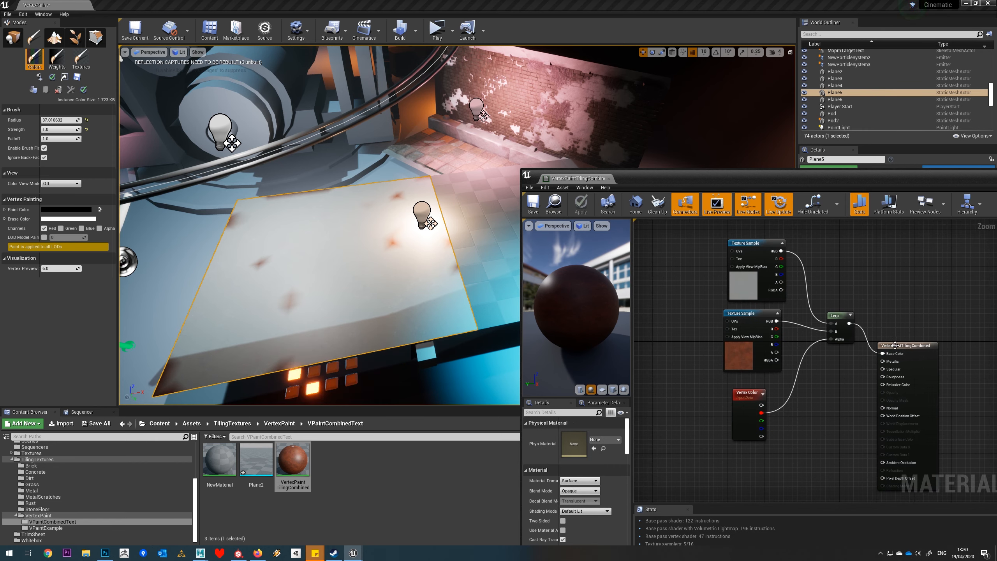
# Move the material output node away from the Lerp, and paint and erase rust on the floor plane's Red channel, leaving small scattered spots.
pyautogui.moveTo(895, 345); pyautogui.dragTo(929, 326)
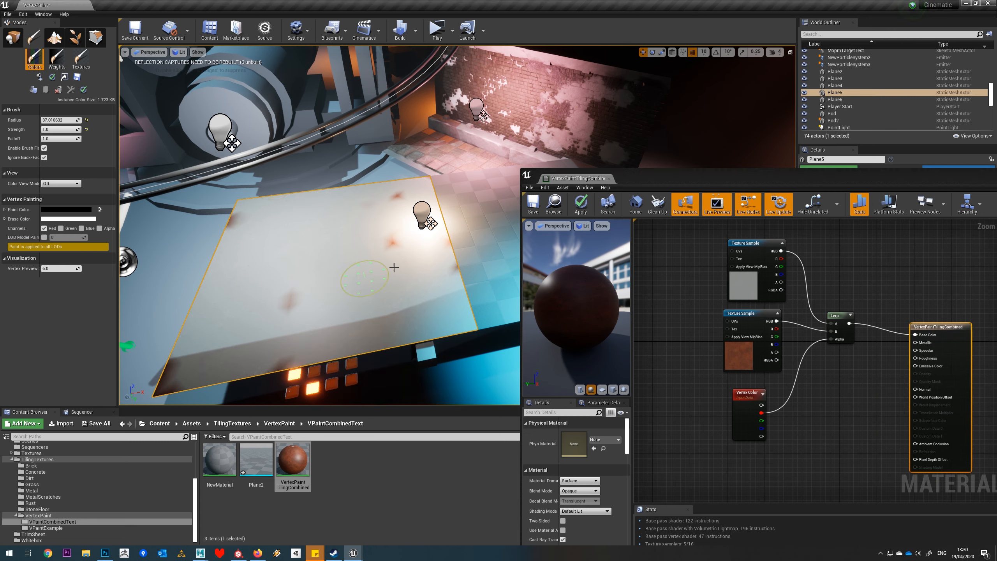
pyautogui.moveTo(394, 267)
pyautogui.mouseDown()
pyautogui.moveTo(221, 345)
pyautogui.moveTo(311, 237)
pyautogui.moveTo(348, 317)
pyautogui.mouseUp()
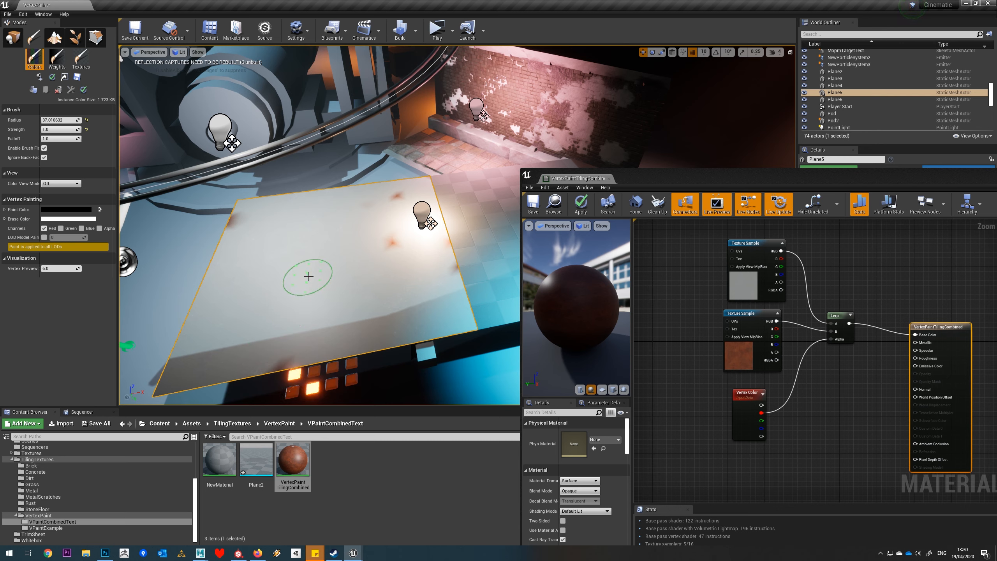
pyautogui.moveTo(309, 277)
pyautogui.mouseDown()
pyautogui.moveTo(329, 275)
pyautogui.moveTo(341, 291)
pyautogui.moveTo(320, 220)
pyautogui.moveTo(240, 341)
pyautogui.mouseUp()
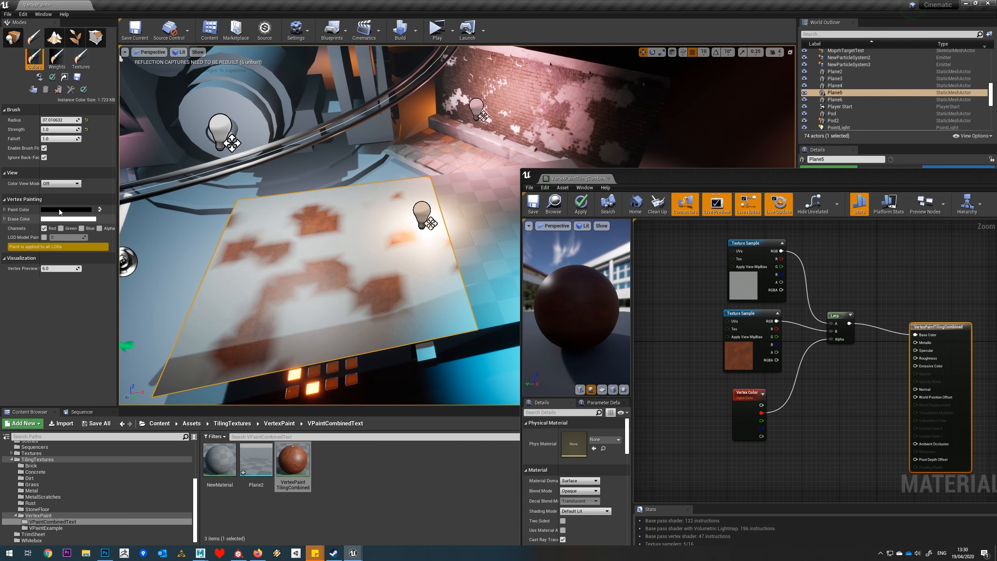
pyautogui.moveTo(320, 228)
pyautogui.mouseDown()
pyautogui.moveTo(285, 236)
pyautogui.moveTo(389, 275)
pyautogui.moveTo(234, 285)
pyautogui.moveTo(349, 252)
pyautogui.moveTo(304, 259)
pyautogui.moveTo(334, 267)
pyautogui.moveTo(335, 286)
pyautogui.moveTo(338, 251)
pyautogui.moveTo(285, 259)
pyautogui.moveTo(313, 286)
pyautogui.moveTo(303, 268)
pyautogui.moveTo(346, 295)
pyautogui.mouseUp()
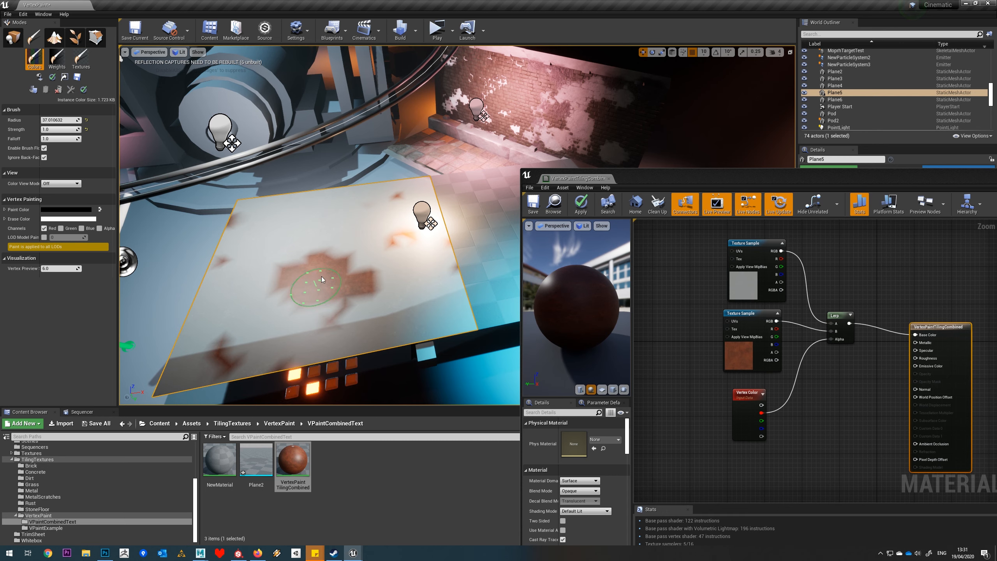
pyautogui.hotkey('ctrl', 'z')
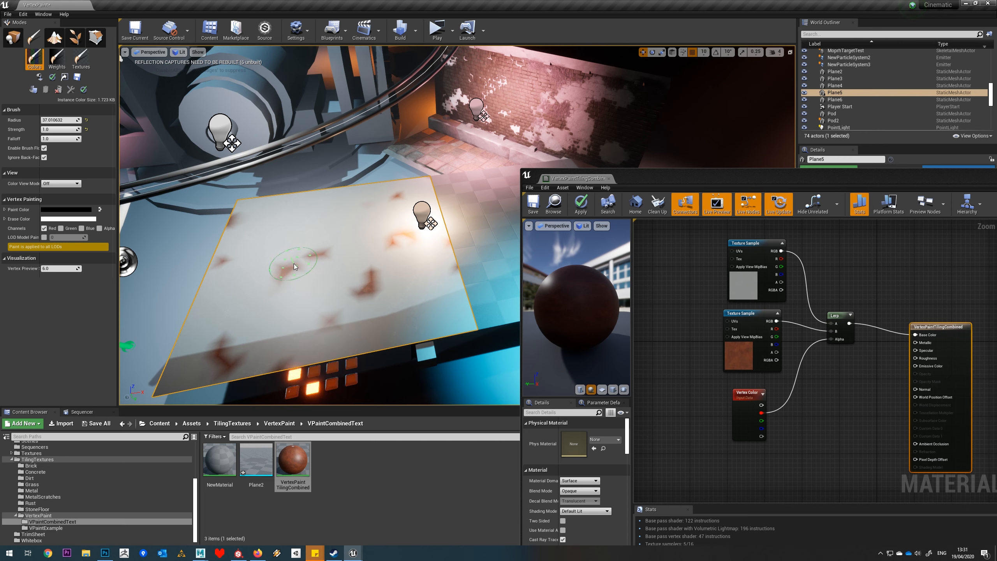
# Add the RustMap1 texture from the Textures folder to the VertexPaintTilingCombined graph as a Texture Sample.
pyautogui.moveTo(684, 387); pyautogui.dragTo(765, 347, button='right')
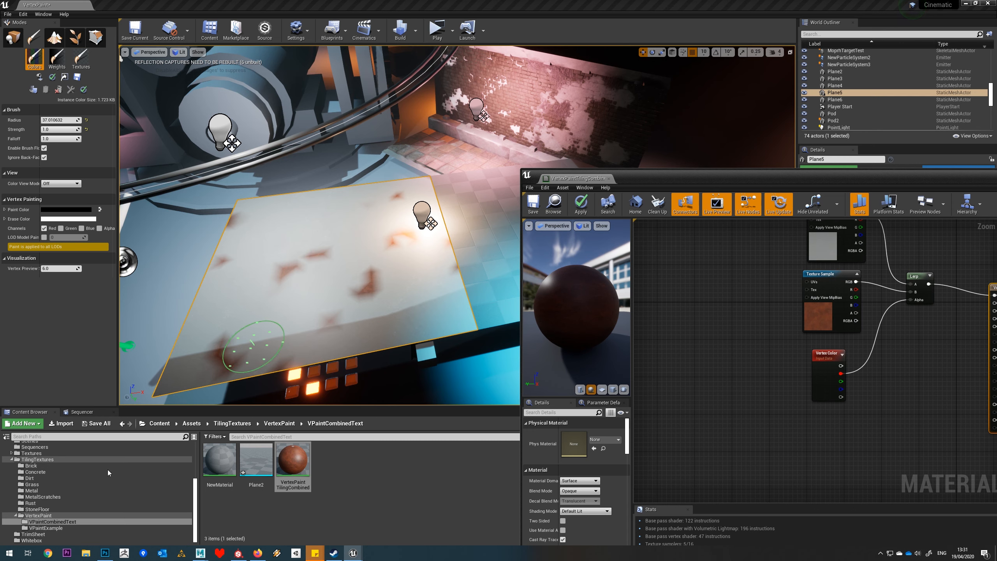
pyautogui.scroll(2, 106, 492)
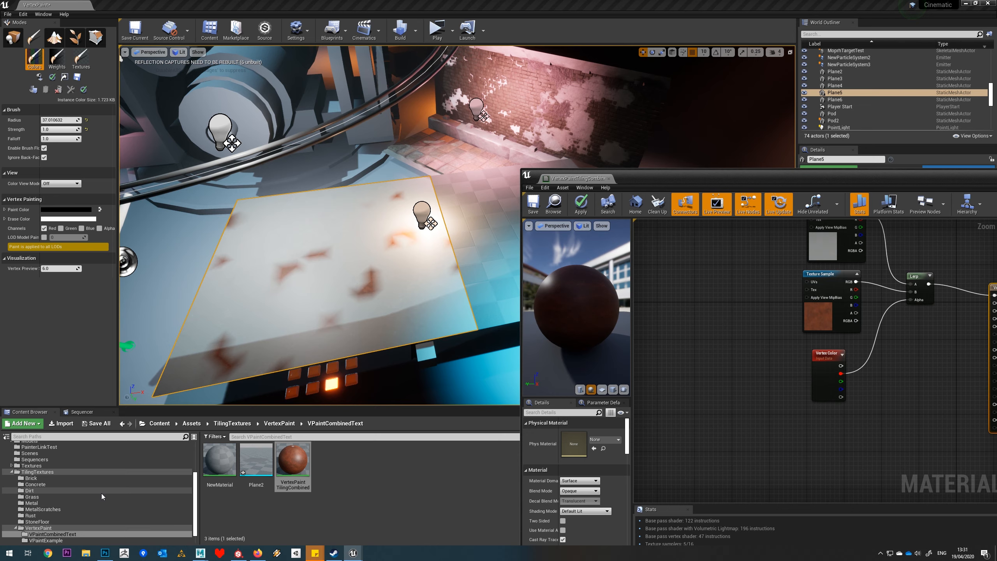
pyautogui.click(35, 466)
pyautogui.moveTo(705, 178); pyautogui.dragTo(497, 44)
pyautogui.moveTo(584, 473); pyautogui.dragTo(497, 184)
pyautogui.moveTo(554, 233); pyautogui.dragTo(558, 338, button='right')
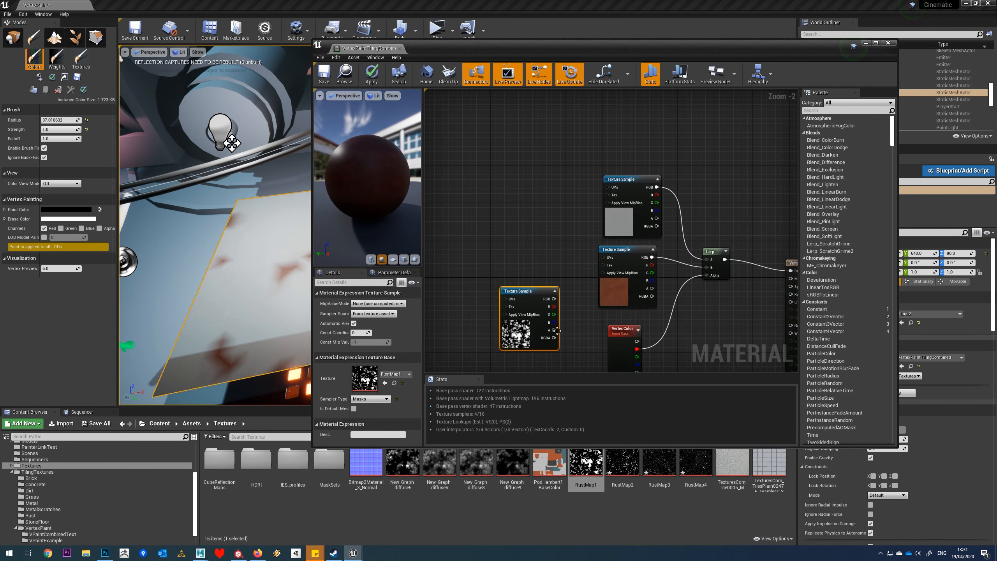
# Place the RustMap1 Texture Sample below and to the left of the Vertex Color node.
pyautogui.moveTo(554, 322); pyautogui.dragTo(544, 275)
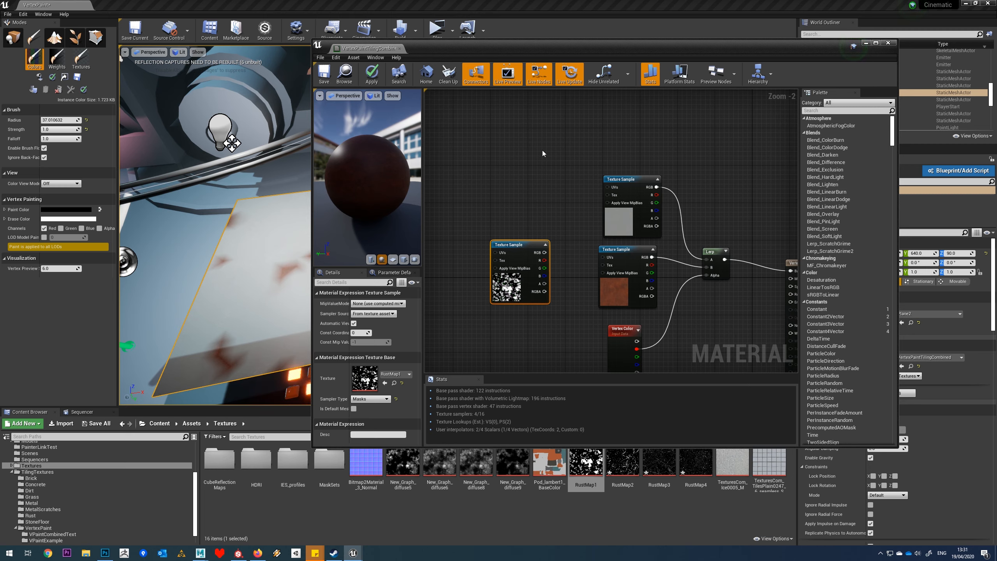
pyautogui.moveTo(543, 153); pyautogui.dragTo(608, 170, button='right')
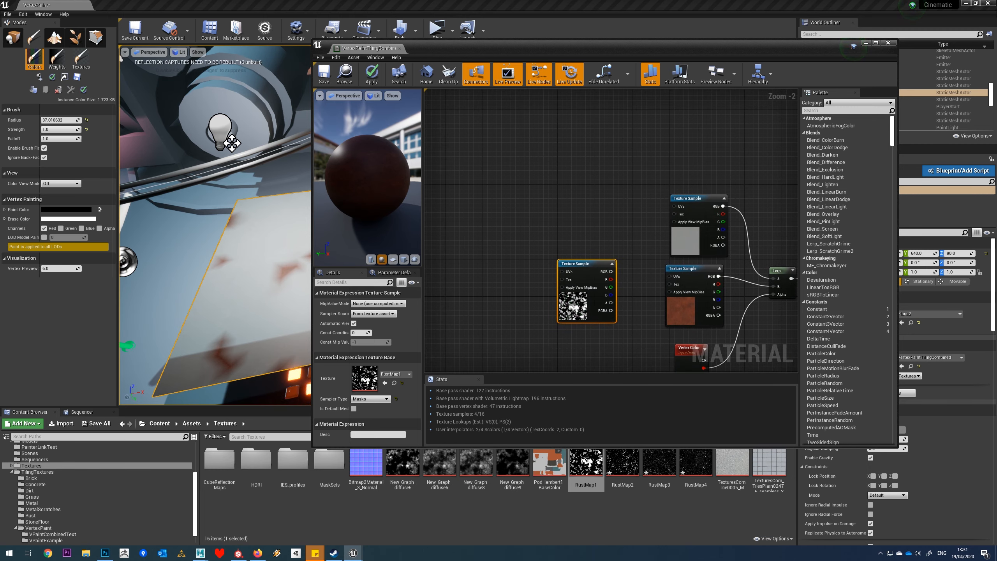
pyautogui.moveTo(573, 313); pyautogui.dragTo(539, 387)
pyautogui.moveTo(582, 336); pyautogui.dragTo(507, 280, button='right')
pyautogui.moveTo(478, 313); pyautogui.dragTo(582, 323)
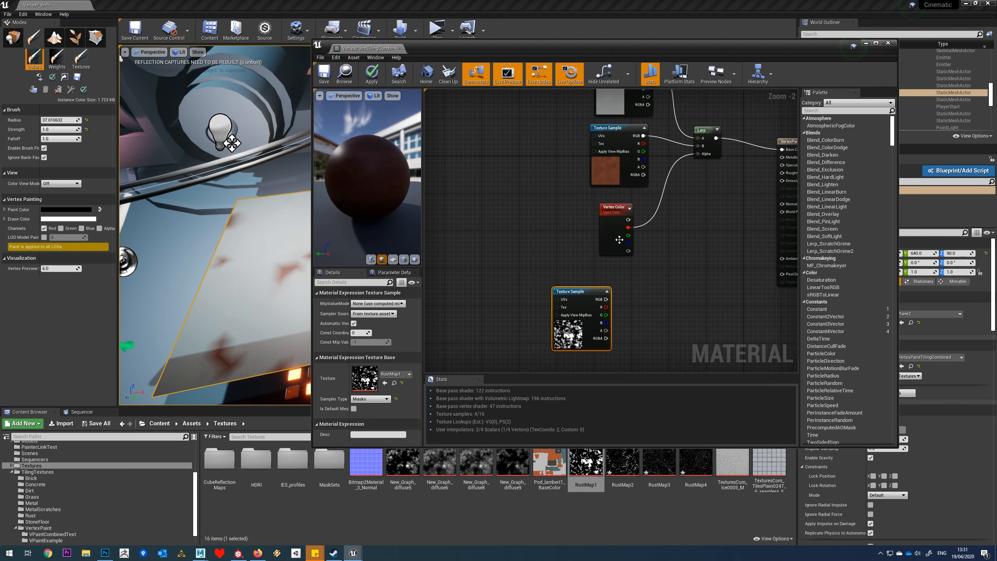
pyautogui.moveTo(557, 248); pyautogui.dragTo(568, 271, button='right')
pyautogui.moveTo(589, 331); pyautogui.dragTo(552, 302)
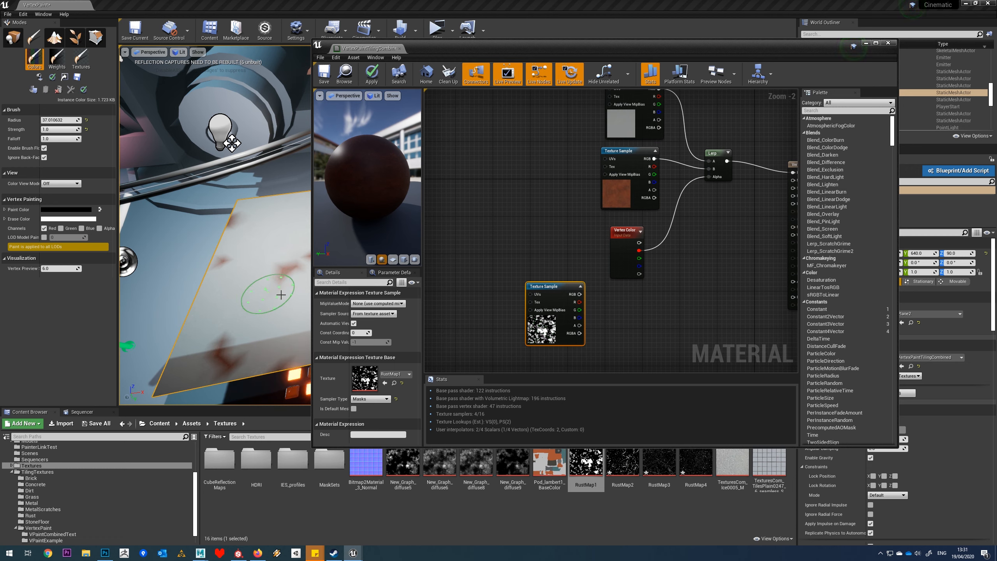
pyautogui.moveTo(538, 326); pyautogui.dragTo(454, 312)
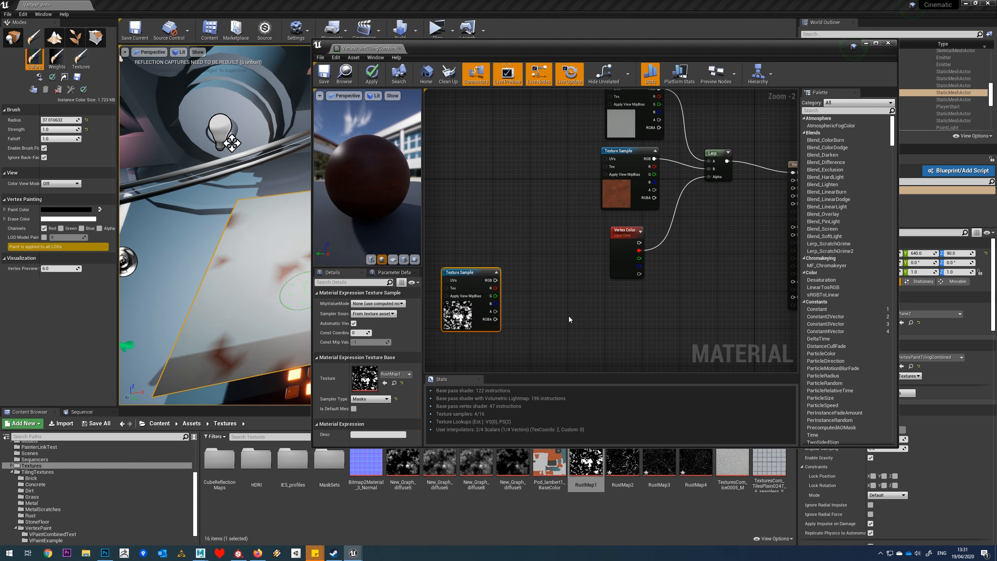
# Add a Multiply node and connect the RustMap1 RGB output and the Vertex Color red channel to its inputs.
pyautogui.press('m')
pyautogui.click(555, 297)
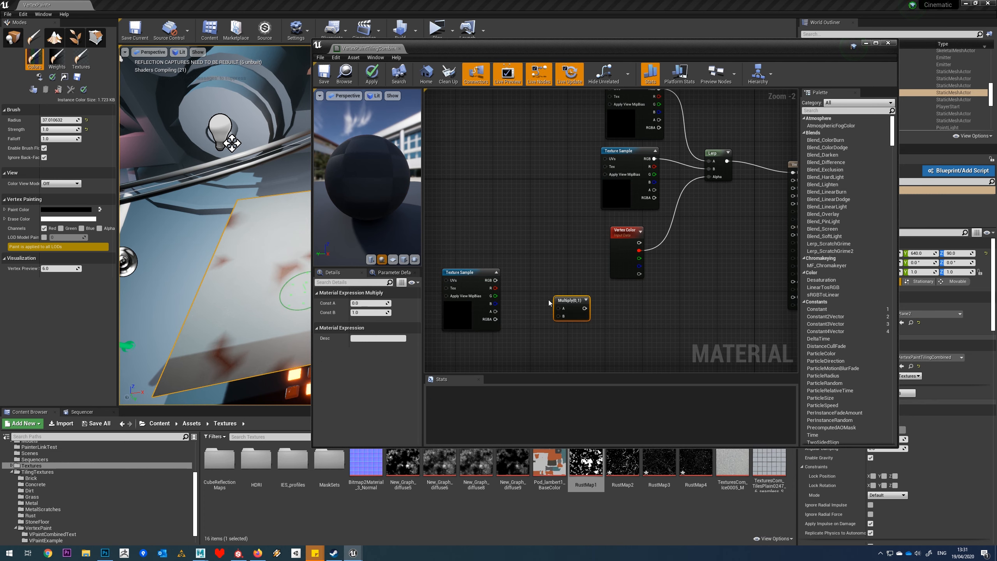
pyautogui.moveTo(495, 281); pyautogui.dragTo(495, 282)
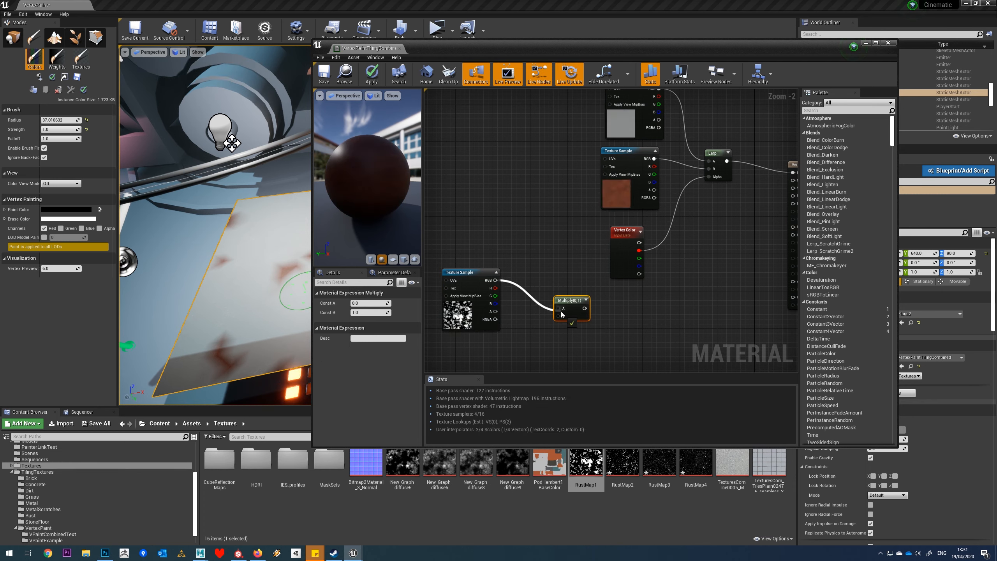
pyautogui.moveTo(557, 312); pyautogui.dragTo(558, 310)
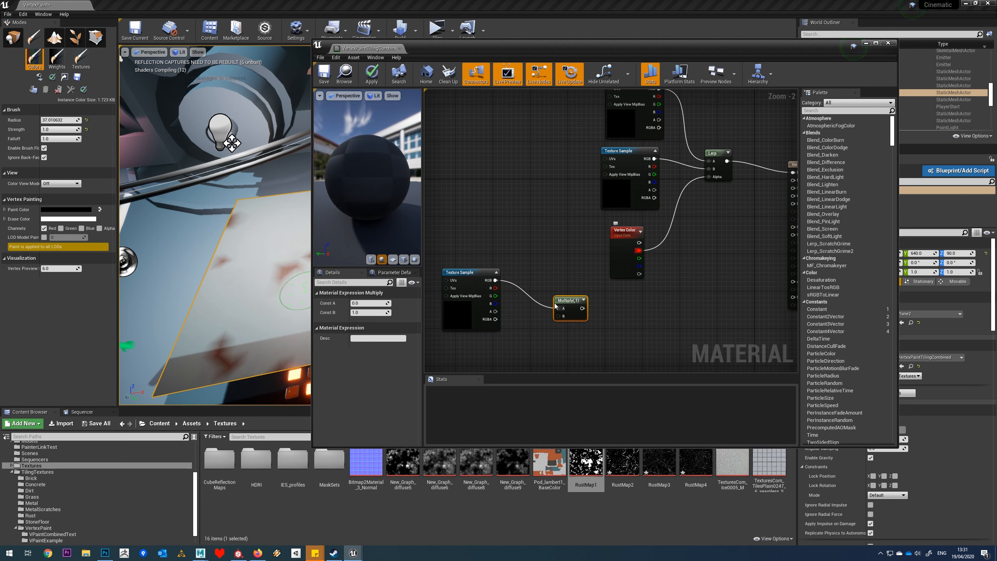
pyautogui.moveTo(639, 250); pyautogui.dragTo(558, 315)
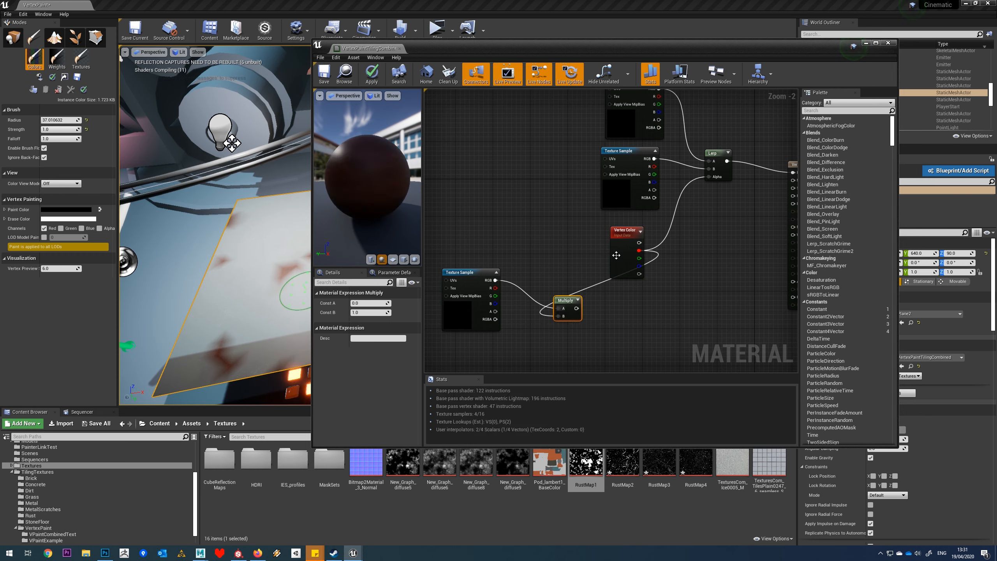
# Stack the metal, rust, Vertex Color and RustMap1 nodes in a column beside Multiply, feeding Vertex Color red into A and RustMap1 into B.
pyautogui.moveTo(627, 232); pyautogui.dragTo(522, 226)
pyautogui.moveTo(609, 233); pyautogui.dragTo(626, 258, button='right')
pyautogui.moveTo(642, 220); pyautogui.dragTo(526, 230)
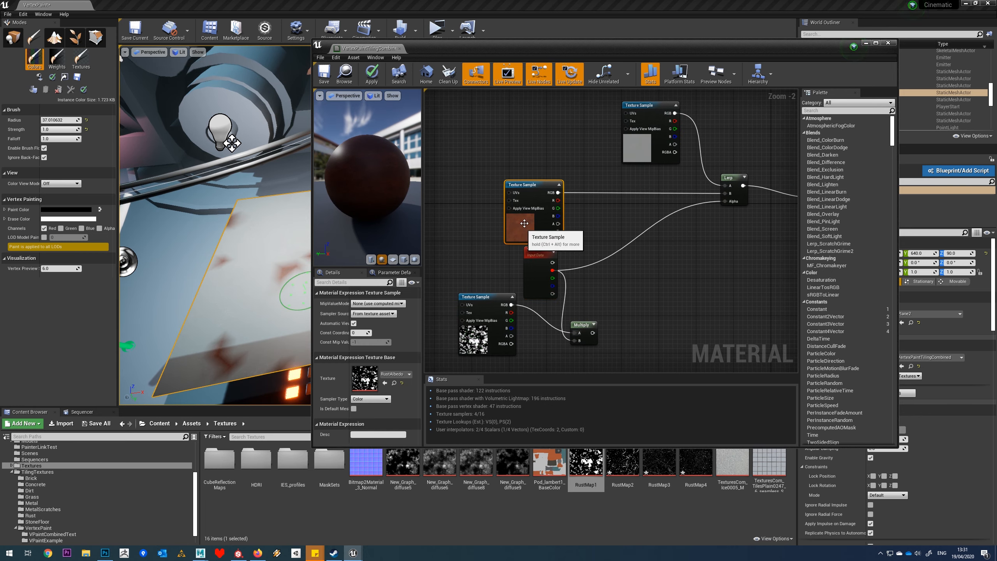
pyautogui.moveTo(641, 149); pyautogui.dragTo(520, 168)
pyautogui.moveTo(480, 344); pyautogui.dragTo(592, 365)
pyautogui.moveTo(666, 326); pyautogui.dragTo(647, 302)
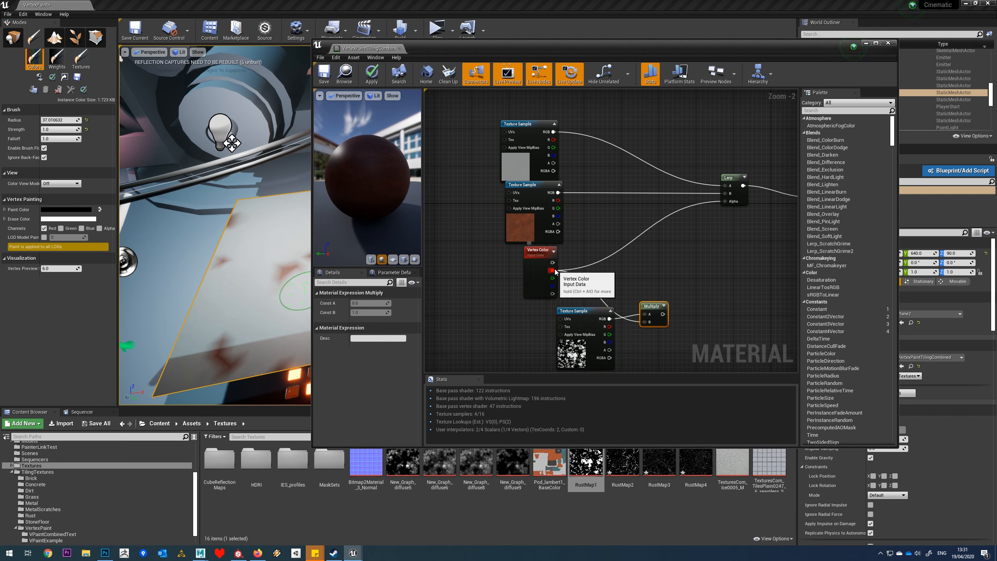
pyautogui.moveTo(552, 271); pyautogui.dragTo(643, 325)
pyautogui.moveTo(581, 332); pyautogui.dragTo(591, 302)
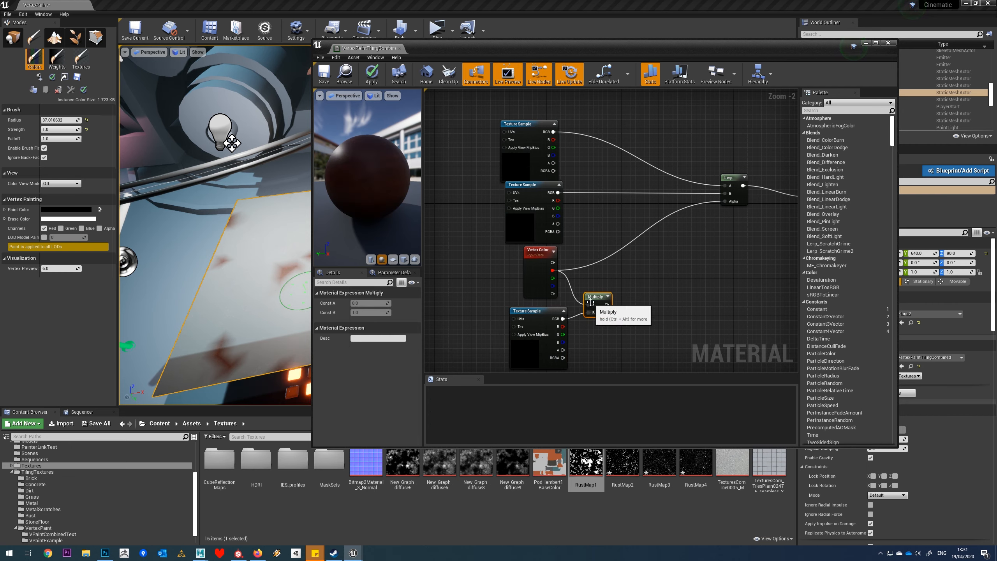
# Add a Power node and connect the Multiply output to its Base input.
pyautogui.rightClick(641, 293)
pyautogui.write('power')
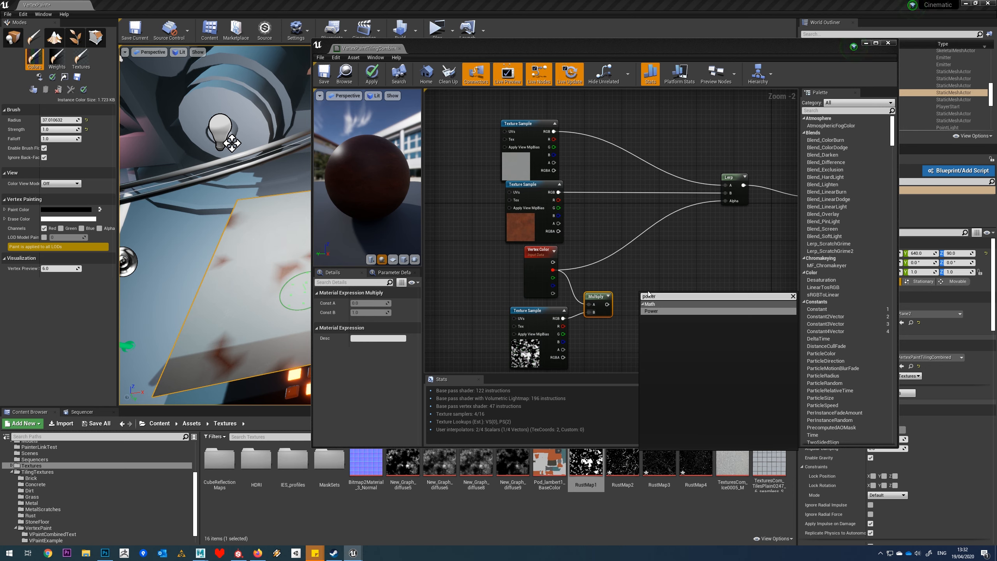
pyautogui.click(645, 312)
pyautogui.moveTo(607, 304); pyautogui.dragTo(644, 303)
# Add a scalar parameter named BlendPower with a default value of 1, and connect it to the Power node's Exp input.
pyautogui.press('s')
pyautogui.click(598, 333)
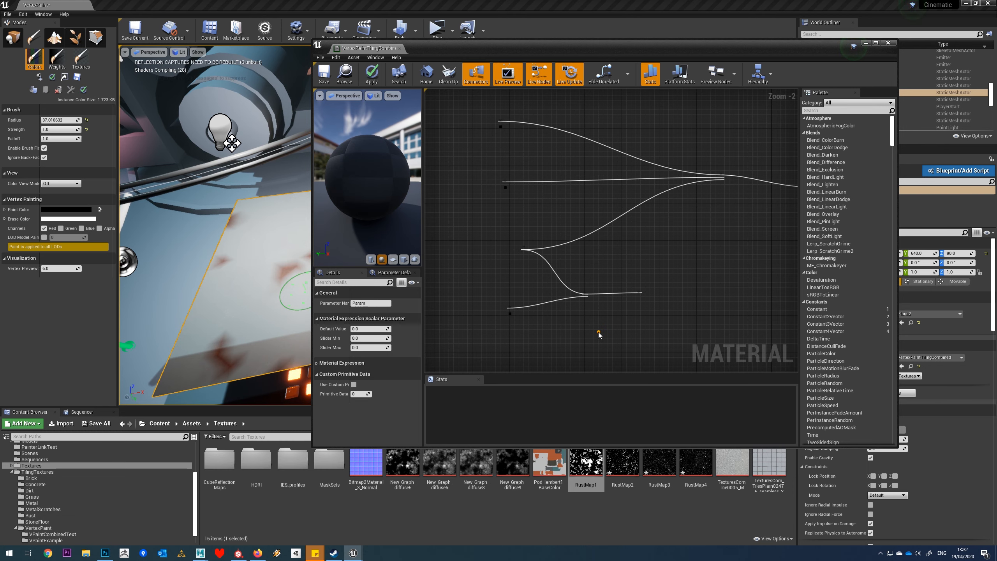
pyautogui.write('ssss')
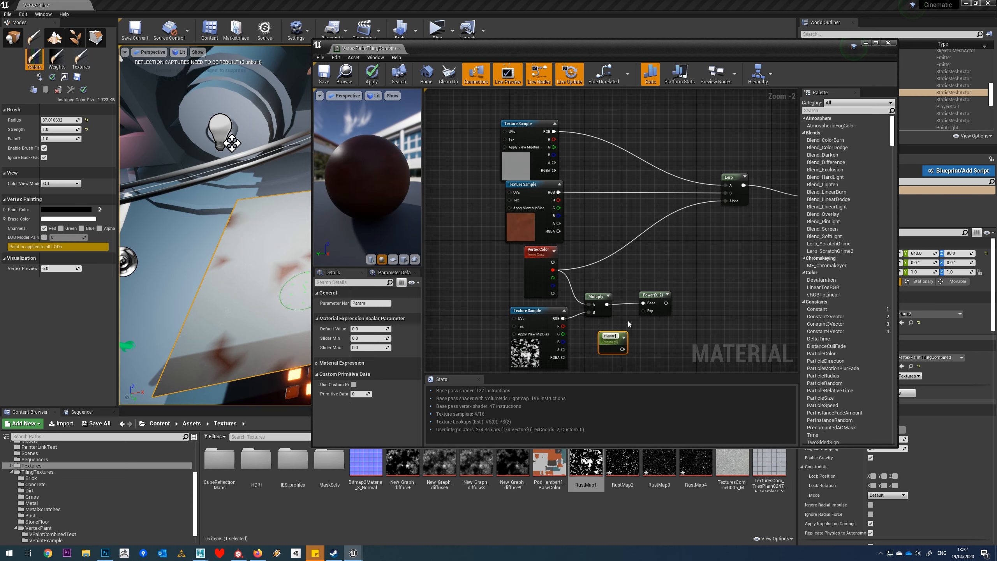
pyautogui.moveTo(628, 348); pyautogui.dragTo(643, 311)
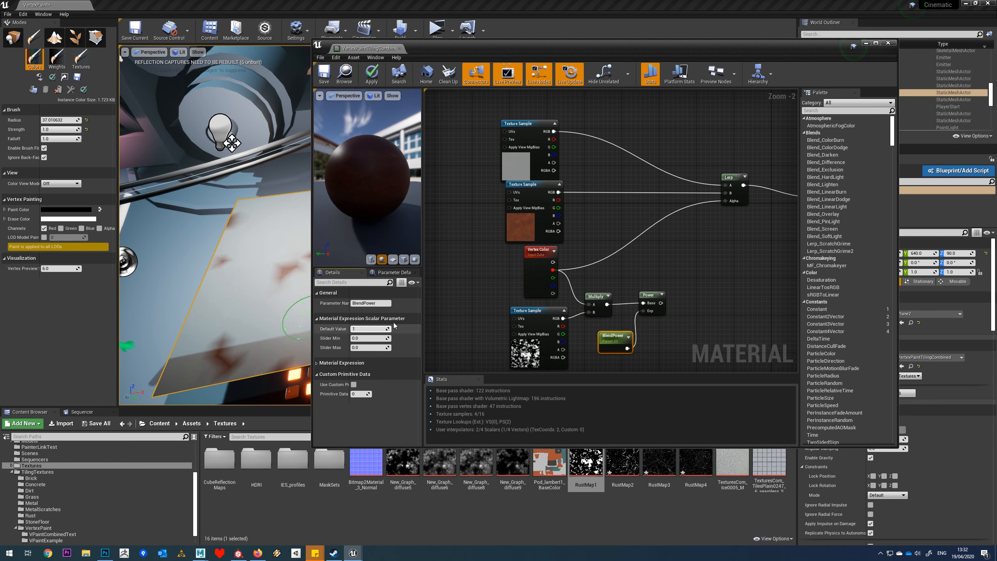
pyautogui.write('1')
pyautogui.press('Return')
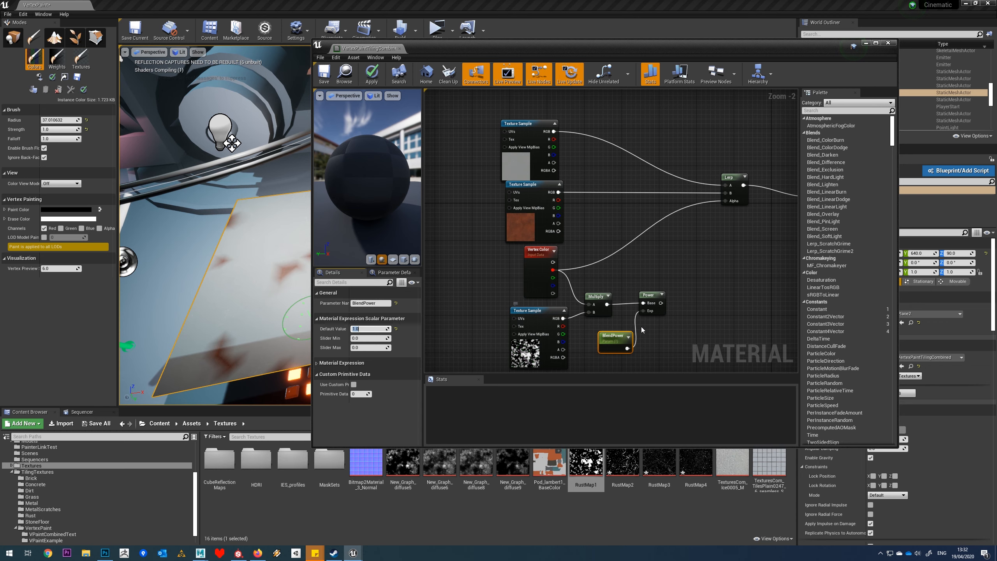
pyautogui.moveTo(607, 334); pyautogui.dragTo(598, 332)
# Add a Clamp node after Power and connect its output to the Lerp's Alpha.
pyautogui.click(729, 283)
pyautogui.rightClick(688, 288)
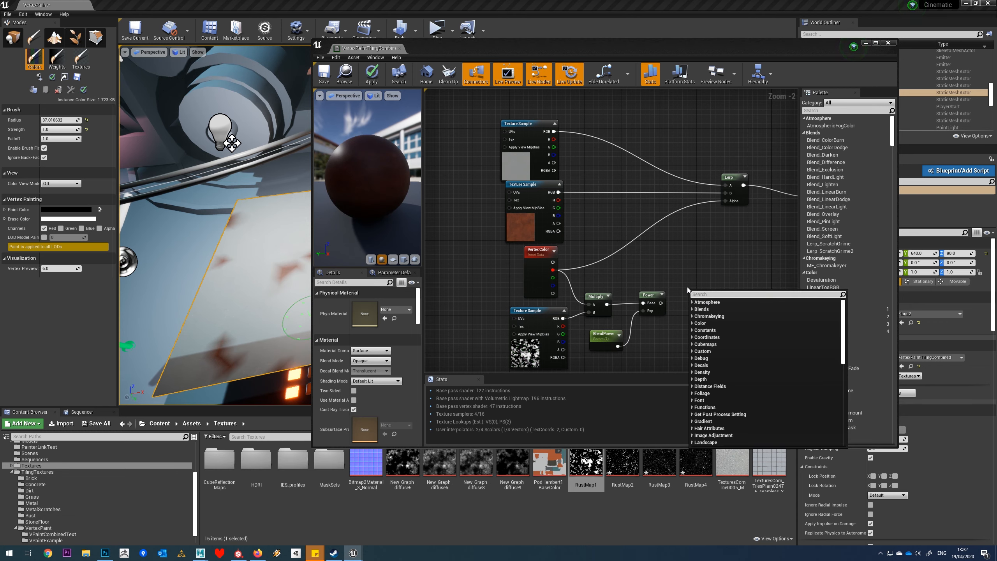
pyautogui.write('clam')
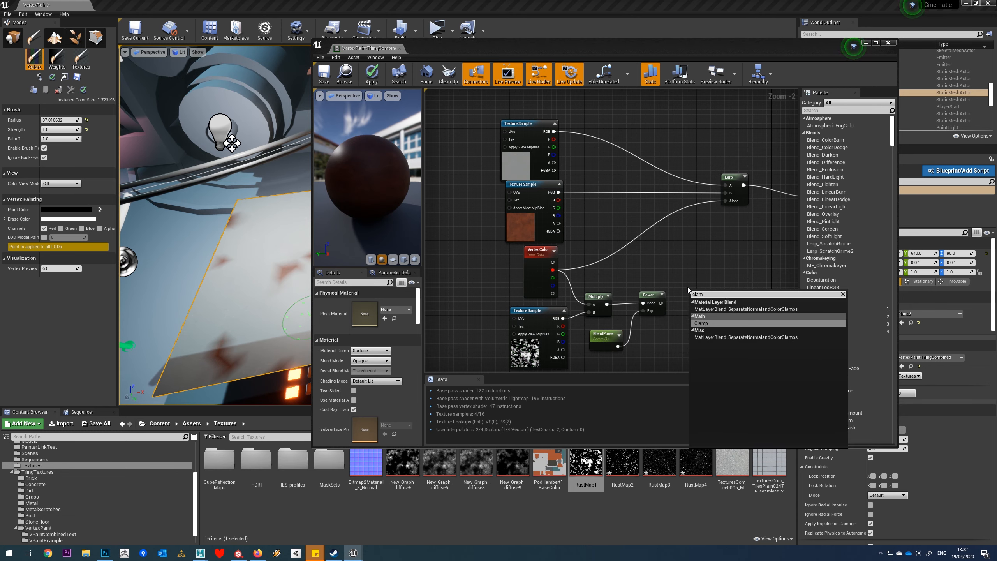
pyautogui.click(701, 324)
pyautogui.moveTo(660, 301)
pyautogui.mouseDown()
pyautogui.moveTo(694, 303)
pyautogui.moveTo(647, 303)
pyautogui.moveTo(693, 302)
pyautogui.moveTo(675, 296)
pyautogui.mouseUp()
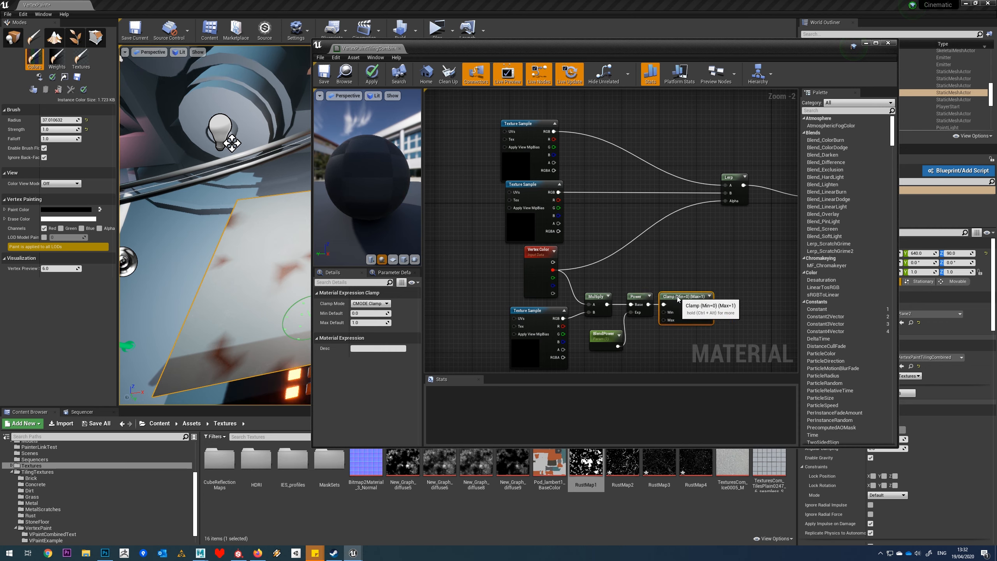
pyautogui.moveTo(604, 334); pyautogui.dragTo(595, 329)
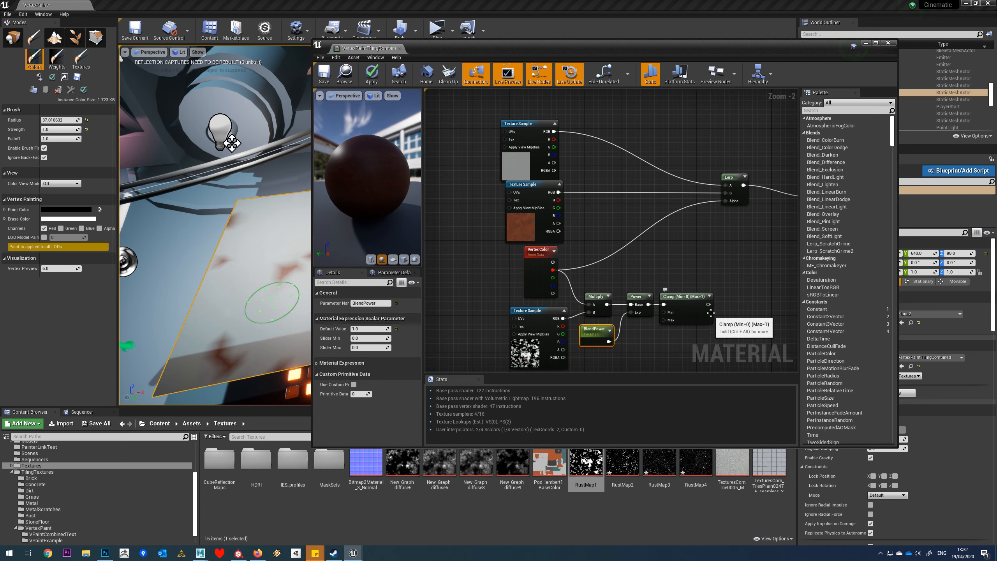
pyautogui.moveTo(708, 305); pyautogui.dragTo(725, 201)
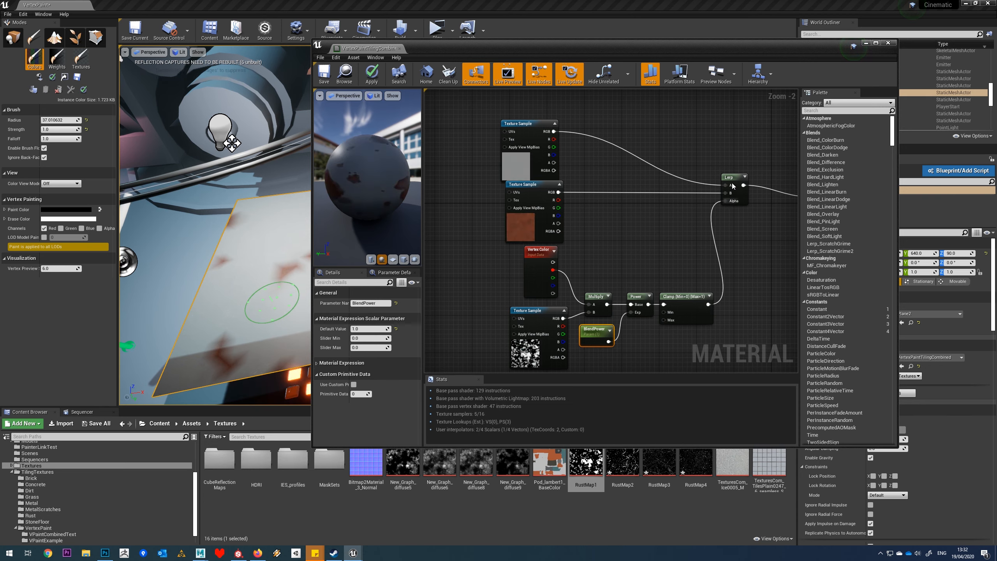
# Save the material and paint rust across the floor plane through the Red channel to test the RustMap1 blend.
pyautogui.click(323, 80)
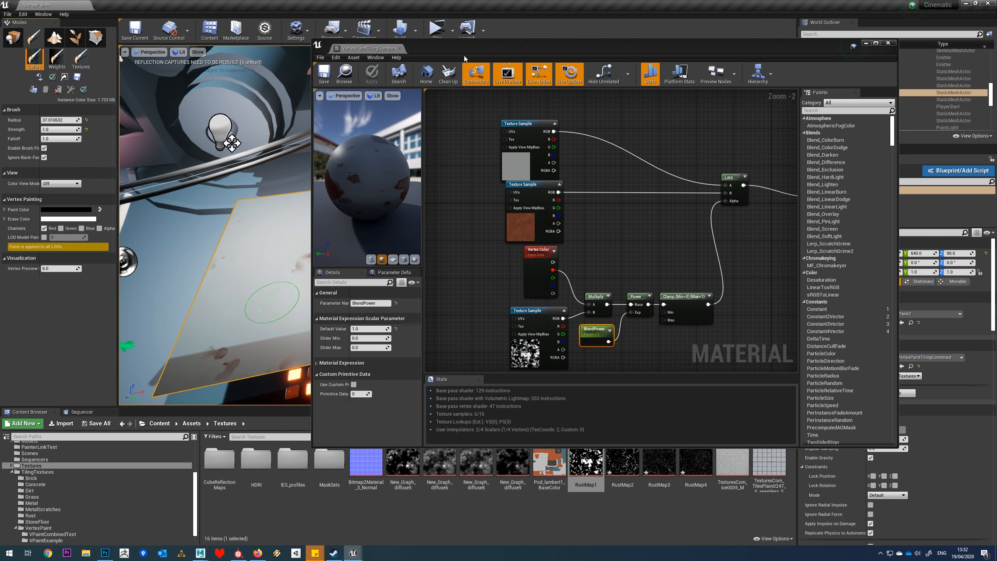
pyautogui.moveTo(465, 59); pyautogui.dragTo(636, 75)
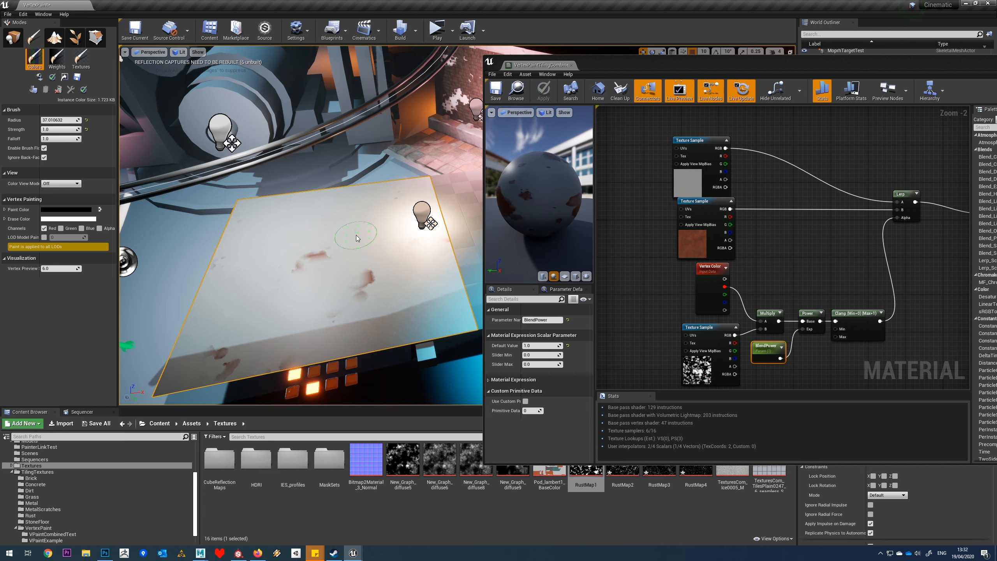
pyautogui.moveTo(356, 235)
pyautogui.mouseDown()
pyautogui.moveTo(412, 310)
pyautogui.moveTo(281, 304)
pyautogui.moveTo(231, 355)
pyautogui.moveTo(265, 238)
pyautogui.mouseUp()
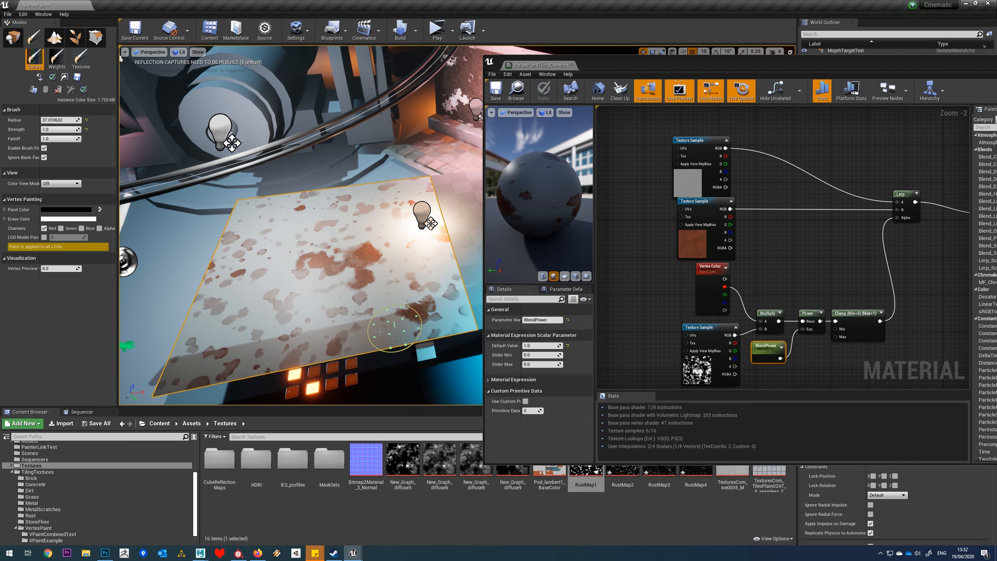
# Try BlendPower default values of 10, 2 and 0.1 to compare the rust blend on the floor plane.
pyautogui.moveTo(714, 366); pyautogui.dragTo(724, 300, button='right')
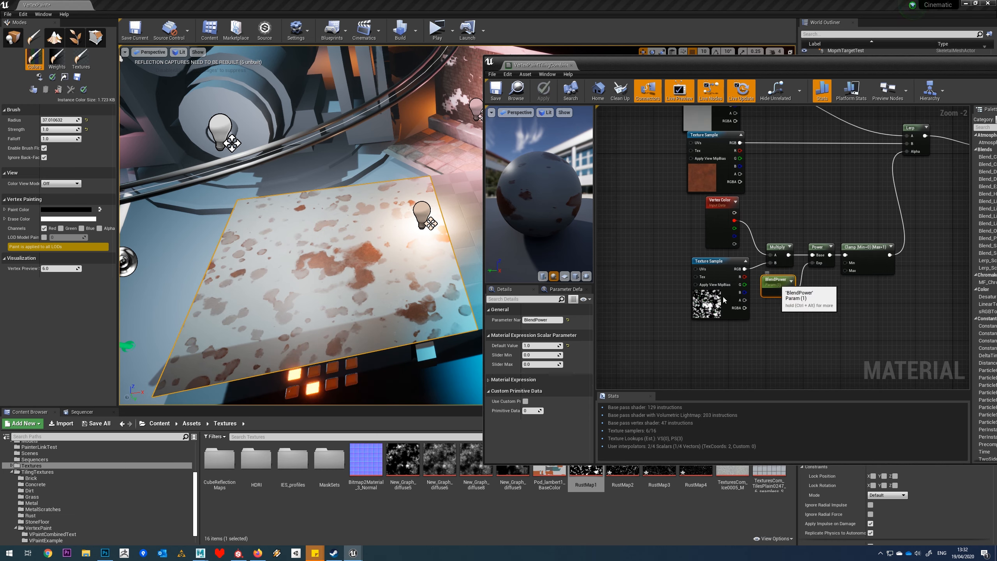
pyautogui.click(544, 345)
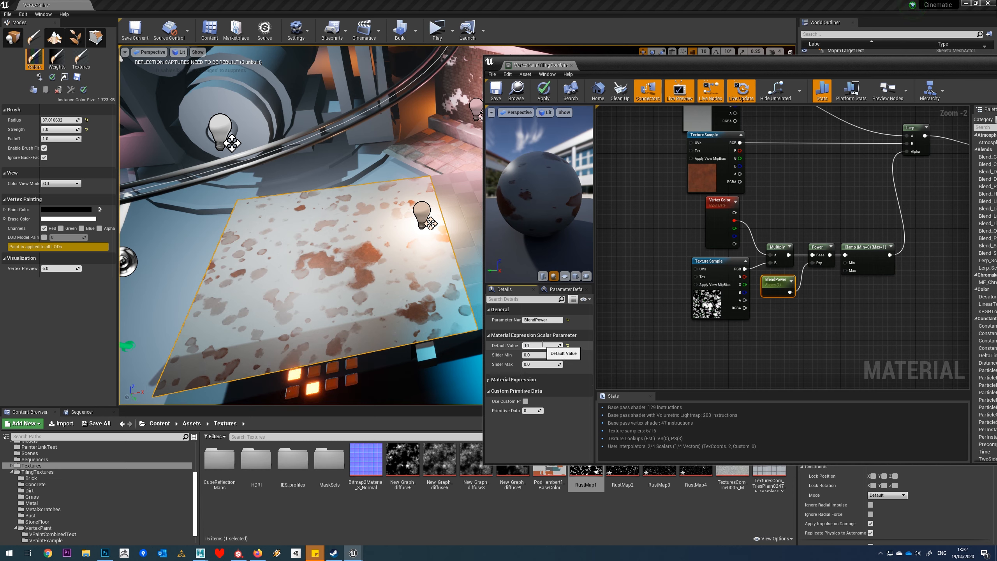
pyautogui.write('10')
pyautogui.press('Return')
pyautogui.write('2')
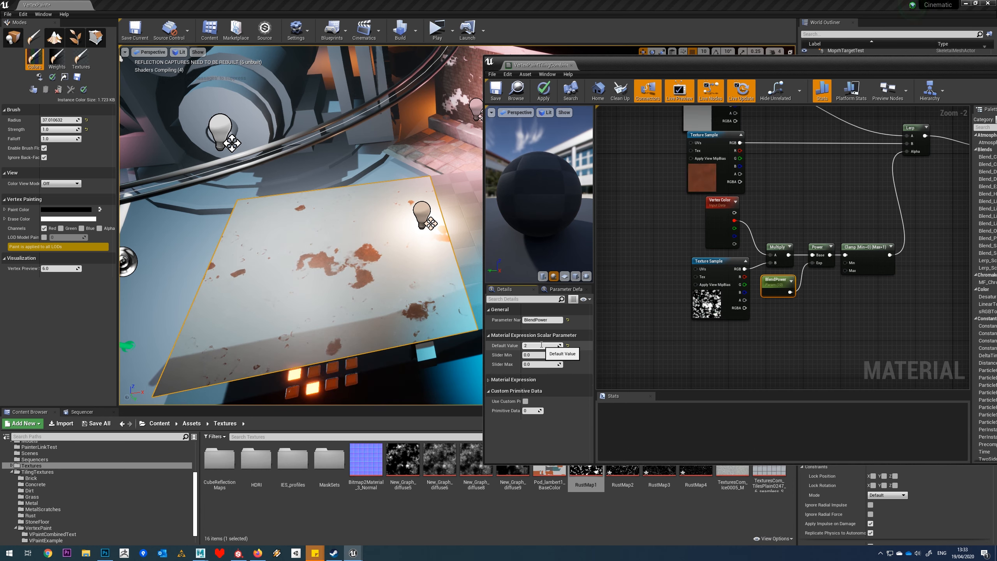
pyautogui.press('Return')
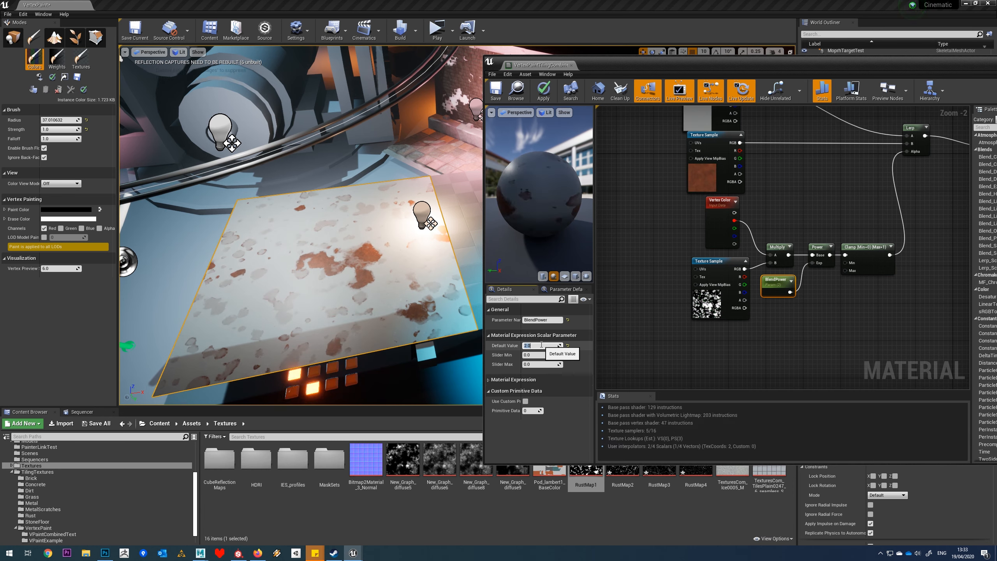
pyautogui.write('.1')
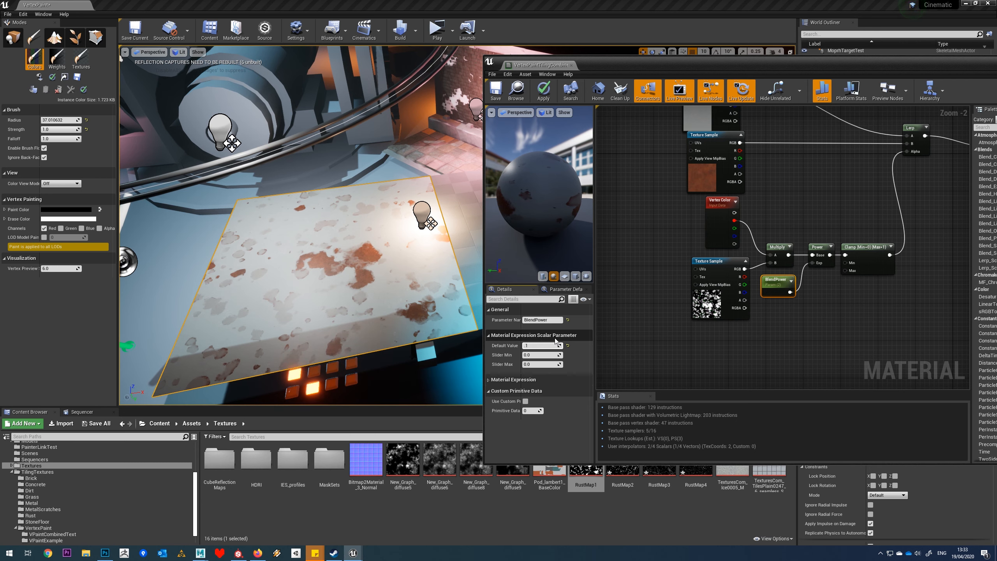
pyautogui.press('Return')
# Set the BlendPower parameter's default value to 0.4 and save the material.
pyautogui.write('.4')
pyautogui.press('Return')
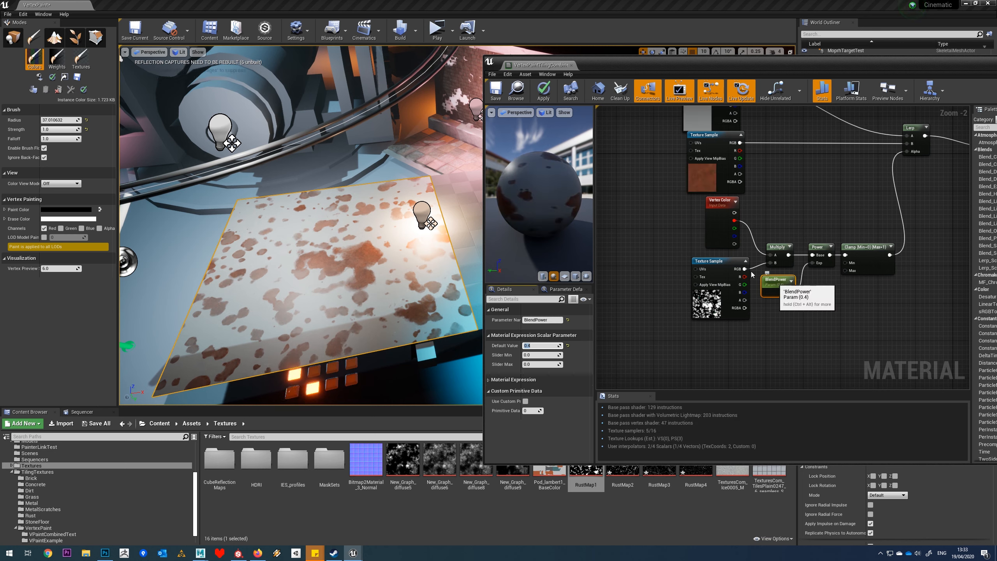
pyautogui.click(500, 97)
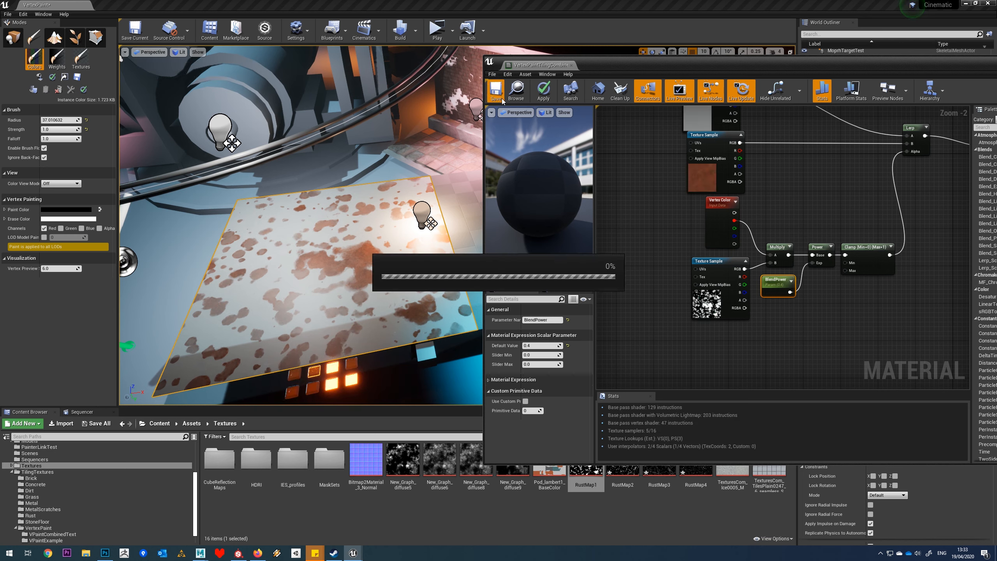
# Rearrange the graph so the metal and rust texture samples and their Lerp sit compactly above and beside the mask node chain.
pyautogui.moveTo(841, 301); pyautogui.dragTo(757, 327, button='right')
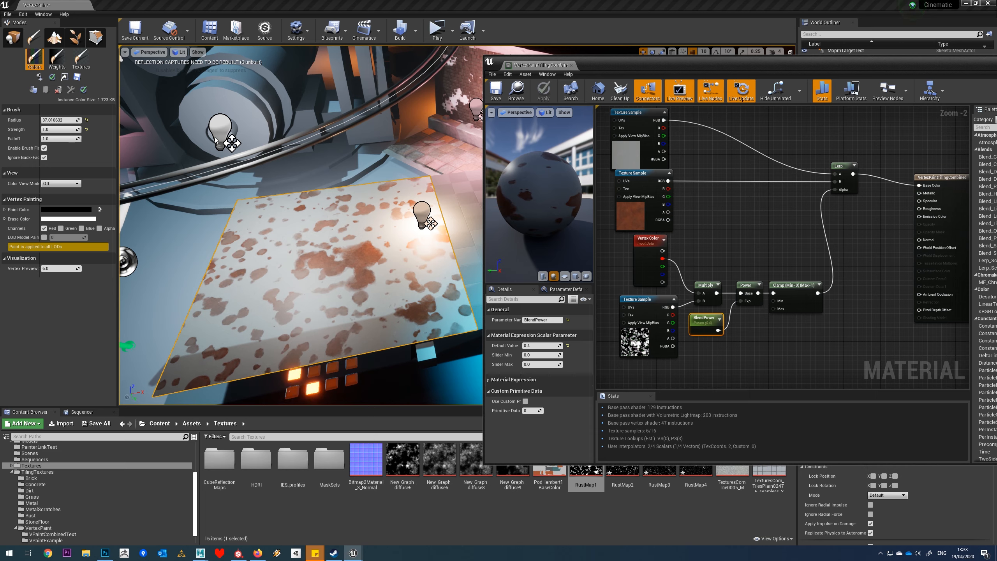
pyautogui.moveTo(753, 232); pyautogui.dragTo(810, 245, button='right')
pyautogui.scroll(-1, 810, 245)
pyautogui.moveTo(839, 250); pyautogui.dragTo(676, 324)
pyautogui.moveTo(835, 261); pyautogui.dragTo(691, 223)
pyautogui.moveTo(791, 234); pyautogui.dragTo(828, 297, button='right')
pyautogui.moveTo(919, 217); pyautogui.dragTo(805, 231)
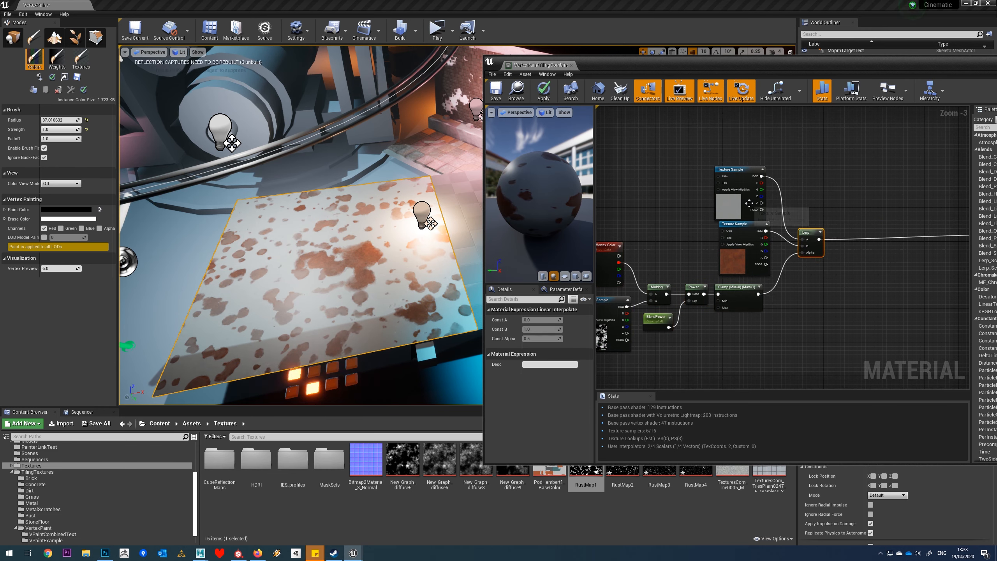
pyautogui.moveTo(749, 203); pyautogui.dragTo(791, 194)
pyautogui.moveTo(750, 240); pyautogui.dragTo(758, 241)
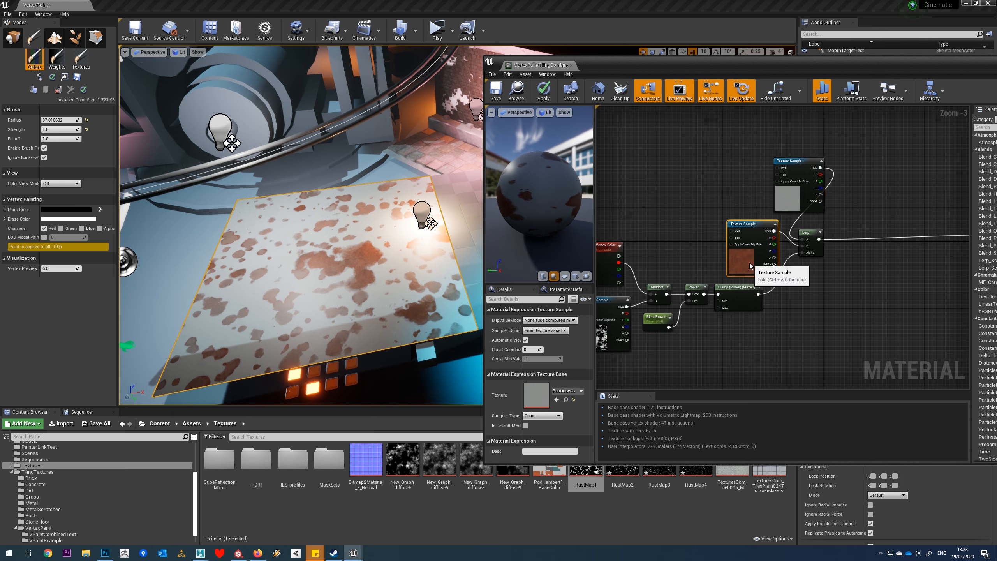
pyautogui.moveTo(828, 295); pyautogui.dragTo(787, 296, button='right')
pyautogui.moveTo(756, 205); pyautogui.dragTo(709, 209)
pyautogui.scroll(-1, 721, 320)
pyautogui.moveTo(721, 320); pyautogui.dragTo(792, 261, button='right')
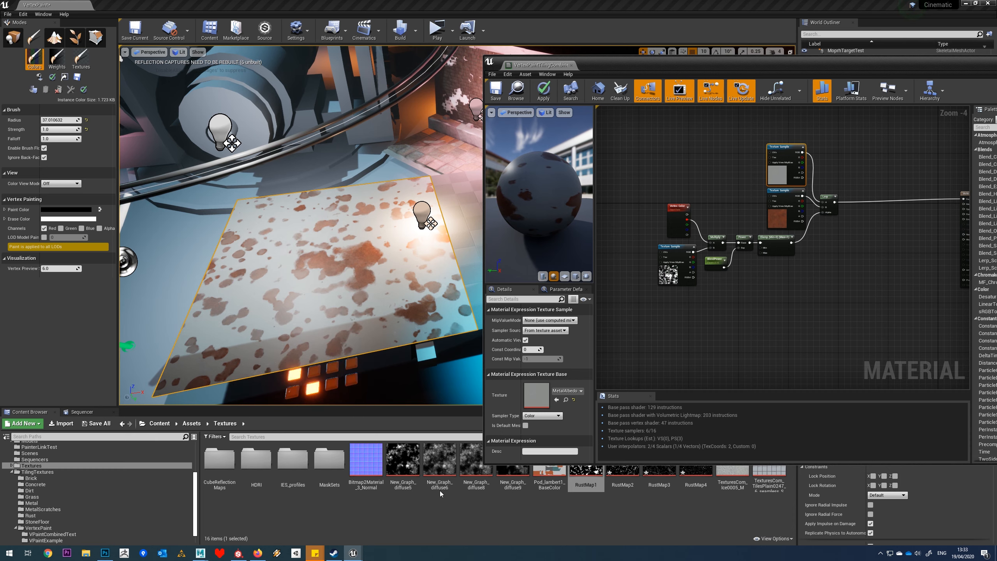
# Add the Metal_OcclusionRoughnessMetallic texture from the TilingTextures Metal folder to the graph, below the Clamp node.
pyautogui.click(32, 503)
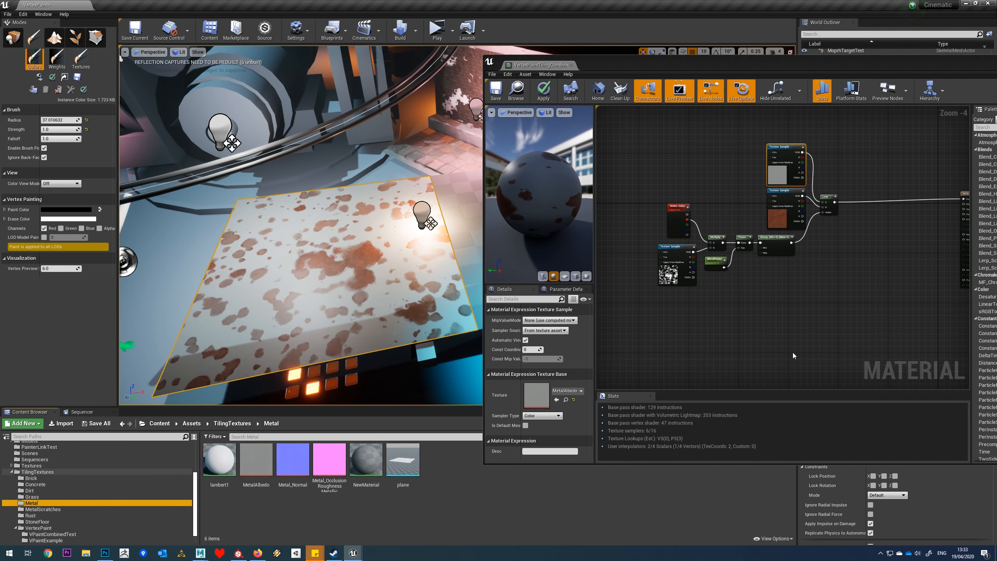
pyautogui.moveTo(834, 292); pyautogui.dragTo(794, 295, button='right')
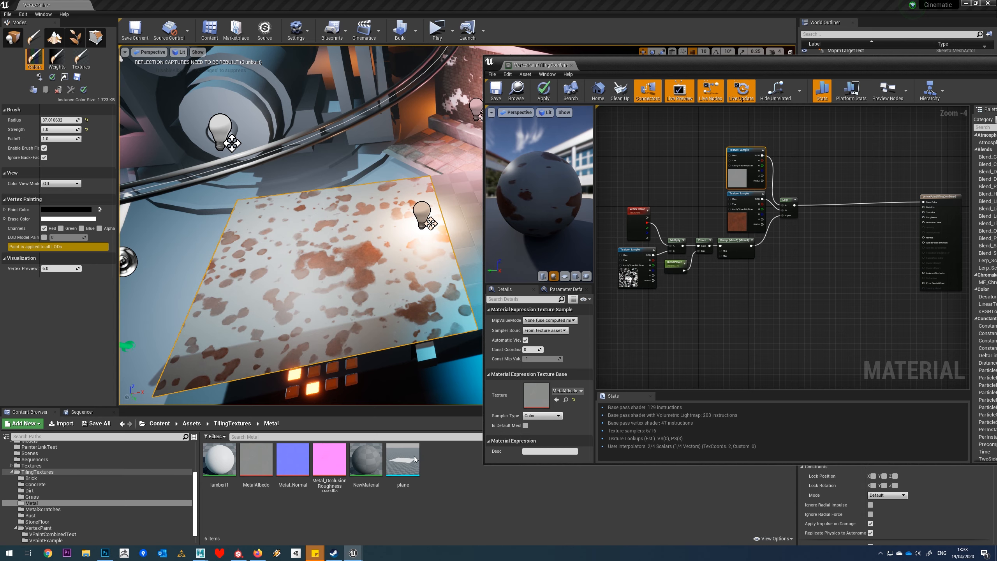
pyautogui.moveTo(329, 459); pyautogui.dragTo(753, 293)
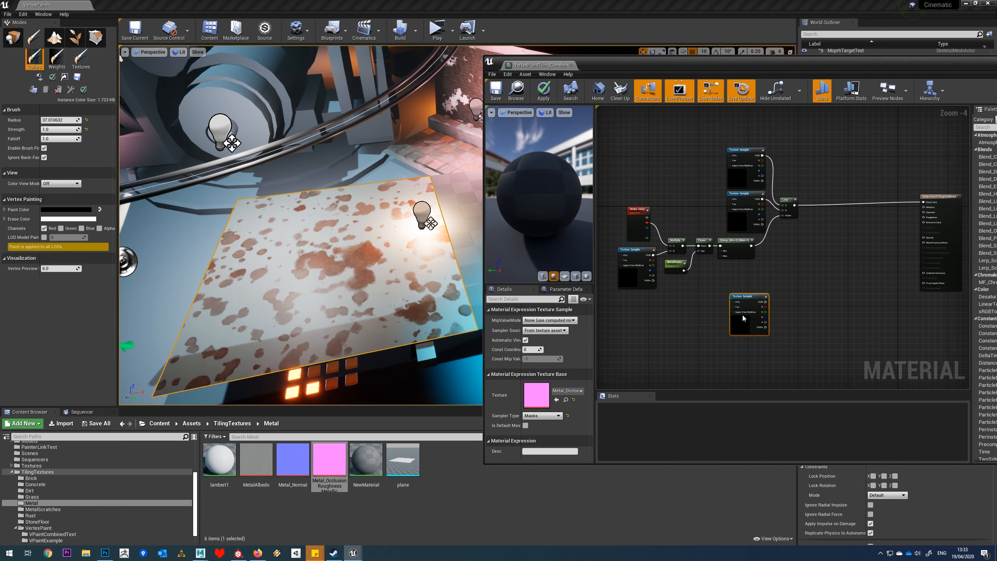
pyautogui.scroll(1, 741, 321)
pyautogui.moveTo(815, 290); pyautogui.dragTo(795, 291, button='right')
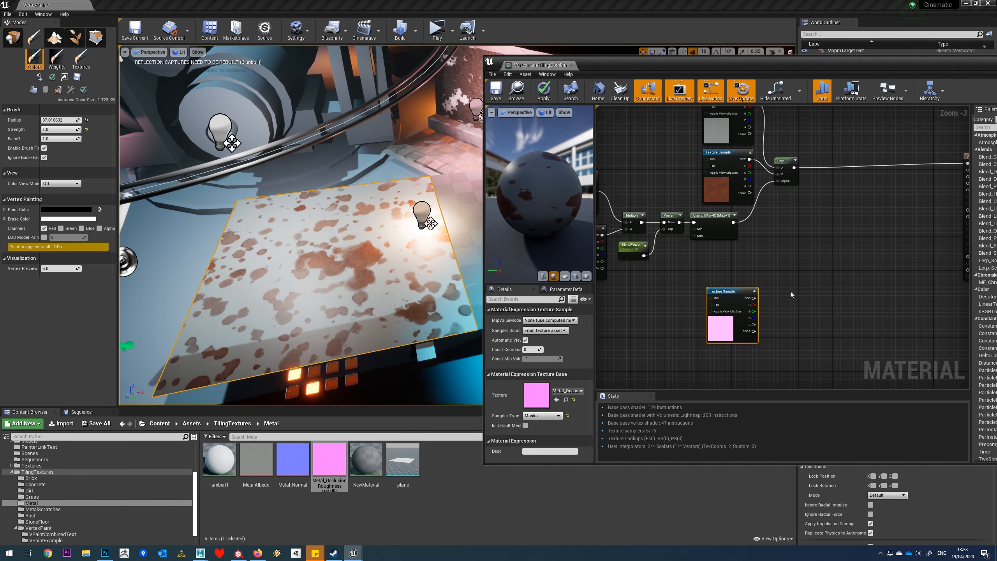
# Add a BreakOutFloat3Components node and place it near the material's output node.
pyautogui.rightClick(813, 286)
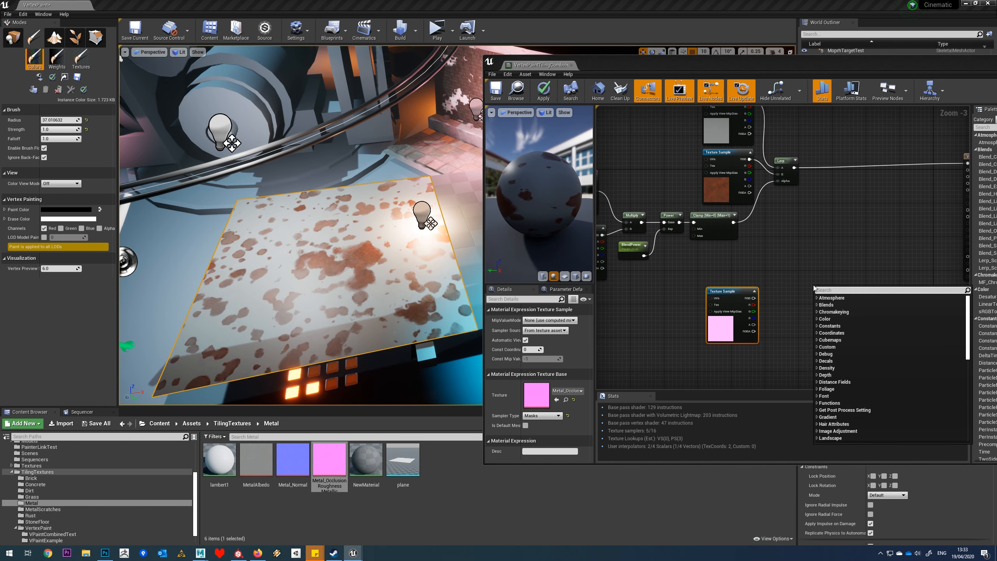
pyautogui.write('breakou')
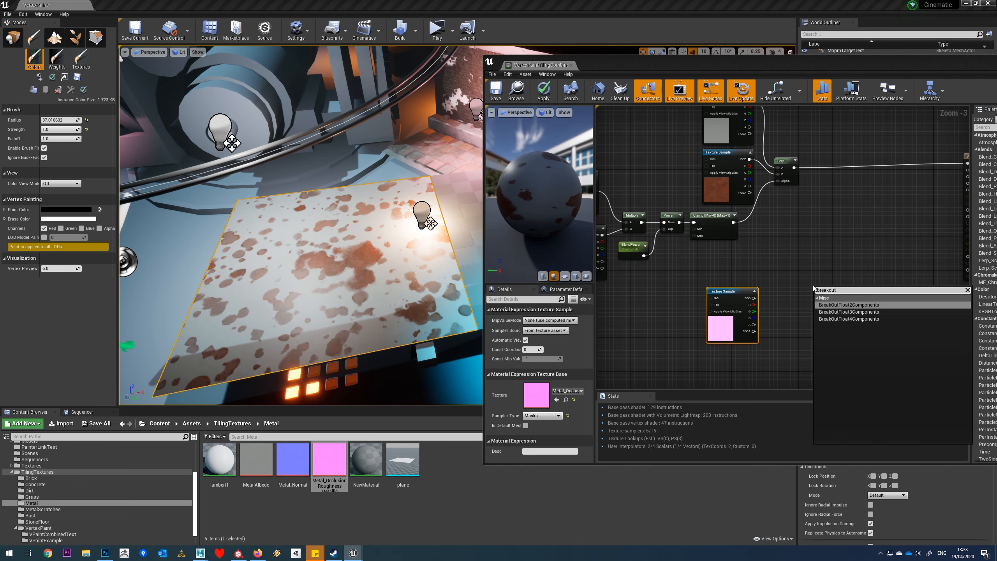
pyautogui.write('t')
pyautogui.click(825, 312)
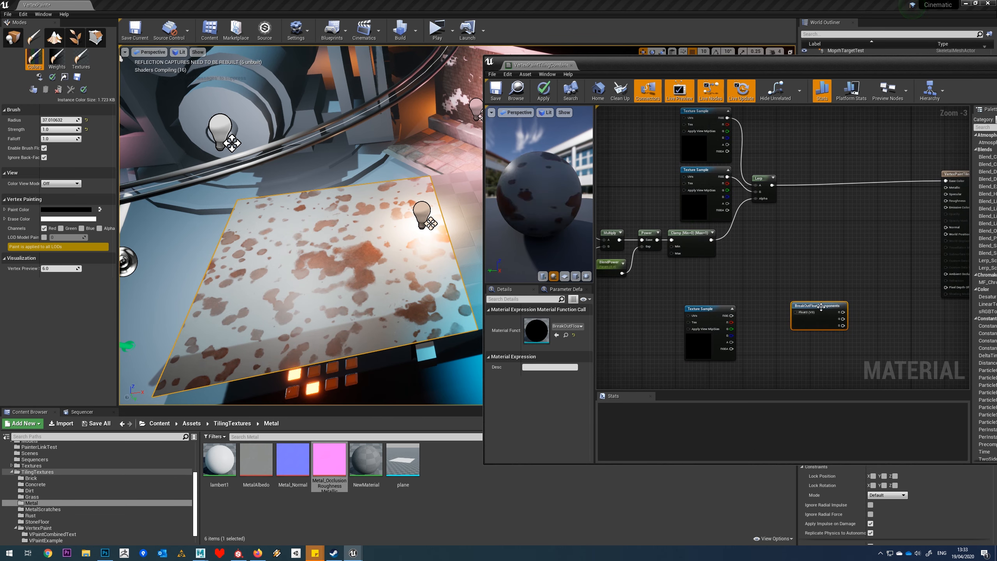
pyautogui.moveTo(821, 306); pyautogui.dragTo(874, 275)
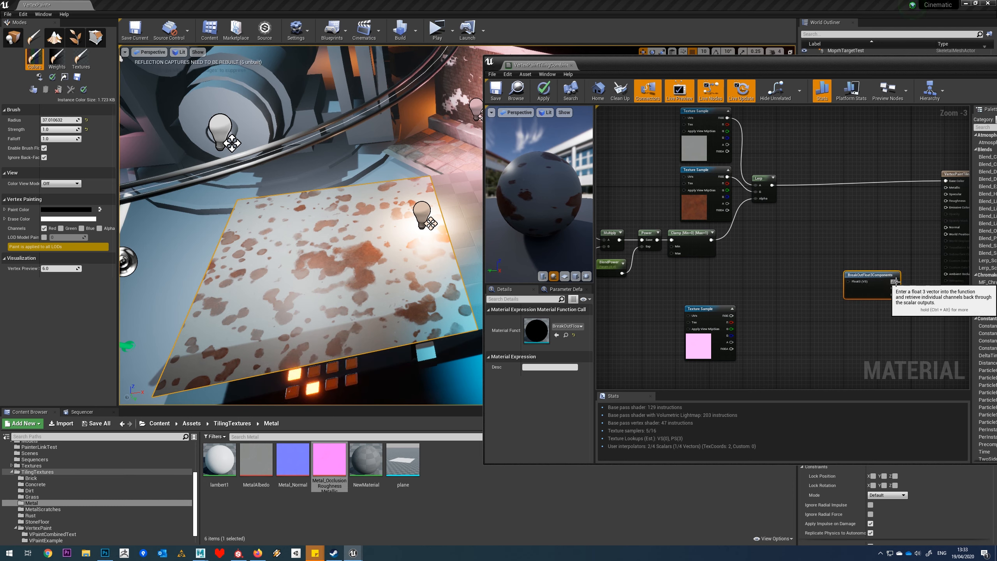
# Add a second Lerp node beside the metal occlusion-roughness-metallic sample and connect the sample's RGB to its A input.
pyautogui.moveTo(703, 352); pyautogui.dragTo(683, 326)
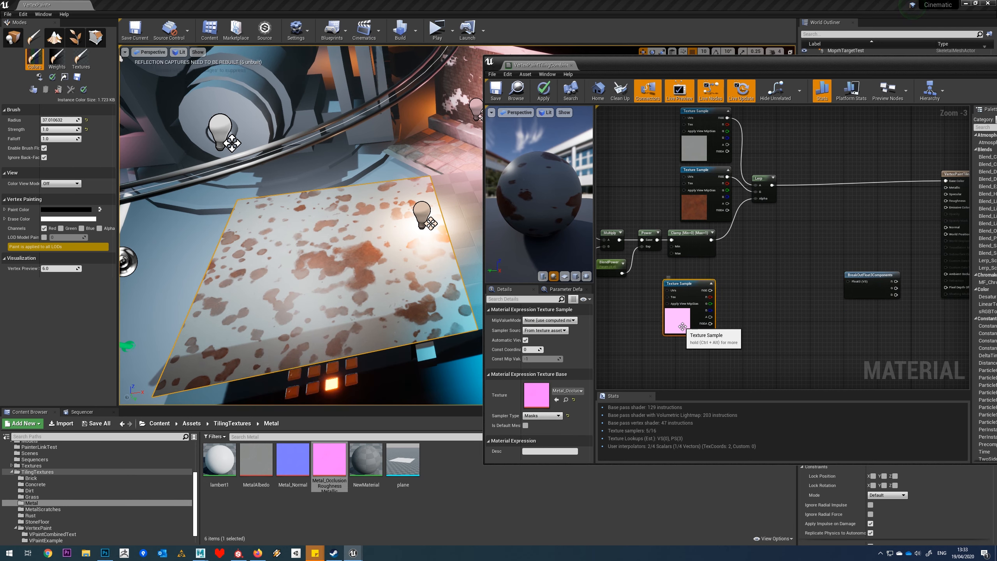
pyautogui.click(758, 301)
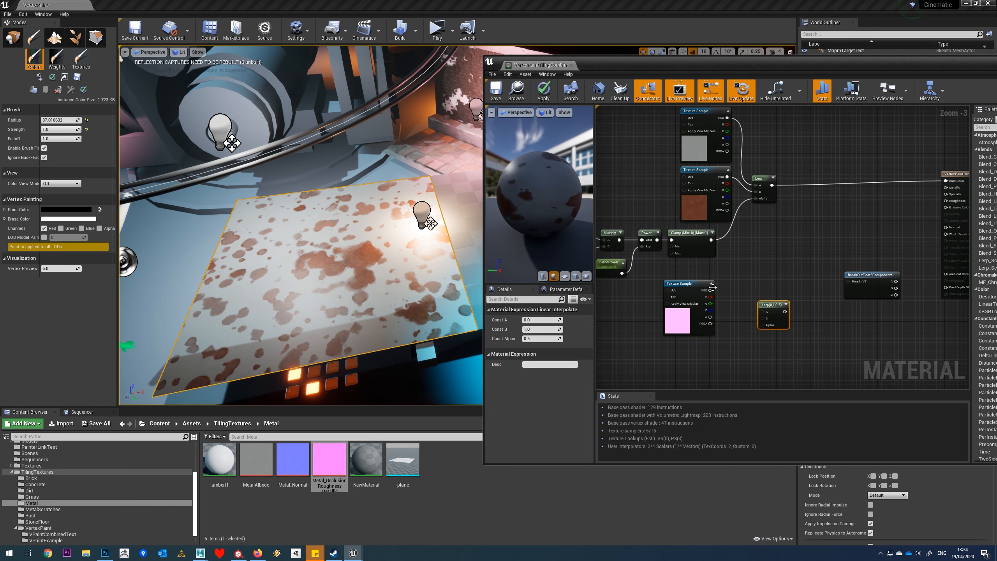
pyautogui.click(697, 149)
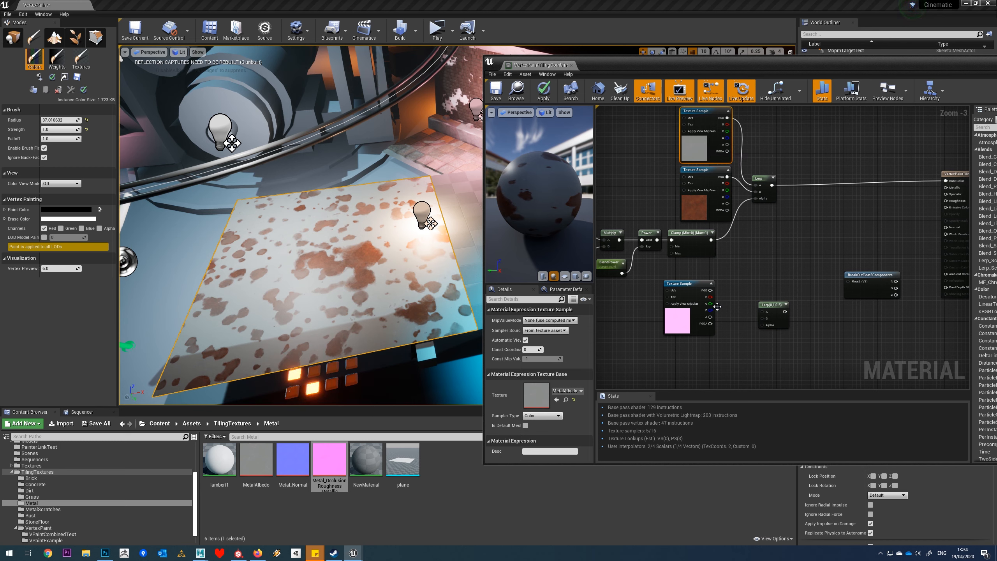
pyautogui.moveTo(711, 290); pyautogui.dragTo(763, 311)
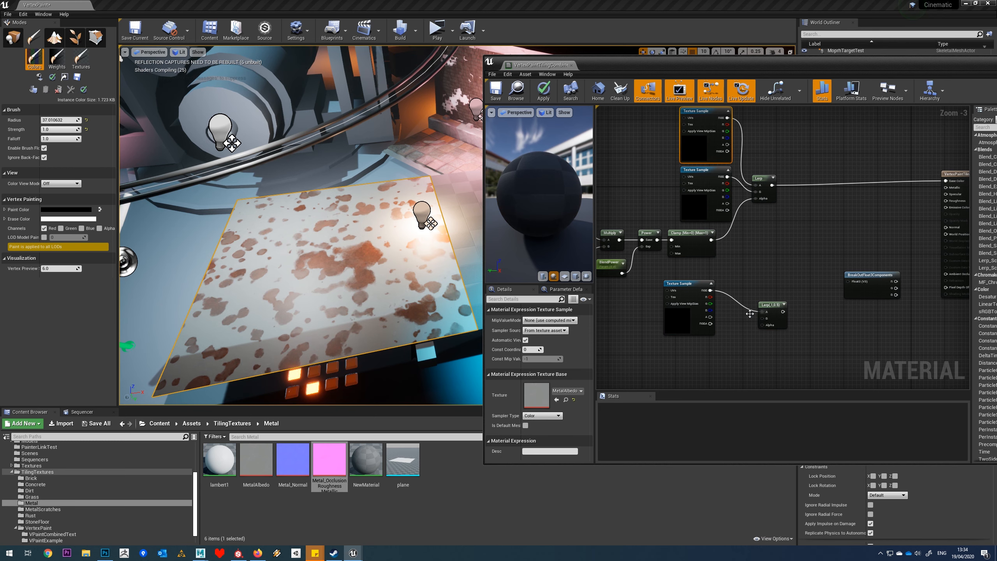
pyautogui.moveTo(674, 323); pyautogui.dragTo(682, 319)
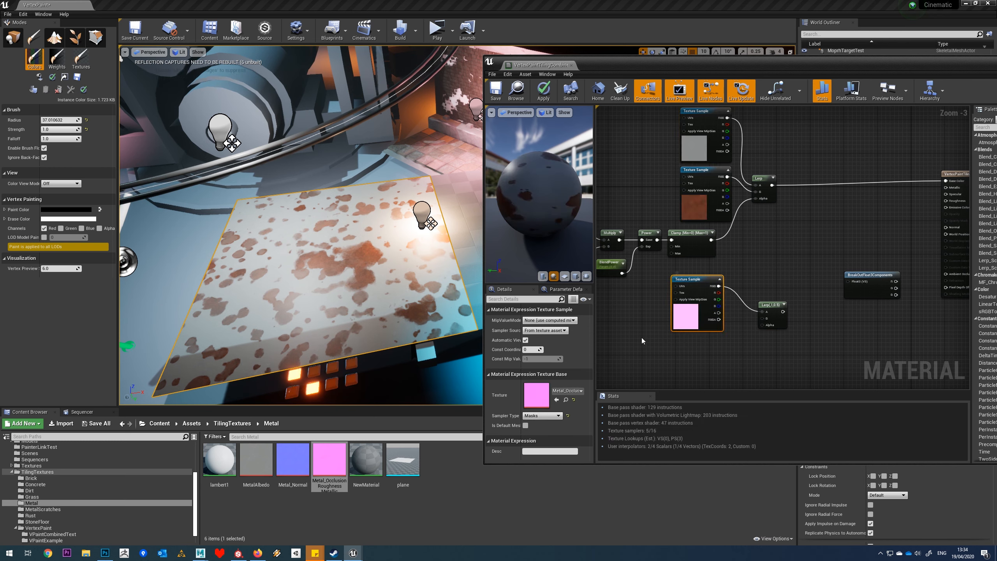
# Add the Rust_OcclusionRoughnessMetallic texture from the Rust folder and connect its RGB to the new Lerp's B input.
pyautogui.click(31, 516)
pyautogui.click(299, 463)
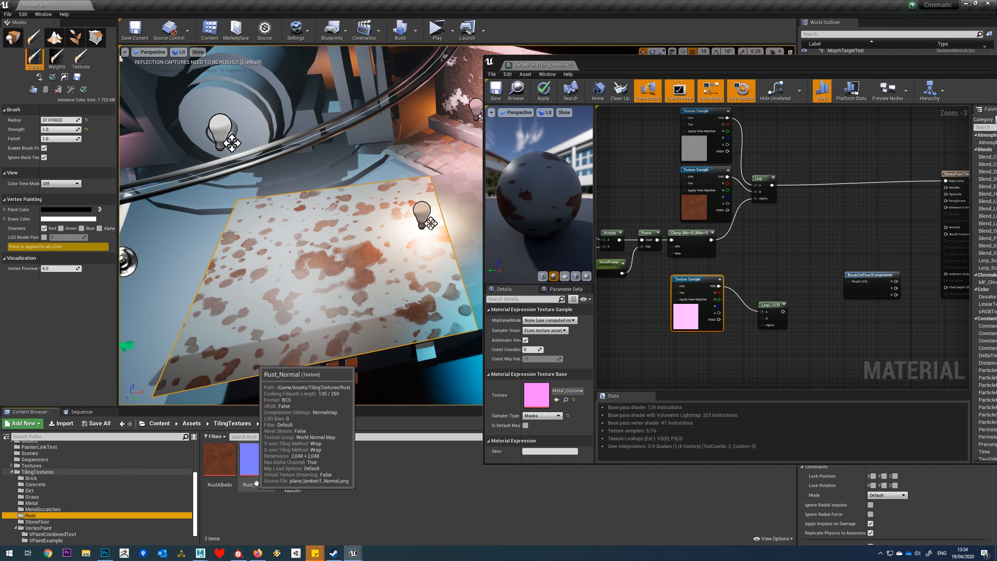
pyautogui.moveTo(302, 463); pyautogui.dragTo(762, 318)
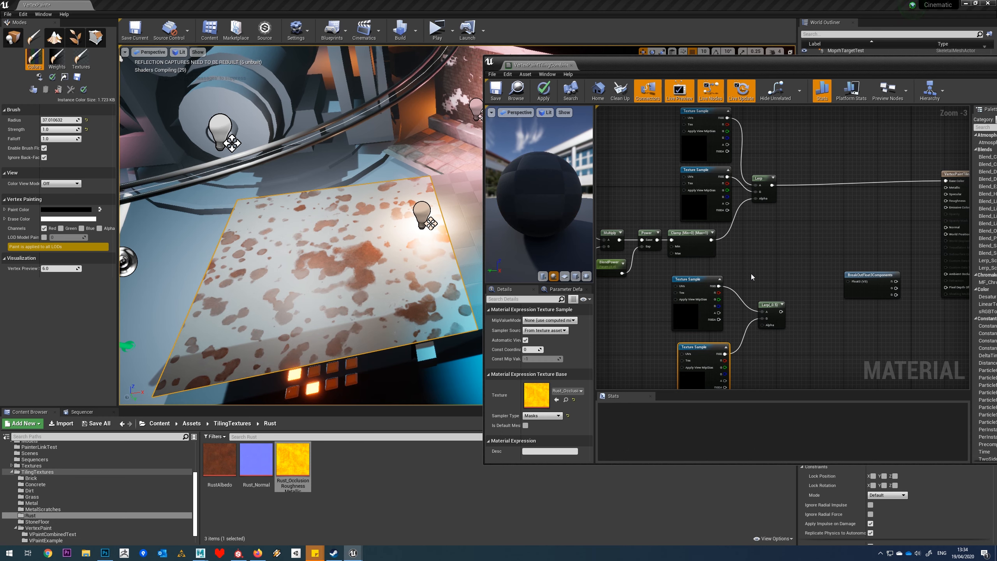
# Connect the Clamp output to the new Lerp's Alpha, and the Lerp output to the BreakOutFloat3Components input.
pyautogui.moveTo(750, 275); pyautogui.dragTo(778, 276, button='right')
pyautogui.moveTo(740, 241); pyautogui.dragTo(793, 330)
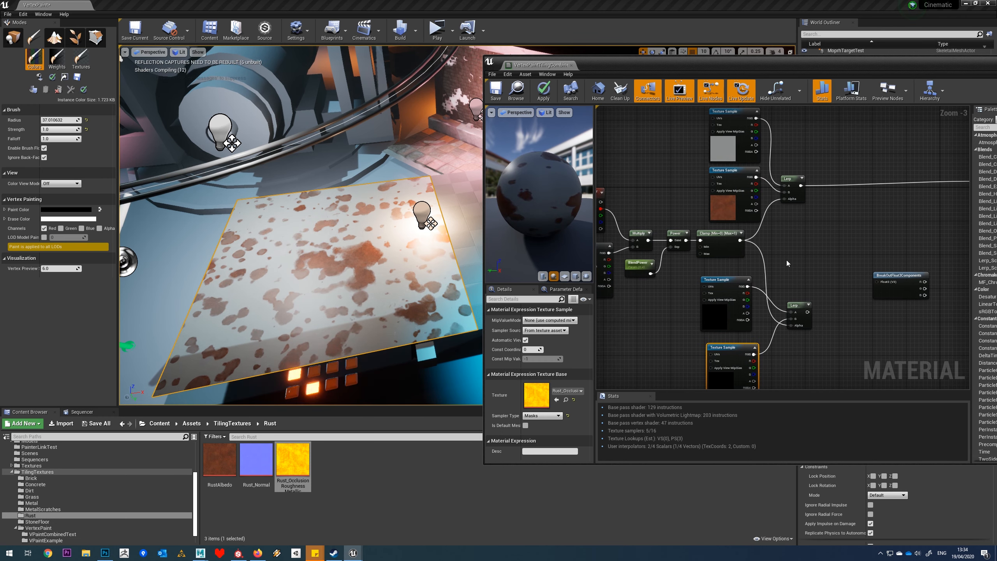
pyautogui.moveTo(741, 159); pyautogui.dragTo(742, 168, button='right')
pyautogui.moveTo(761, 262); pyautogui.dragTo(680, 267, button='right')
pyautogui.moveTo(801, 289); pyautogui.dragTo(749, 329)
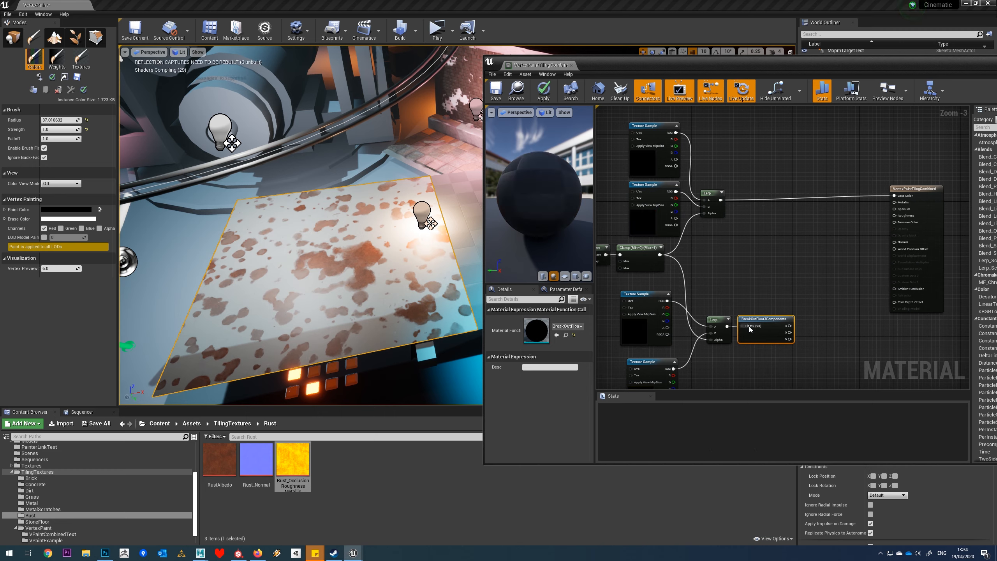
pyautogui.moveTo(797, 334); pyautogui.dragTo(769, 278, button='right')
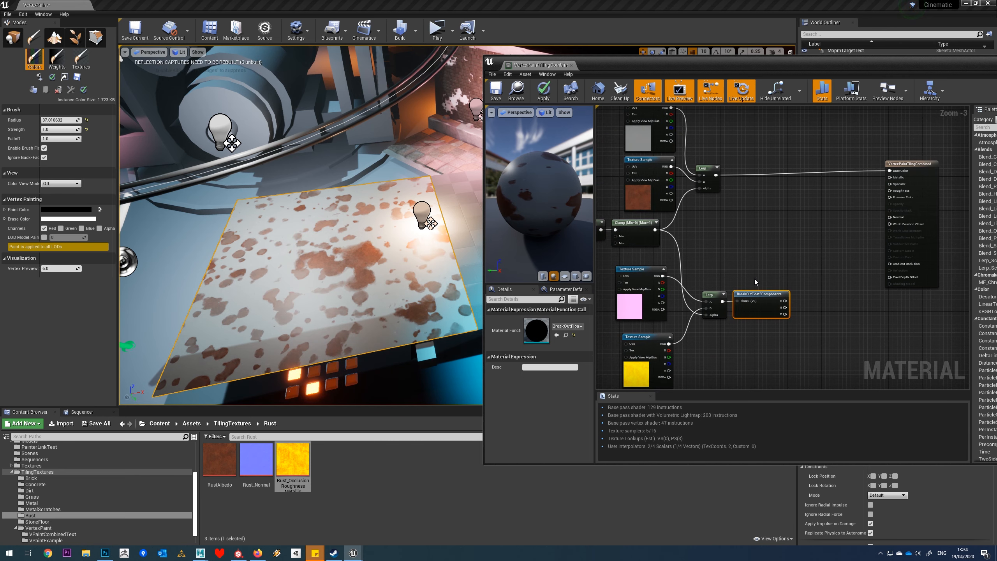
# Connect the BreakOutFloat3Components' first, second and third outputs to Ambient Occlusion, Roughness and Metallic respectively, and save the material.
pyautogui.click(656, 385)
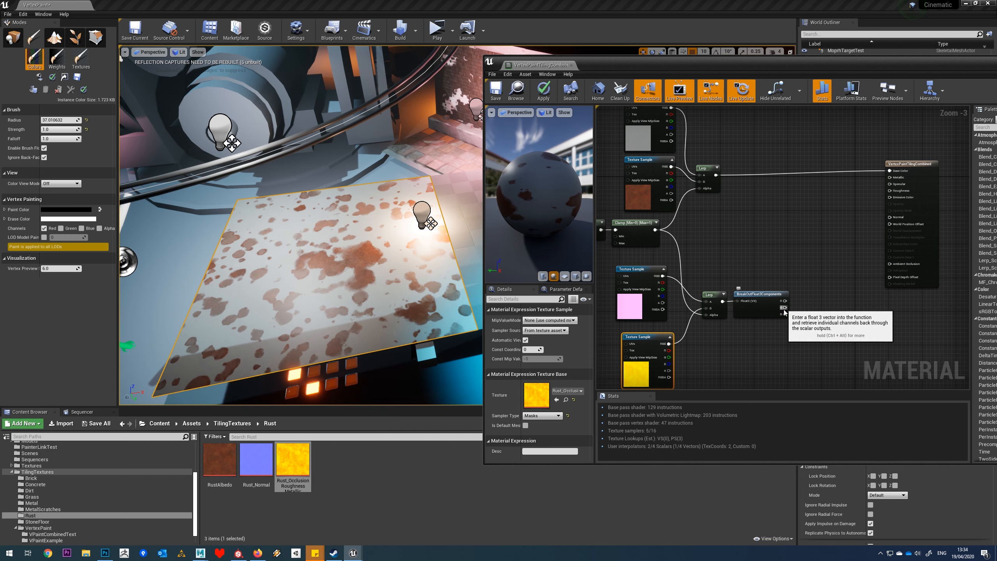
pyautogui.moveTo(785, 302); pyautogui.dragTo(898, 274)
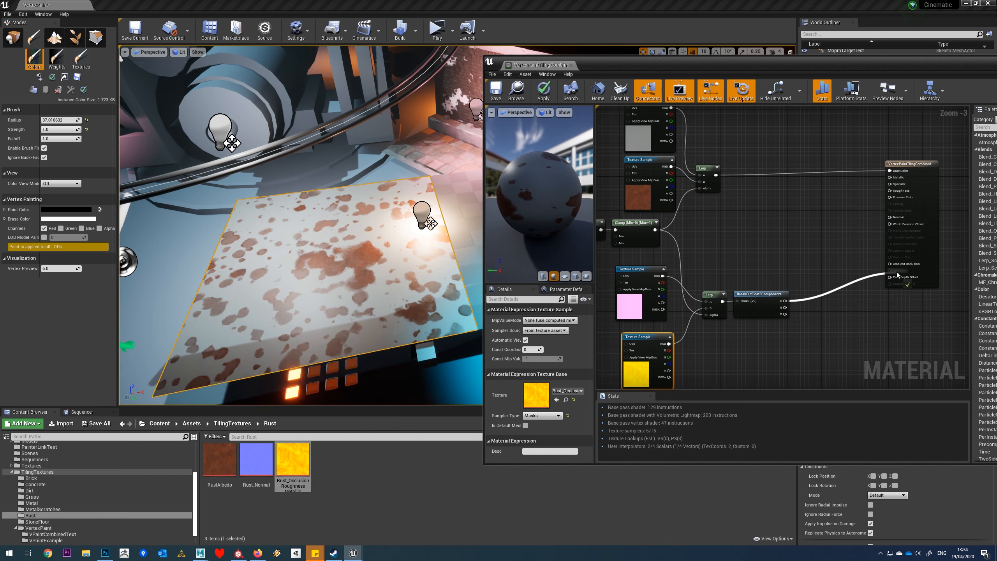
pyautogui.moveTo(785, 307); pyautogui.dragTo(894, 191)
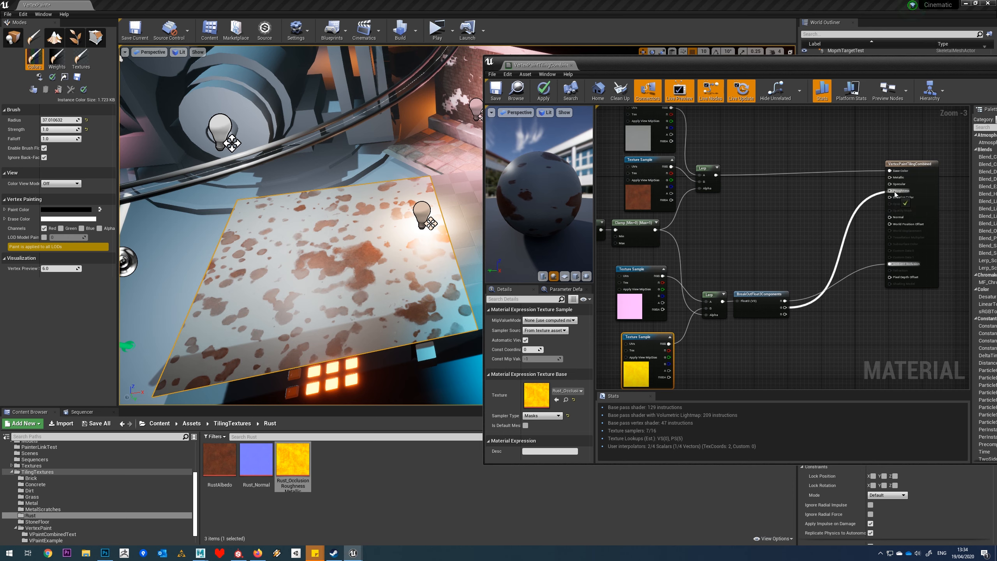
pyautogui.moveTo(784, 314); pyautogui.dragTo(890, 178)
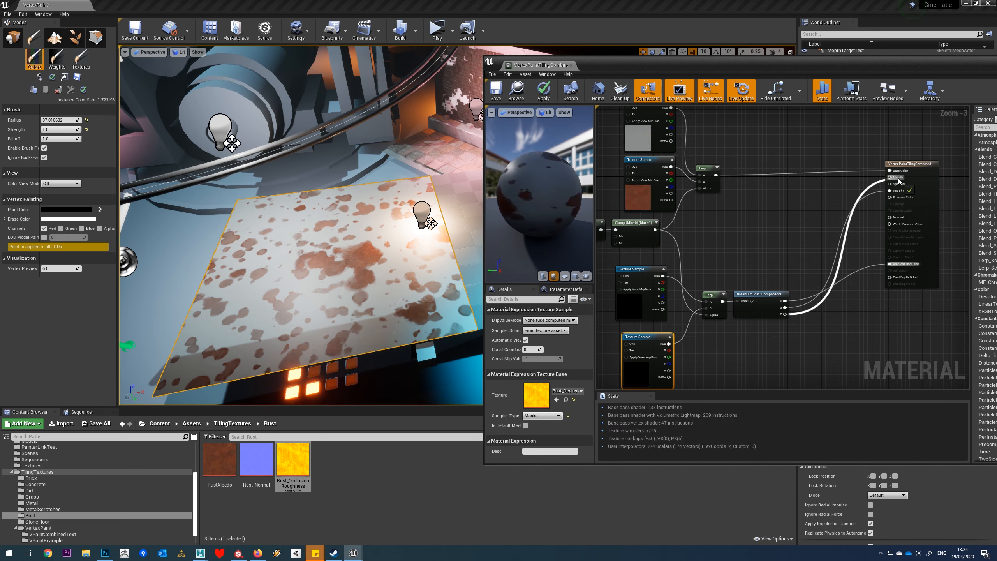
pyautogui.moveTo(720, 247); pyautogui.dragTo(762, 222, button='right')
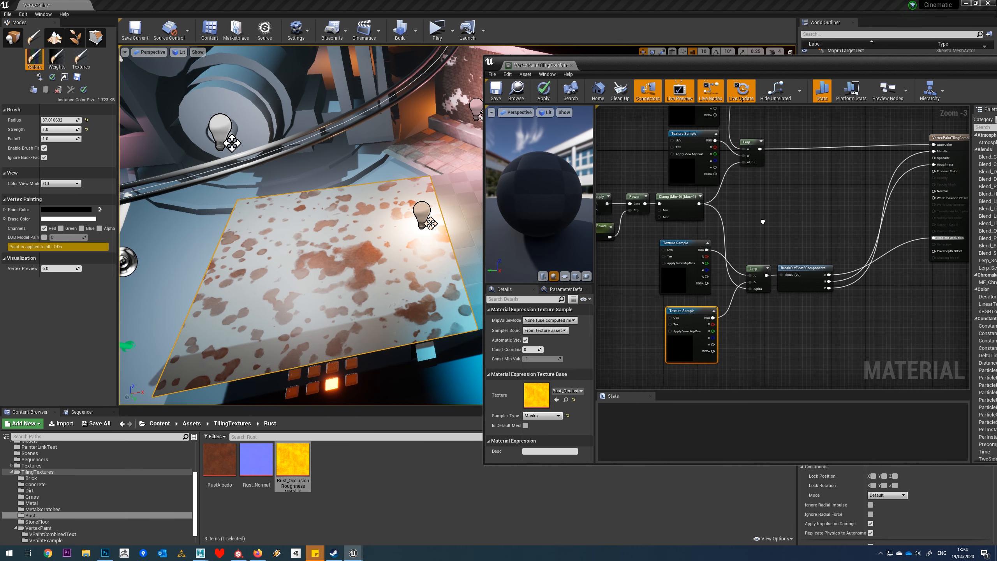
pyautogui.click(505, 97)
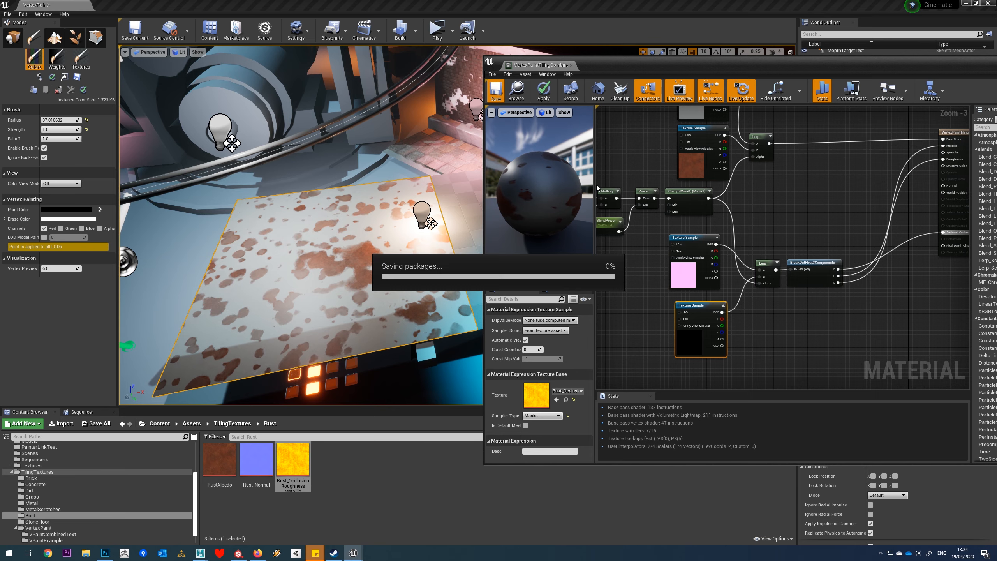
# Duplicate the two color Texture Samples and their Lerp below the rust occlusion-roughness-metallic sample, and connect the Clamp output to the copied Lerp's Alpha.
pyautogui.keyDown('alt'); pyautogui.moveTo(316, 283); pyautogui.dragTo(321, 284); pyautogui.keyUp('alt')
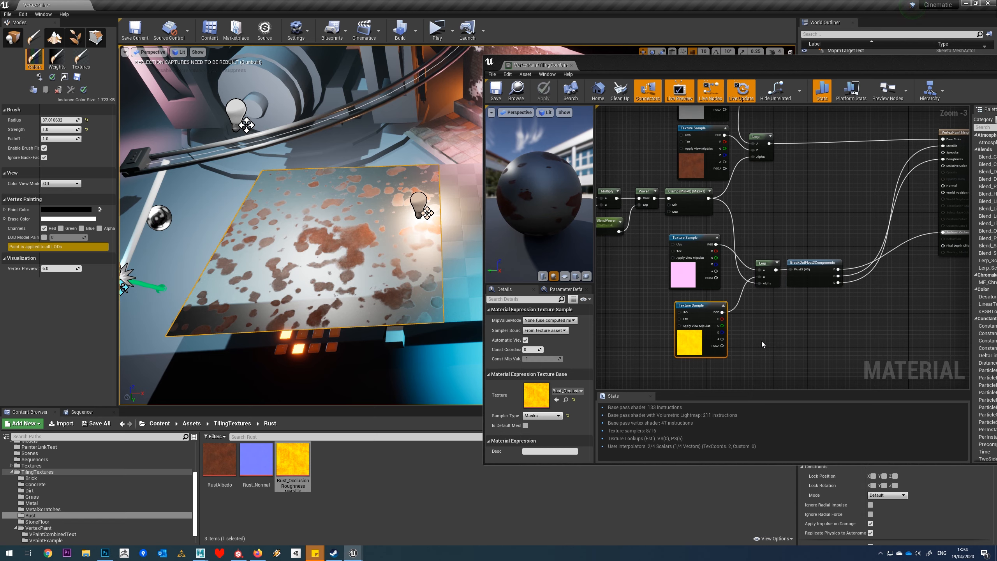
pyautogui.moveTo(704, 352); pyautogui.dragTo(694, 343)
pyautogui.moveTo(777, 176); pyautogui.dragTo(774, 220, button='right')
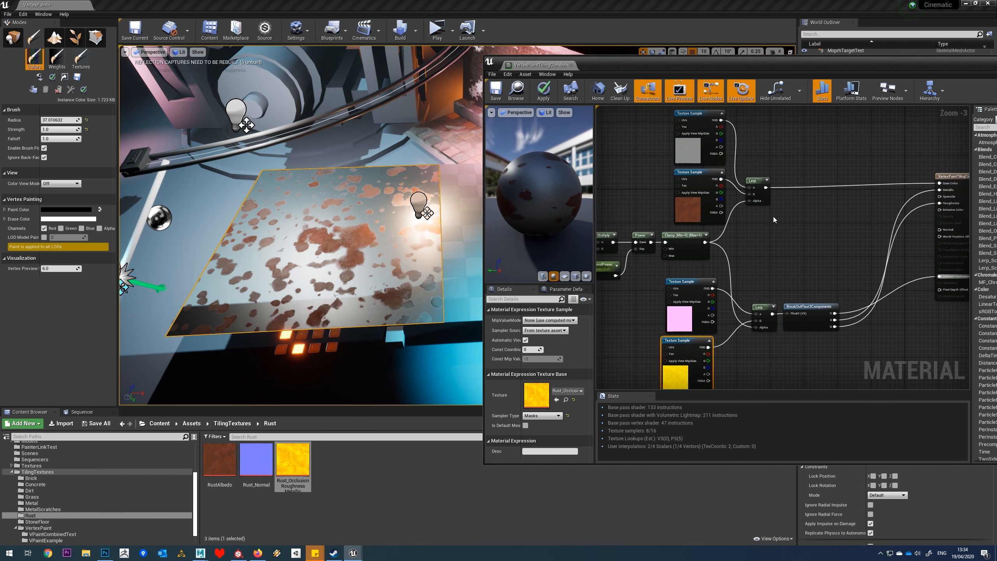
pyautogui.scroll(-1, 784, 141)
pyautogui.moveTo(809, 120); pyautogui.dragTo(703, 170)
pyautogui.rightClick(715, 169)
pyautogui.click(738, 262)
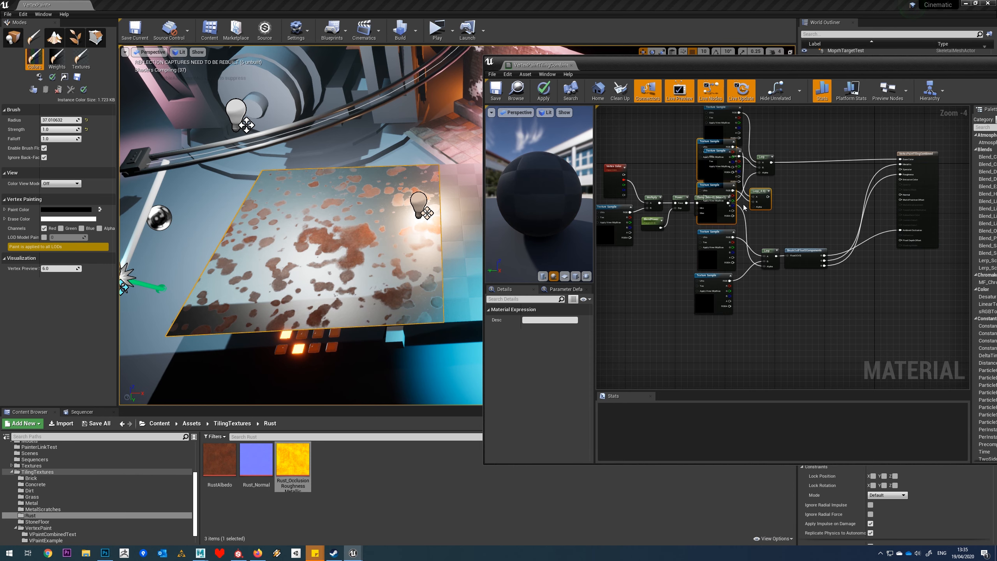
pyautogui.moveTo(700, 168); pyautogui.dragTo(721, 357)
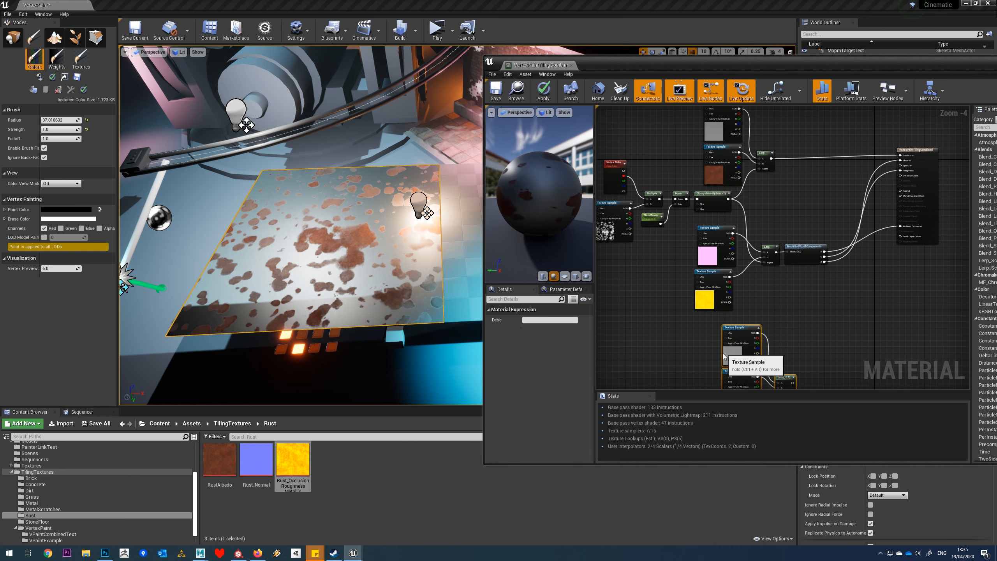
pyautogui.moveTo(760, 293); pyautogui.dragTo(767, 237, button='right')
pyautogui.moveTo(736, 144); pyautogui.dragTo(784, 341)
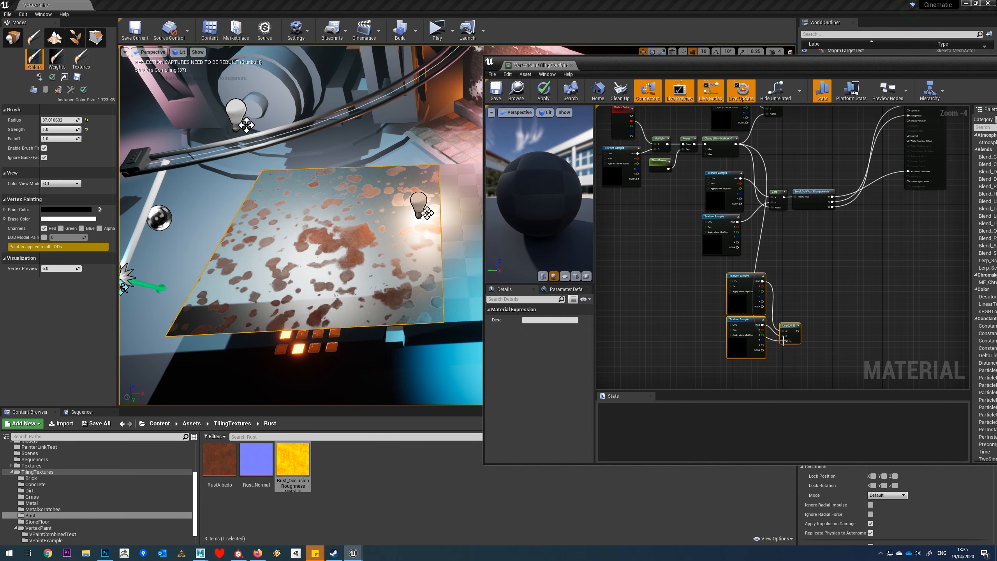
# Assign the Rust_Normal texture to the copied rust sample and Metal_Normal to the copied metal sample.
pyautogui.click(740, 312)
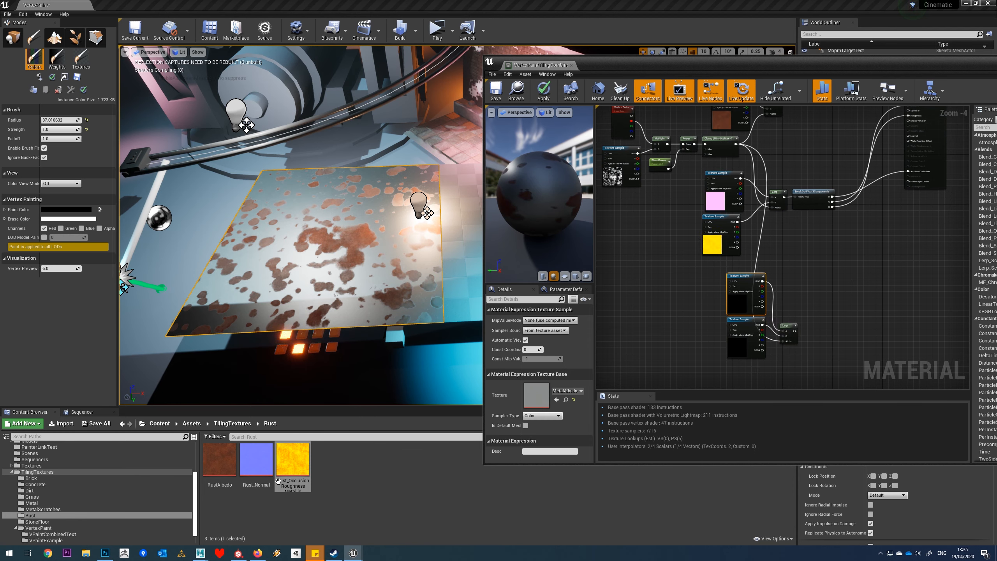
pyautogui.click(737, 342)
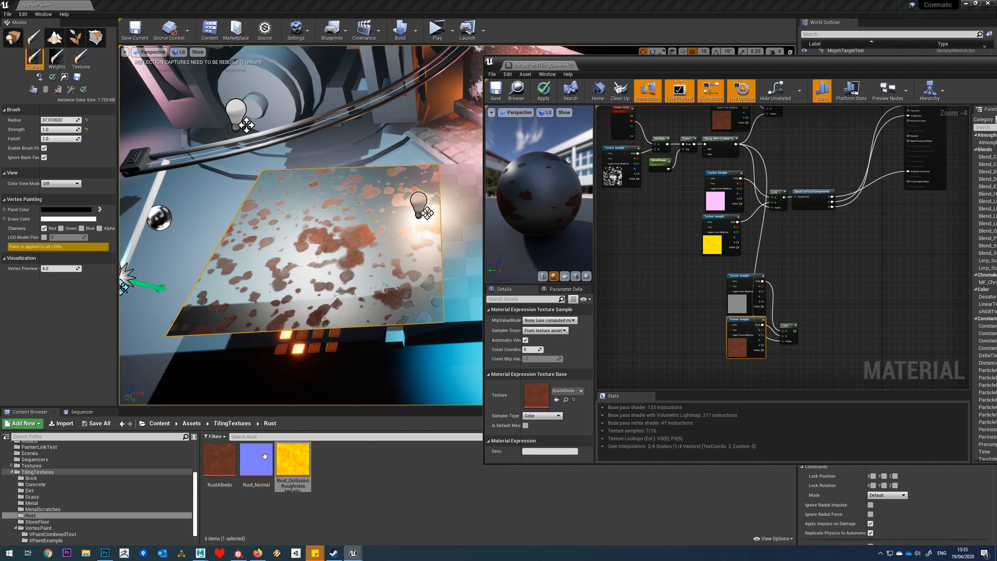
pyautogui.moveTo(256, 458); pyautogui.dragTo(536, 415)
pyautogui.click(737, 306)
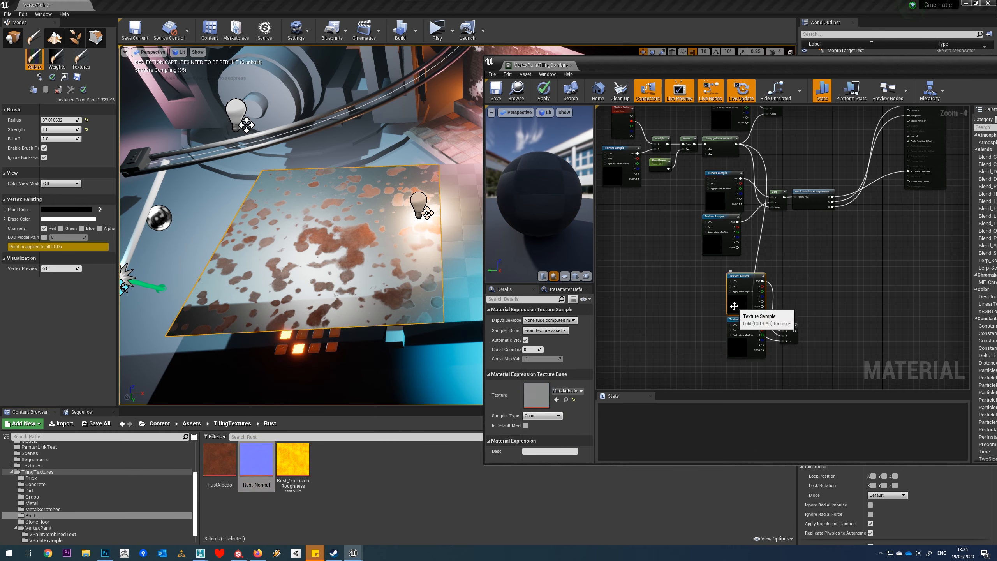
pyautogui.click(32, 502)
pyautogui.moveTo(292, 459); pyautogui.dragTo(740, 303)
pyautogui.moveTo(292, 476); pyautogui.dragTo(530, 393)
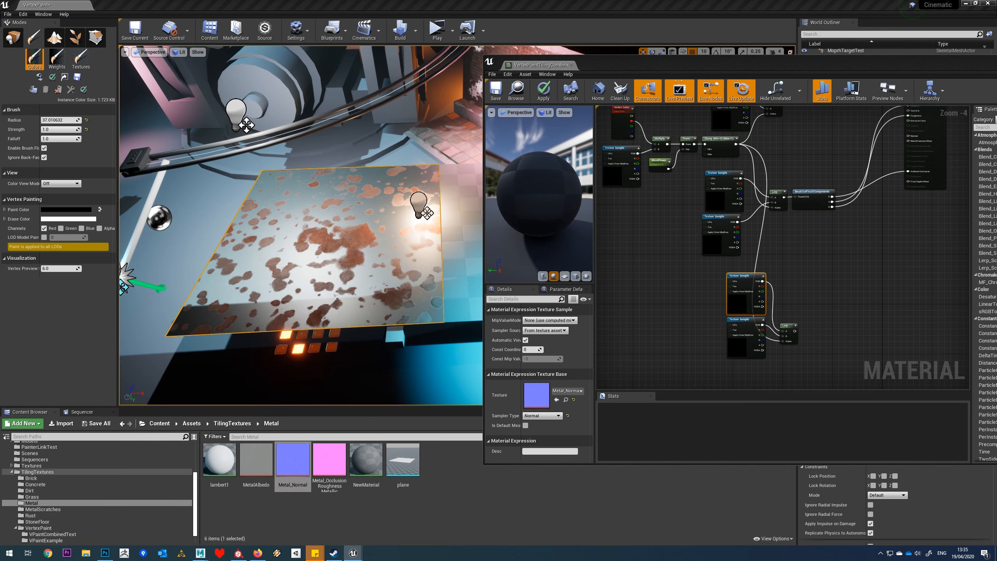
# Connect the normal-map Lerp's output to the material's Normal input and save the material.
pyautogui.moveTo(832, 323); pyautogui.dragTo(793, 338, button='right')
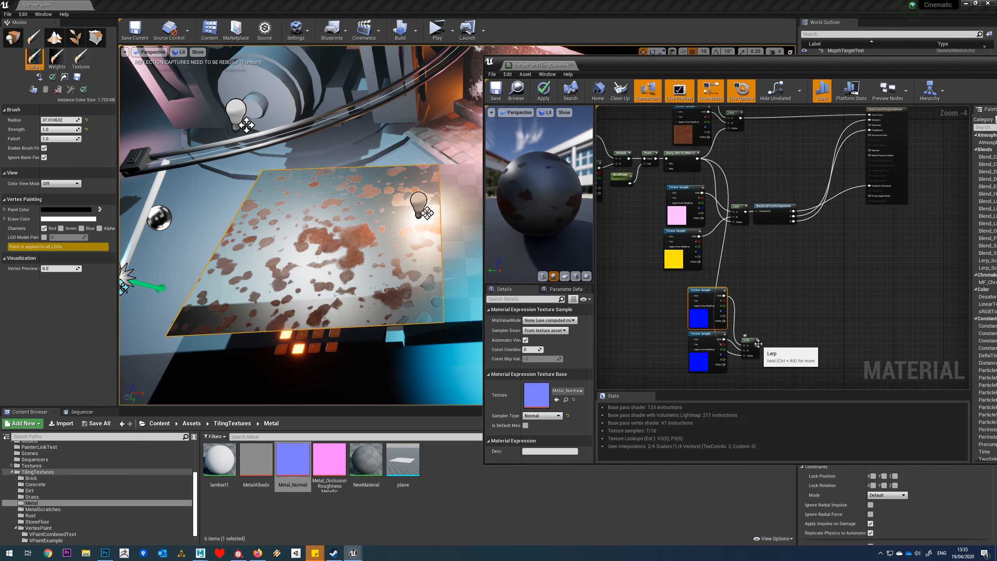
pyautogui.moveTo(756, 346); pyautogui.dragTo(871, 151)
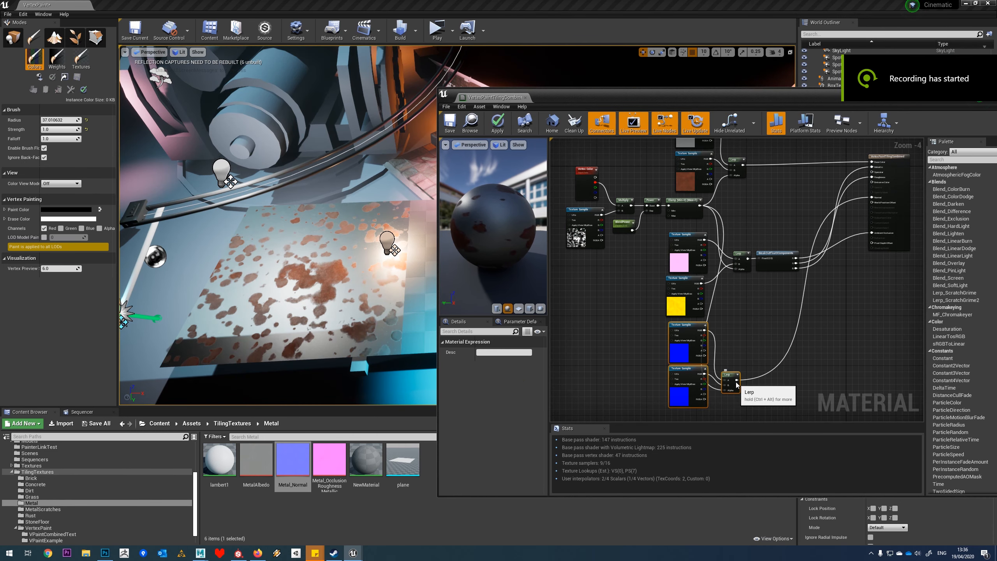
pyautogui.moveTo(737, 380); pyautogui.dragTo(873, 197)
pyautogui.click(450, 123)
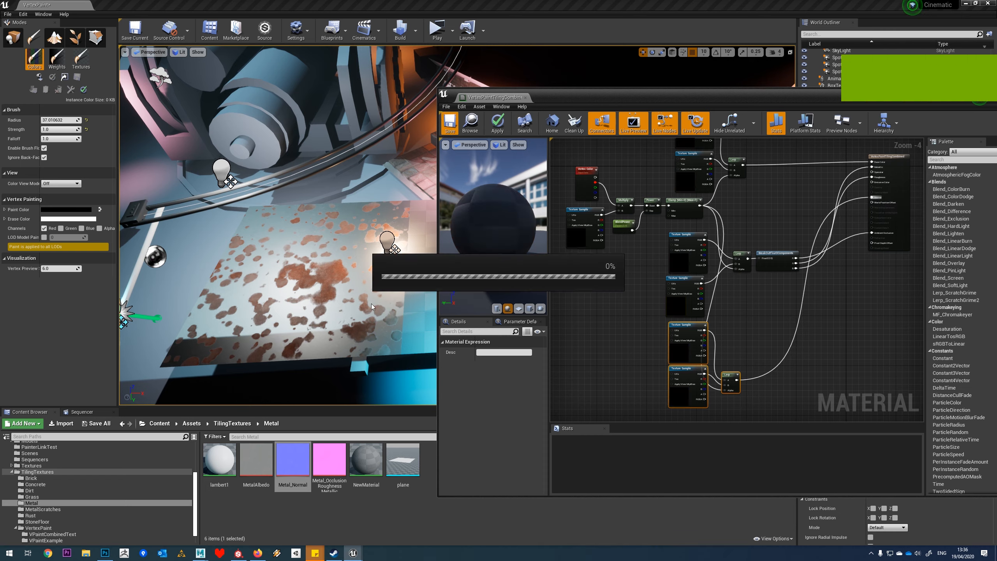
# Paint out rust patches across the upper middle of the metal plane with a brush radius of about 30.
pyautogui.moveTo(360, 295); pyautogui.dragTo(194, 215, button='right')
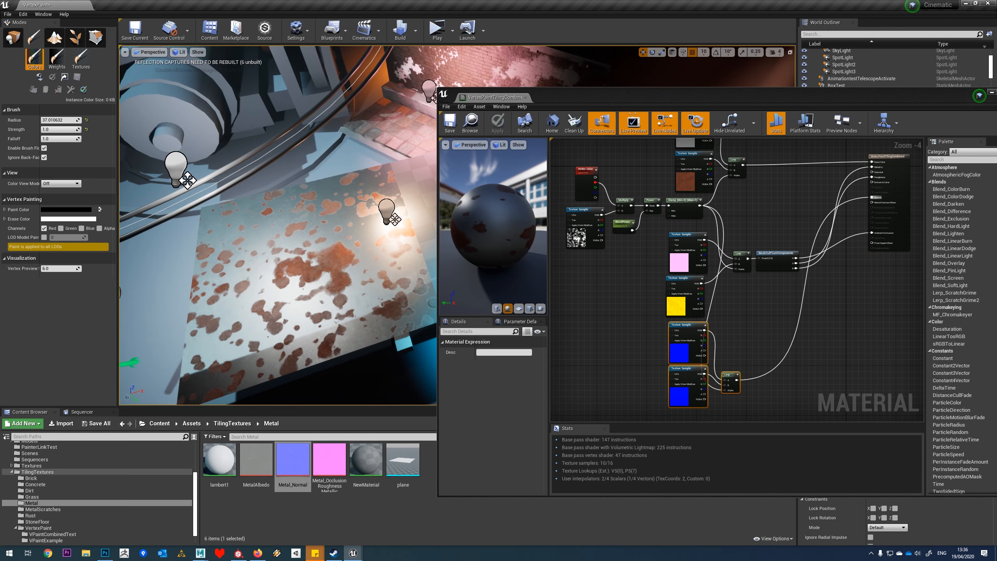
pyautogui.click(292, 278)
pyautogui.moveTo(316, 276); pyautogui.dragTo(313, 278)
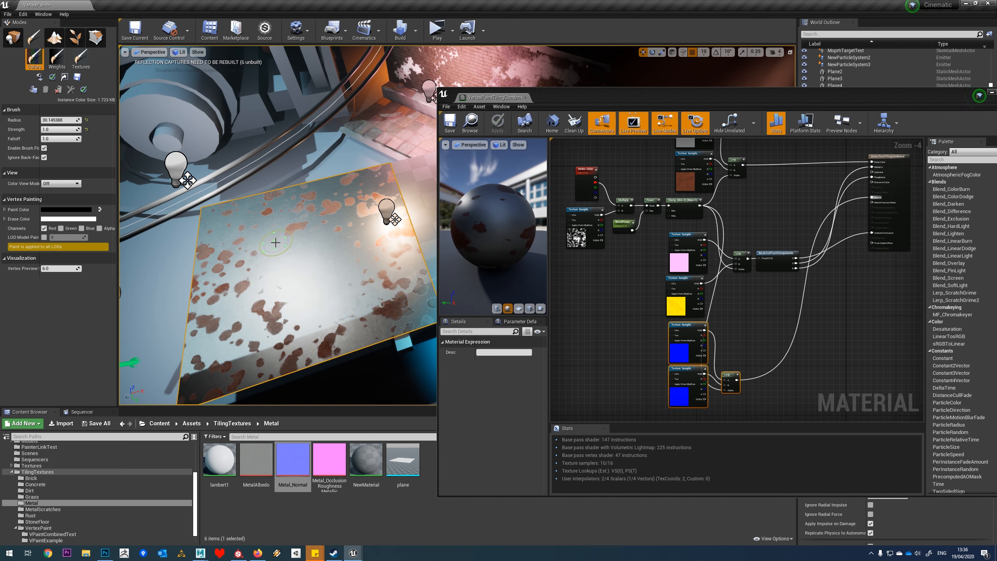
# Set the BlendPower parameter's default value to 0.2 and save the material.
pyautogui.click(626, 231)
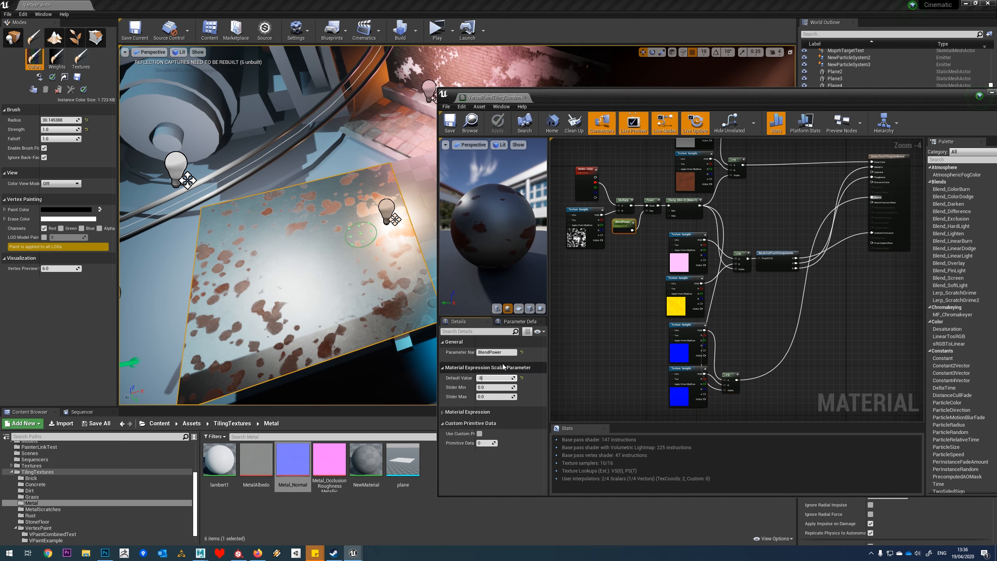
pyautogui.write('.6')
pyautogui.press('Return')
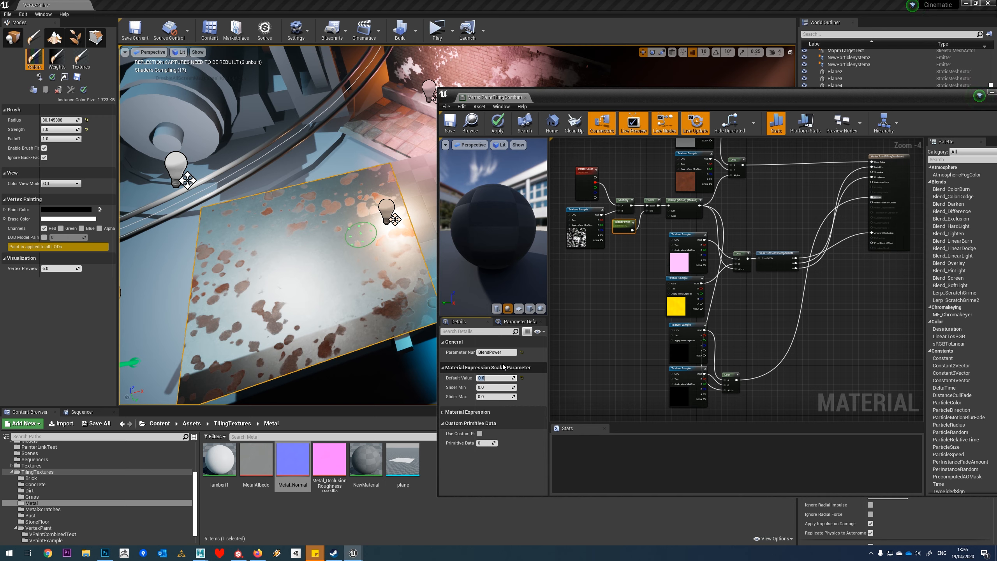
pyautogui.write('.2')
pyautogui.press('Return')
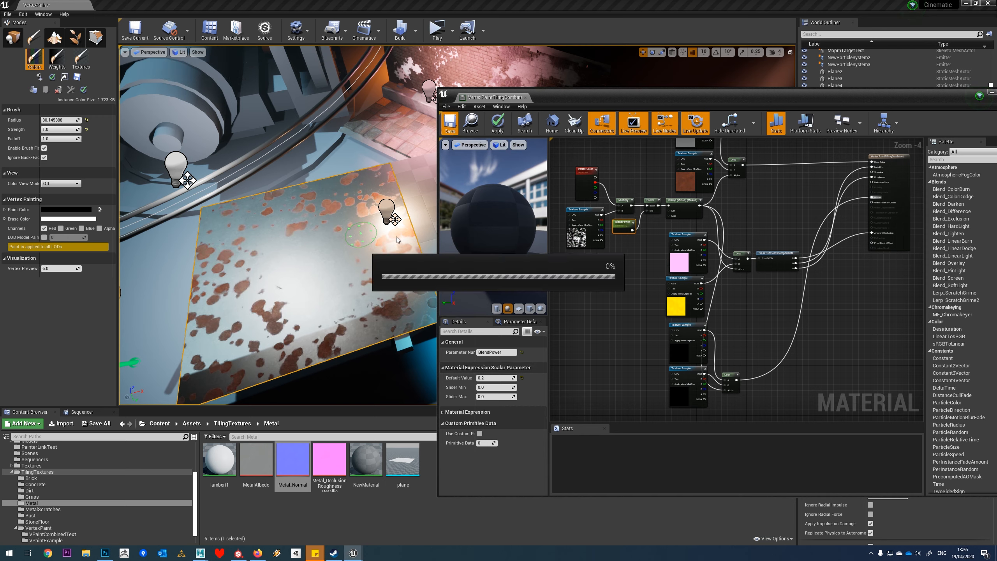
# Move the material editor aside and apply VertexPaintTilingCombined from the VPaintCombinedText folder to the neighbouring checkered plane.
pyautogui.moveTo(558, 97); pyautogui.dragTo(685, 107)
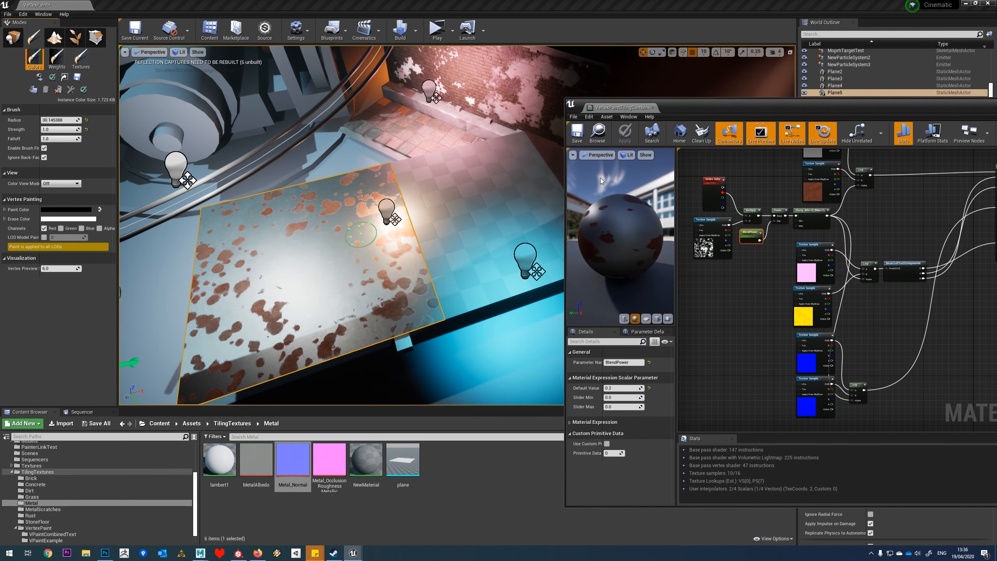
pyautogui.click(357, 488)
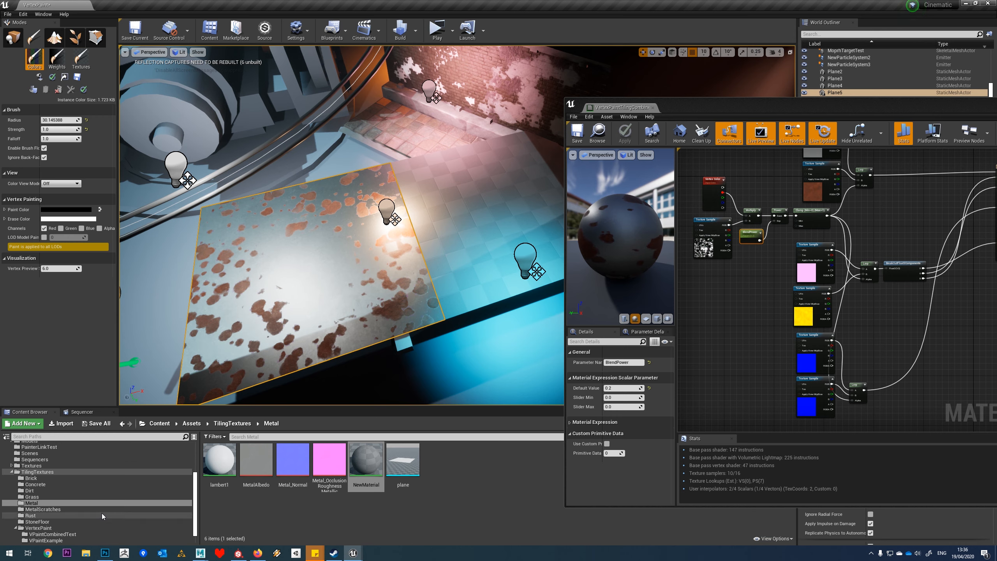
pyautogui.scroll(-1, 79, 495)
pyautogui.click(52, 522)
pyautogui.moveTo(293, 464); pyautogui.dragTo(432, 250)
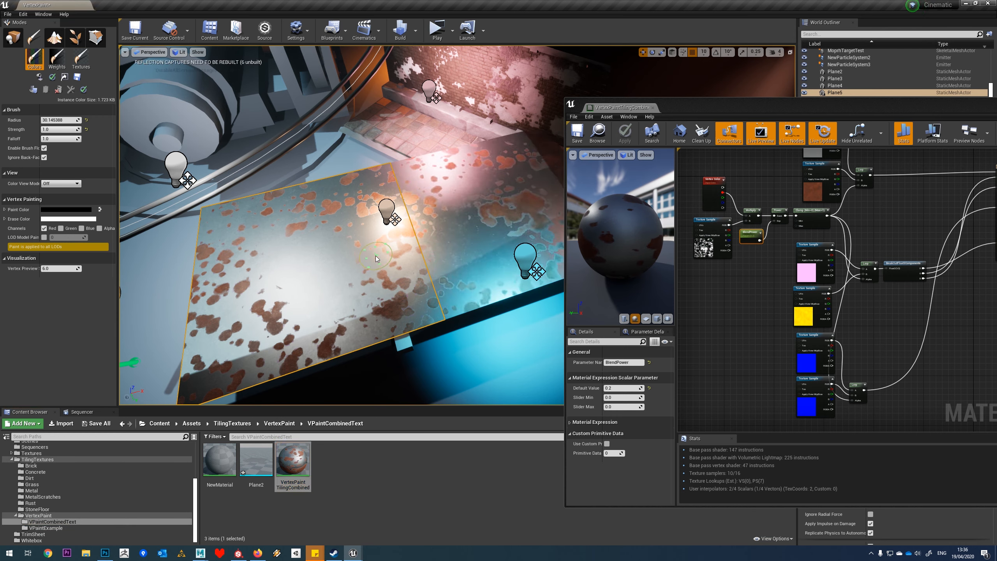
# Select both adjoining metal planes together and group them.
pyautogui.click(447, 232)
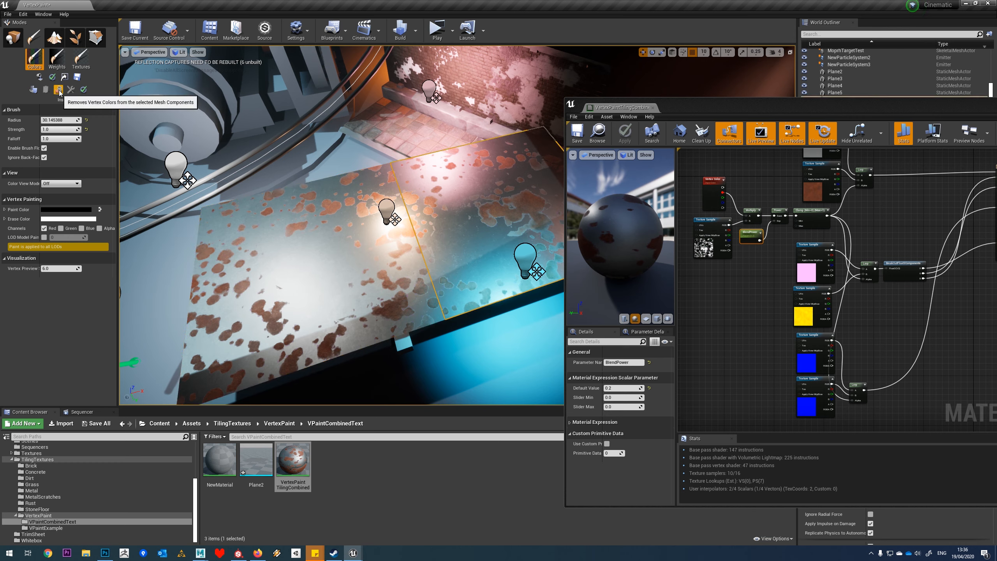
pyautogui.click(83, 90)
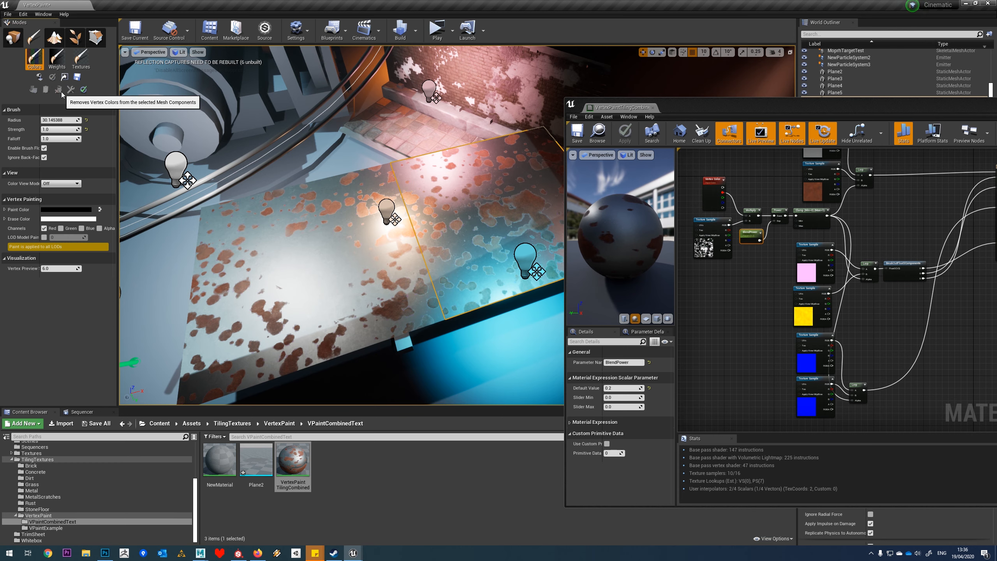
pyautogui.click(400, 236)
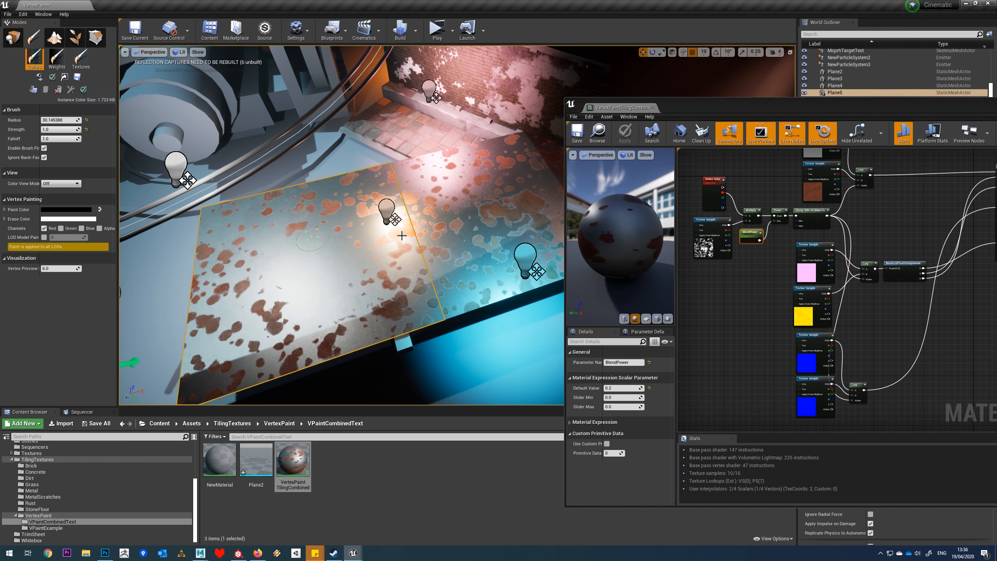
pyautogui.keyDown('ctrl'); pyautogui.click(446, 214); pyautogui.keyUp('ctrl')
pyautogui.rightClick(462, 197)
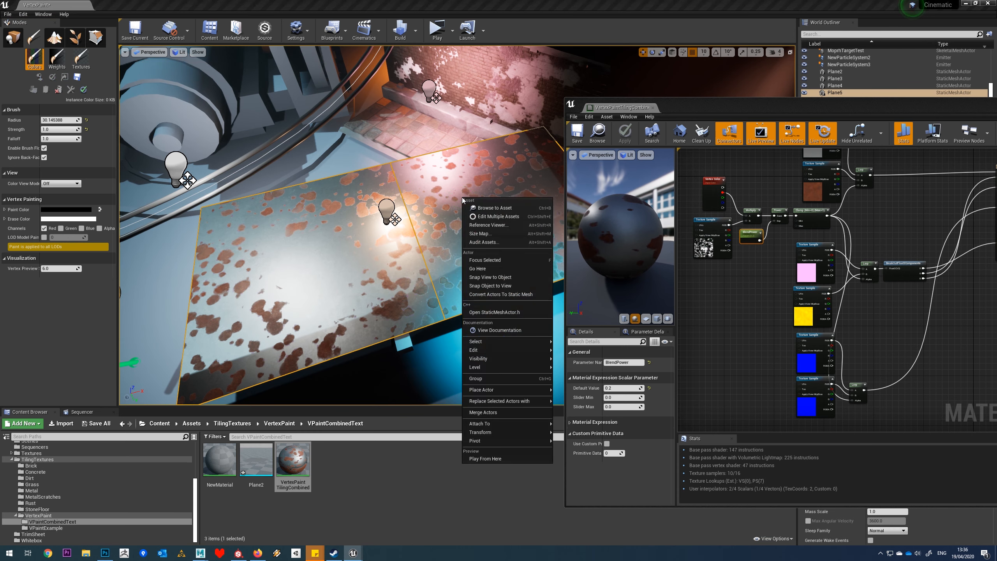
pyautogui.click(495, 378)
# Paint out rust on the second plane near the seam between the two grouped planes and inspect the blend.
pyautogui.scroll(3, 443, 253)
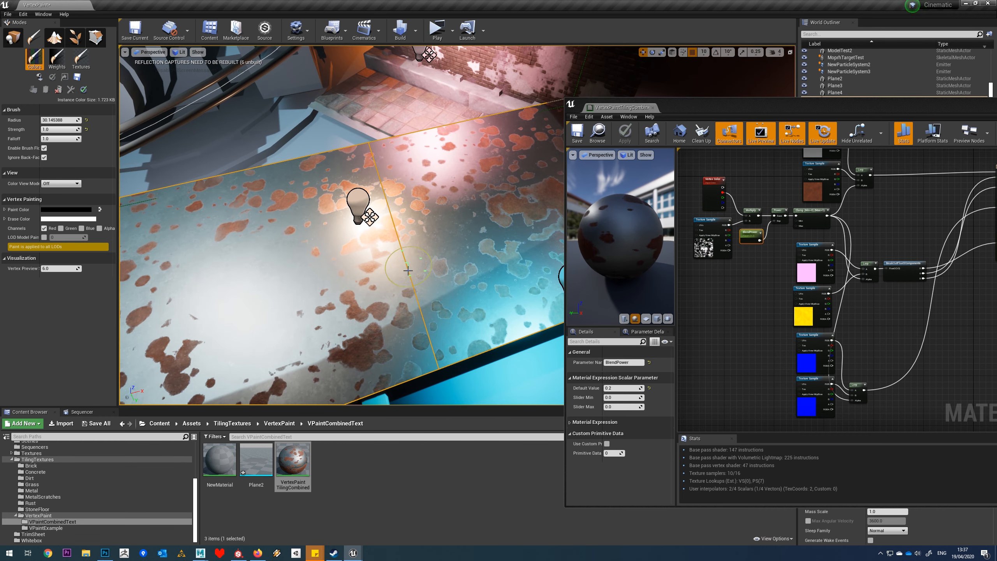
pyautogui.moveTo(478, 266)
pyautogui.mouseDown()
pyautogui.moveTo(518, 208)
pyautogui.moveTo(486, 219)
pyautogui.moveTo(510, 275)
pyautogui.mouseUp()
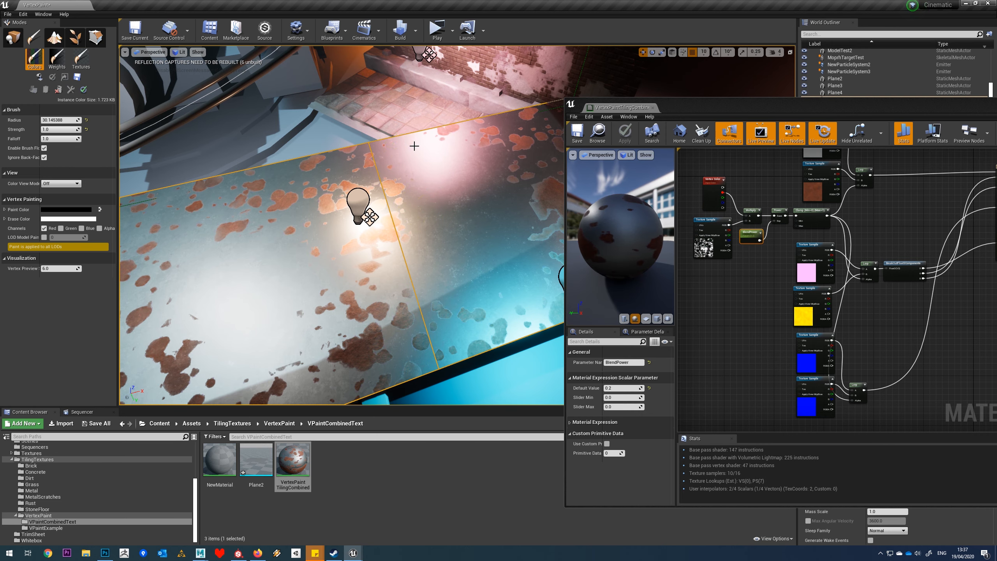
pyautogui.scroll(-4, 426, 237)
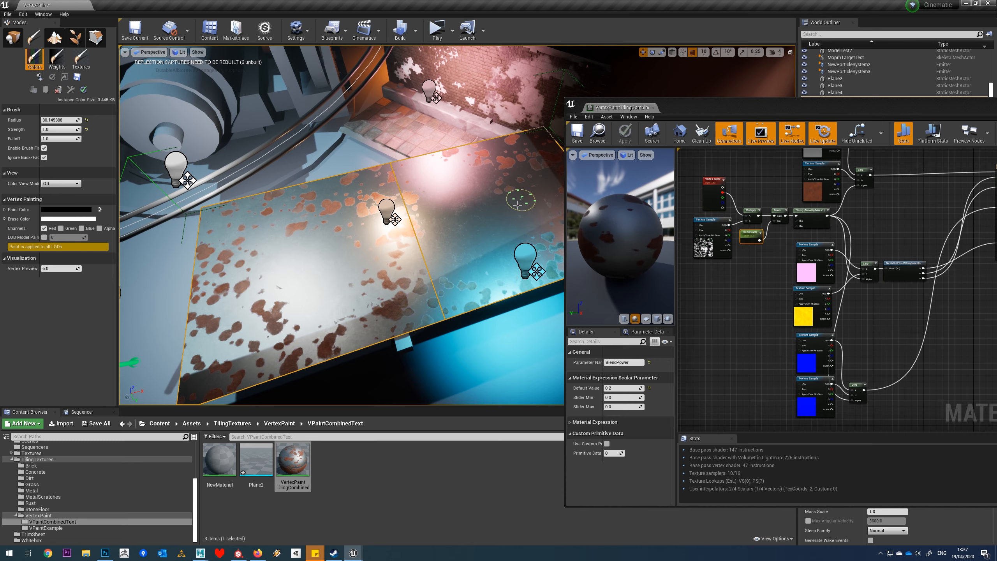
pyautogui.moveTo(404, 272)
pyautogui.mouseDown(button='right')
pyautogui.moveTo(435, 220)
pyautogui.moveTo(412, 269)
pyautogui.moveTo(389, 284)
pyautogui.moveTo(422, 275)
pyautogui.moveTo(439, 241)
pyautogui.mouseUp(button='right')
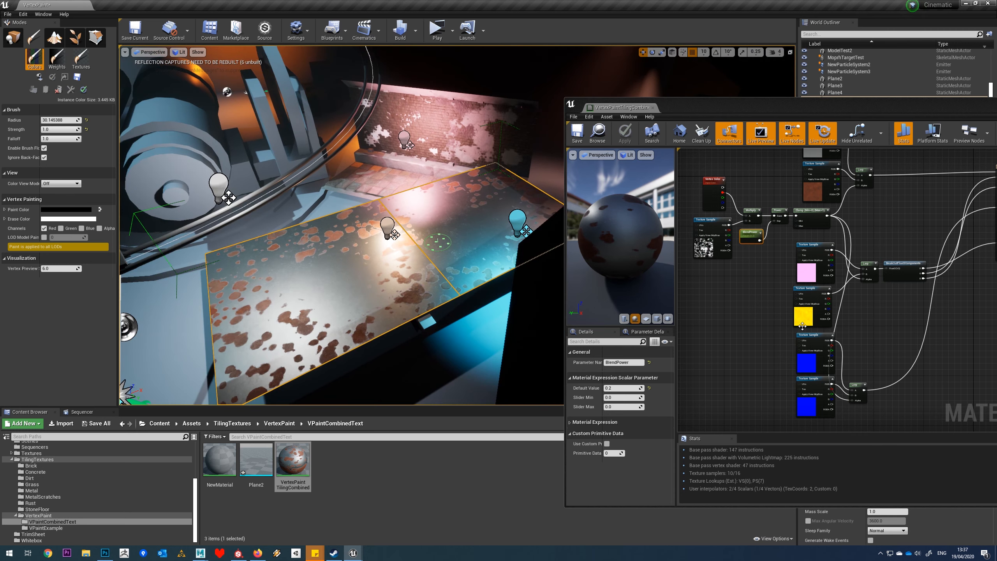
# Add another Lerp node after the metal-rust color Lerp and connect the color Lerp's output to its A input.
pyautogui.moveTo(803, 326); pyautogui.dragTo(831, 265, button='right')
pyautogui.scroll(-2, 738, 324)
pyautogui.scroll(1, 835, 259)
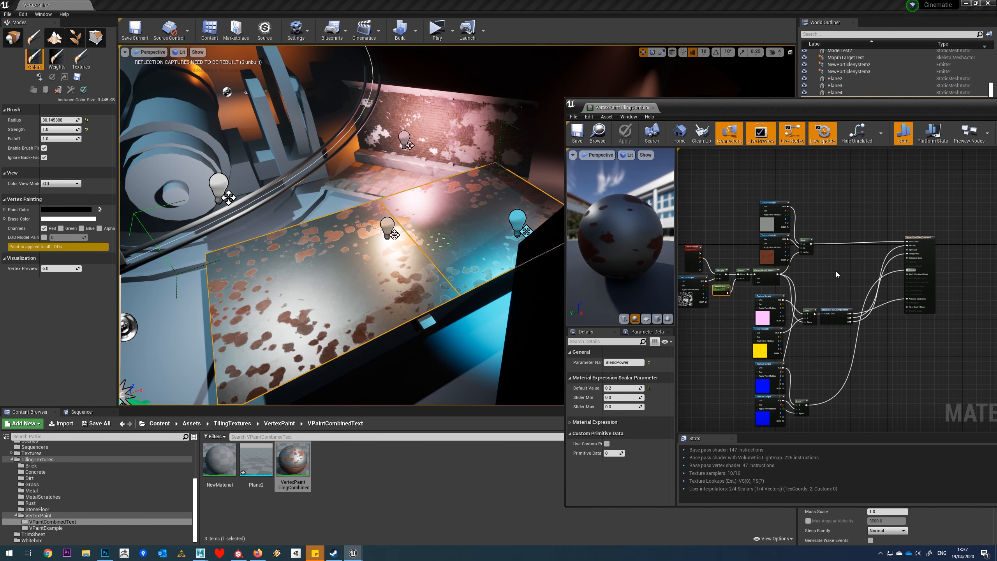
pyautogui.scroll(3, 838, 277)
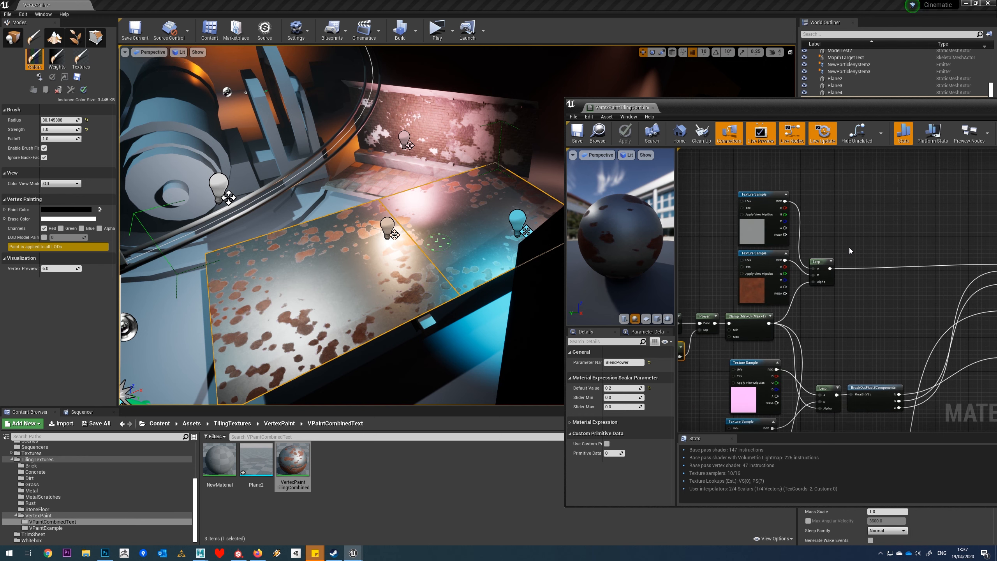
pyautogui.click(878, 280)
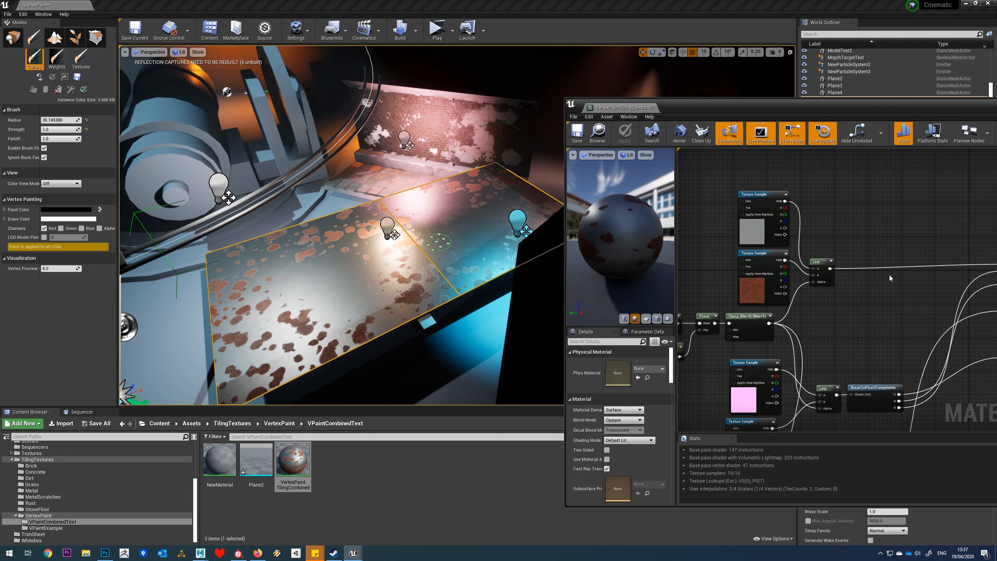
pyautogui.click(890, 275)
pyautogui.moveTo(843, 291)
pyautogui.mouseDown(button='right')
pyautogui.moveTo(876, 288)
pyautogui.moveTo(852, 294)
pyautogui.mouseUp(button='right')
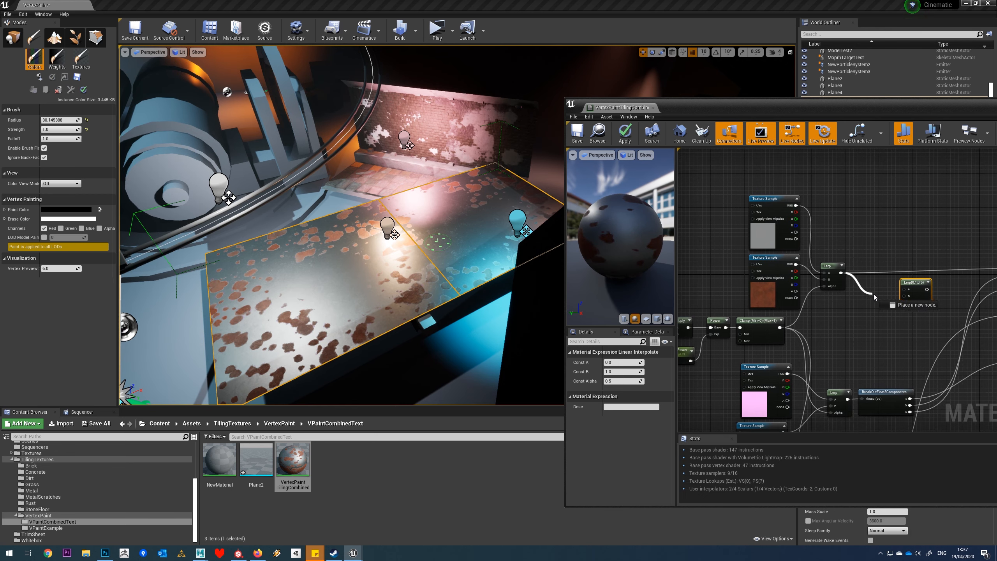
pyautogui.moveTo(904, 289); pyautogui.dragTo(904, 290)
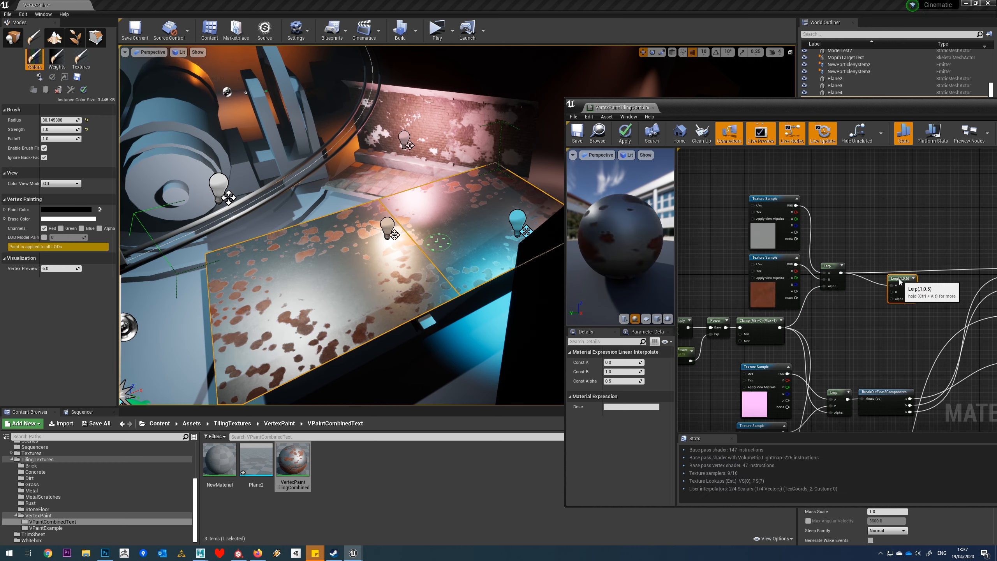
# Add the ScratchesAlbedo texture from the MetalScratches folder to the material graph and connect its RGB output to the second Lerp's B input.
pyautogui.moveTo(825, 323); pyautogui.dragTo(893, 303, button='right')
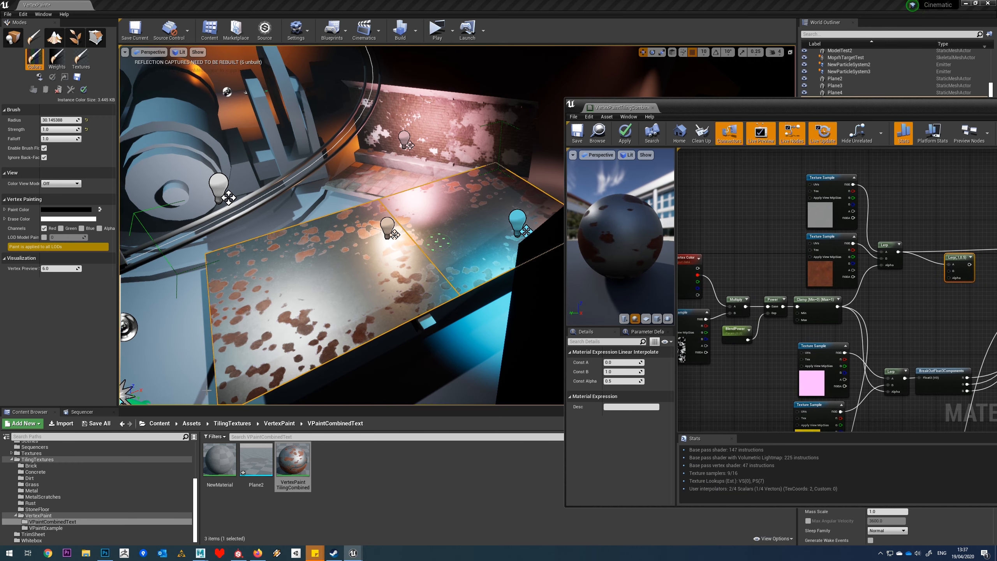
pyautogui.click(49, 499)
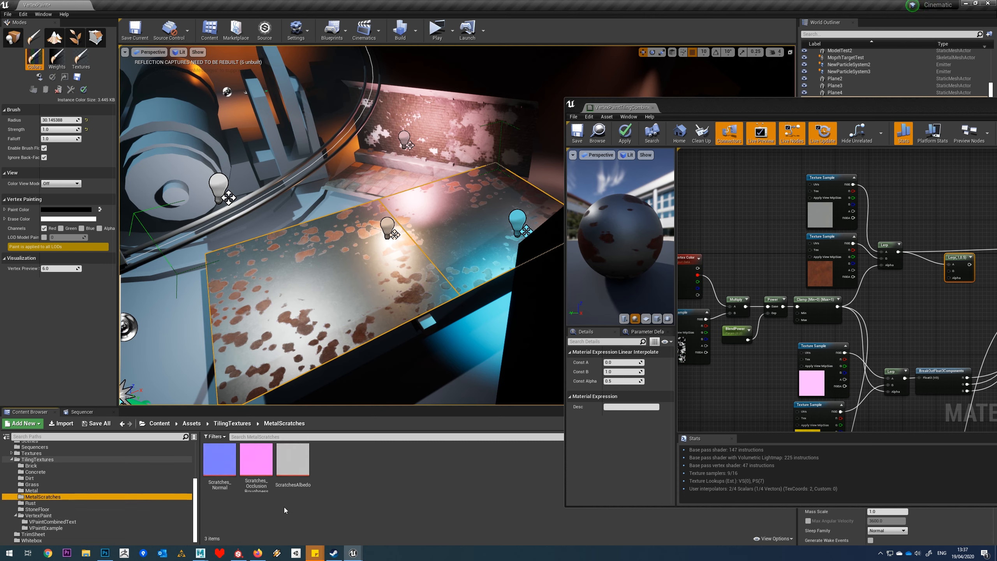
pyautogui.moveTo(290, 469); pyautogui.dragTo(895, 285)
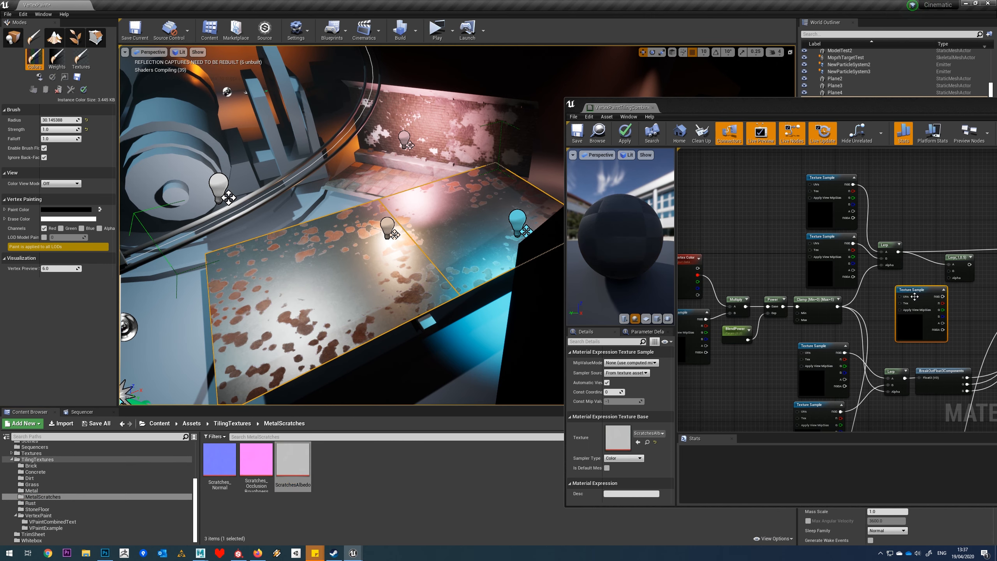
pyautogui.moveTo(930, 283); pyautogui.dragTo(875, 286, button='right')
pyautogui.moveTo(888, 299); pyautogui.dragTo(863, 278)
# Select the group of nodes below the color textures and move it down to free space in the graph.
pyautogui.moveTo(845, 372); pyautogui.dragTo(874, 257, button='right')
pyautogui.scroll(-2, 873, 258)
pyautogui.moveTo(910, 241); pyautogui.dragTo(812, 392)
pyautogui.moveTo(823, 262); pyautogui.dragTo(828, 327)
# Duplicate the Multiply, Power, BlendPower and Clamp nodes below the originals and connect Vertex Color's green output to the copied Multiply's A input.
pyautogui.scroll(4, 785, 232)
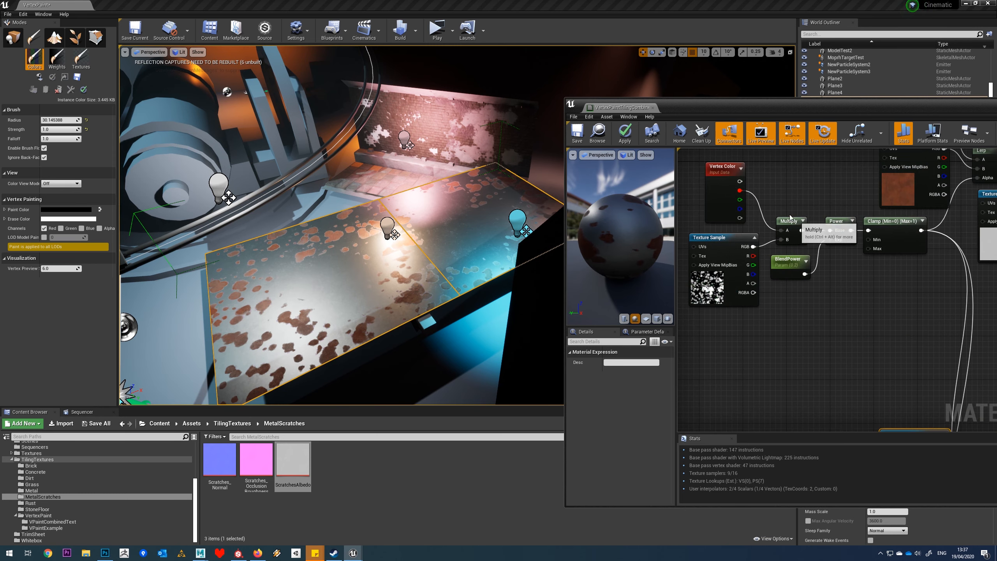
pyautogui.moveTo(769, 212); pyautogui.dragTo(881, 287)
pyautogui.rightClick(886, 235)
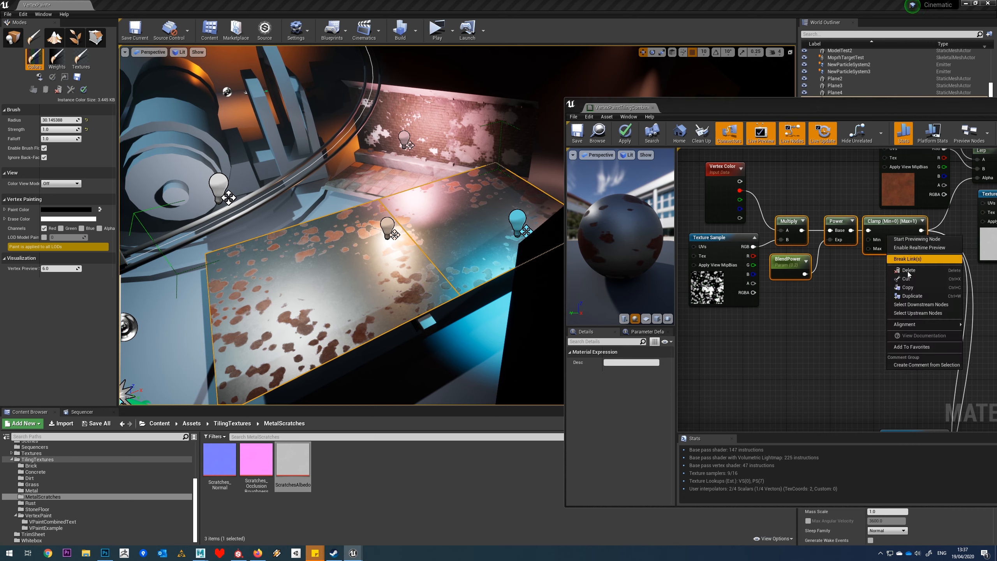
pyautogui.click(912, 297)
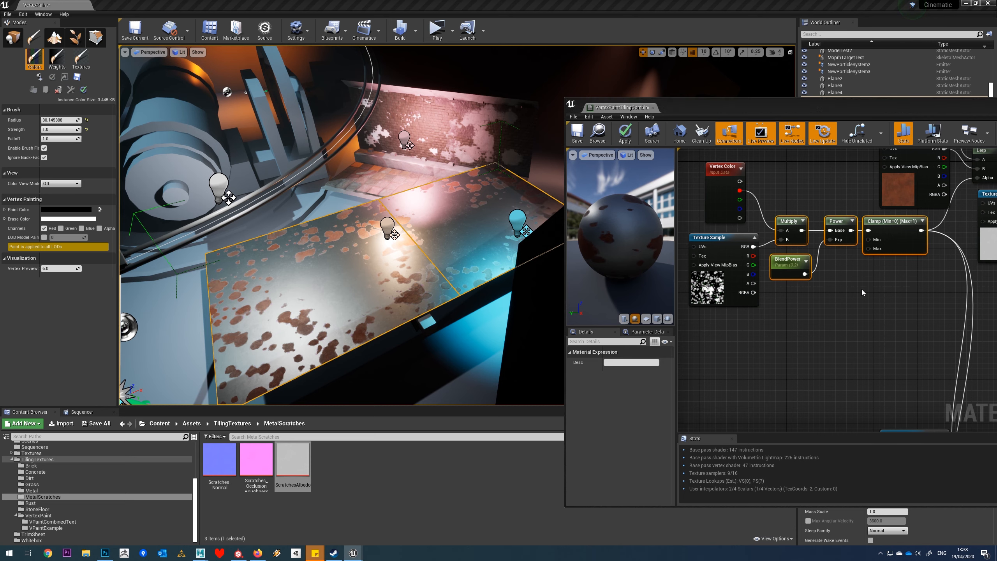
pyautogui.moveTo(882, 308); pyautogui.dragTo(904, 308)
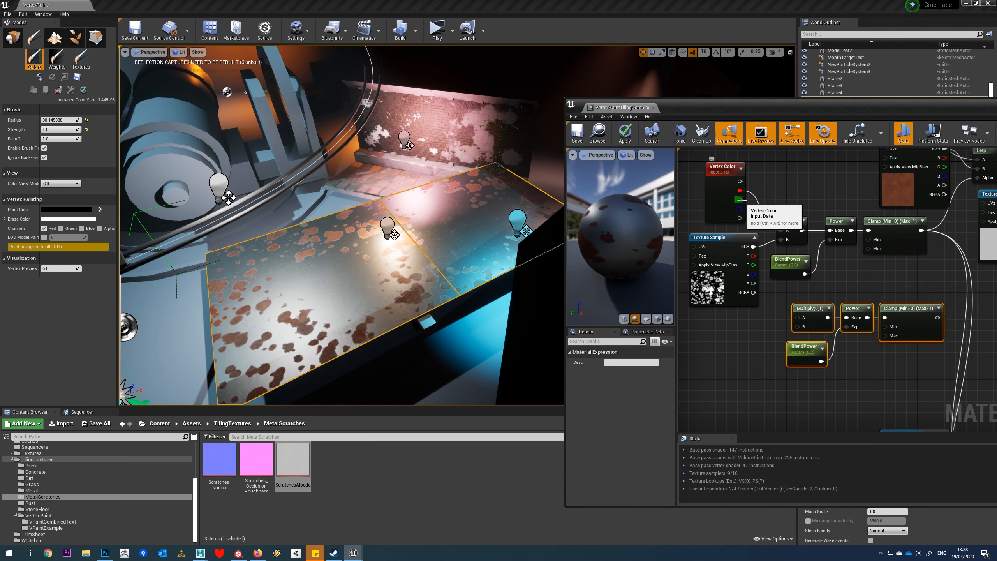
pyautogui.moveTo(741, 199); pyautogui.dragTo(797, 318)
# Duplicate the RustMap1 texture sample and place the copy directly below the original.
pyautogui.moveTo(757, 344); pyautogui.dragTo(794, 326, button='right')
pyautogui.click(741, 279)
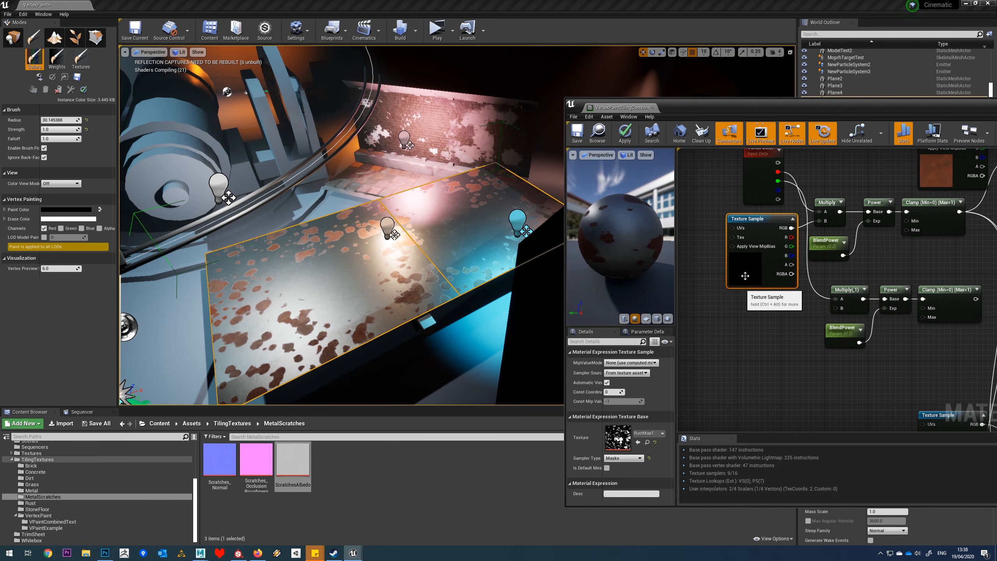
pyautogui.moveTo(737, 271); pyautogui.dragTo(739, 266)
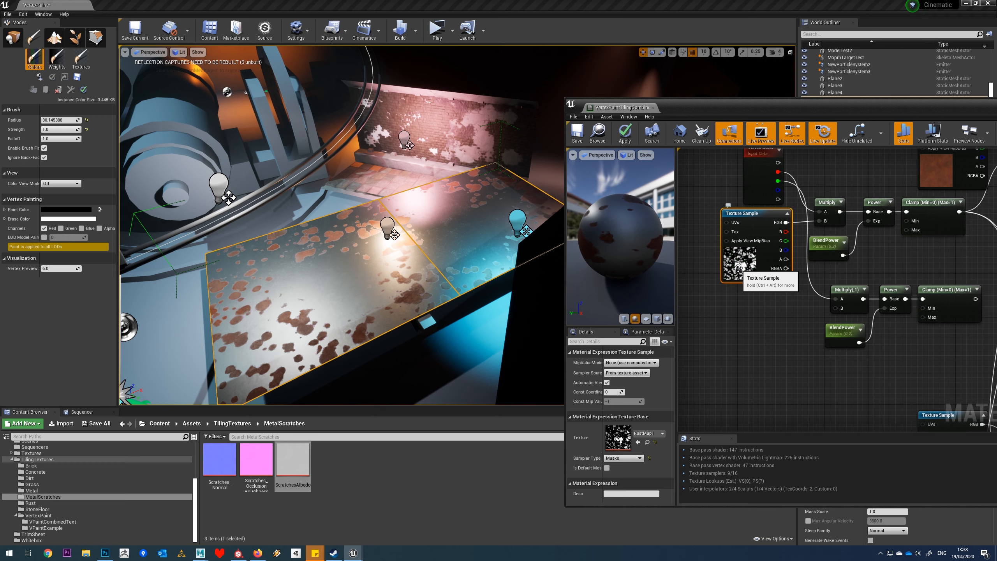
pyautogui.rightClick(737, 266)
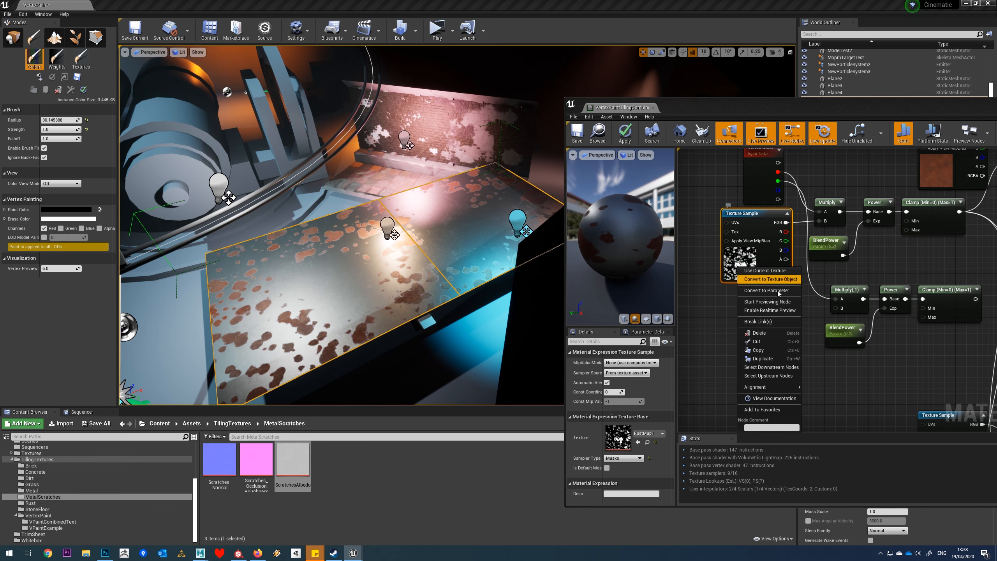
pyautogui.click(773, 359)
pyautogui.moveTo(750, 317); pyautogui.dragTo(727, 343)
# Locate RustMap1 in the Content Browser, move the material editor clear of the textures, and assign RustMap2 to the duplicated texture sample.
pyautogui.click(648, 442)
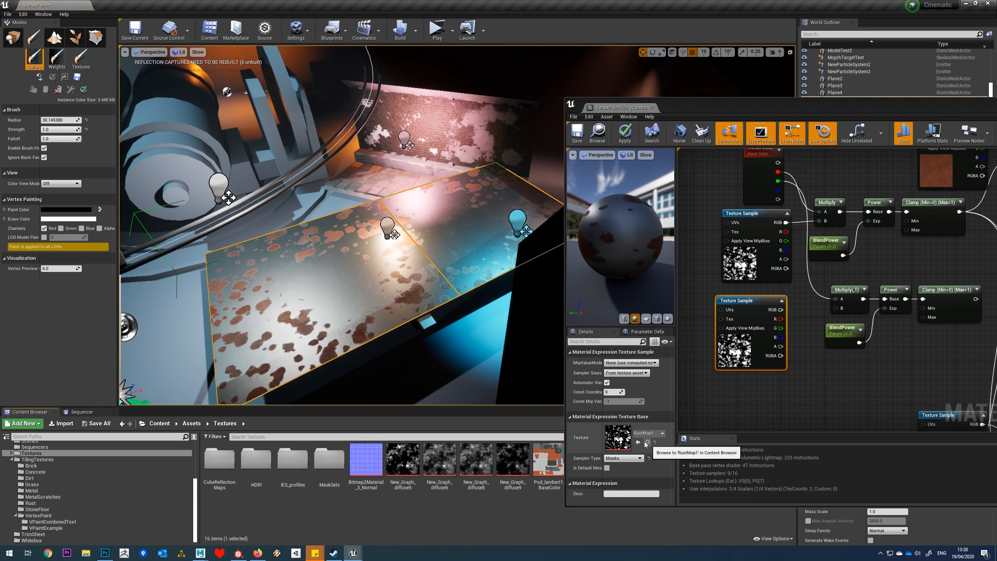
pyautogui.moveTo(759, 111); pyautogui.dragTo(541, 48)
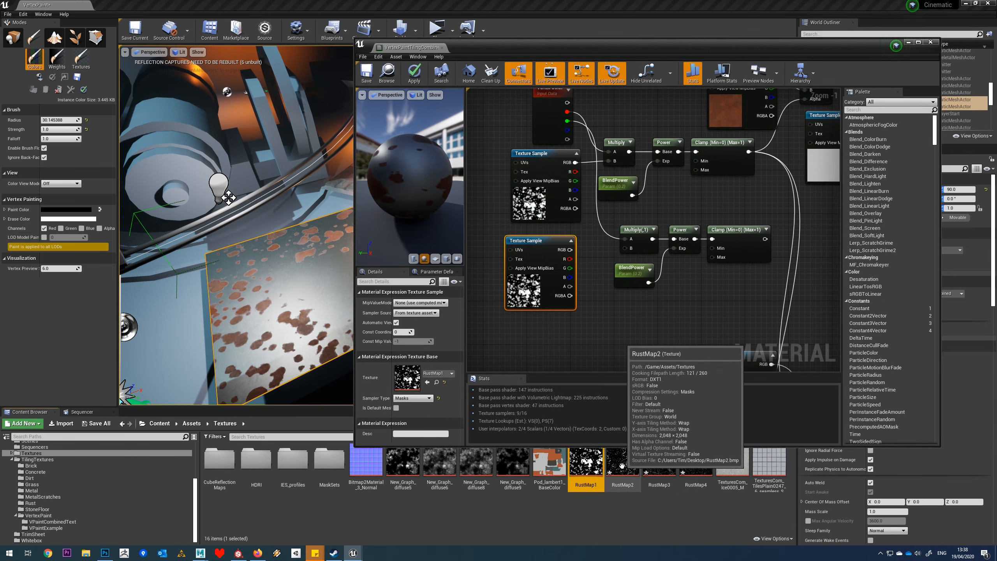
pyautogui.moveTo(622, 464); pyautogui.dragTo(414, 388)
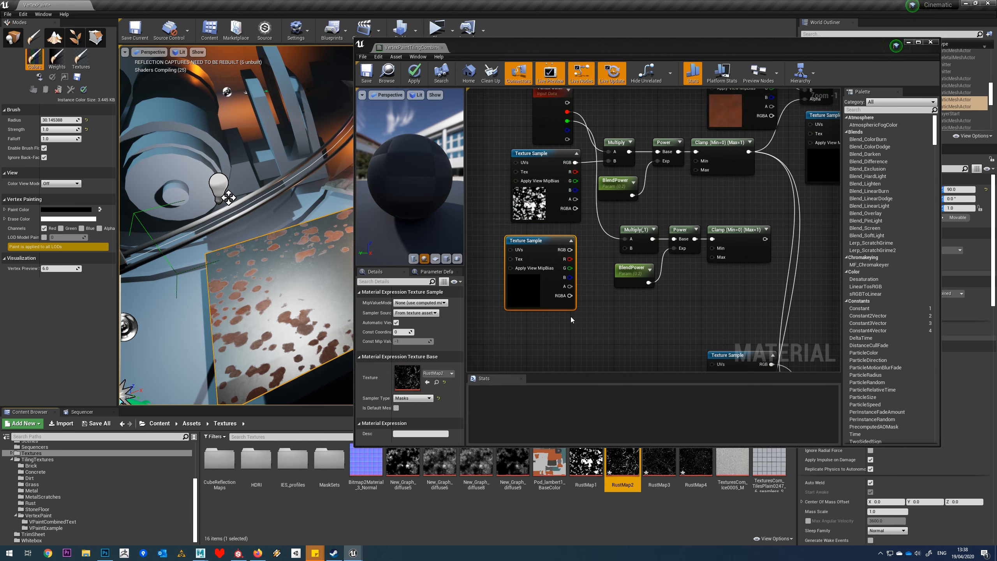
# Open the RustMap2 texture to examine its mask pattern and compression settings, and close it again.
pyautogui.moveTo(618, 310); pyautogui.dragTo(636, 338, button='right')
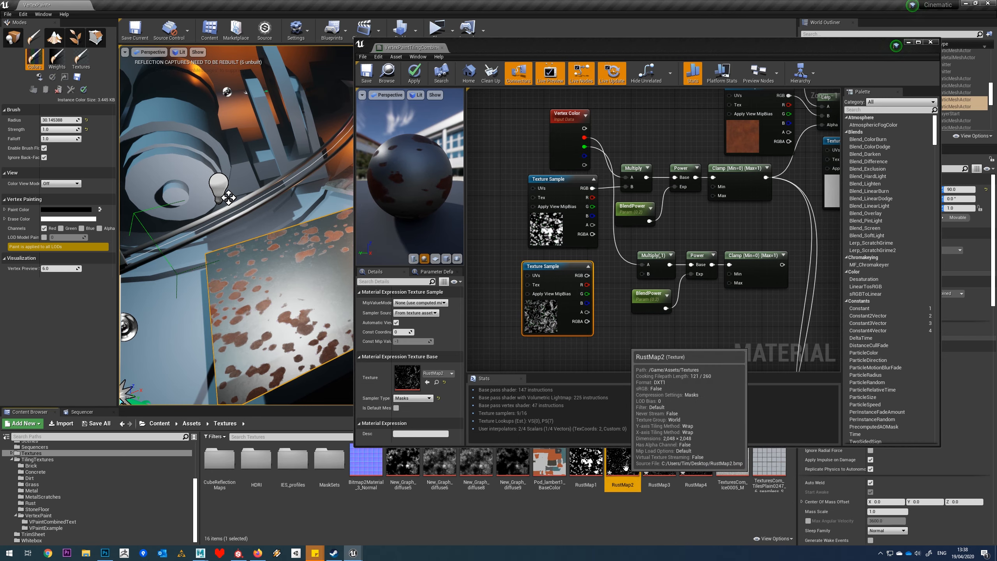
pyautogui.moveTo(114, 6); pyautogui.dragTo(440, 164)
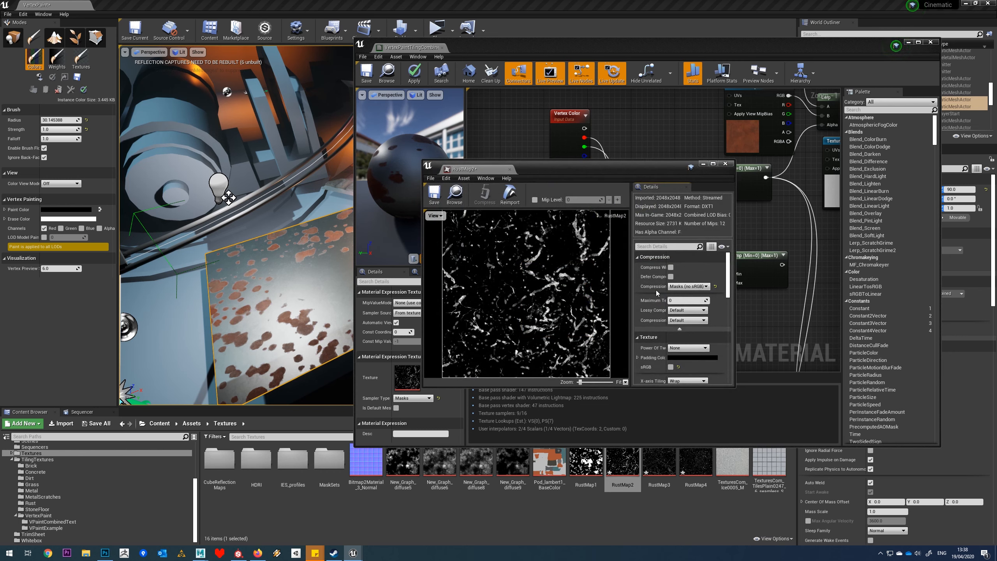
pyautogui.click(510, 170)
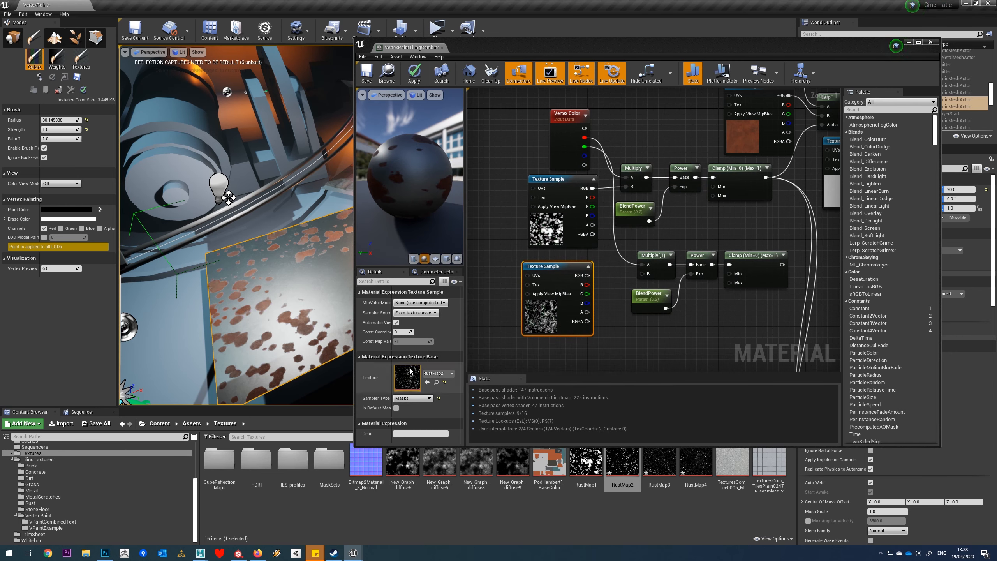
# Assign RustMap3 to the duplicated texture sample and set its sampler type to Masks.
pyautogui.moveTo(659, 466); pyautogui.dragTo(390, 401)
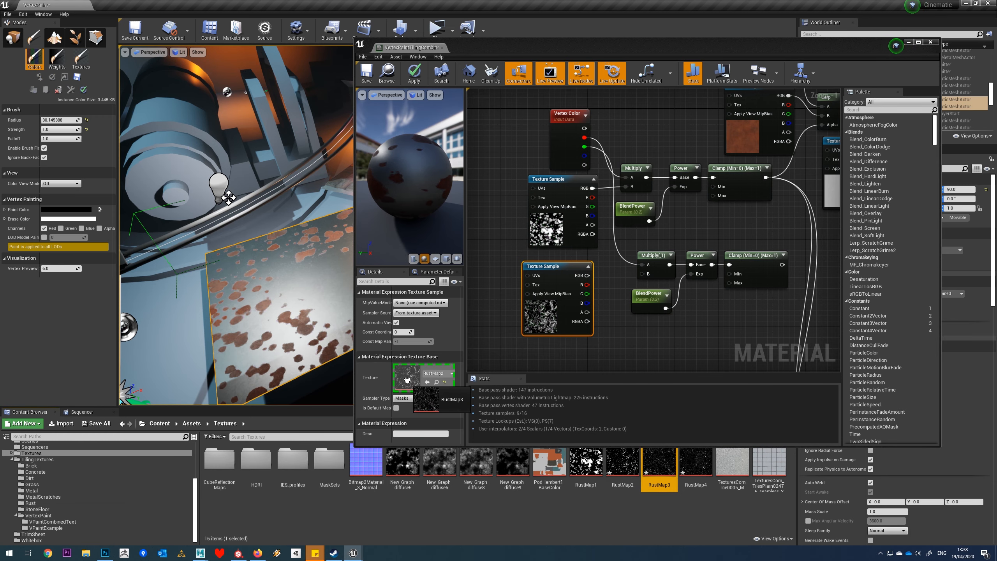
pyautogui.moveTo(654, 337); pyautogui.dragTo(639, 347, button='right')
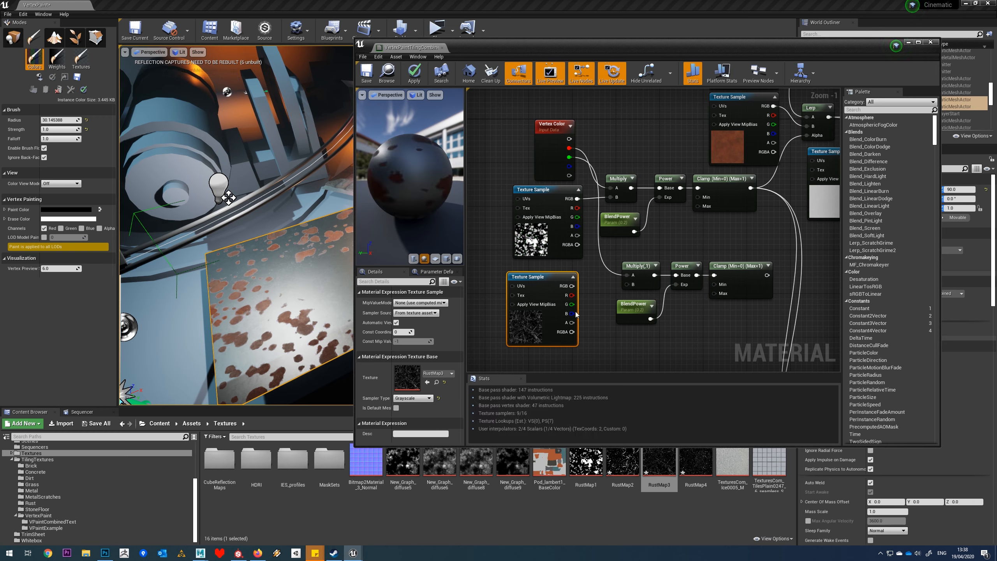
pyautogui.click(662, 473)
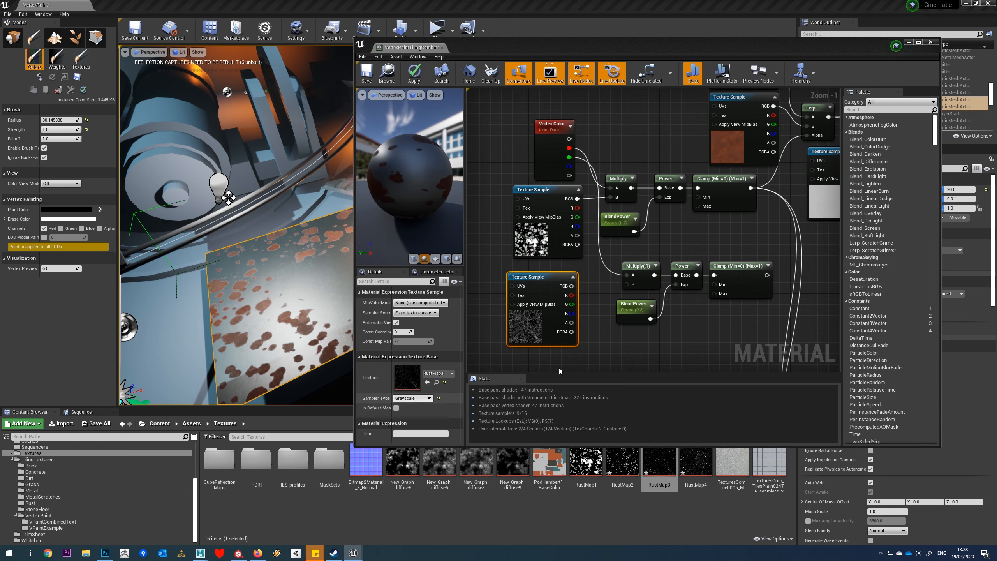
pyautogui.click(537, 321)
pyautogui.moveTo(536, 329); pyautogui.dragTo(540, 324)
pyautogui.click(413, 398)
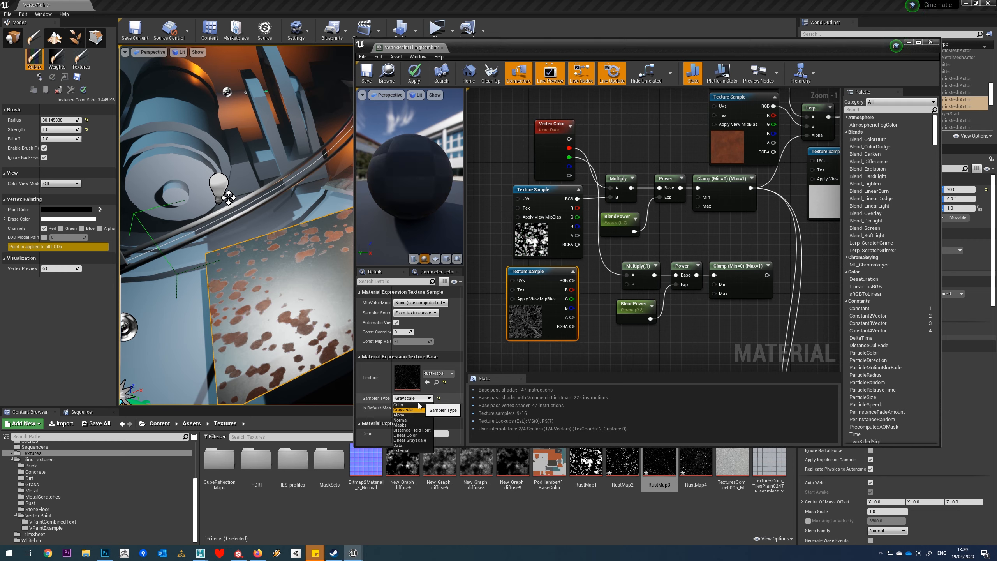
pyautogui.click(409, 429)
pyautogui.moveTo(610, 342)
pyautogui.mouseDown(button='right')
pyautogui.moveTo(600, 341)
pyautogui.moveTo(607, 346)
pyautogui.mouseUp(button='right')
pyautogui.moveTo(532, 329); pyautogui.dragTo(538, 331)
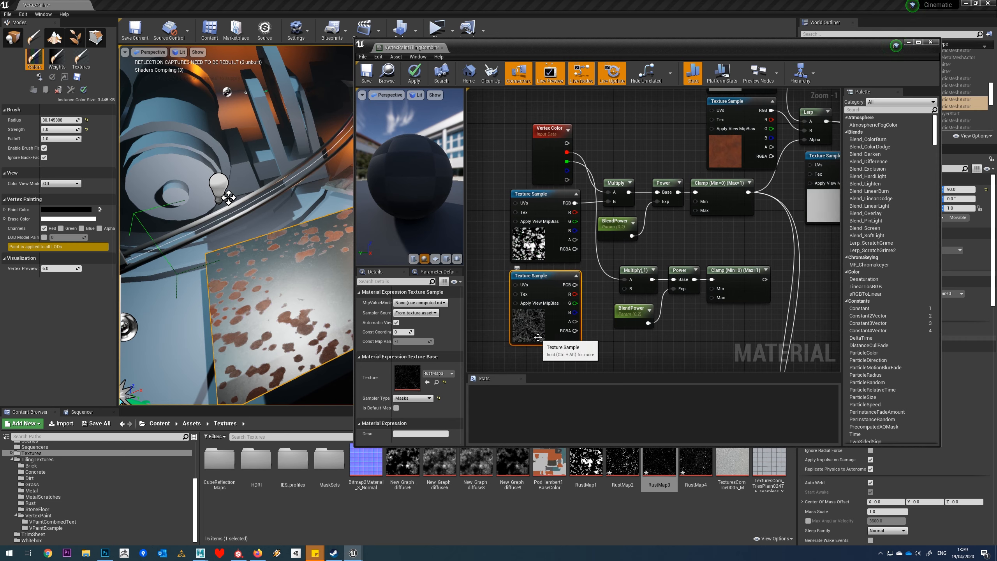
# Connect the RustMap3 texture sample's RGB output to the duplicated Multiply node's B input.
pyautogui.moveTo(613, 346); pyautogui.dragTo(578, 347, button='right')
pyautogui.moveTo(550, 294); pyautogui.dragTo(562, 295, button='right')
pyautogui.moveTo(551, 286); pyautogui.dragTo(596, 312)
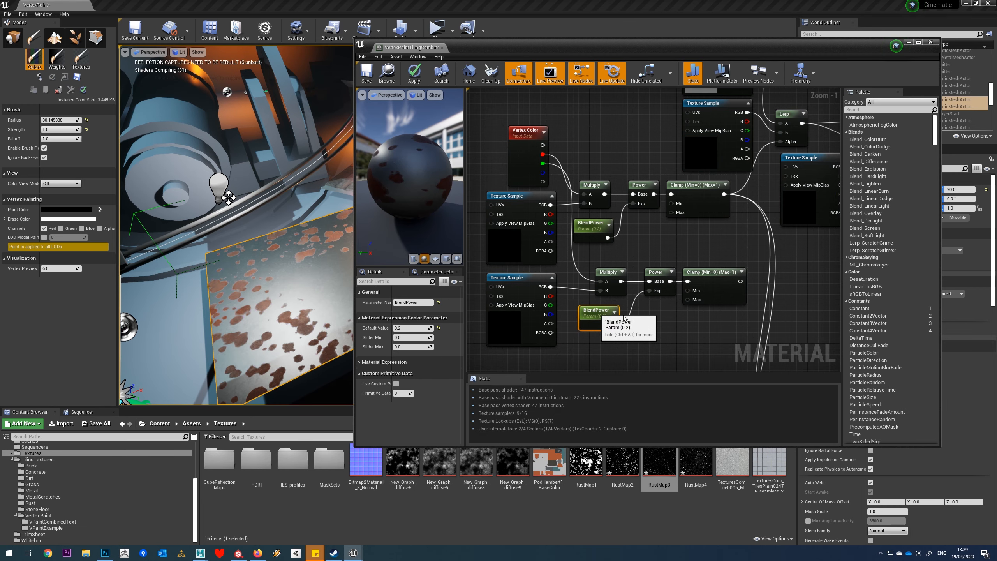
pyautogui.moveTo(683, 320); pyautogui.dragTo(700, 331, button='right')
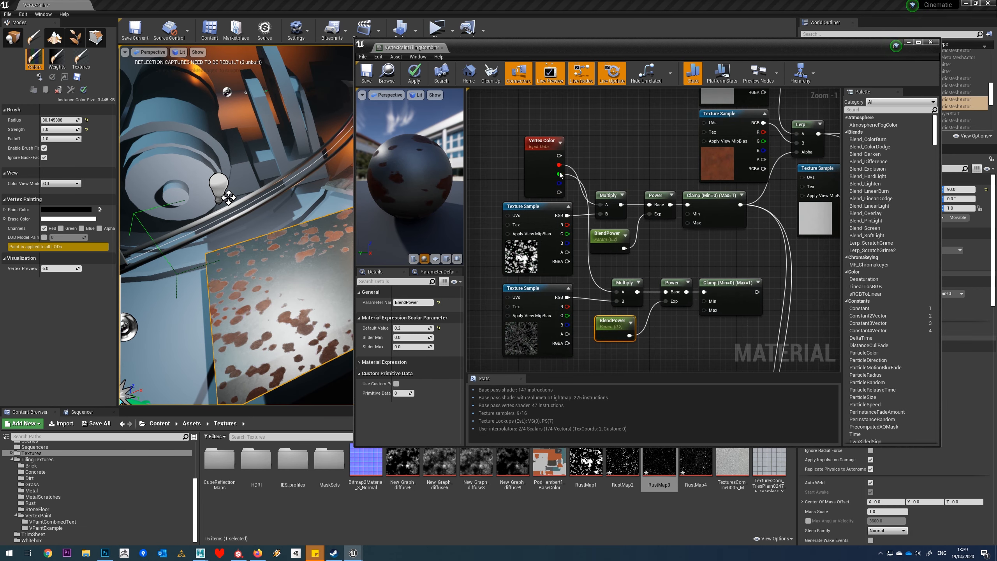
# Connect the duplicated Clamp node's output to the Alpha input of the second Lerp.
pyautogui.scroll(-3, 709, 267)
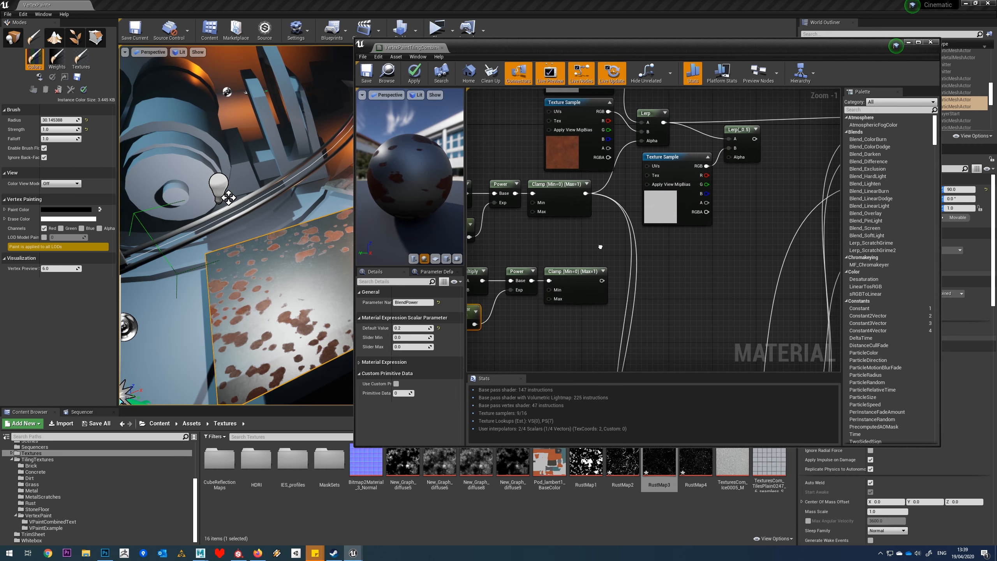
pyautogui.moveTo(667, 268); pyautogui.dragTo(660, 295, button='right')
pyautogui.scroll(2, 660, 295)
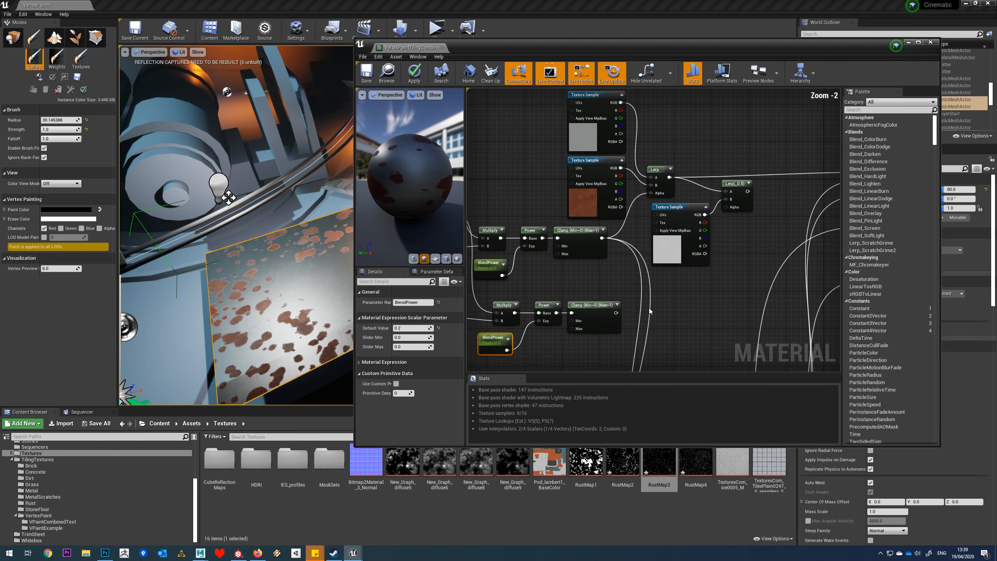
pyautogui.moveTo(616, 312); pyautogui.dragTo(730, 209)
pyautogui.moveTo(571, 204); pyautogui.dragTo(666, 200, button='right')
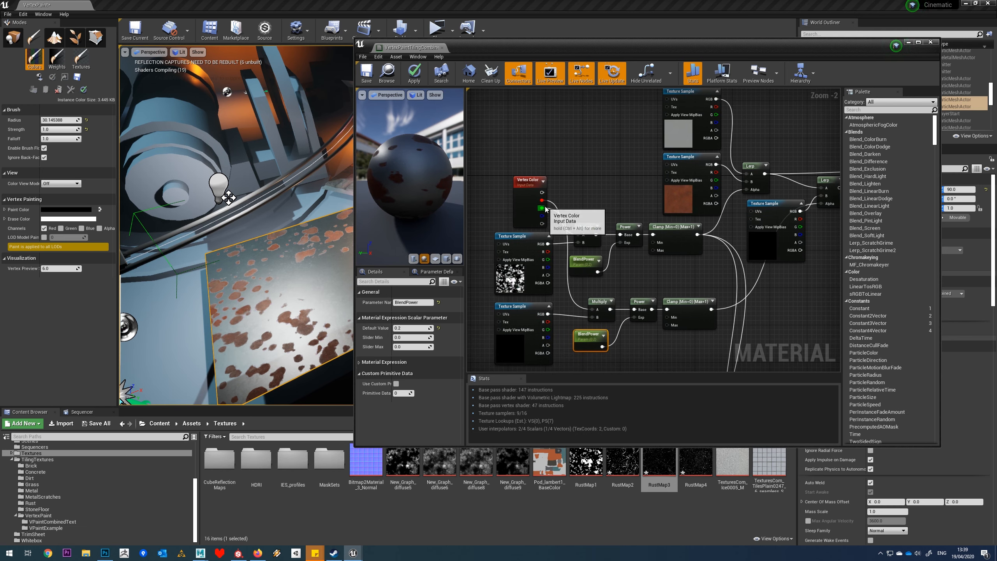
# Check the scratches blend network, connect the second Lerp's output to the material's Base Color, and save the material.
pyautogui.moveTo(828, 206); pyautogui.dragTo(737, 247, button='right')
pyautogui.click(667, 281)
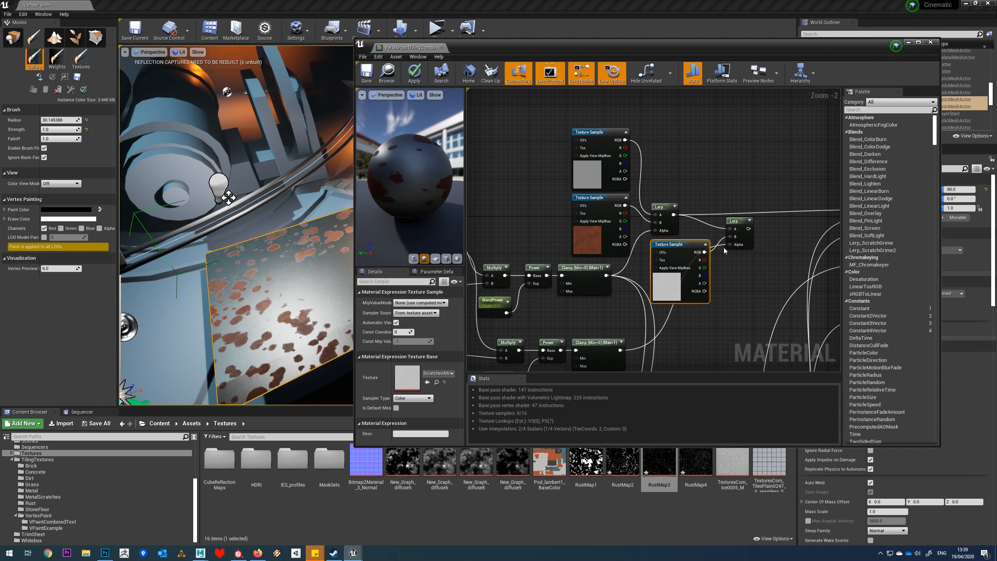
pyautogui.moveTo(673, 271); pyautogui.dragTo(679, 272)
pyautogui.moveTo(748, 229); pyautogui.dragTo(676, 263, button='right')
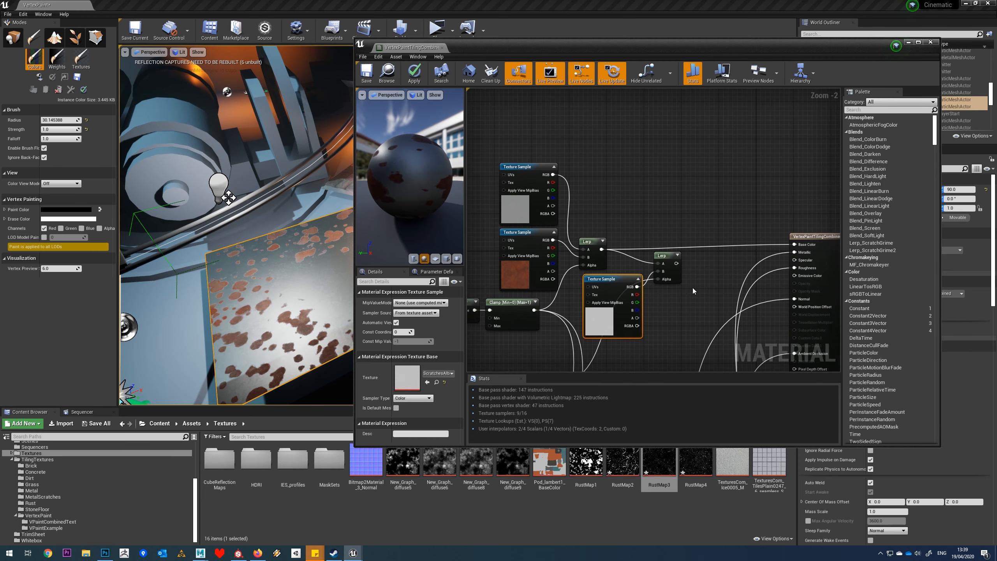
pyautogui.moveTo(661, 321); pyautogui.dragTo(833, 213, button='right')
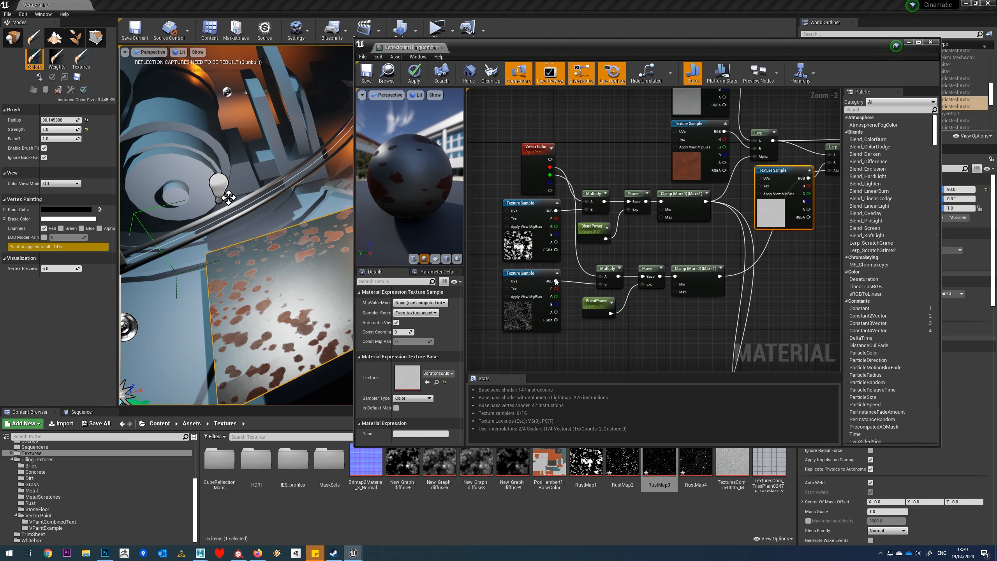
pyautogui.moveTo(525, 309); pyautogui.dragTo(384, 408, button='right')
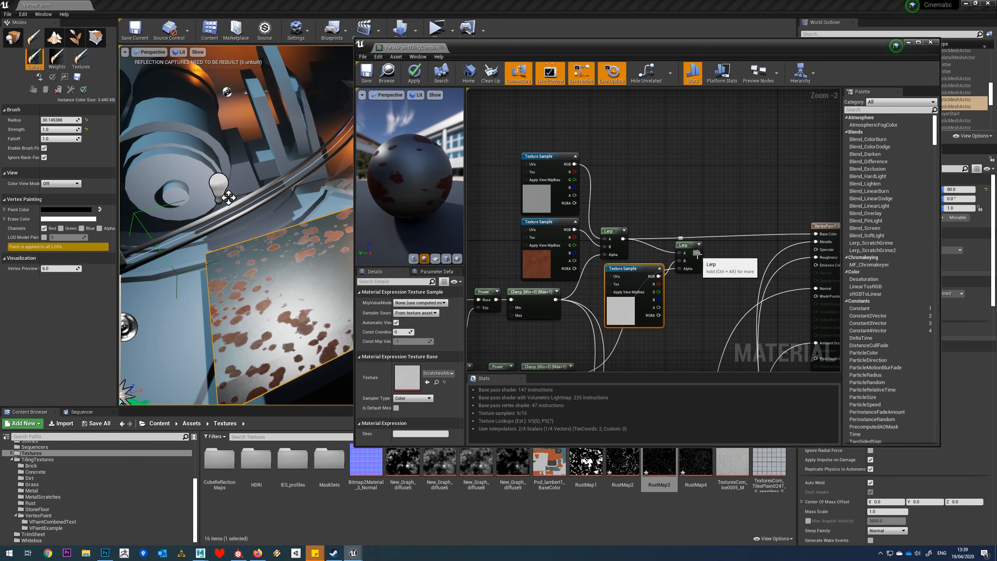
pyautogui.moveTo(702, 252); pyautogui.dragTo(826, 235)
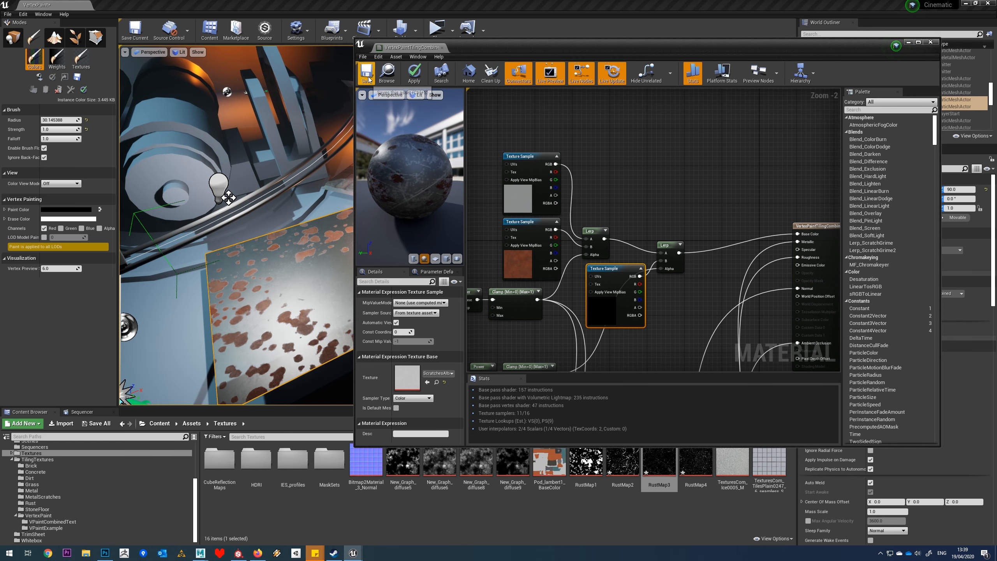
pyautogui.click(367, 73)
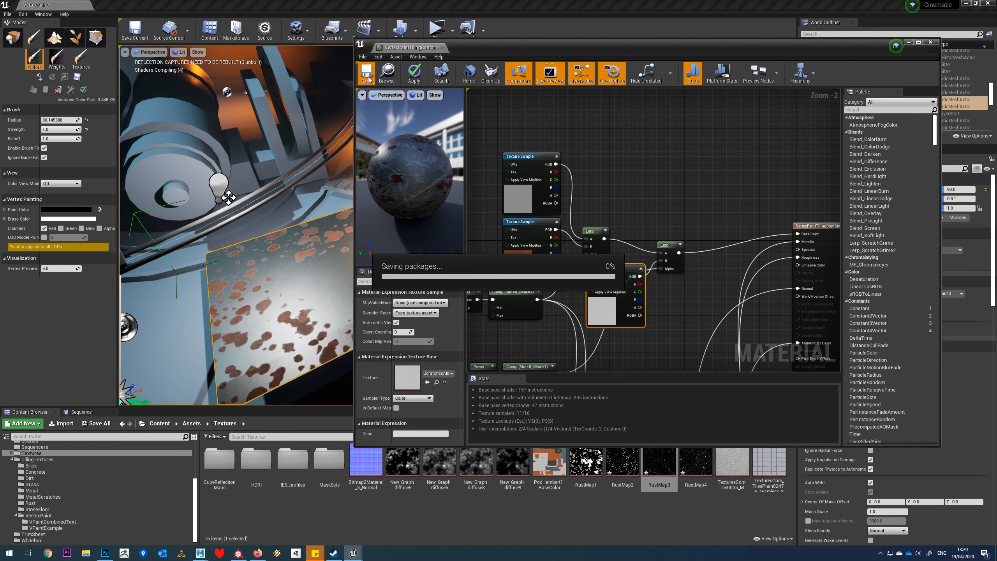
# Set the default value of the scratches branch's BlendPower parameter to 1.
pyautogui.moveTo(535, 59); pyautogui.dragTo(638, 42)
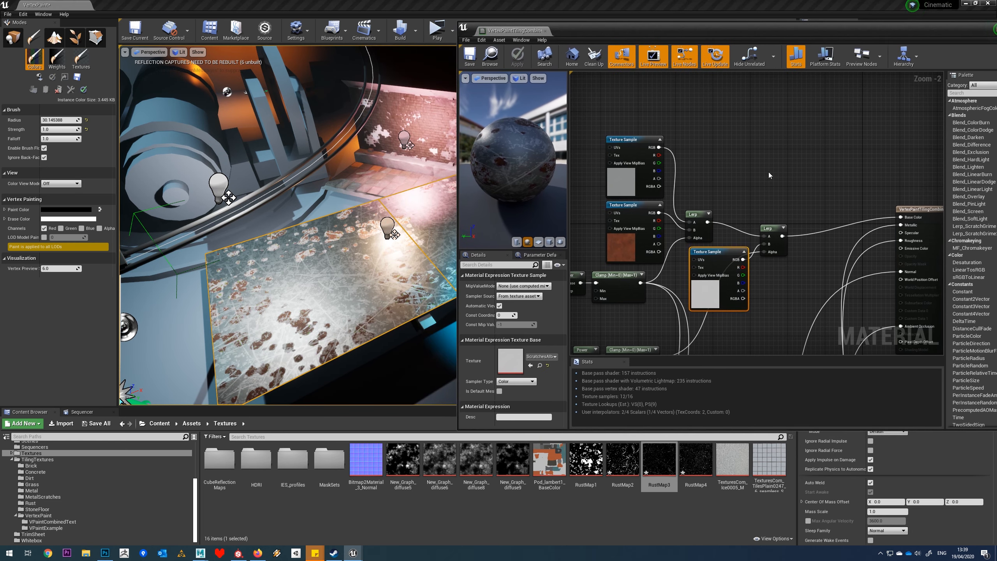
pyautogui.moveTo(613, 344); pyautogui.dragTo(782, 273, button='right')
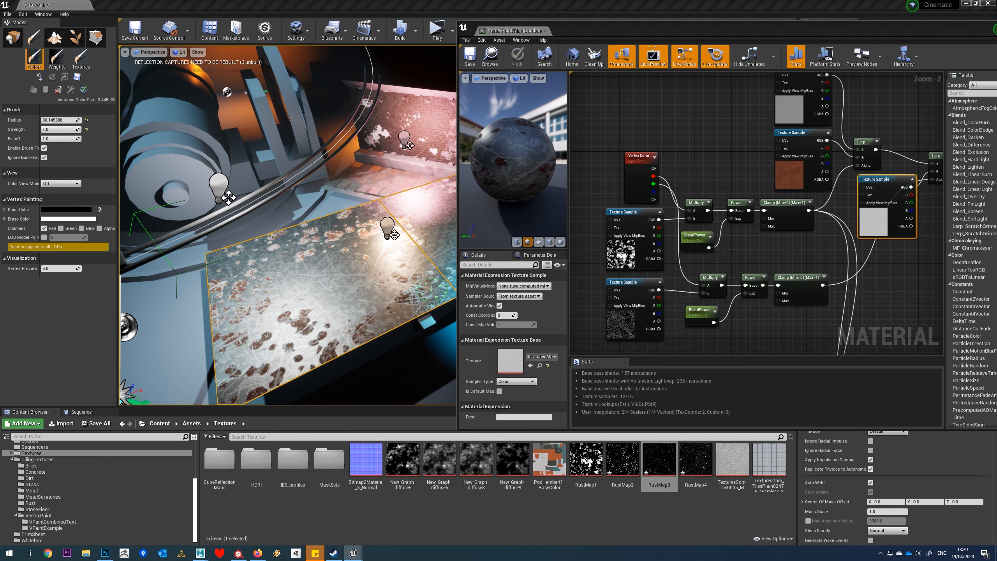
pyautogui.click(694, 310)
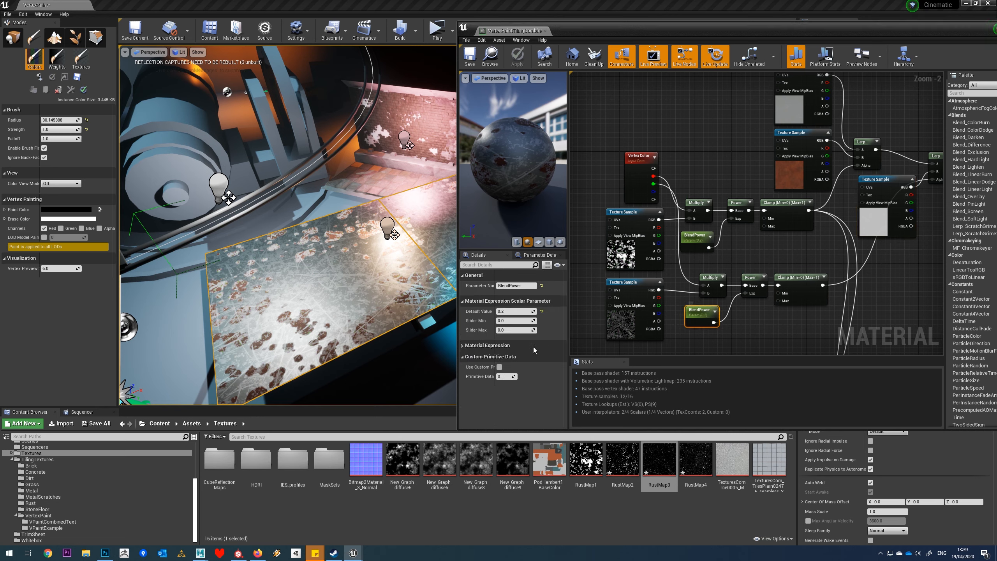
pyautogui.click(518, 312)
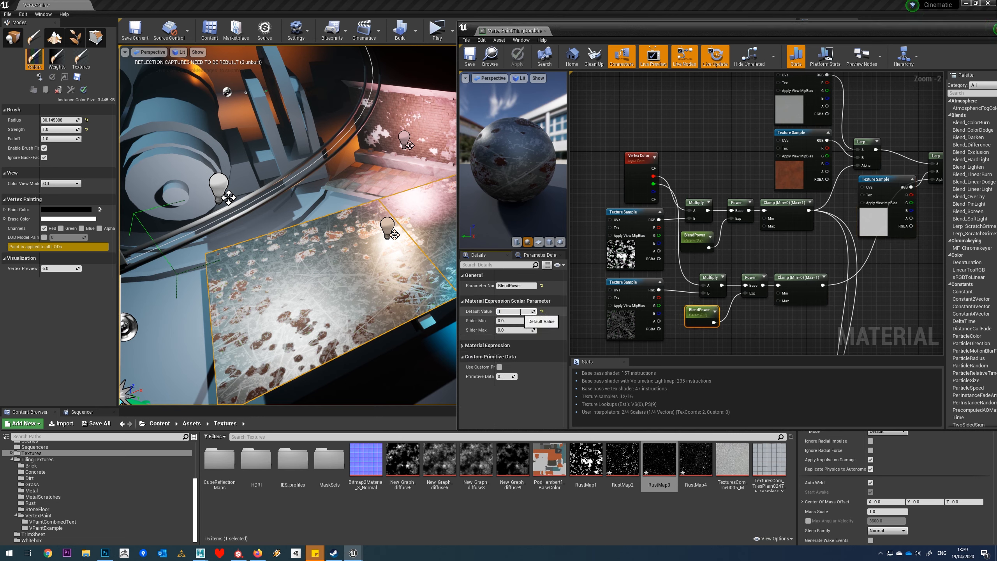
pyautogui.press('Return')
pyautogui.moveTo(354, 261); pyautogui.dragTo(394, 292, button='right')
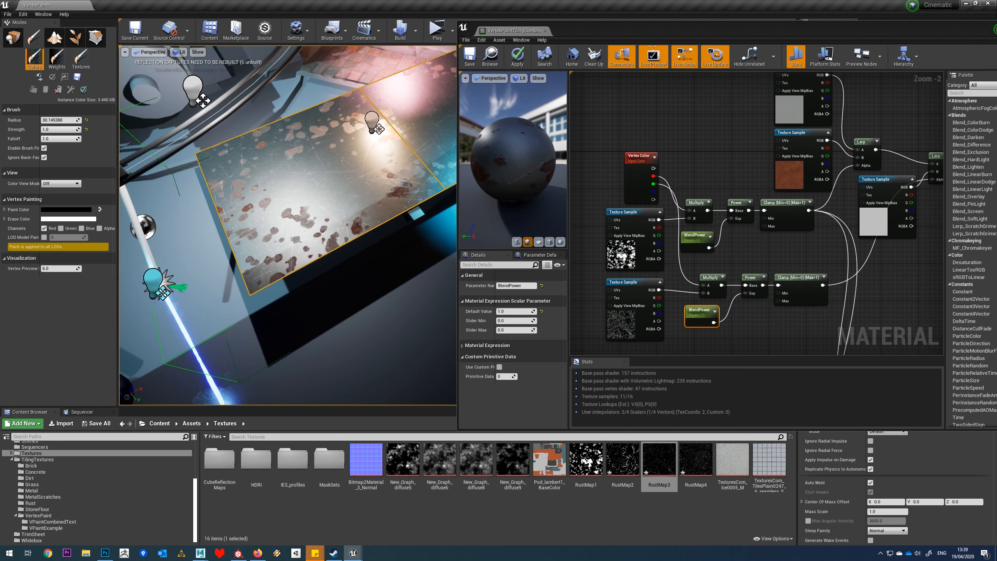
# Add a Multiply node and a scalar parameter named UVTiling in front of the RustMap3 texture sample.
pyautogui.moveTo(709, 254); pyautogui.dragTo(831, 233, button='right')
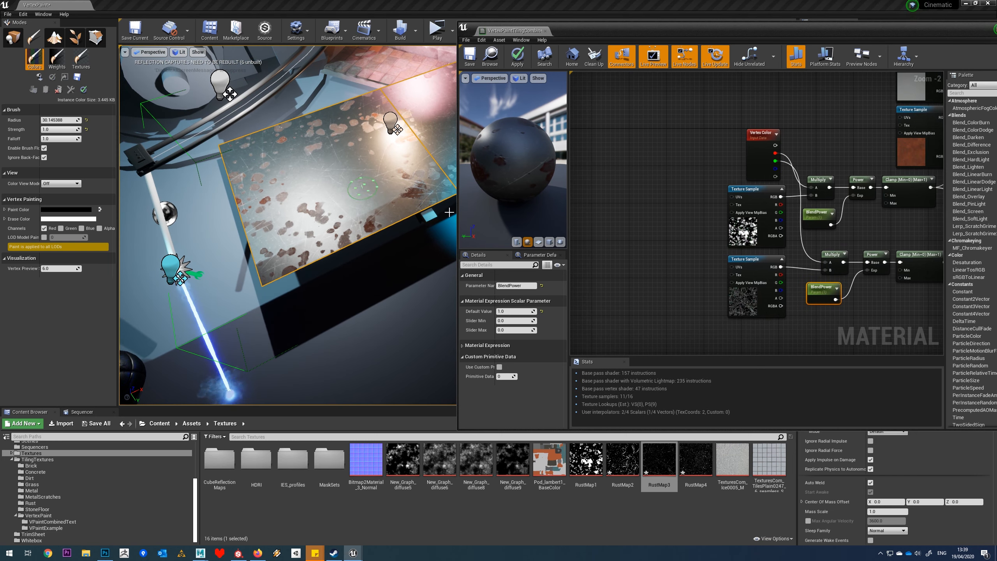
pyautogui.scroll(1, 700, 266)
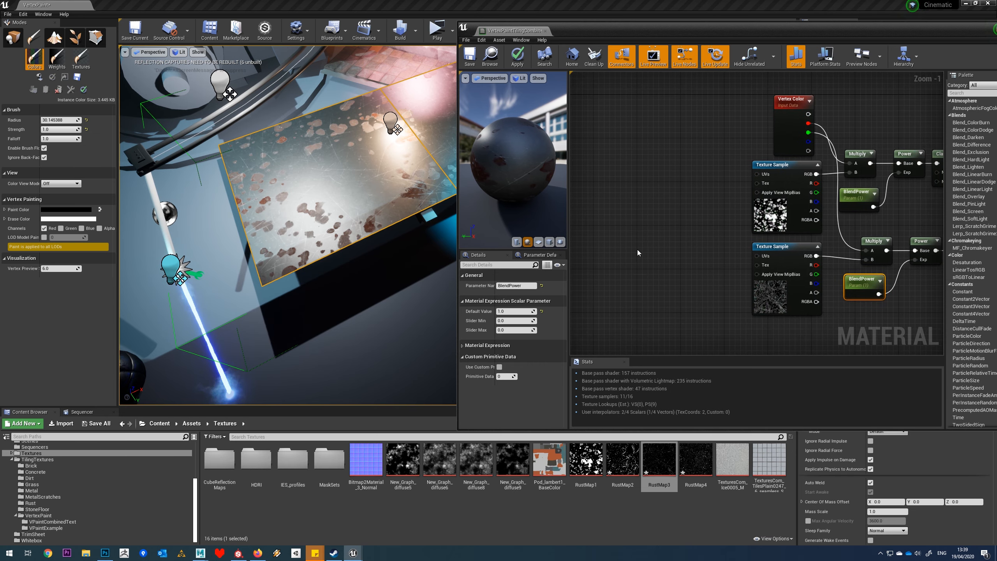
pyautogui.click(700, 247)
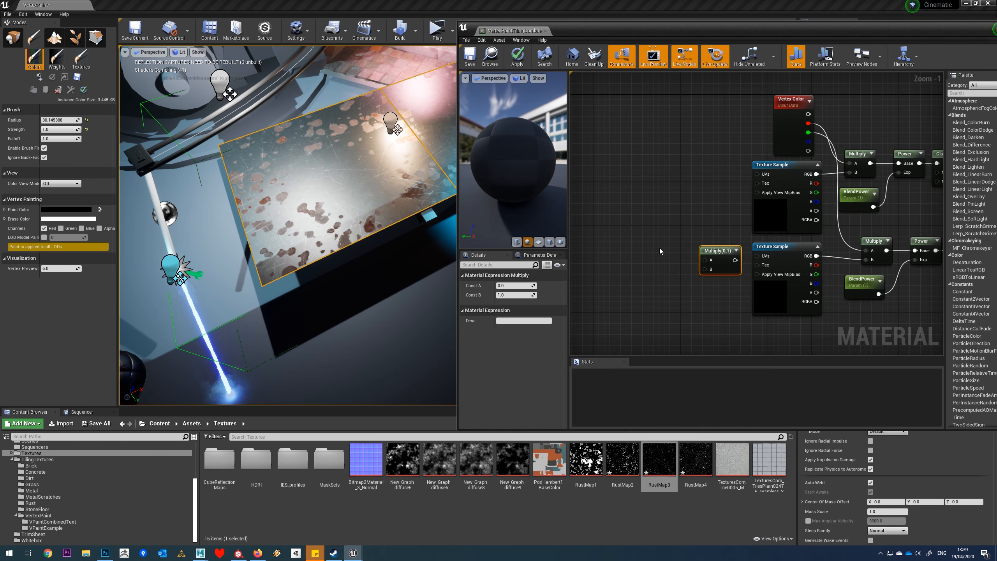
pyautogui.click(647, 243)
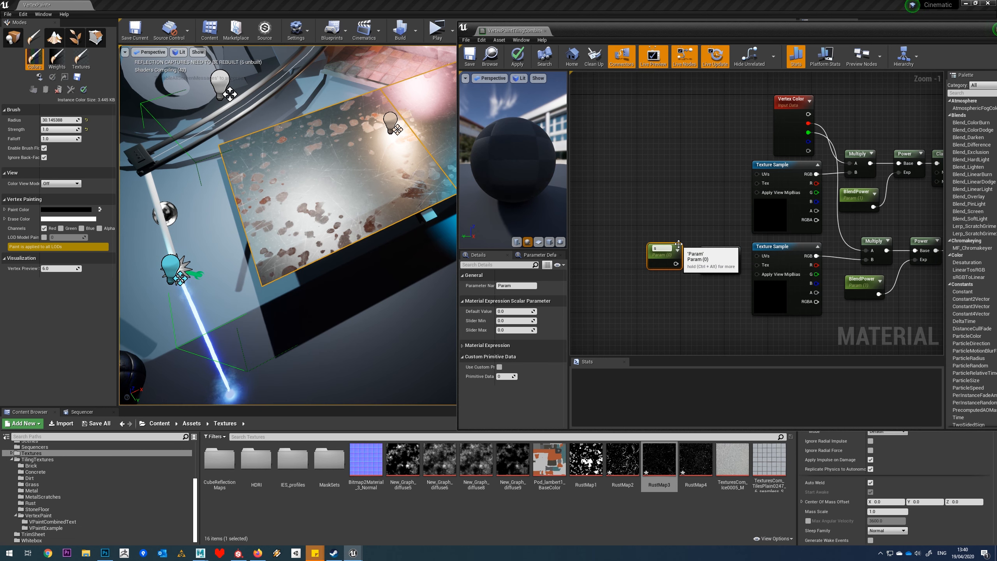
pyautogui.write('UVTi')
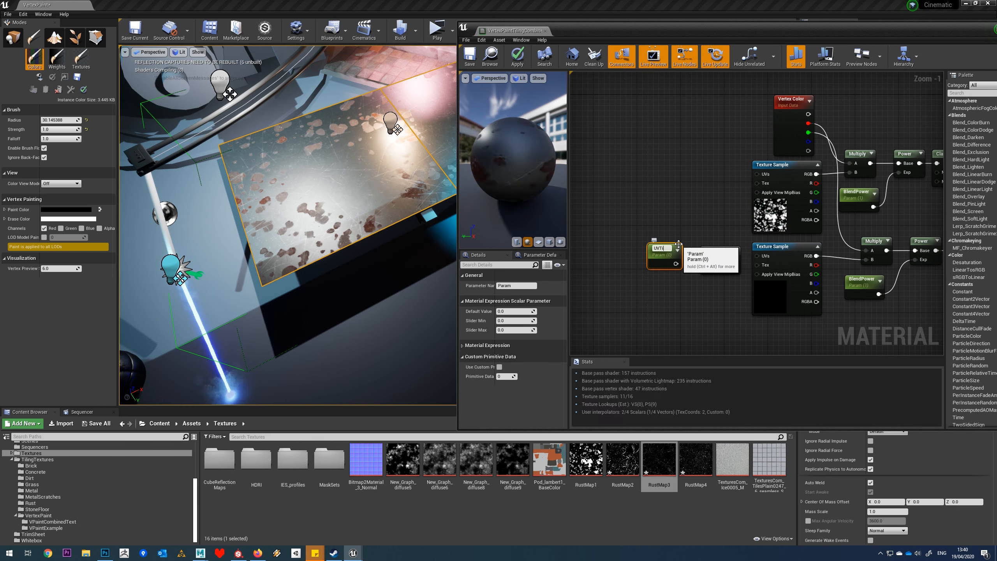
pyautogui.write('ling')
# Add a TextureCoordinate node, multiply it by UVTiling, and connect the Multiply output to the RustMap3 sample's UVs.
pyautogui.rightClick(642, 283)
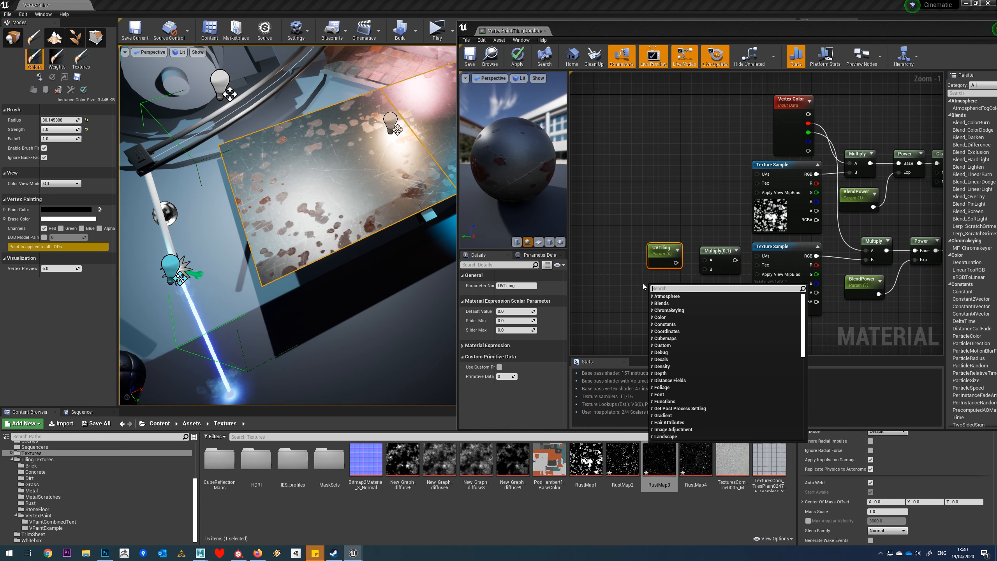
pyautogui.write('texture')
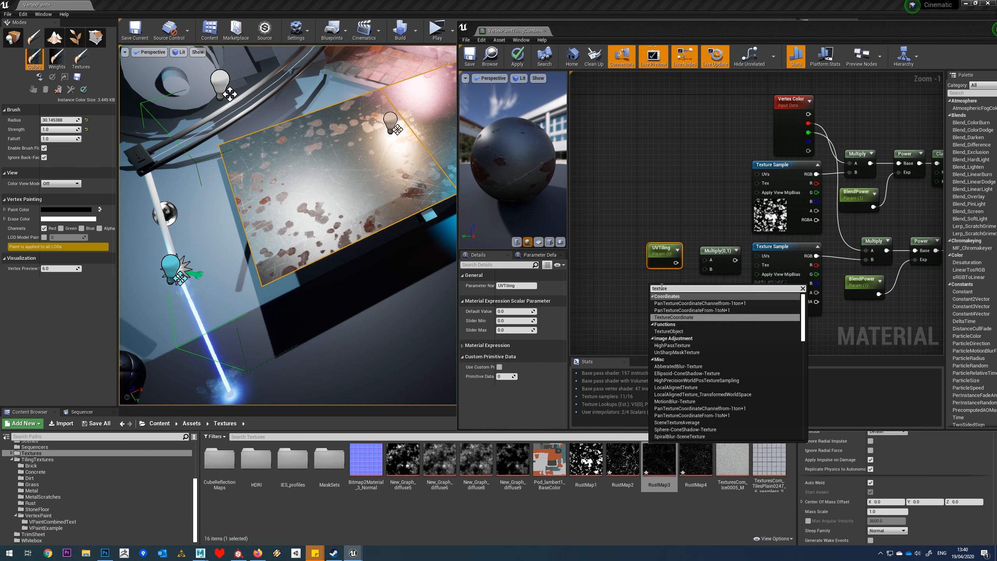
pyautogui.click(673, 317)
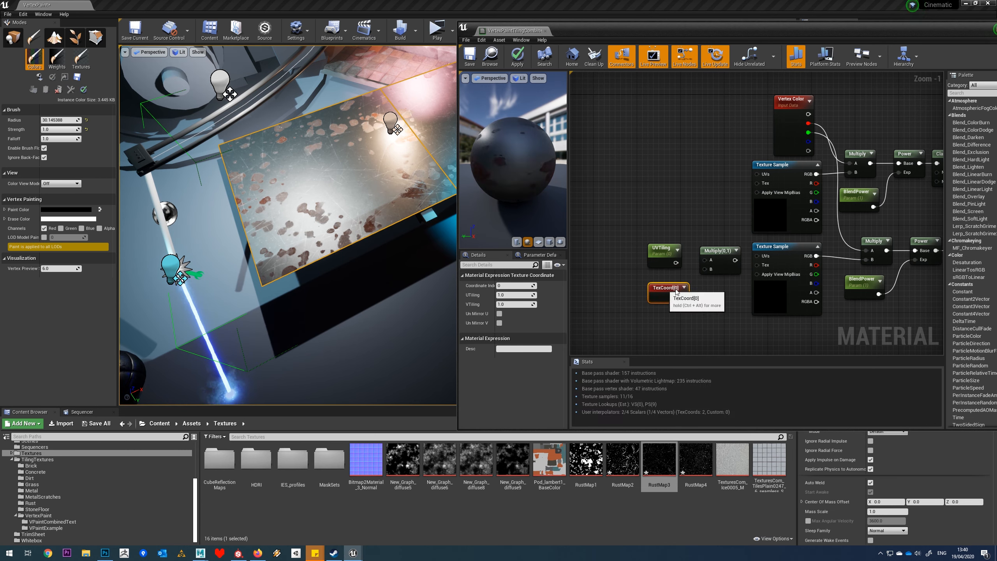
pyautogui.moveTo(676, 299); pyautogui.dragTo(757, 258)
pyautogui.click(712, 251)
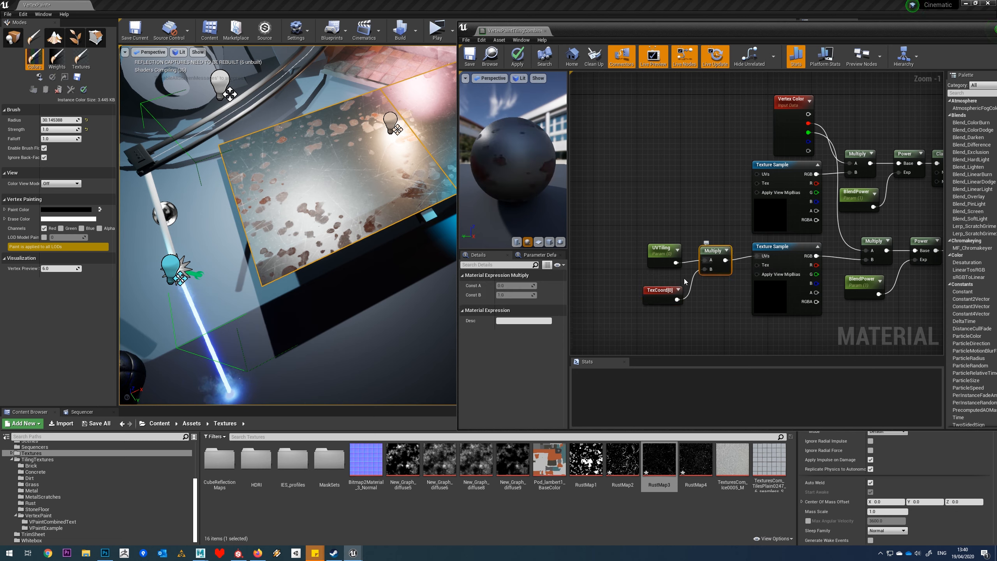
# Set the UVTiling parameter's default value to 2 and save the material.
pyautogui.click(660, 254)
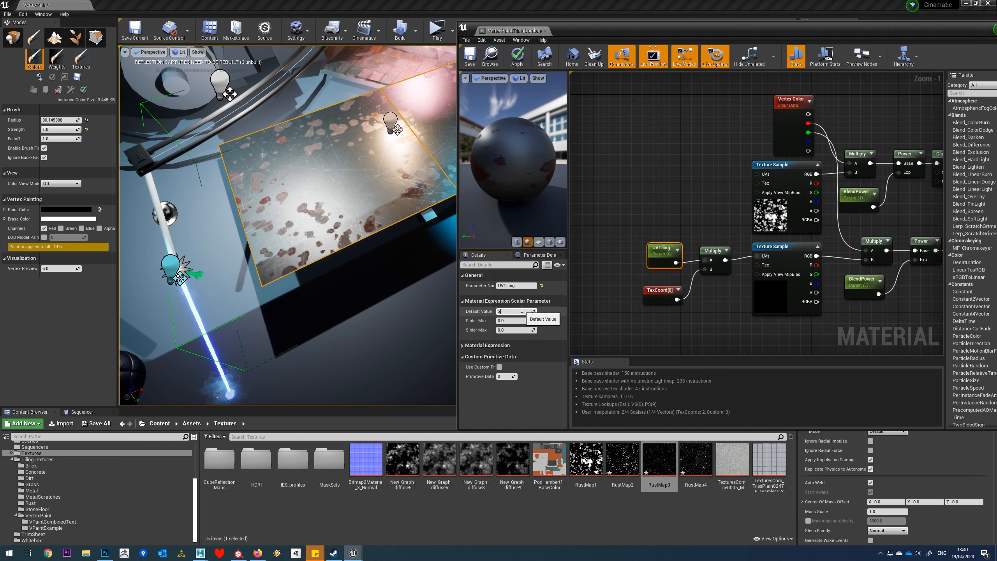
pyautogui.click(532, 311)
pyautogui.write('2')
pyautogui.press('Return')
pyautogui.click(470, 58)
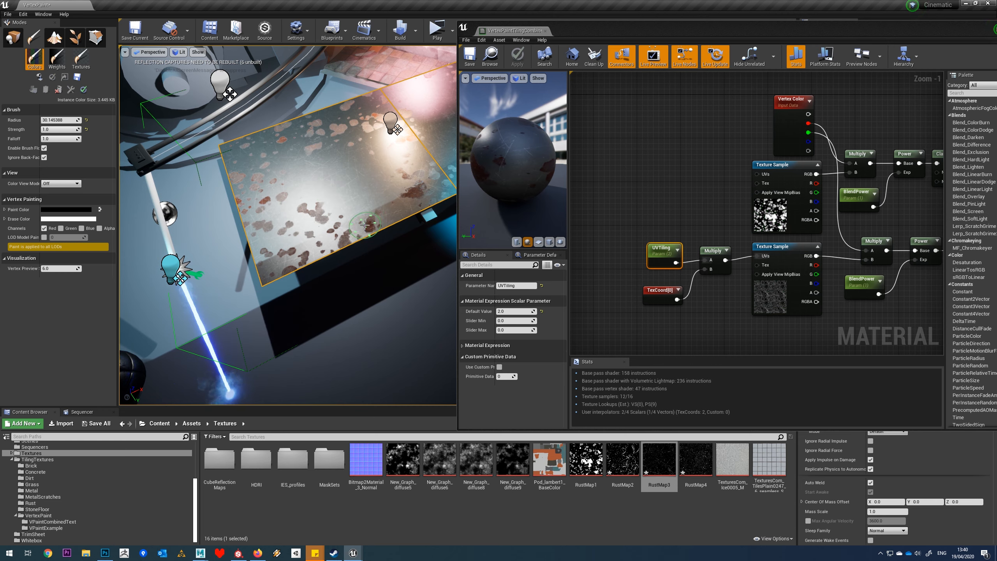
# Arrange the UVTiling, TexCoord and Multiply nodes neatly beside the RustMap3 texture sample.
pyautogui.moveTo(724, 143); pyautogui.dragTo(711, 102, button='right')
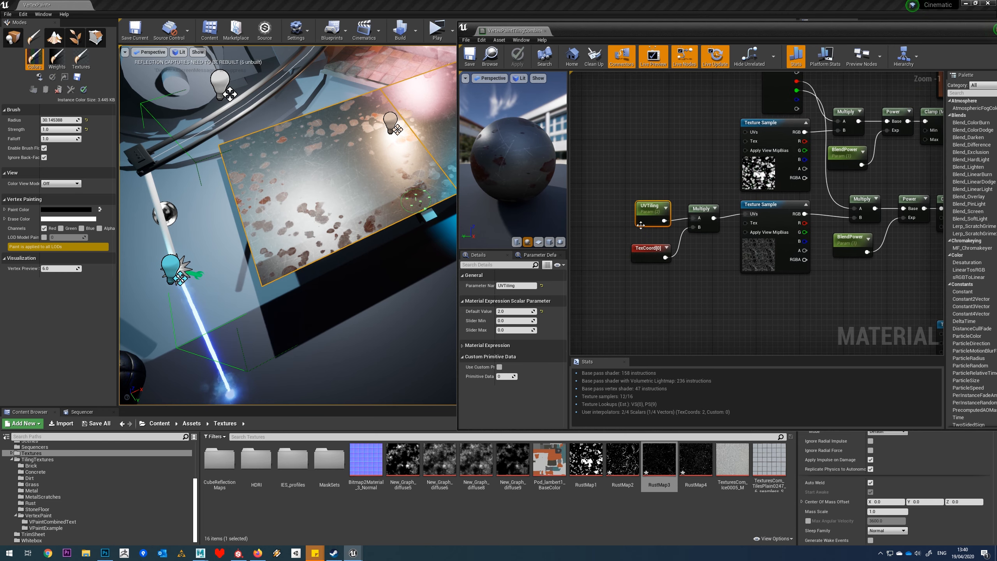
pyautogui.moveTo(651, 247); pyautogui.dragTo(652, 237)
pyautogui.moveTo(727, 191); pyautogui.dragTo(663, 241)
pyautogui.moveTo(694, 208); pyautogui.dragTo(708, 210)
pyautogui.moveTo(710, 192); pyautogui.dragTo(676, 224, button='right')
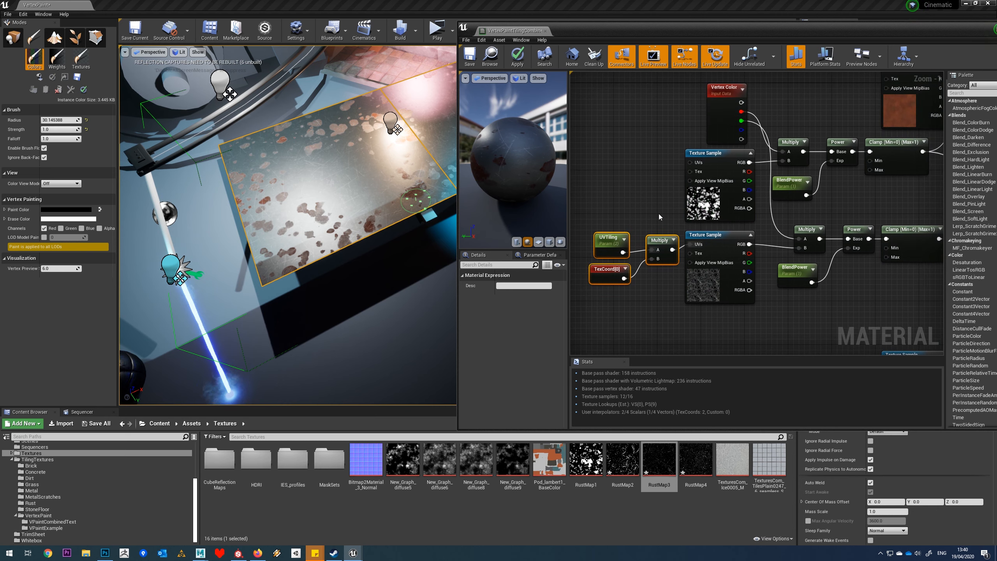
pyautogui.moveTo(656, 210); pyautogui.dragTo(628, 223, button='right')
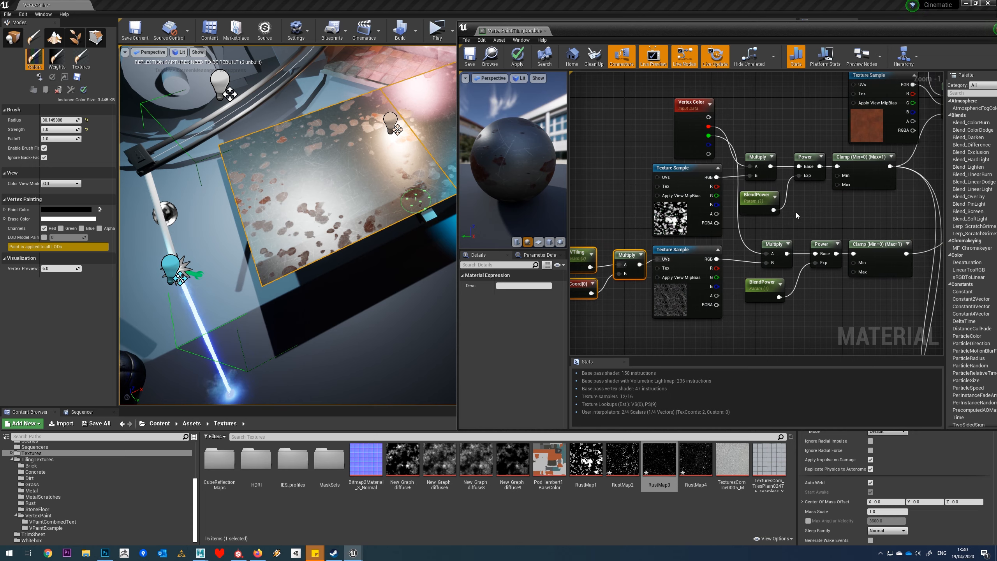
pyautogui.scroll(-1, 797, 216)
pyautogui.click(651, 236)
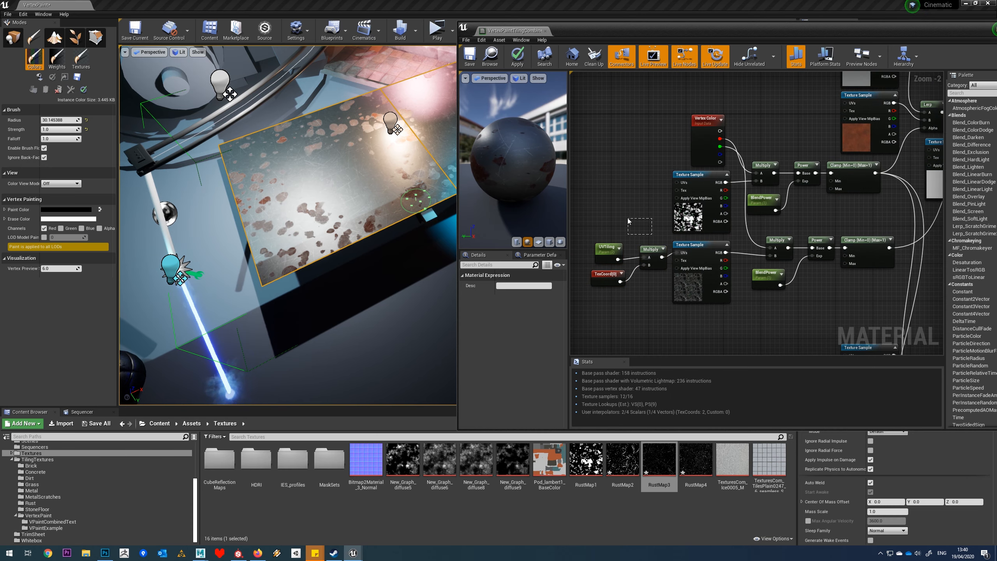
# Restrict vertex painting to the green channel by enabling Green and disabling Red.
pyautogui.moveTo(839, 206); pyautogui.dragTo(820, 234, button='right')
pyautogui.scroll(-3, 771, 266)
pyautogui.scroll(3, 831, 238)
pyautogui.moveTo(354, 192); pyautogui.dragTo(326, 157, button='right')
pyautogui.scroll(-2, 356, 179)
pyautogui.scroll(3, 356, 178)
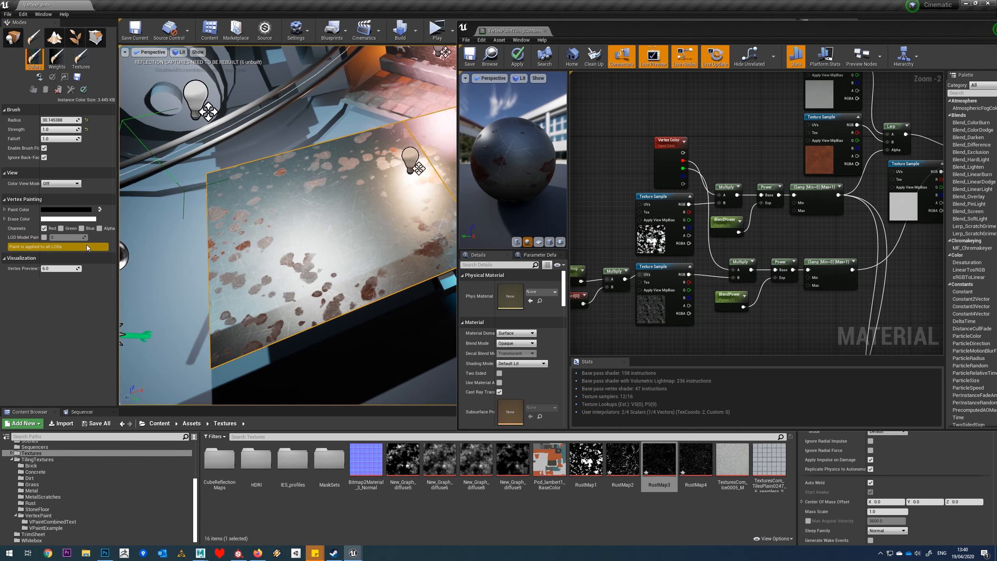
pyautogui.click(61, 229)
pyautogui.click(44, 228)
# Uncover the level viewport and examine the painted scratches and rust across the two adjoining planes.
pyautogui.moveTo(657, 31); pyautogui.dragTo(864, 141)
pyautogui.moveTo(553, 202); pyautogui.dragTo(600, 218, button='right')
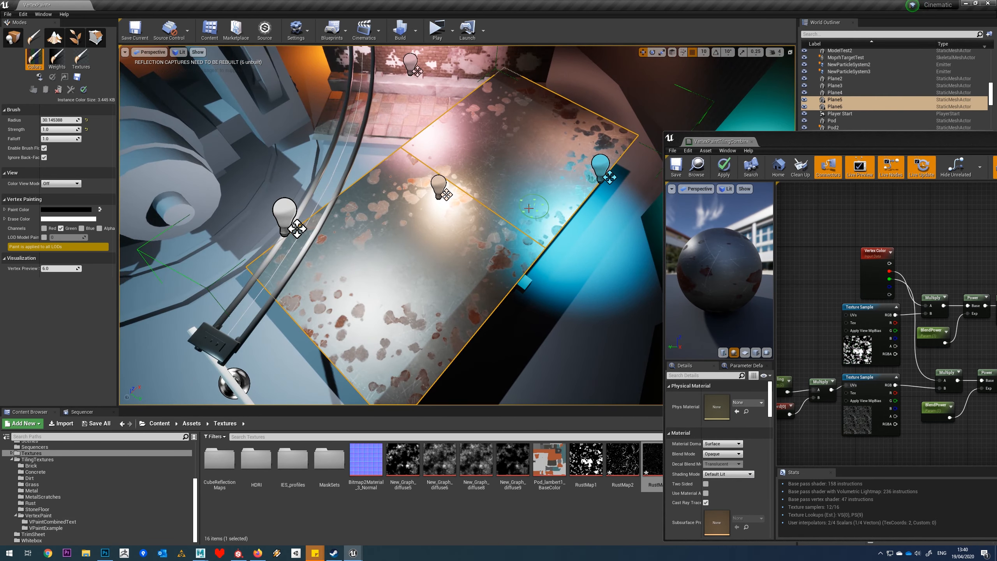
pyautogui.scroll(4, 530, 206)
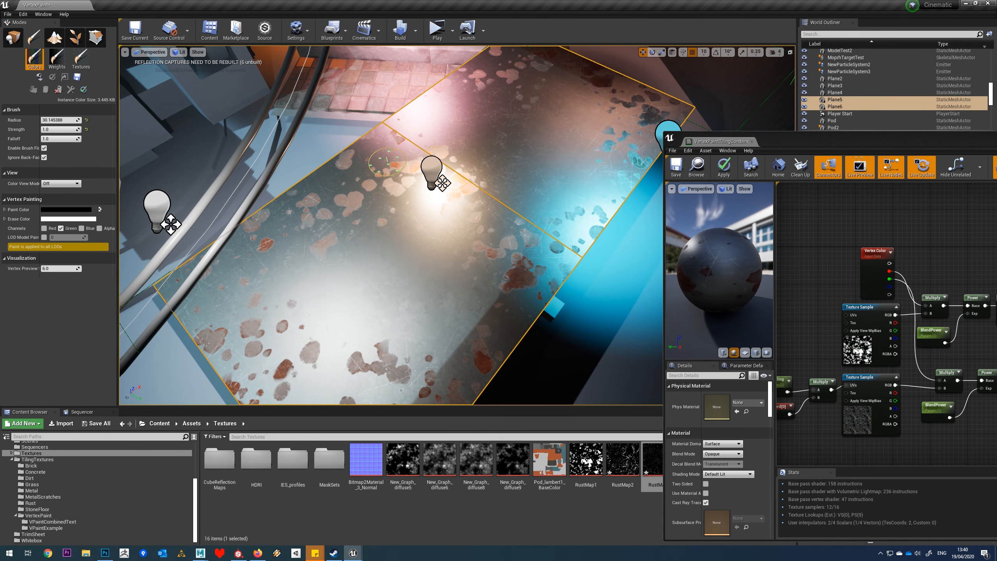
pyautogui.moveTo(282, 373); pyautogui.dragTo(377, 359, button='right')
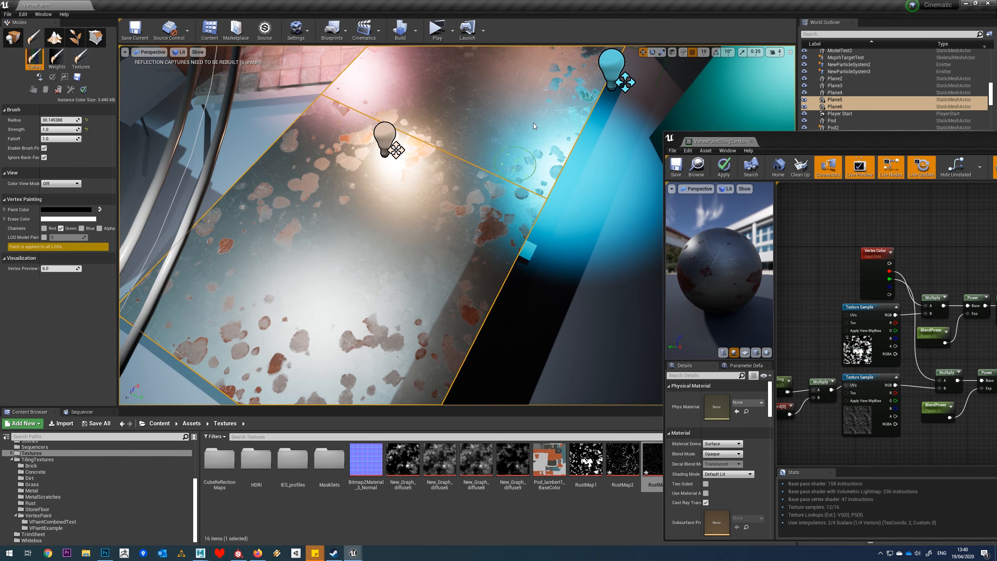
pyautogui.moveTo(481, 209); pyautogui.dragTo(495, 213, button='right')
pyautogui.press('w')
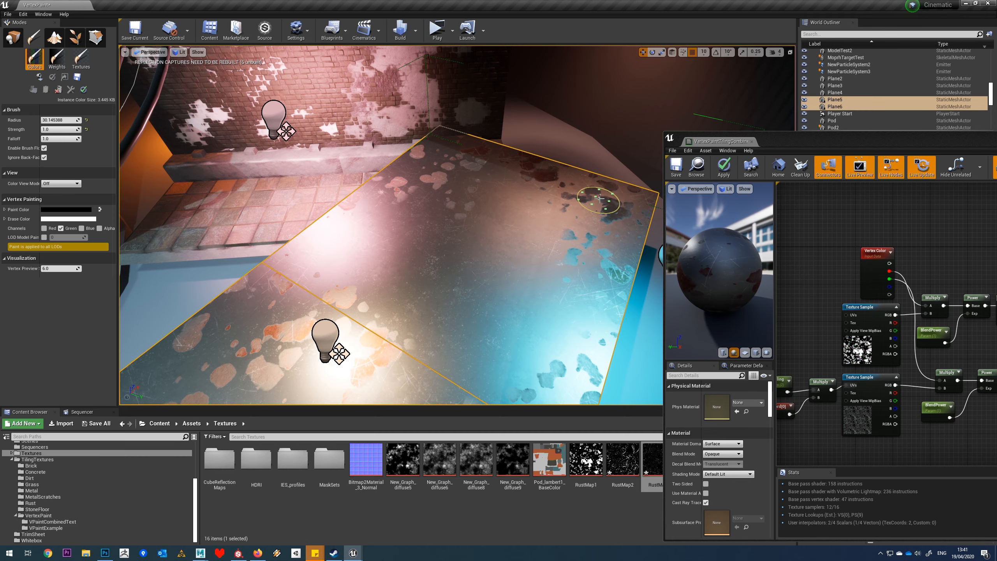
pyautogui.moveTo(520, 260); pyautogui.dragTo(522, 260, button='right')
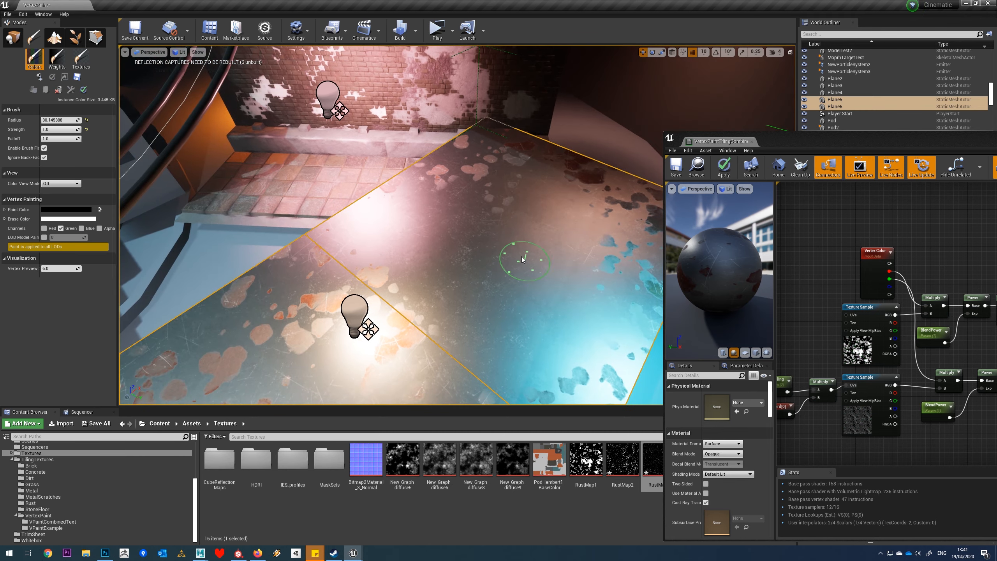
# Undo the last vertex paint stroke on the planes.
pyautogui.hotkey('ctrl', 'z')
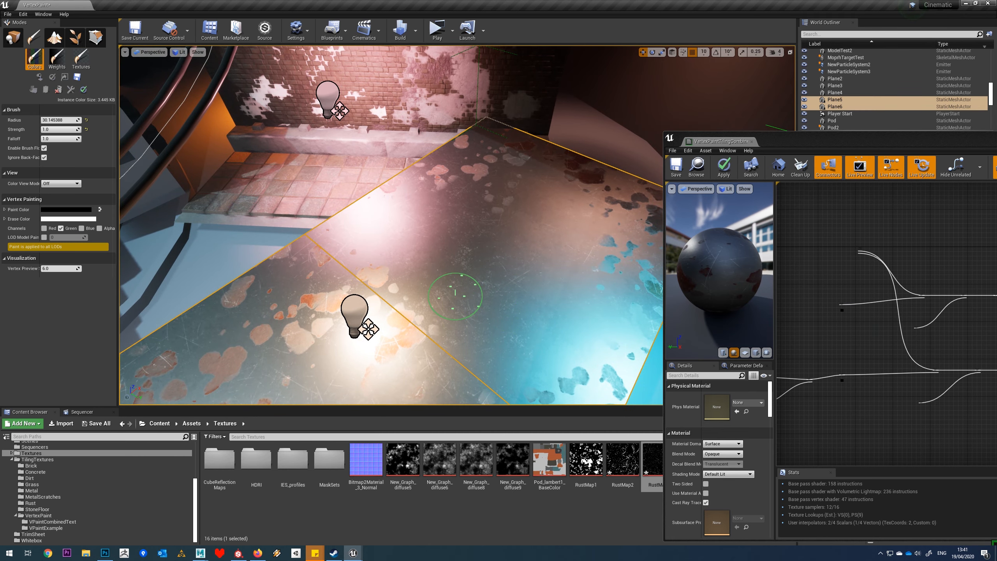
pyautogui.moveTo(430, 295)
pyautogui.mouseDown(button='right')
pyautogui.moveTo(452, 285)
pyautogui.moveTo(416, 310)
pyautogui.moveTo(393, 308)
pyautogui.mouseUp(button='right')
pyautogui.scroll(-6, 461, 281)
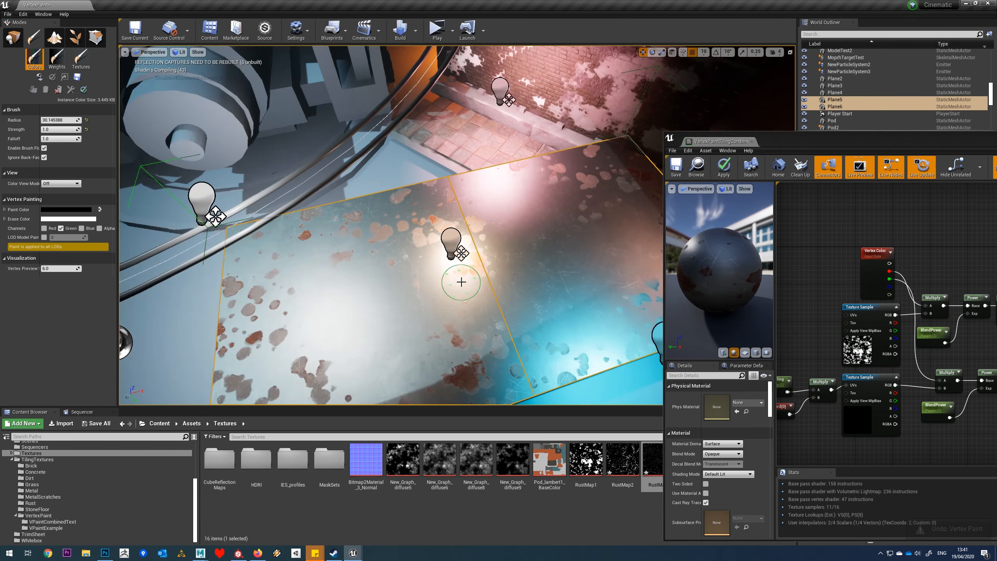
pyautogui.press('w')
pyautogui.moveTo(463, 271)
pyautogui.mouseDown(button='right')
pyautogui.moveTo(436, 293)
pyautogui.moveTo(461, 268)
pyautogui.mouseUp(button='right')
# Examine the scratches color texture sample and how its blend network feeds the second Lerp in the material graph.
pyautogui.moveTo(859, 139); pyautogui.dragTo(703, 55)
pyautogui.moveTo(795, 158); pyautogui.dragTo(709, 160, button='right')
pyautogui.scroll(-2, 699, 187)
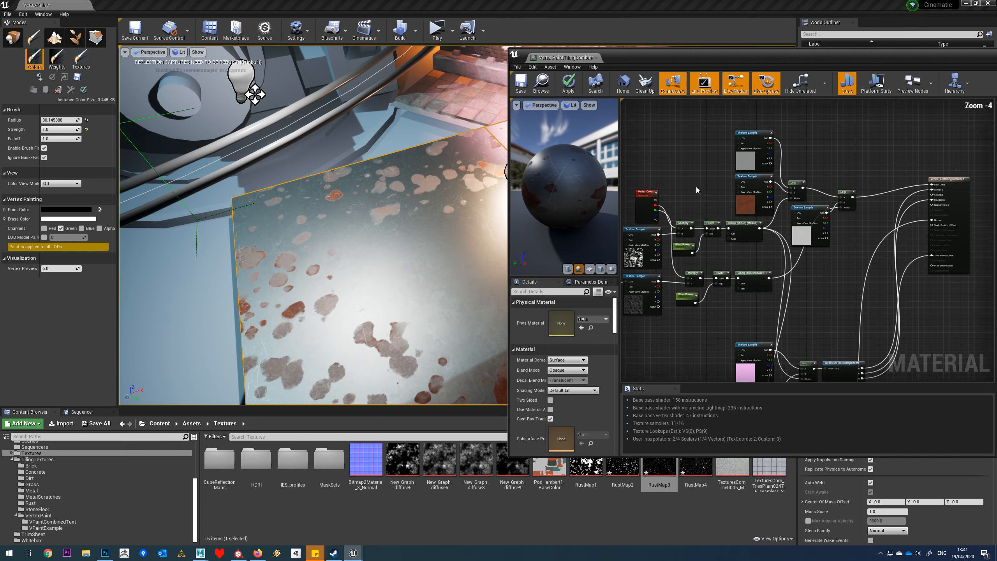
pyautogui.scroll(3, 859, 255)
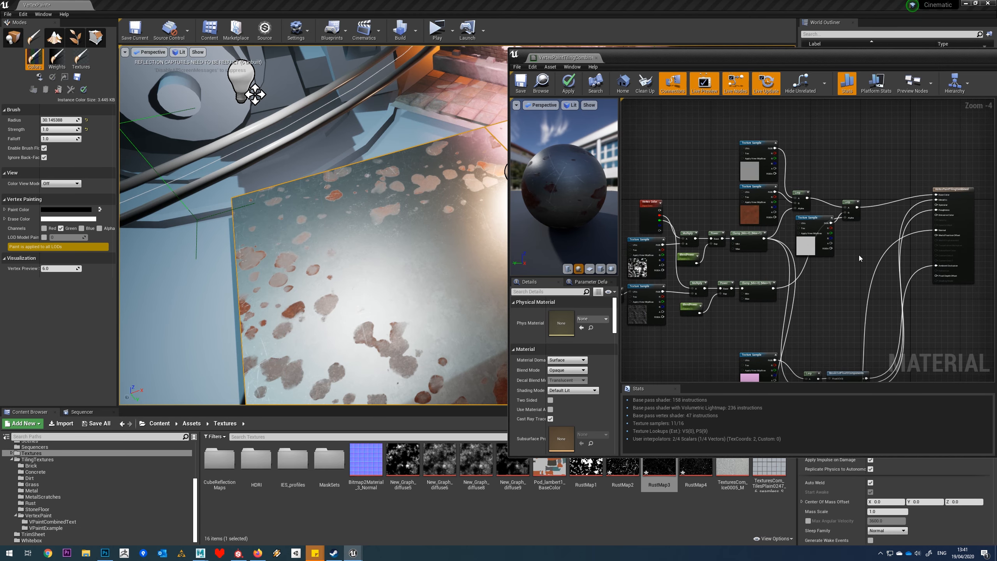
pyautogui.click(765, 235)
pyautogui.moveTo(765, 236); pyautogui.dragTo(813, 295, button='right')
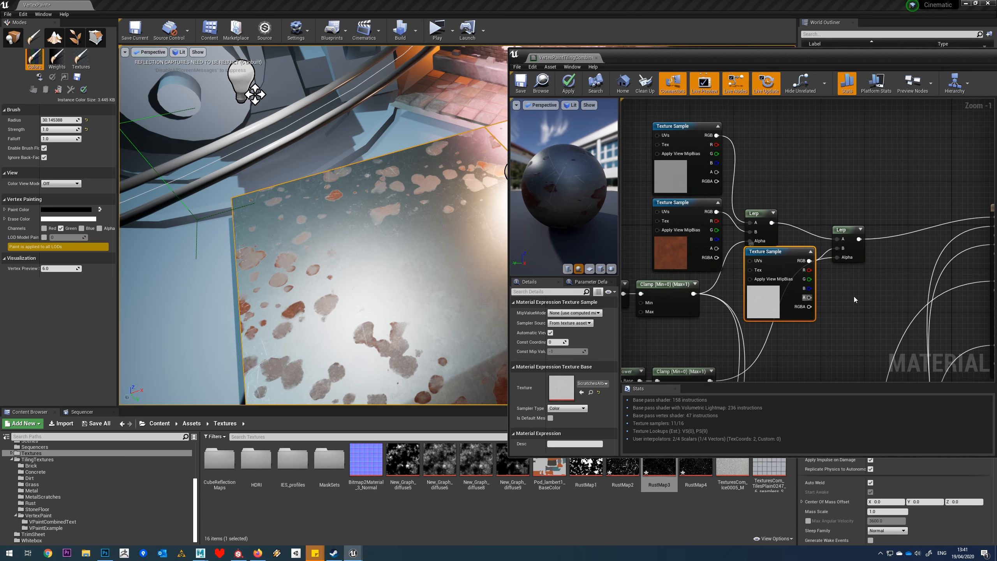
pyautogui.moveTo(656, 315); pyautogui.dragTo(745, 253, button='right')
pyautogui.moveTo(437, 265); pyautogui.dragTo(448, 267, button='right')
pyautogui.moveTo(685, 194); pyautogui.dragTo(831, 150, button='right')
pyautogui.moveTo(739, 343); pyautogui.dragTo(701, 357, button='right')
pyautogui.moveTo(873, 243); pyautogui.dragTo(791, 274, button='right')
pyautogui.scroll(-2, 786, 274)
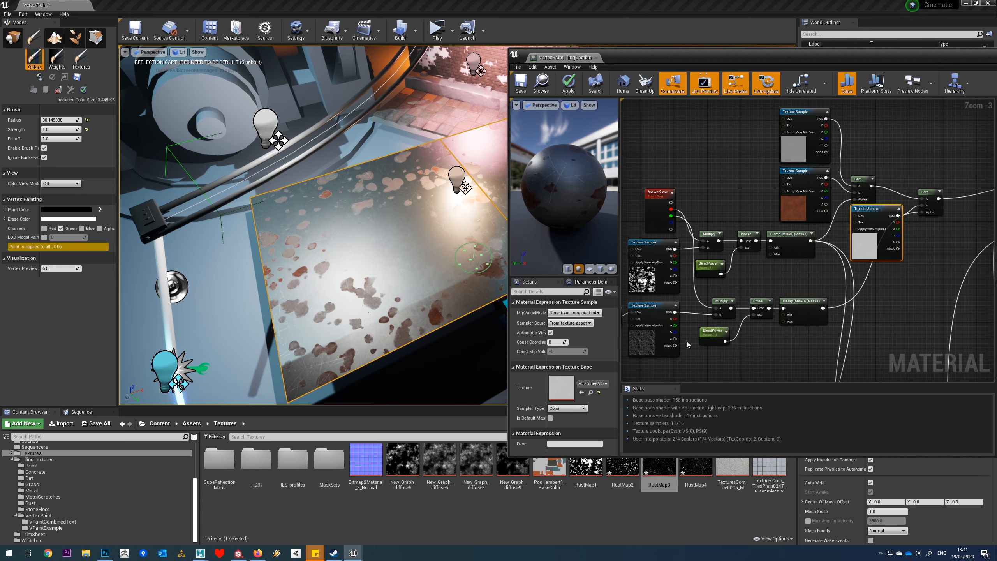
# Try the Grayscale and Masks sampler types on the RustMap3 texture sample.
pyautogui.moveTo(672, 378); pyautogui.dragTo(707, 361, button='right')
pyautogui.moveTo(777, 378); pyautogui.dragTo(750, 269, button='right')
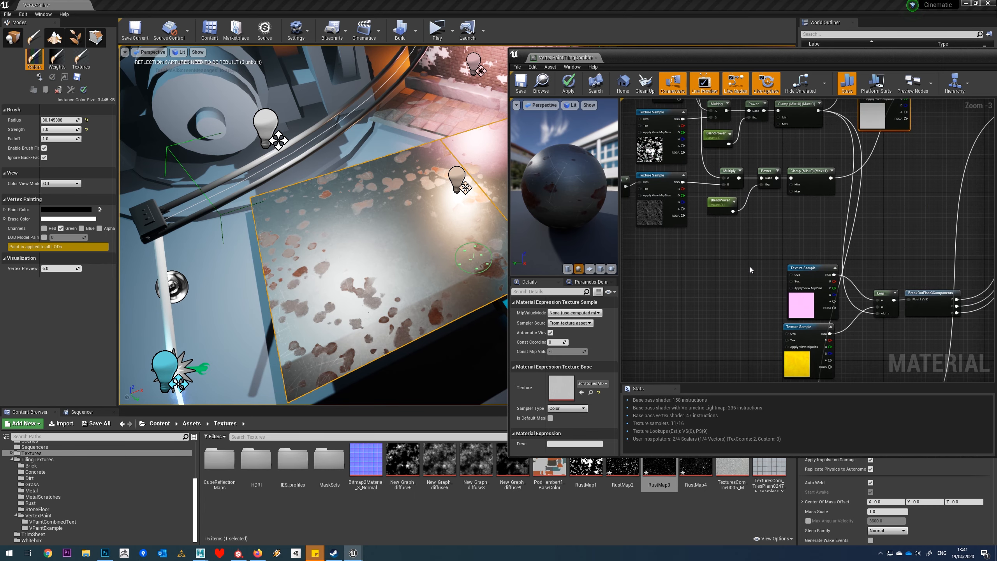
pyautogui.scroll(-2, 749, 269)
pyautogui.scroll(3, 677, 265)
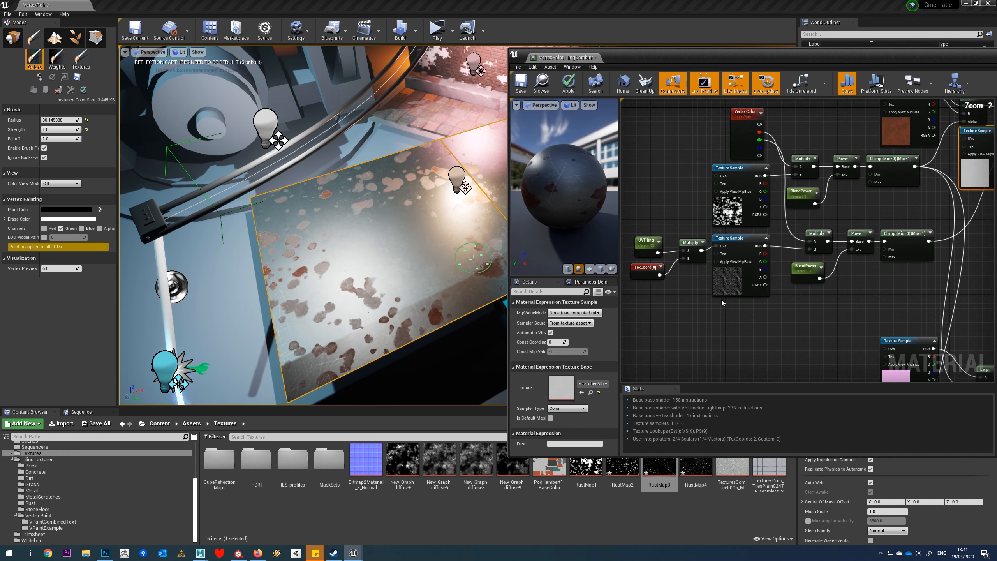
pyautogui.click(724, 293)
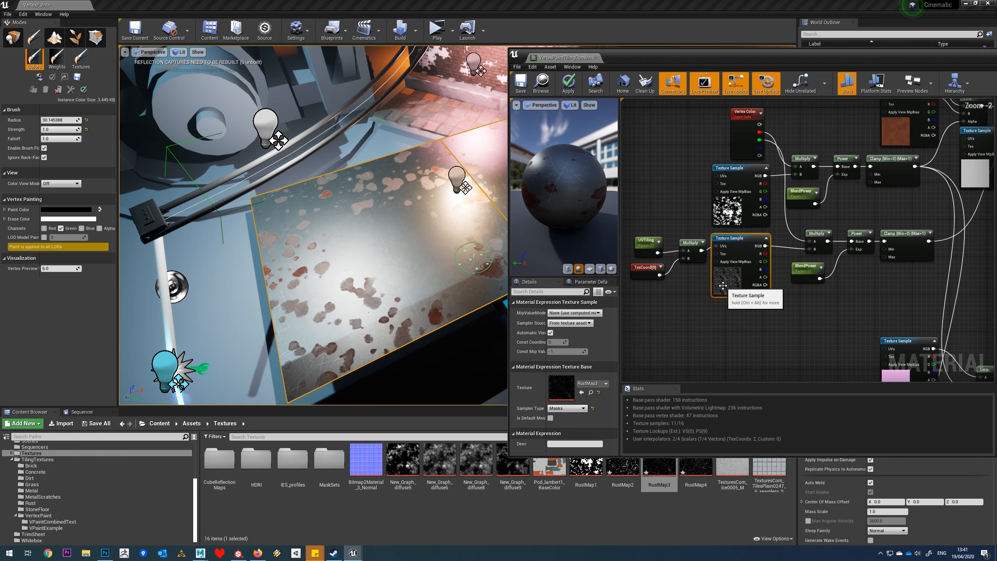
pyautogui.click(569, 409)
pyautogui.click(565, 426)
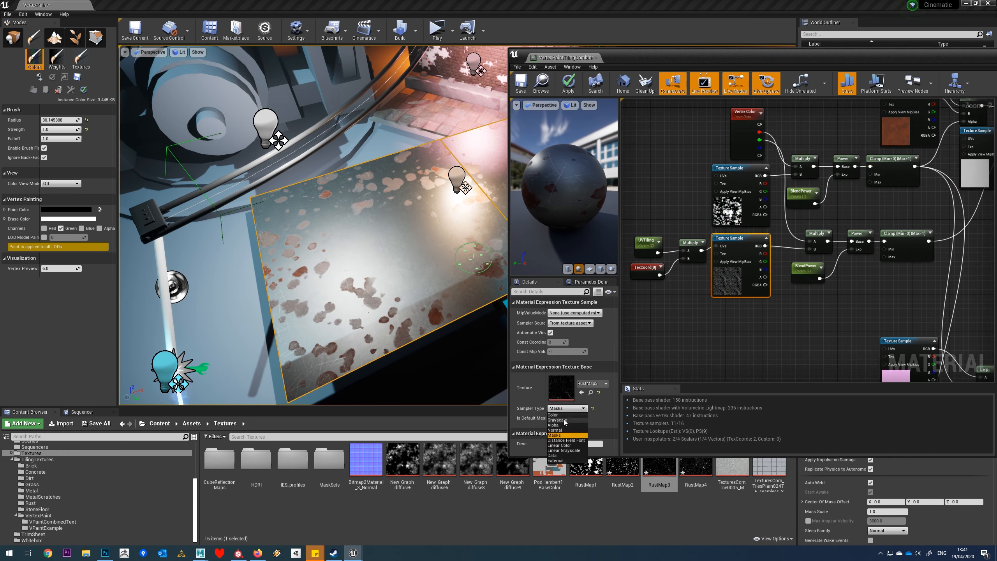
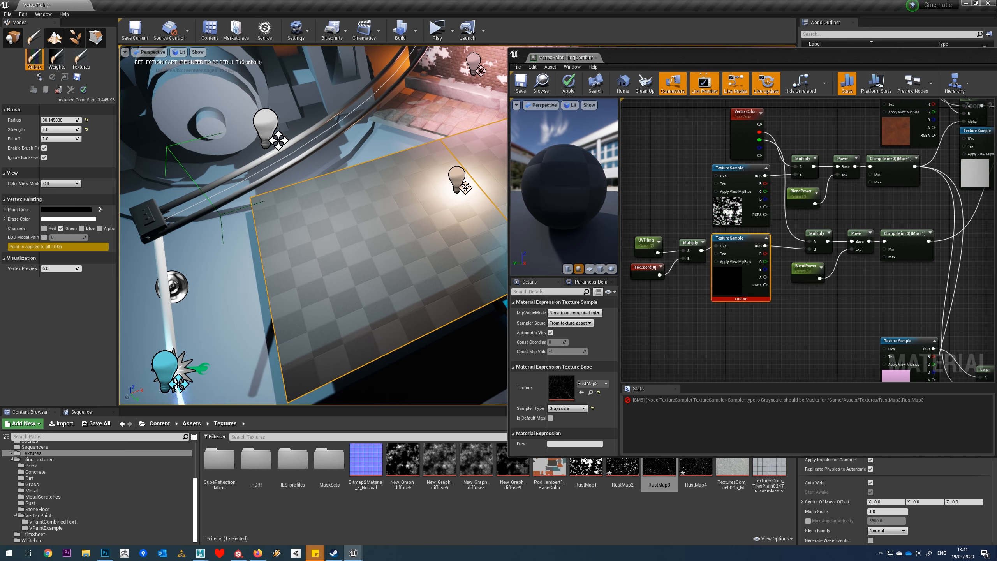
pyautogui.click(573, 409)
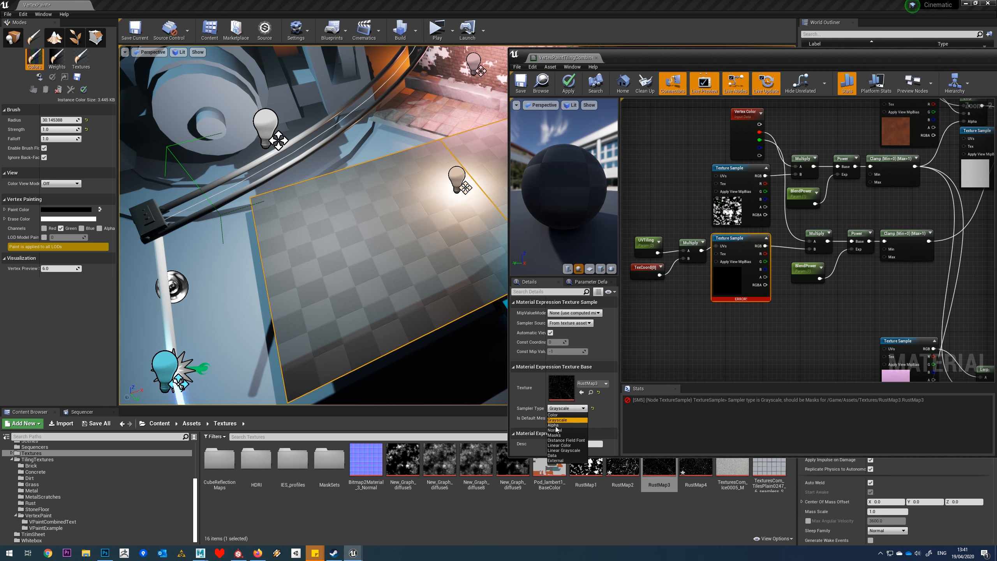
pyautogui.click(557, 436)
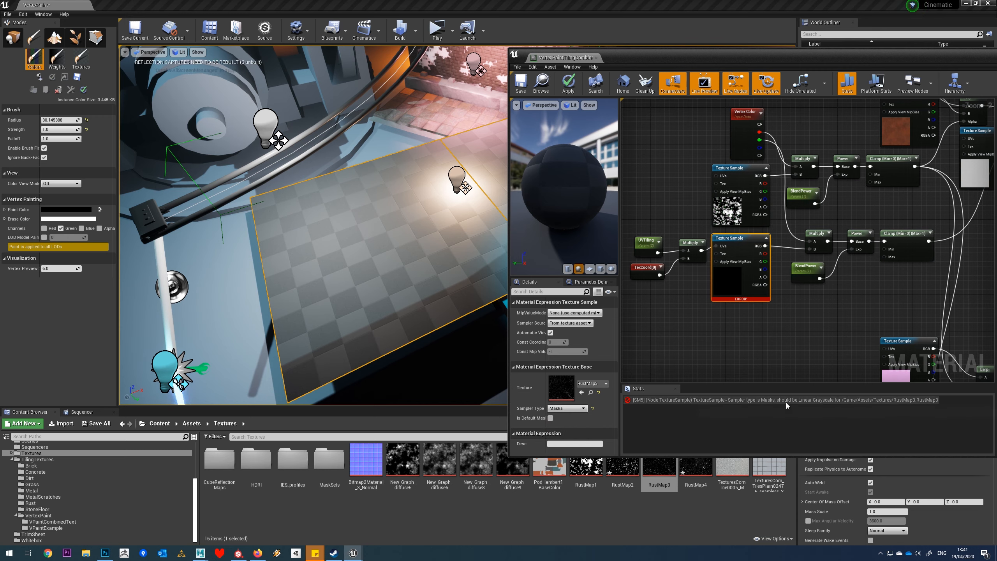
# Set the RustMap3 texture sample's sampler type to Linear Grayscale and save the material.
pyautogui.click(568, 410)
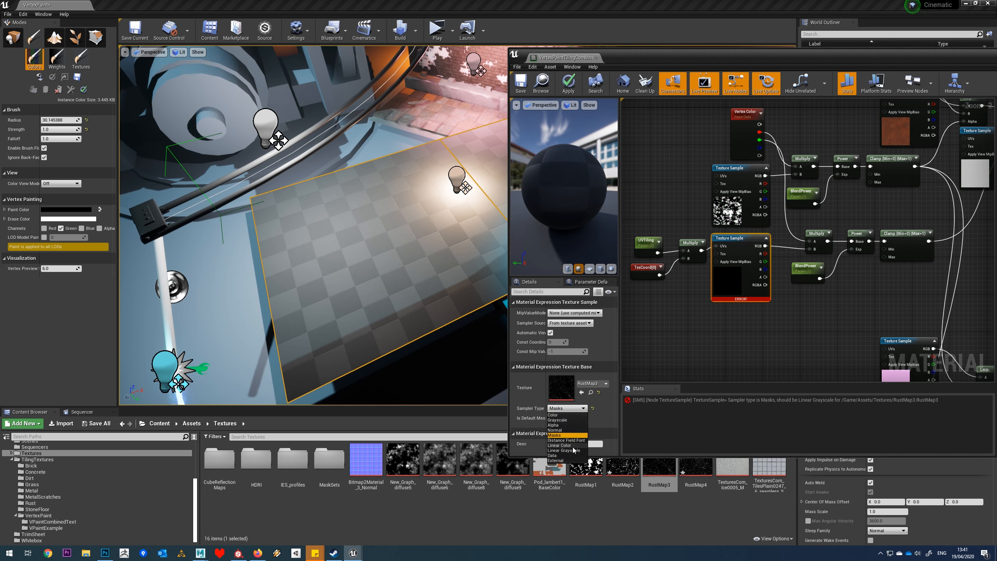
pyautogui.click(565, 451)
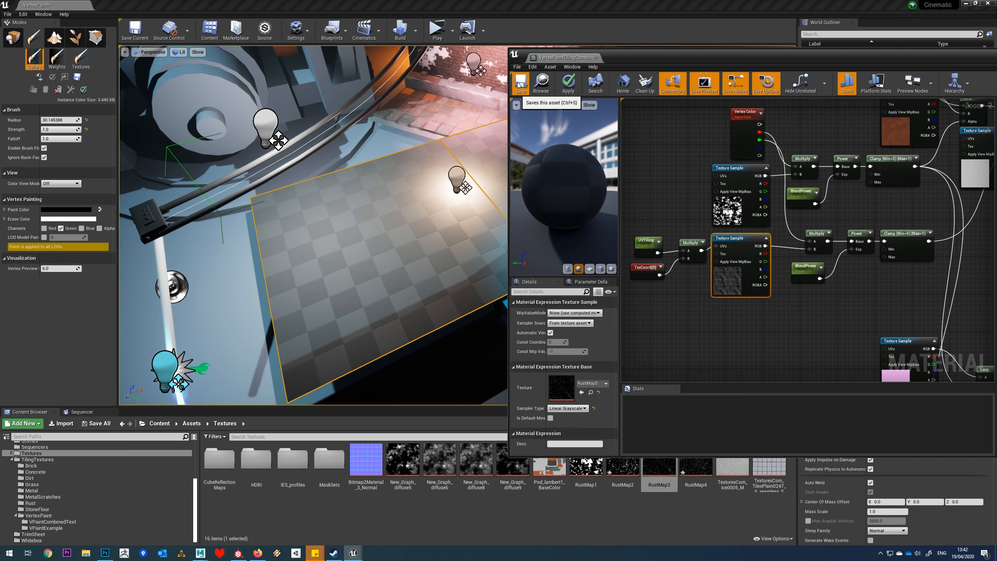
pyautogui.click(520, 85)
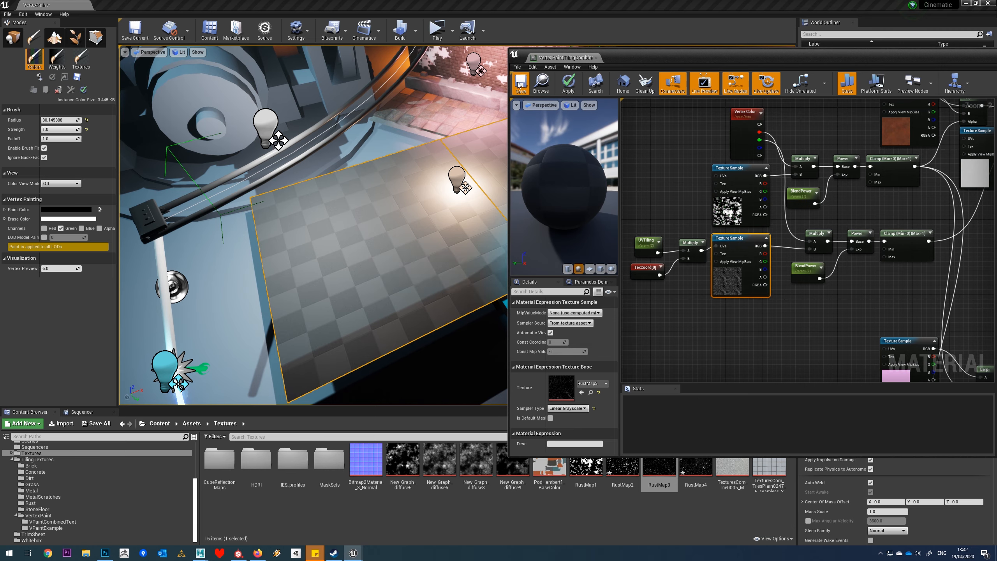
# Feed the first color Lerp directly into Base Color, bypassing the scratches blend, and save.
pyautogui.moveTo(974, 220); pyautogui.dragTo(797, 292, button='right')
pyautogui.moveTo(733, 192); pyautogui.dragTo(925, 186)
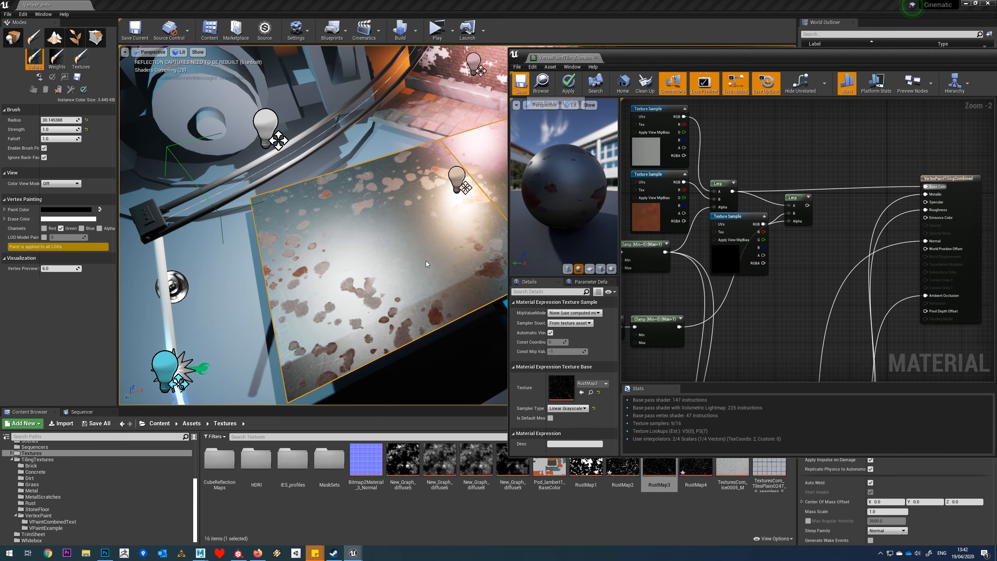
pyautogui.hotkey('ctrl', 's')
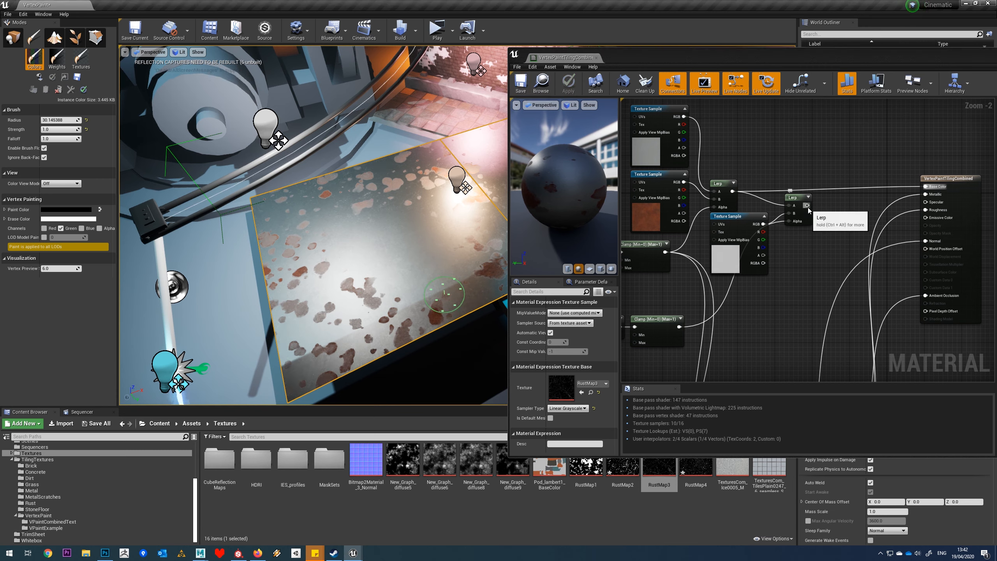
# Reconnect the second color Lerp to Base Color, check the planes in the level, and save the material.
pyautogui.moveTo(807, 205); pyautogui.dragTo(918, 188)
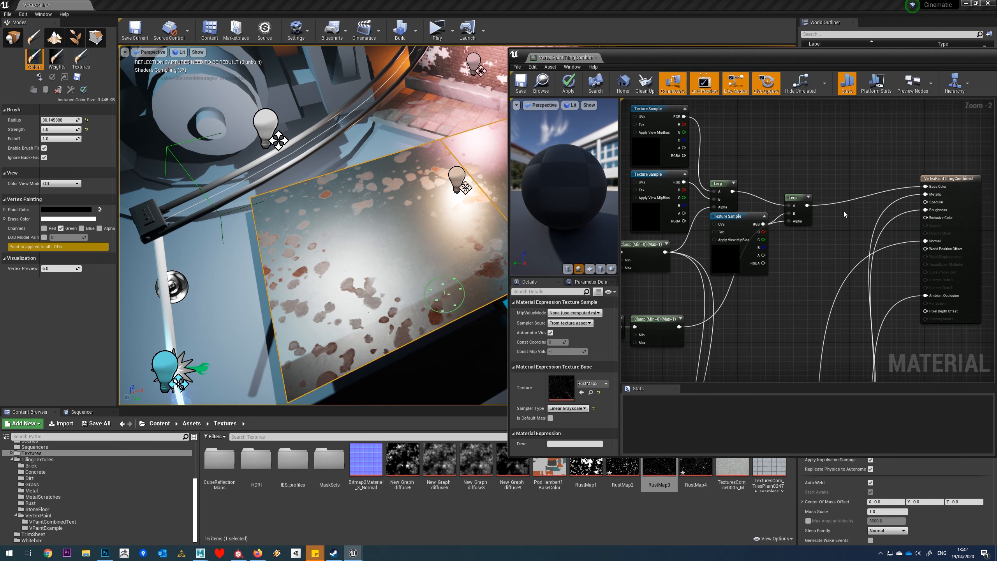
pyautogui.keyDown('alt'); pyautogui.moveTo(377, 244); pyautogui.dragTo(345, 251, button='middle'); pyautogui.keyUp('alt')
pyautogui.keyDown('alt'); pyautogui.moveTo(345, 251); pyautogui.dragTo(400, 252, button='right'); pyautogui.keyUp('alt')
pyautogui.keyDown('alt'); pyautogui.moveTo(354, 252); pyautogui.dragTo(448, 180, button='middle'); pyautogui.keyUp('alt')
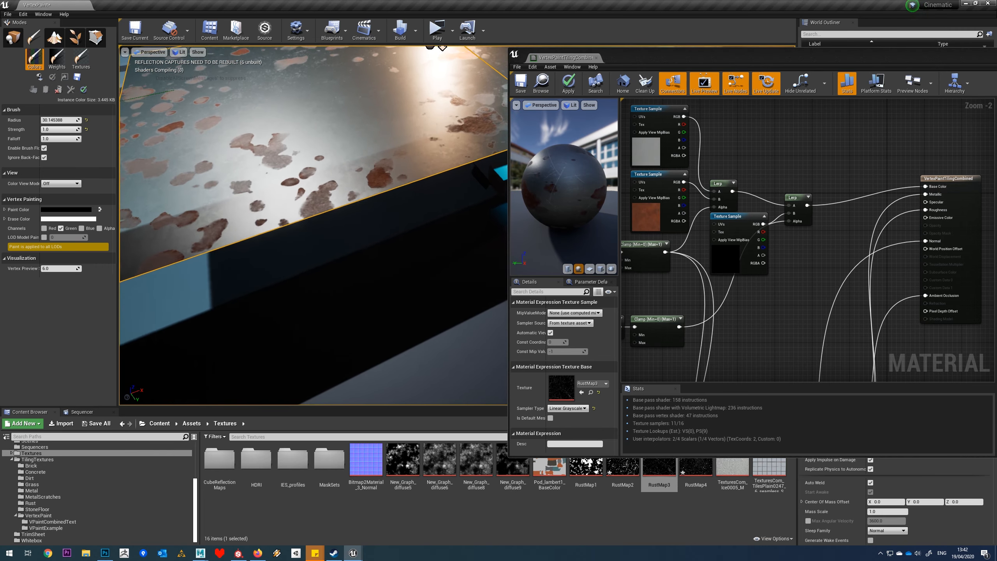
pyautogui.moveTo(314, 226); pyautogui.dragTo(247, 255, button='right')
pyautogui.moveTo(803, 320); pyautogui.dragTo(870, 290, button='right')
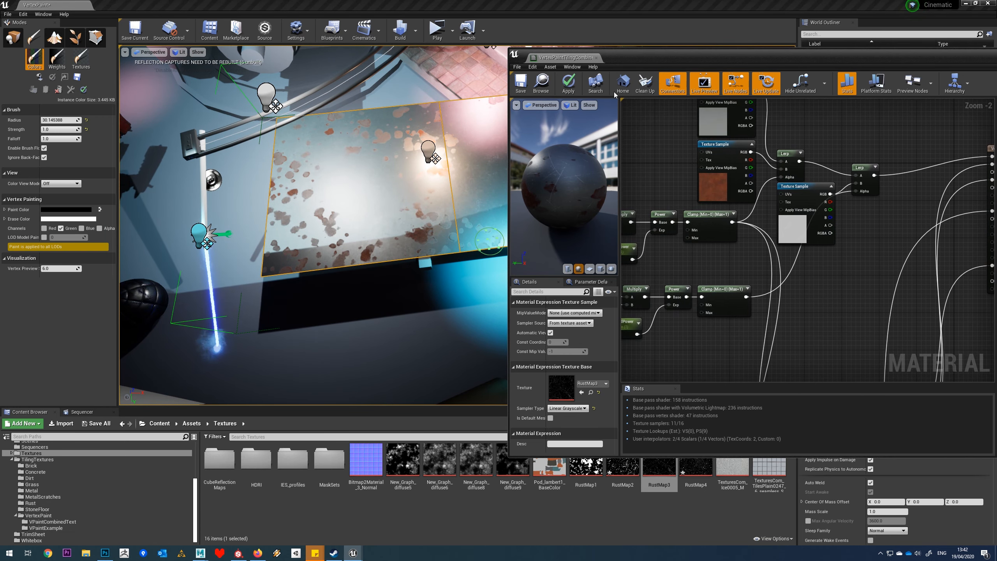
pyautogui.click(519, 83)
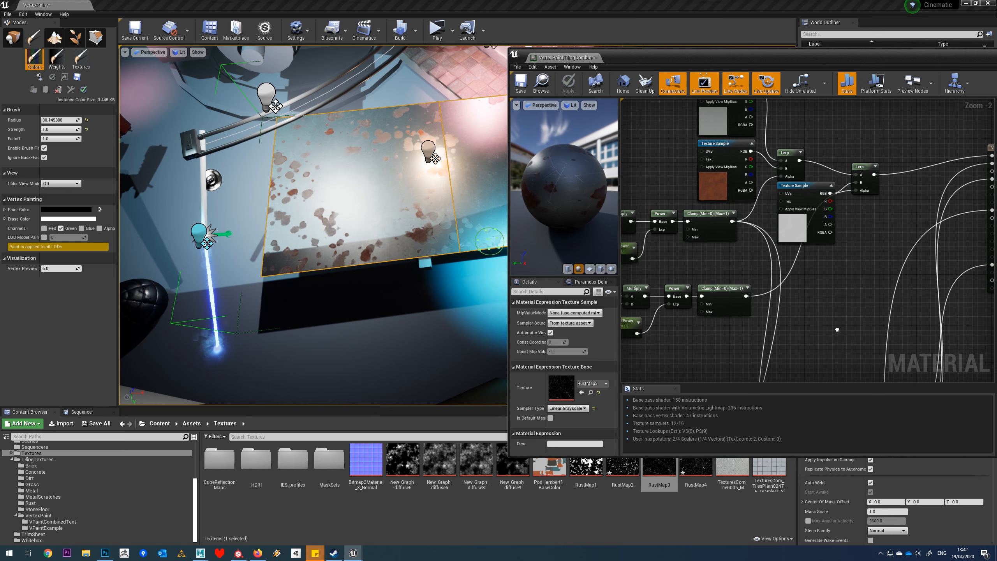
# Move the BreakOutFloat3Components node away from its Lerp and add a new Lerp node in the freed space.
pyautogui.moveTo(833, 329); pyautogui.dragTo(805, 180, button='right')
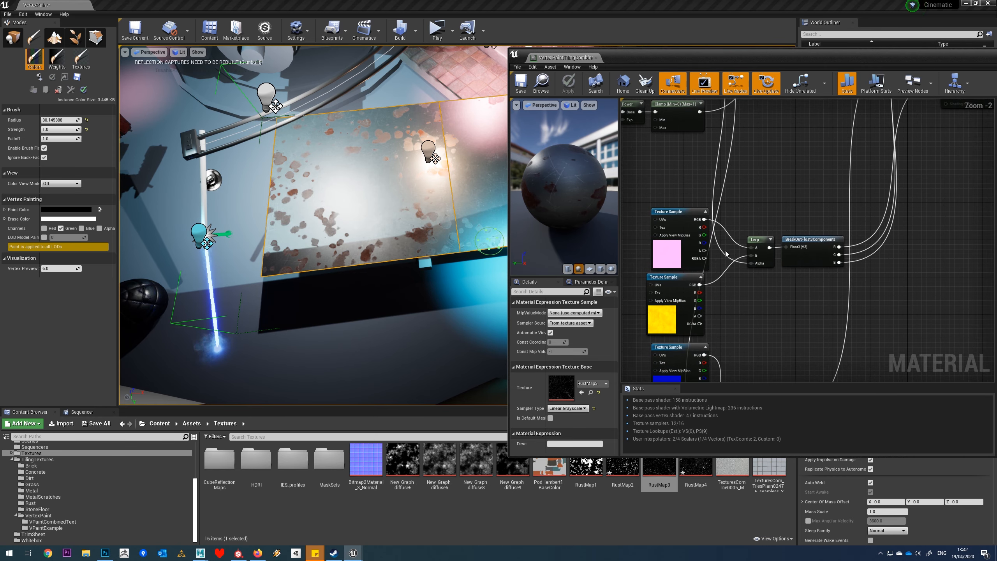
pyautogui.moveTo(667, 258); pyautogui.dragTo(661, 254)
pyautogui.moveTo(758, 203); pyautogui.dragTo(757, 240, button='right')
pyautogui.moveTo(779, 267); pyautogui.dragTo(866, 277)
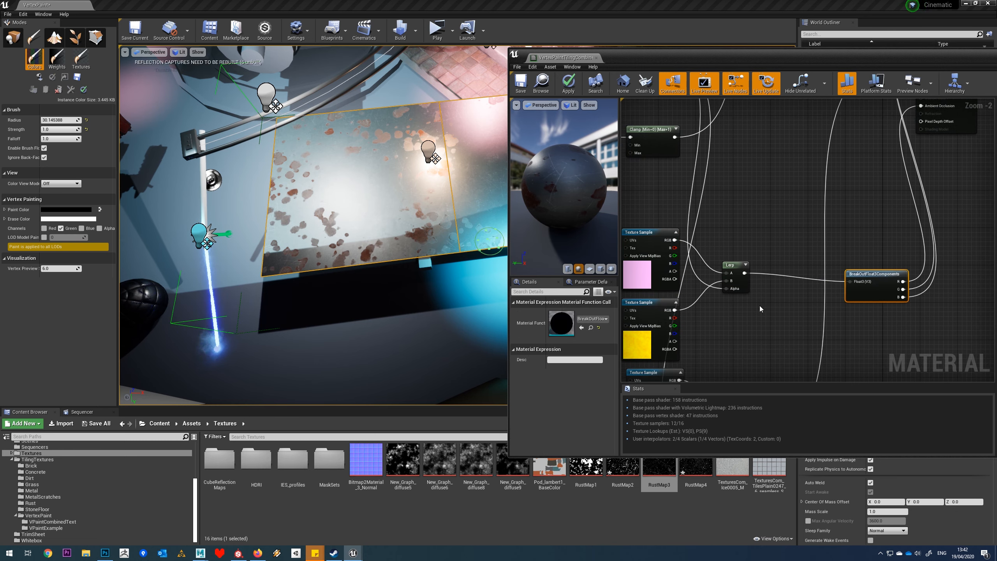
pyautogui.click(798, 311)
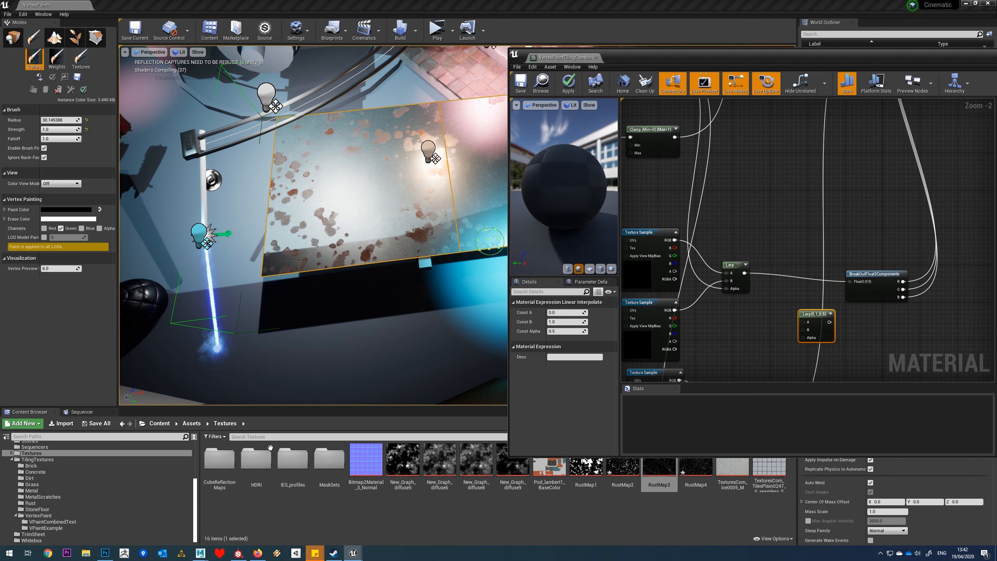
# Add the Scratches_Occlusion texture from the MetalScratches folder and connect the existing Lerp to the new Lerp's A and the texture to B.
pyautogui.click(111, 498)
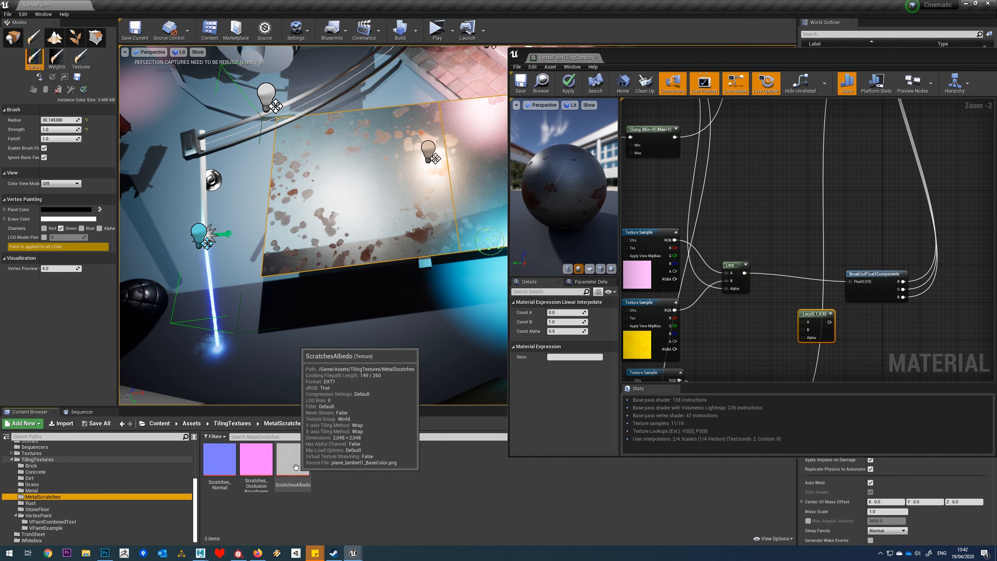
pyautogui.moveTo(256, 463); pyautogui.dragTo(770, 192)
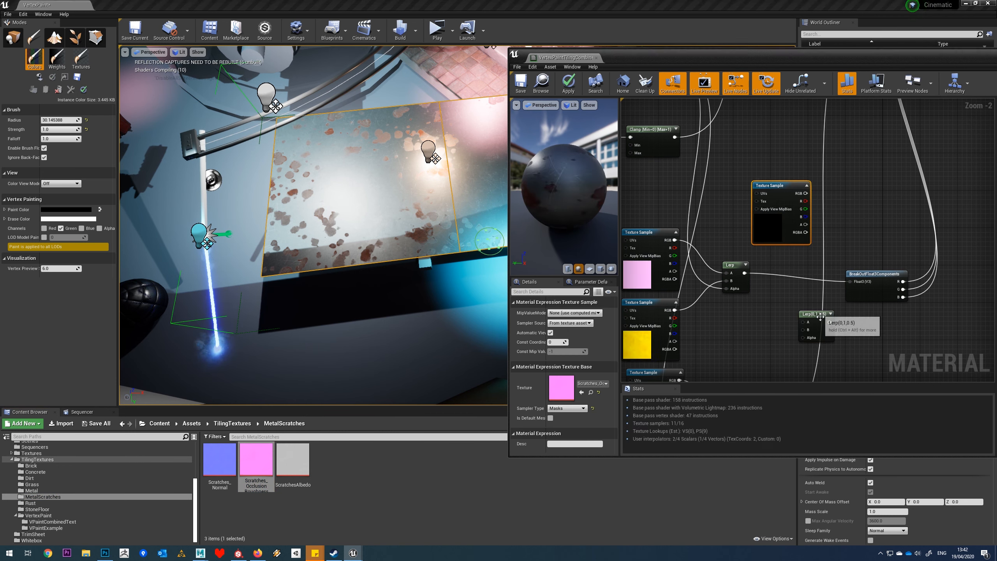
pyautogui.moveTo(812, 314); pyautogui.dragTo(806, 303)
pyautogui.moveTo(745, 273); pyautogui.dragTo(798, 310)
pyautogui.moveTo(806, 193); pyautogui.dragTo(801, 317)
pyautogui.click(769, 185)
pyautogui.moveTo(769, 185); pyautogui.dragTo(730, 301)
pyautogui.scroll(-2, 758, 205)
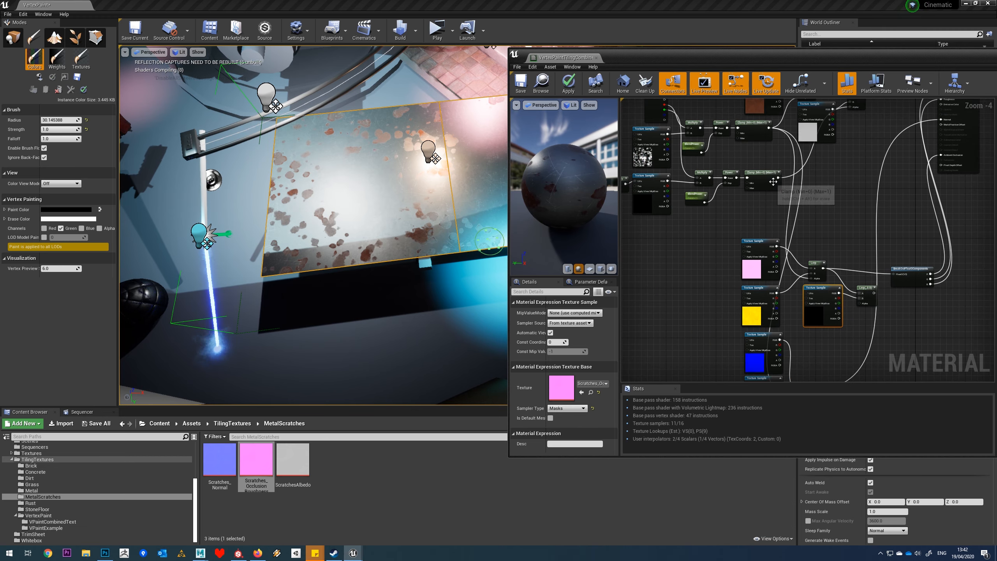
# Drive the new Lerp's Alpha with the scratch mask's Clamp, feed the Lerp into BreakOutFloat3Components, tidy the nodes, and save.
pyautogui.moveTo(777, 178); pyautogui.dragTo(859, 298)
pyautogui.moveTo(865, 235); pyautogui.dragTo(756, 284, button='right')
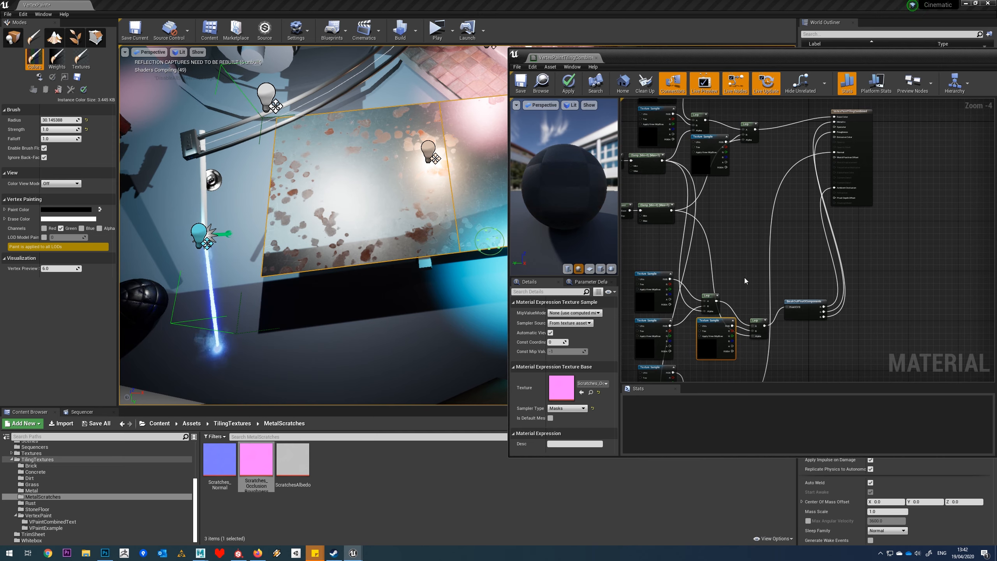
pyautogui.scroll(2, 745, 277)
pyautogui.scroll(1, 789, 221)
pyautogui.moveTo(748, 322); pyautogui.dragTo(750, 337)
pyautogui.moveTo(811, 291); pyautogui.dragTo(805, 270)
pyautogui.click(522, 85)
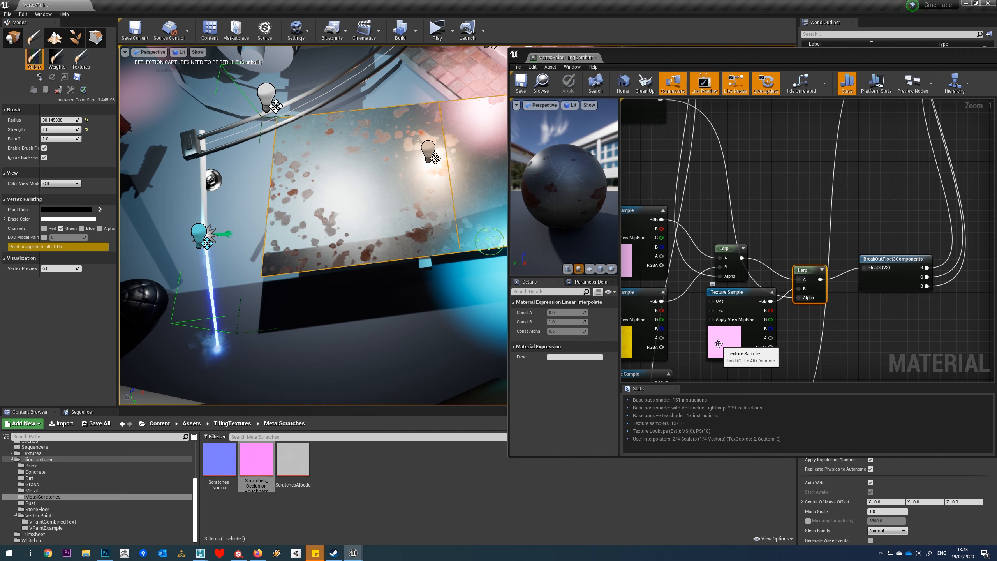
# Add a new Lerp node beyond the Lerp that blends the two normal maps.
pyautogui.scroll(-4, 844, 198)
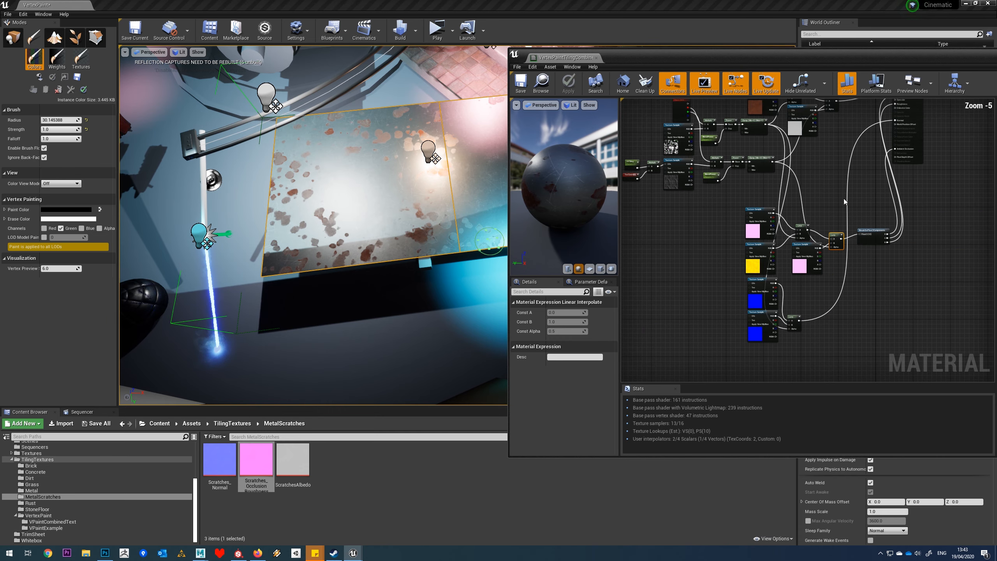
pyautogui.scroll(4, 823, 237)
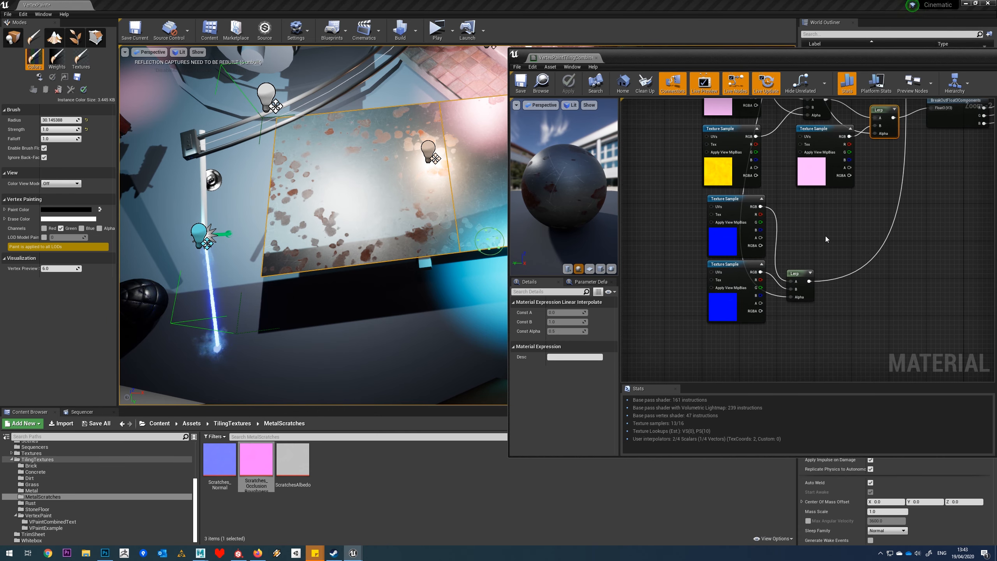
pyautogui.moveTo(814, 260); pyautogui.dragTo(773, 240, button='right')
pyautogui.scroll(-1, 772, 241)
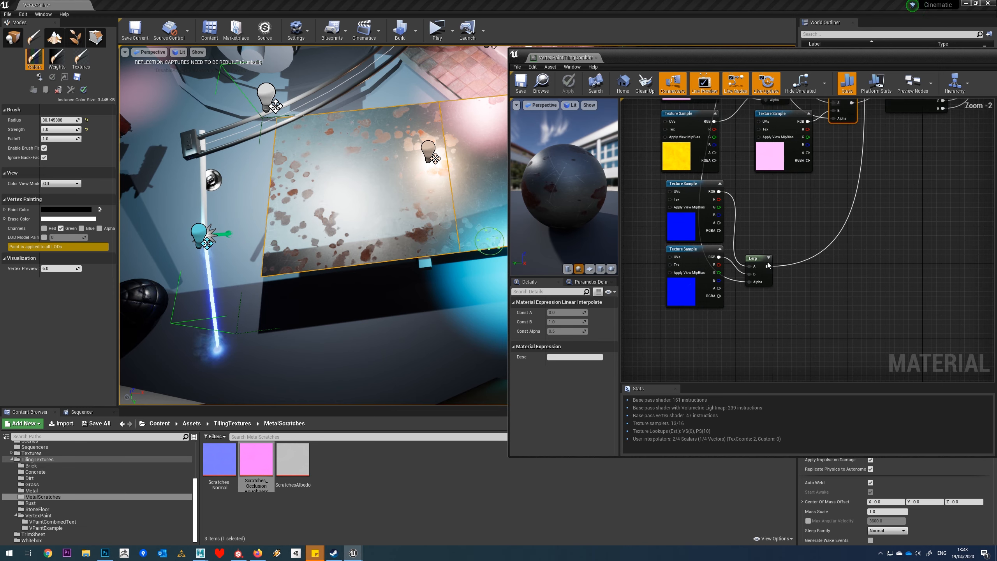
pyautogui.click(834, 273)
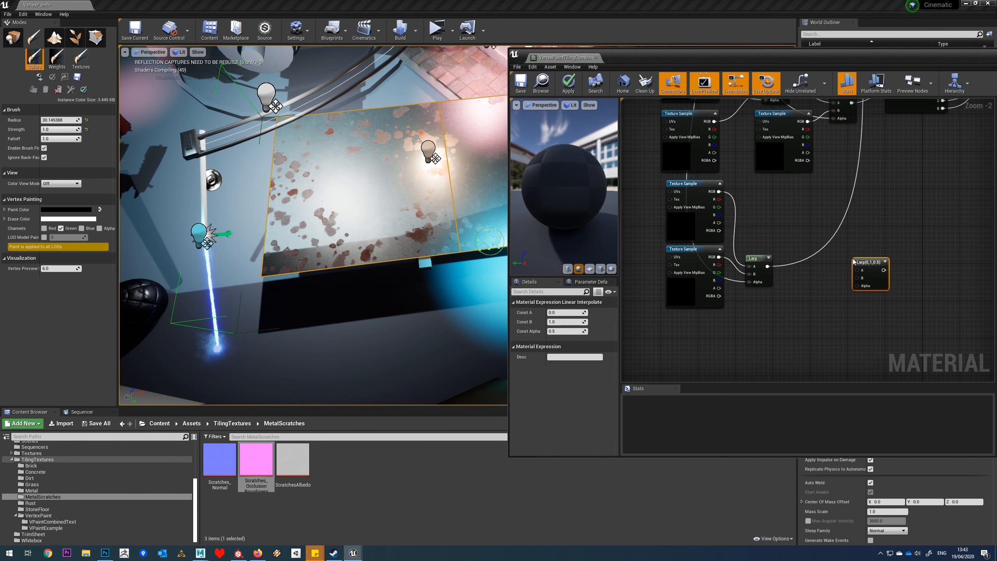
pyautogui.click(852, 259)
# Add the Scratches_Normal texture and connect the existing normal Lerp to the new Lerp's A and the texture to B.
pyautogui.click(220, 485)
pyautogui.moveTo(220, 485); pyautogui.dragTo(767, 316)
pyautogui.moveTo(767, 267); pyautogui.dragTo(858, 271)
pyautogui.moveTo(820, 327); pyautogui.dragTo(858, 278)
pyautogui.moveTo(796, 330); pyautogui.dragTo(788, 307)
# Connect the scratch mask's Clamp to the new normal Lerp's Alpha and route that Lerp into the material's Normal input.
pyautogui.moveTo(816, 179); pyautogui.dragTo(834, 278, button='right')
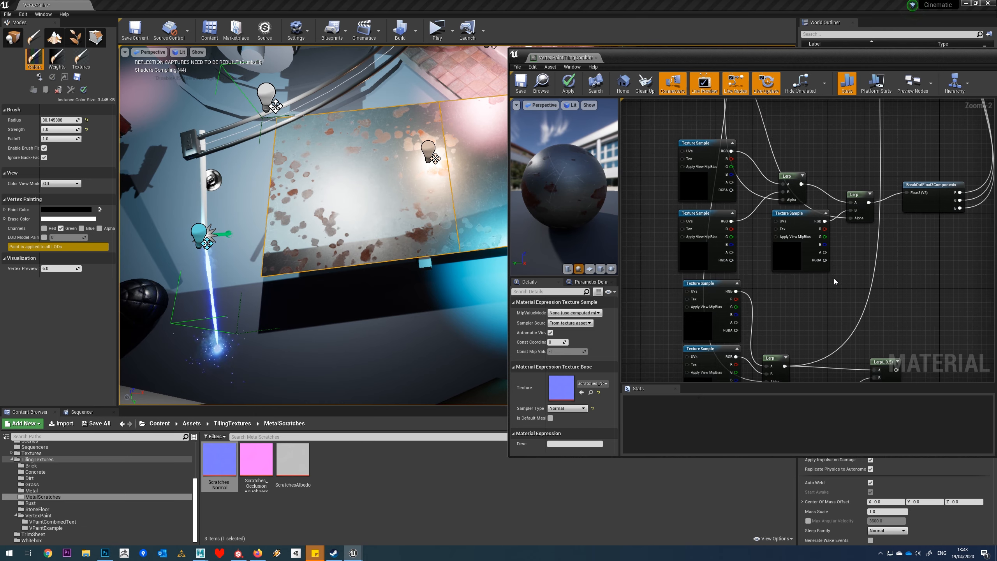
pyautogui.scroll(-4, 833, 278)
pyautogui.scroll(2, 825, 259)
pyautogui.moveTo(761, 191); pyautogui.dragTo(764, 231, button='right')
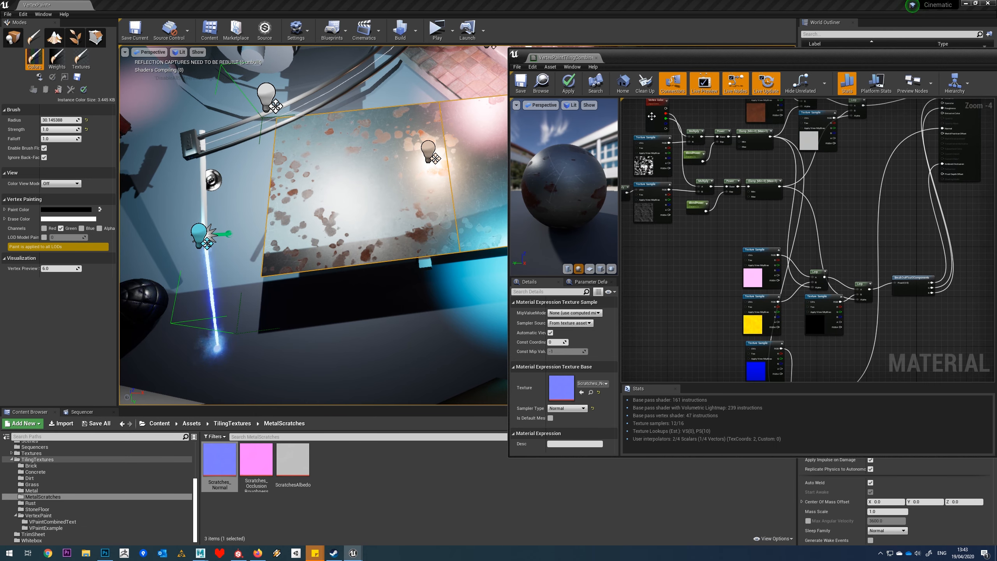
pyautogui.moveTo(666, 118); pyautogui.dragTo(820, 313)
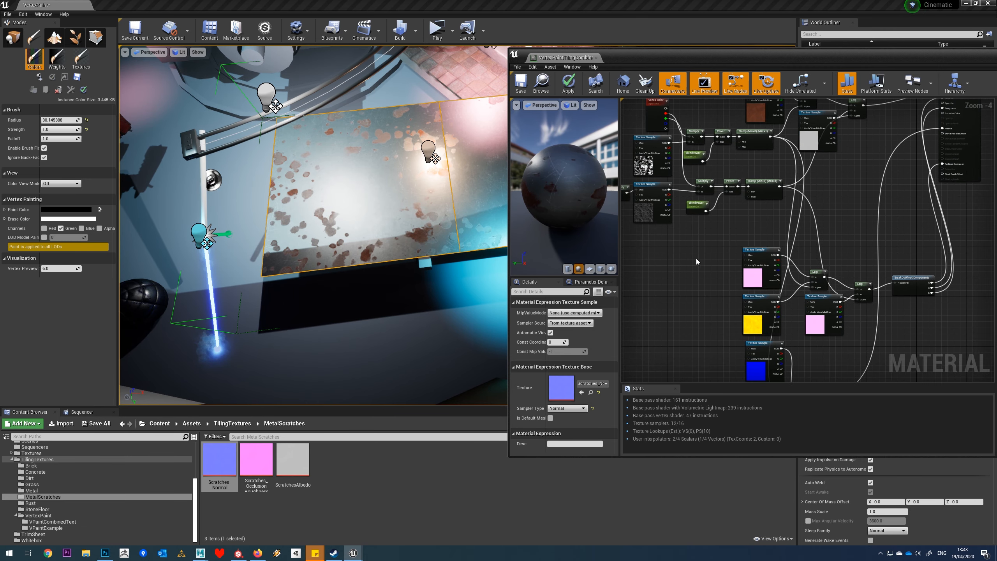
pyautogui.click(696, 259)
pyautogui.moveTo(801, 215); pyautogui.dragTo(721, 166, button='right')
pyautogui.moveTo(699, 137); pyautogui.dragTo(865, 142)
pyautogui.scroll(-2, 818, 150)
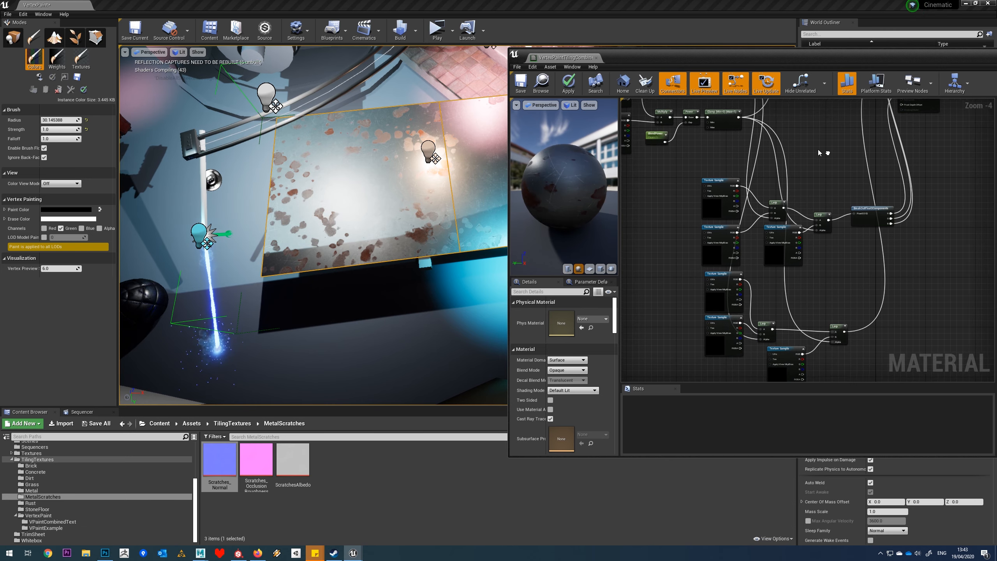
pyautogui.scroll(2, 810, 161)
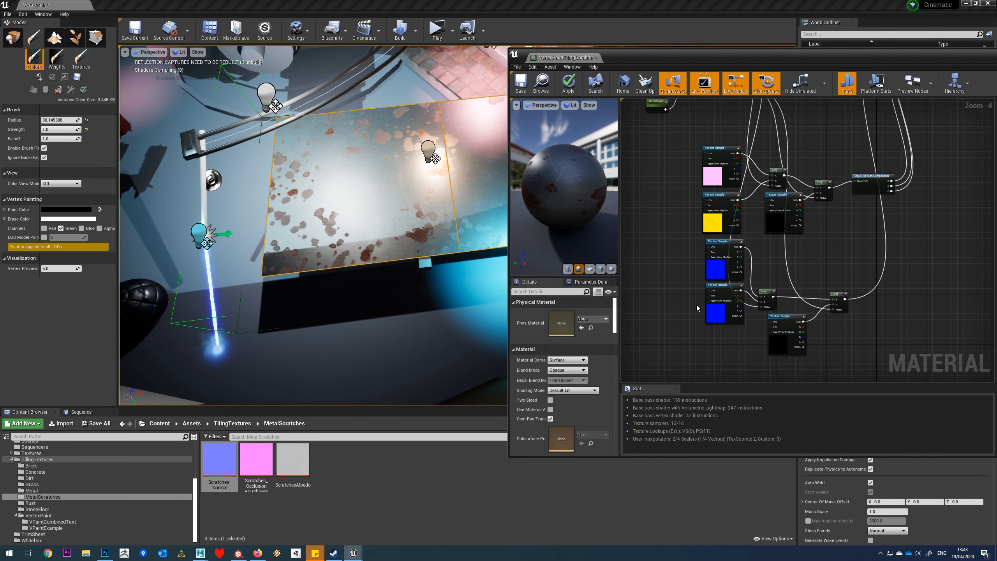
# Tidy the graph by realigning the normal-map samples and moving the occlusion blend nodes up toward the masks, and save the material.
pyautogui.moveTo(697, 308); pyautogui.dragTo(725, 271)
pyautogui.moveTo(724, 319); pyautogui.dragTo(721, 339)
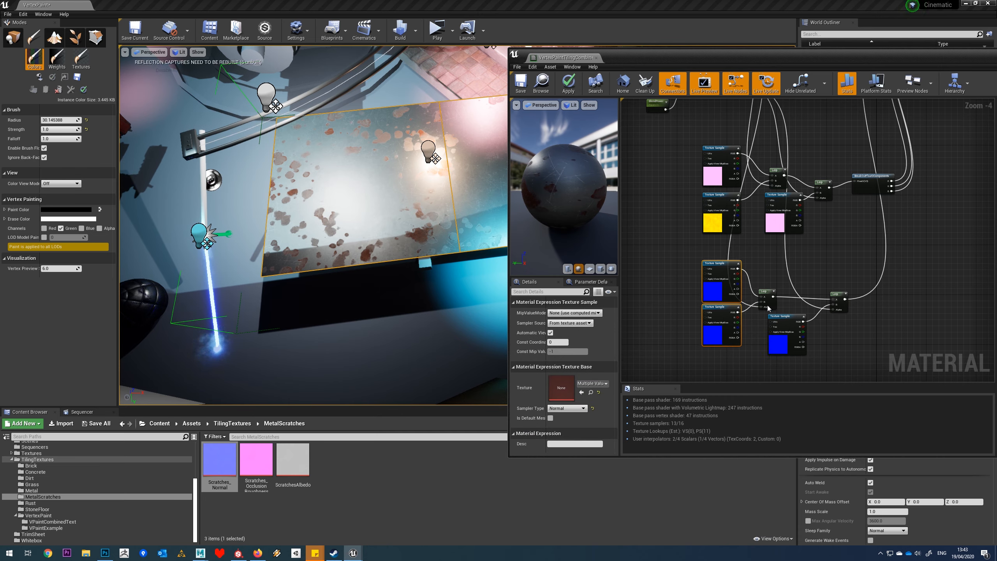
pyautogui.moveTo(819, 239); pyautogui.dragTo(815, 357, button='right')
pyautogui.moveTo(679, 253); pyautogui.dragTo(879, 360)
pyautogui.moveTo(863, 314); pyautogui.dragTo(865, 262)
pyautogui.moveTo(867, 305); pyautogui.dragTo(869, 155, button='right')
pyautogui.moveTo(690, 216); pyautogui.dragTo(859, 196)
pyautogui.moveTo(851, 173); pyautogui.dragTo(855, 380, button='right')
pyautogui.click(521, 83)
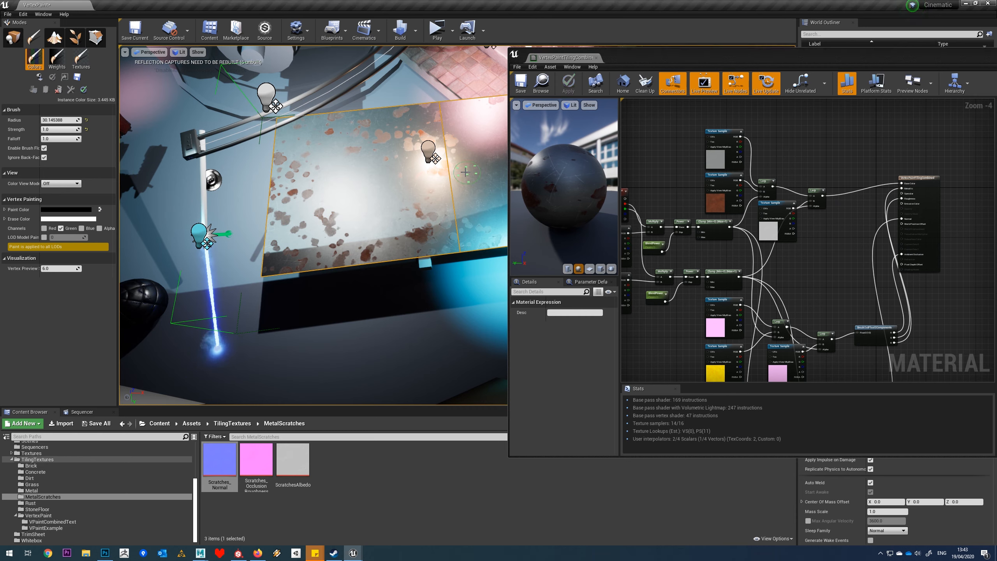
# Examine the painted plane in the level and the material's vertex color masks, blend nodes and texture sampler usage.
pyautogui.moveTo(702, 272); pyautogui.dragTo(745, 294, button='right')
pyautogui.moveTo(392, 220); pyautogui.dragTo(436, 185, button='right')
pyautogui.moveTo(394, 315); pyautogui.dragTo(367, 348, button='right')
pyautogui.scroll(-3, 394, 316)
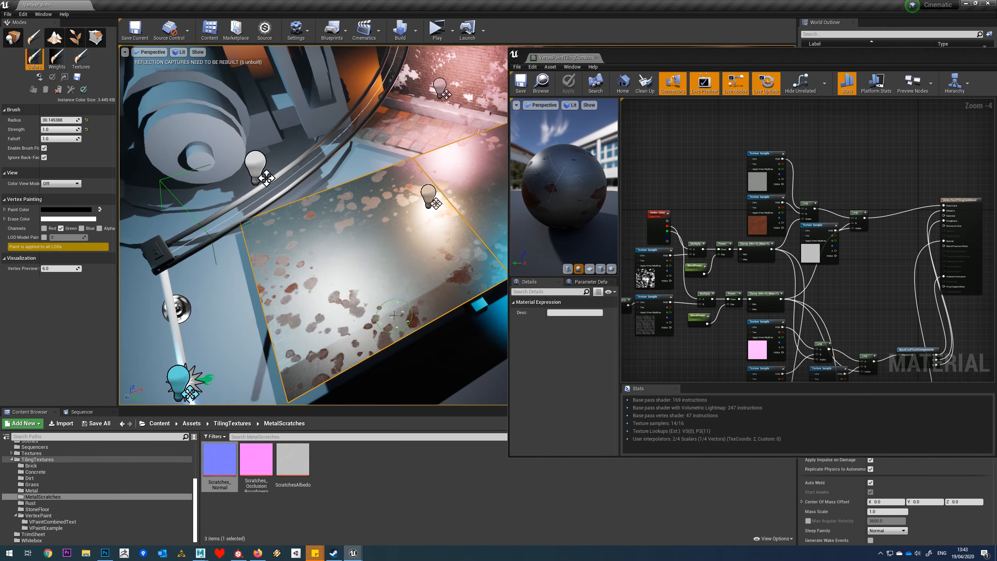
pyautogui.scroll(2, 748, 273)
pyautogui.moveTo(749, 273); pyautogui.dragTo(829, 262, button='right')
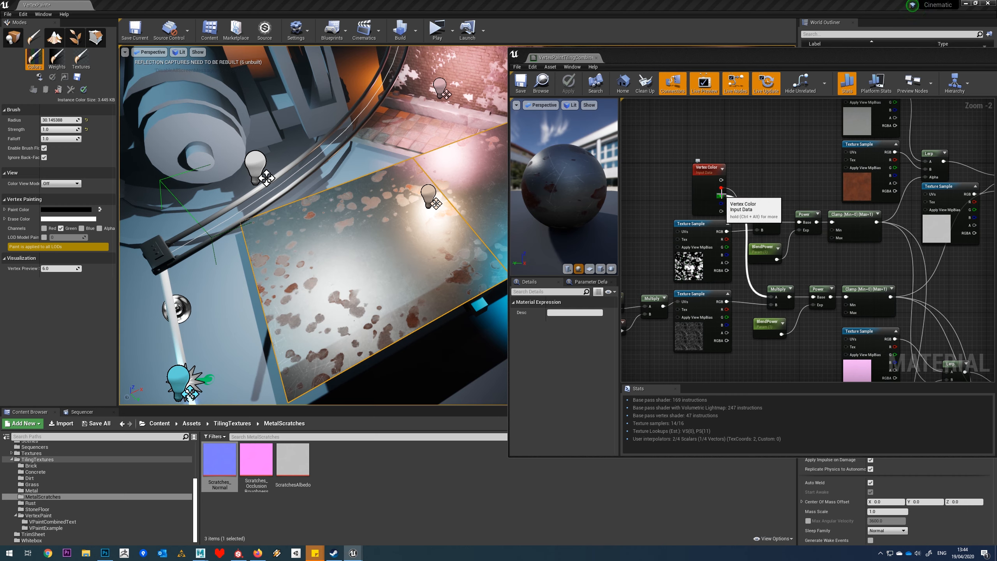
pyautogui.moveTo(784, 184); pyautogui.dragTo(756, 179, button='right')
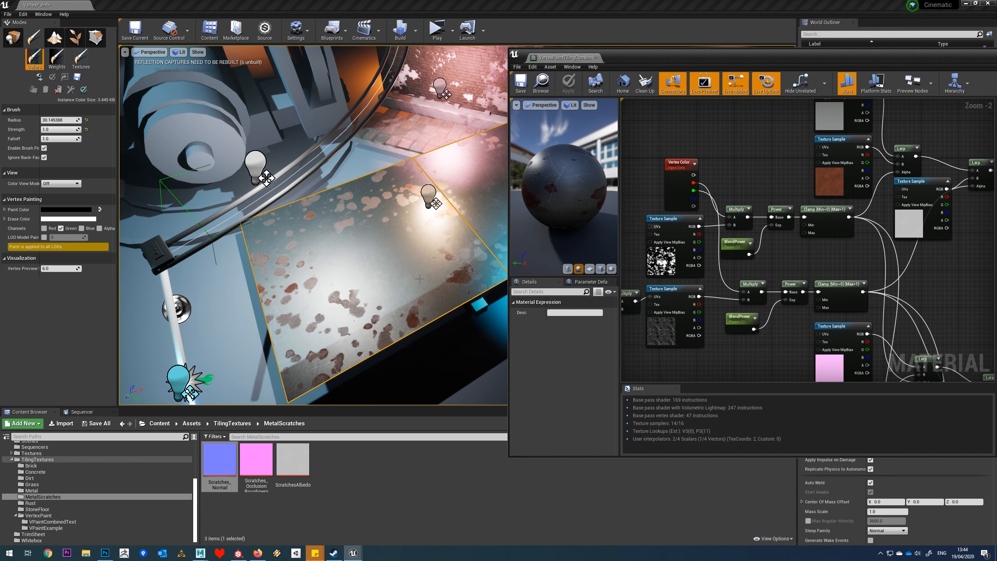
pyautogui.scroll(-3, 905, 289)
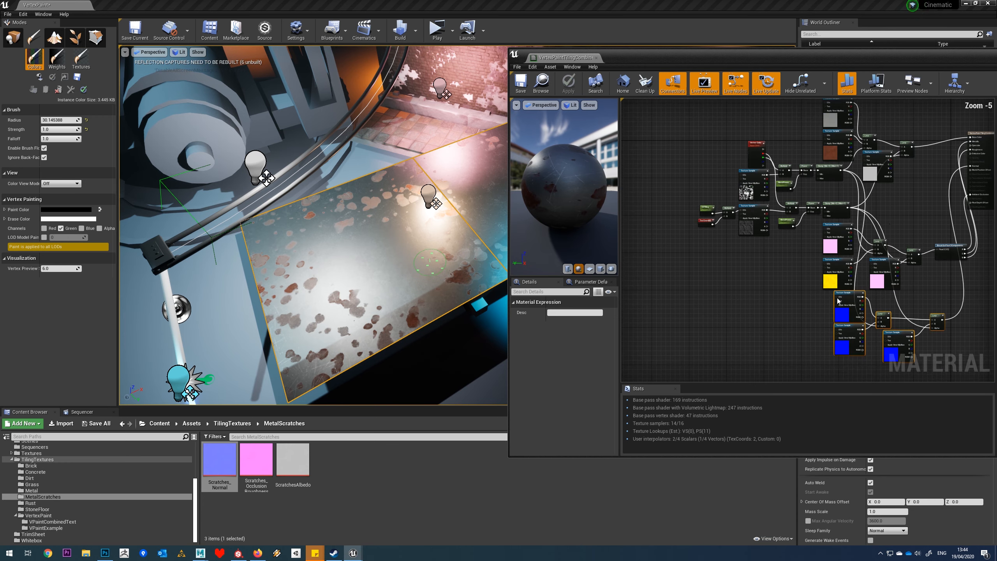
pyautogui.scroll(1, 891, 216)
pyautogui.moveTo(891, 216); pyautogui.dragTo(832, 227, button='right')
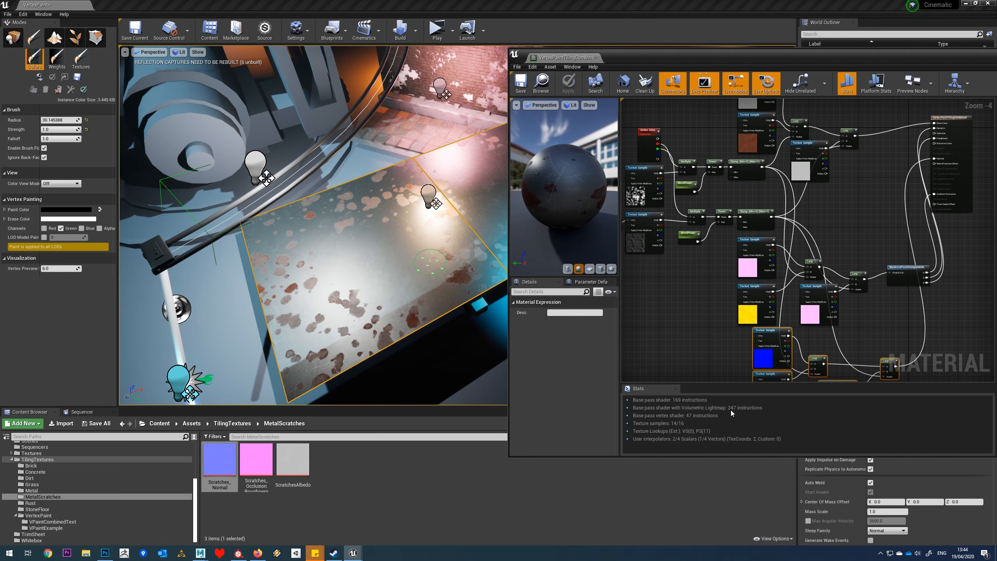
# Set the sampler source of the metal and rust occlusion texture samples to Shared: Wrap.
pyautogui.moveTo(694, 313); pyautogui.dragTo(711, 300, button='right')
pyautogui.click(769, 237)
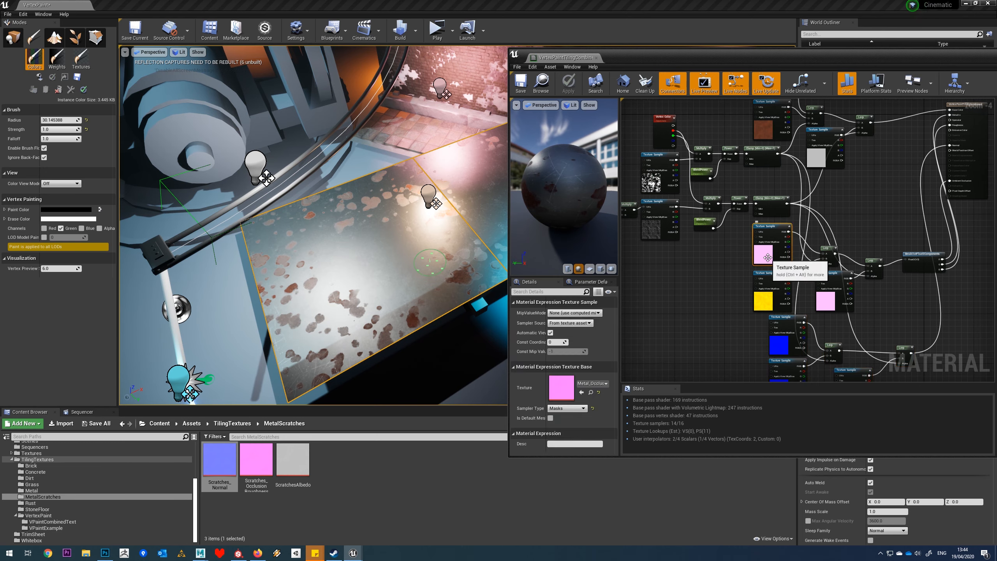
pyautogui.click(585, 322)
pyautogui.click(571, 338)
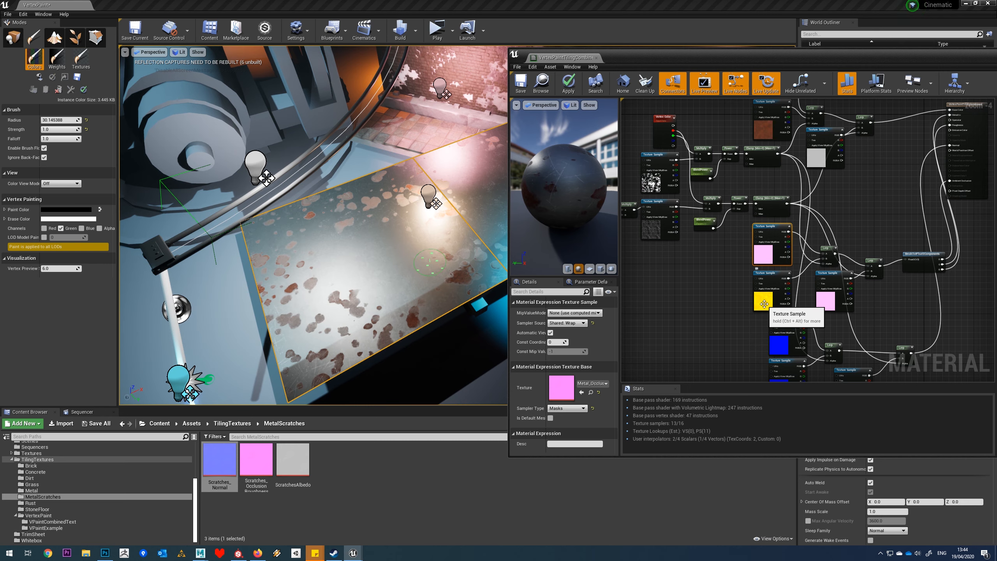
pyautogui.click(764, 304)
pyautogui.click(569, 323)
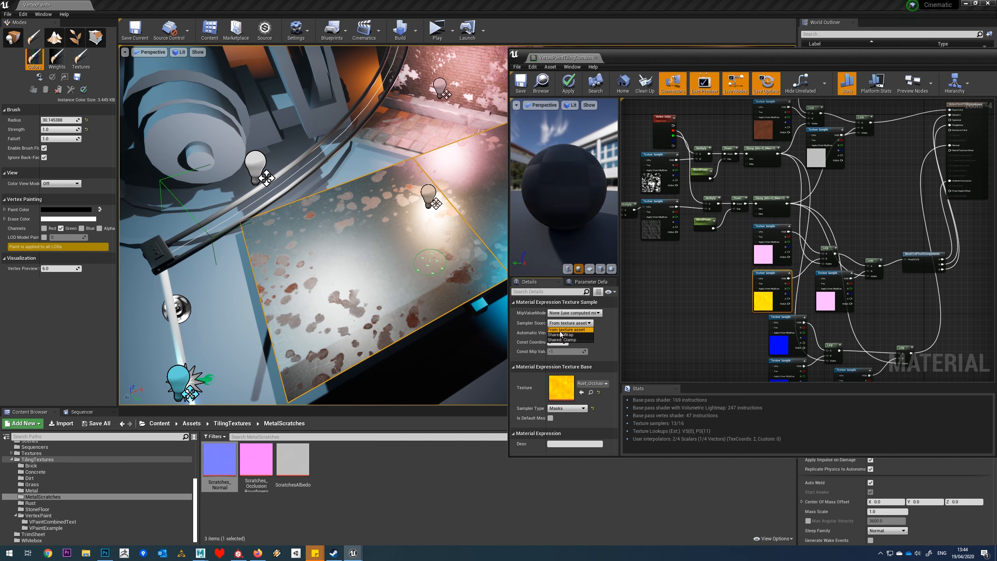
pyautogui.click(561, 335)
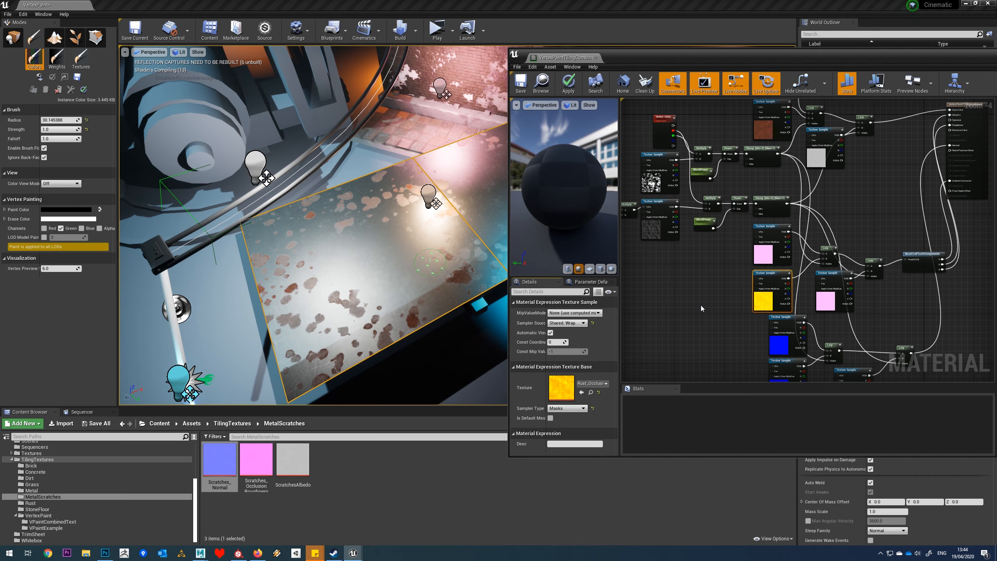
# Set the sampler source of the metal albedo and scratches albedo texture samples to Shared: Wrap.
pyautogui.moveTo(734, 371); pyautogui.dragTo(719, 327, button='right')
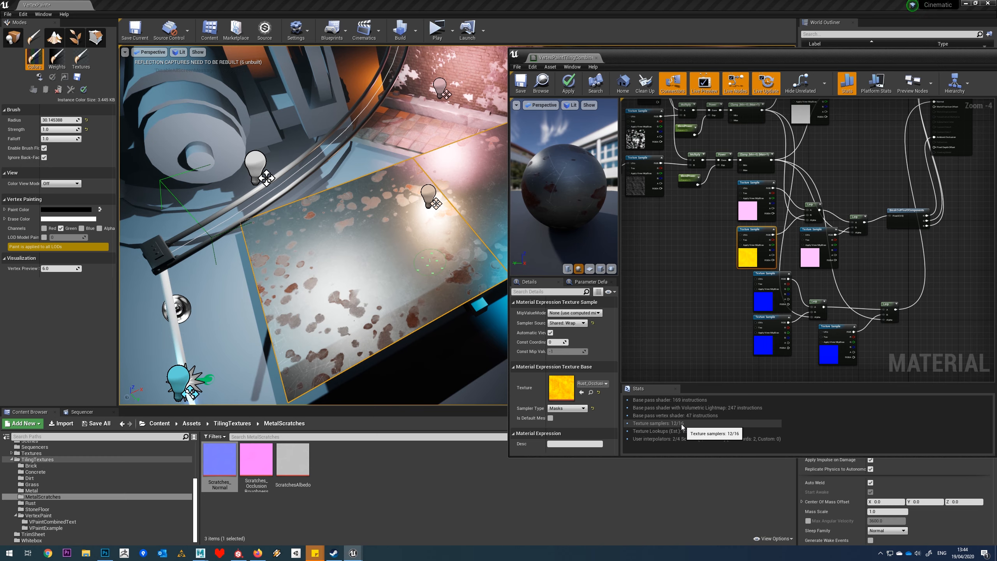
pyautogui.moveTo(703, 251); pyautogui.dragTo(753, 335, button='right')
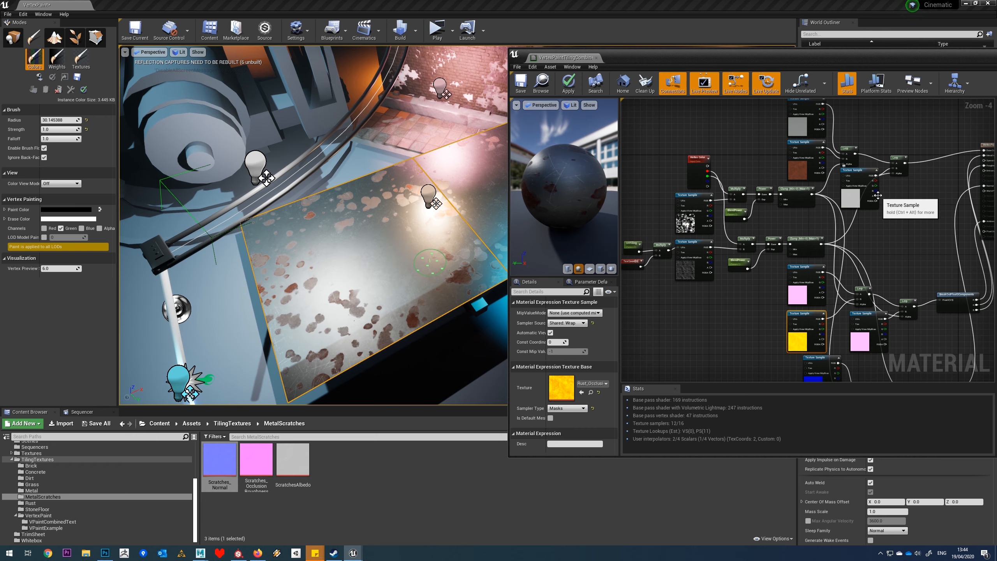
pyautogui.moveTo(756, 167); pyautogui.dragTo(751, 190, button='right')
pyautogui.click(793, 148)
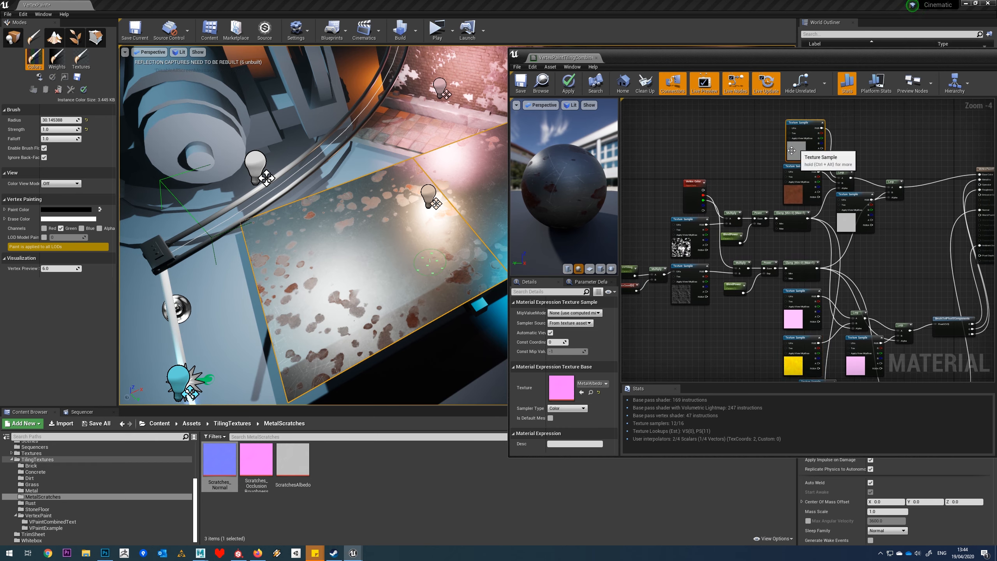
pyautogui.click(572, 323)
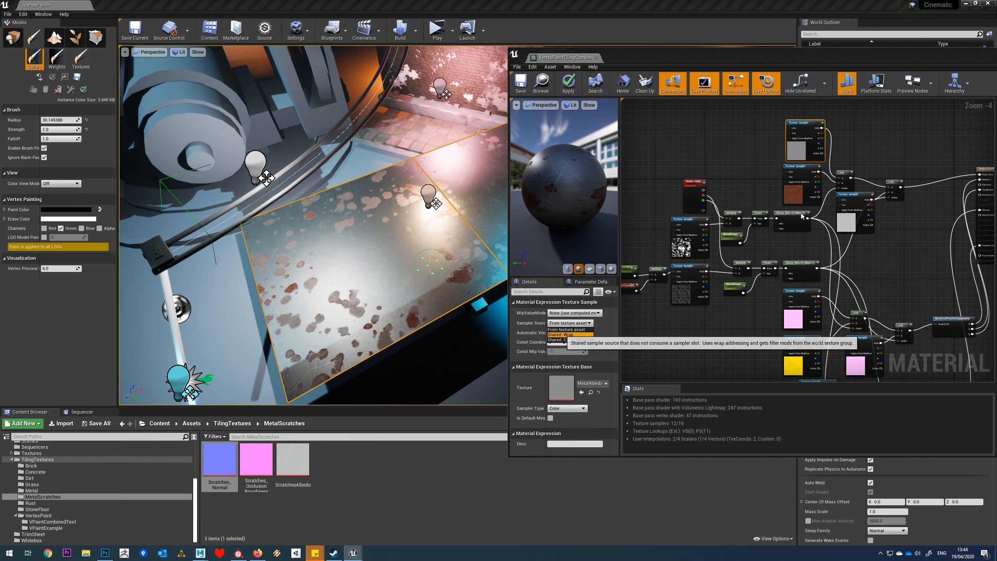
pyautogui.click(569, 342)
pyautogui.click(850, 228)
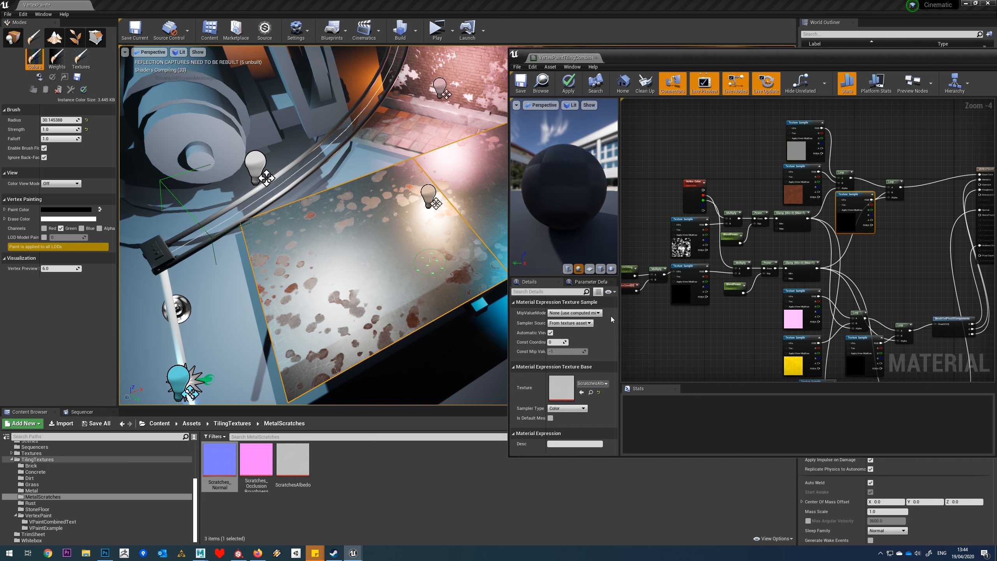
pyautogui.click(569, 323)
pyautogui.click(569, 335)
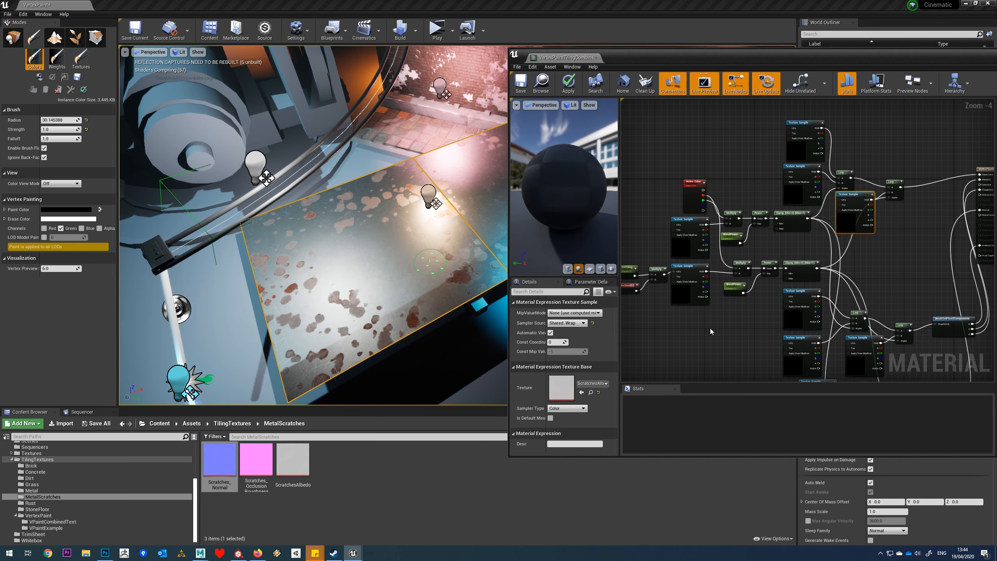
# Set the sampler source of both mask texture samples beside the Vertex Color node to Shared: Wrap and save the material.
pyautogui.moveTo(740, 342); pyautogui.dragTo(716, 306, button='right')
pyautogui.click(654, 213)
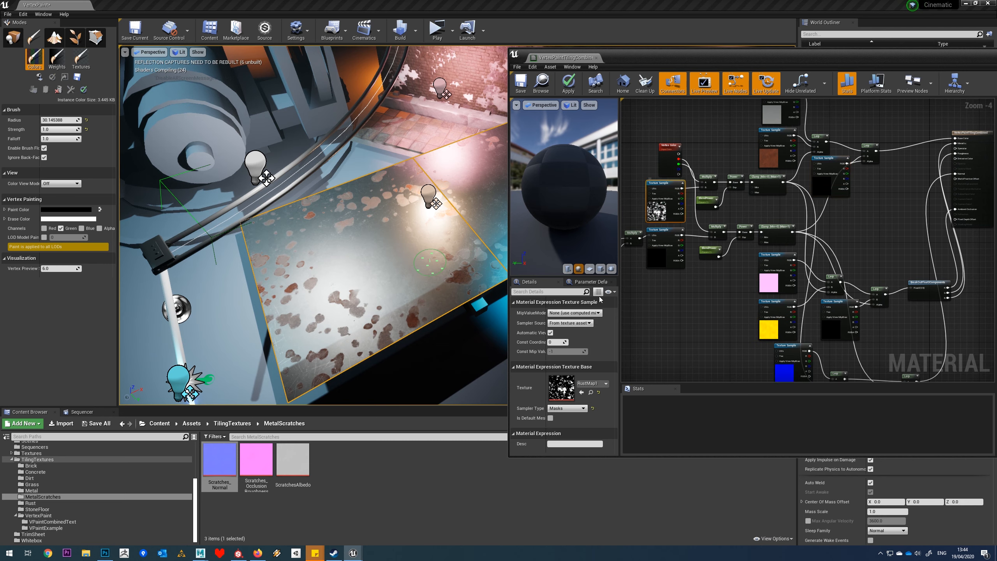
pyautogui.click(572, 325)
pyautogui.click(561, 334)
pyautogui.click(657, 258)
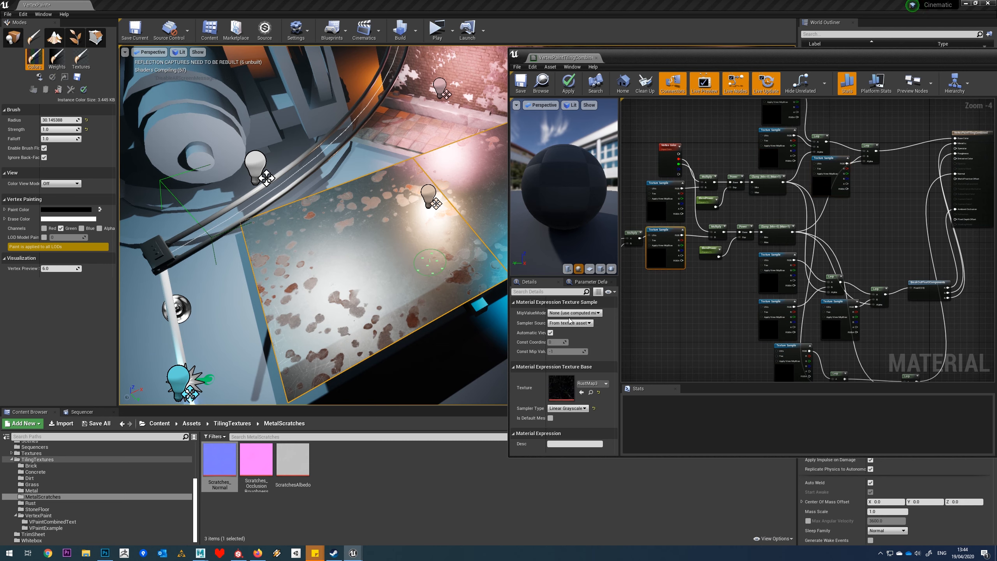
pyautogui.click(569, 323)
pyautogui.click(566, 335)
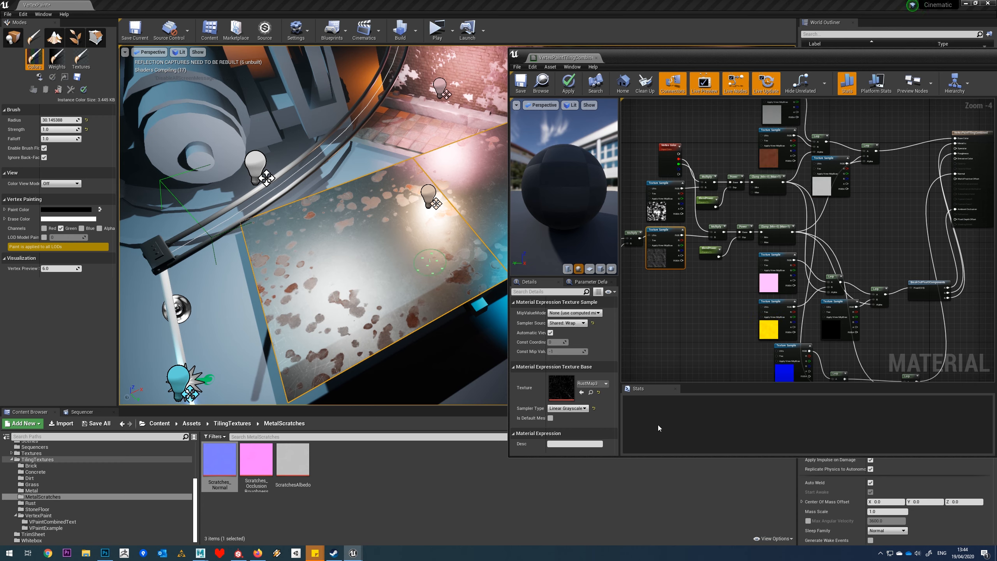
pyautogui.click(520, 87)
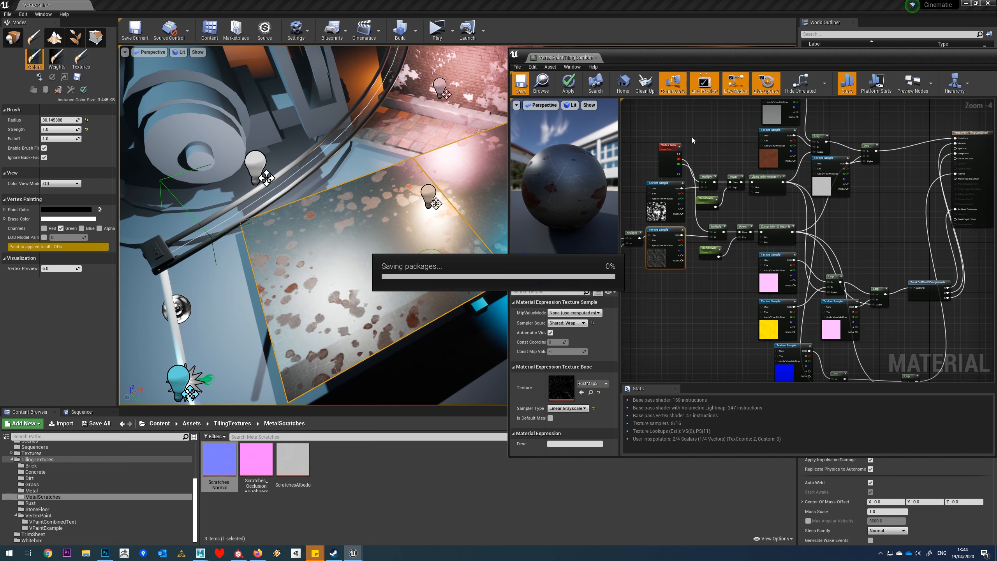
# Set the default value of the rust mask's BlendPower parameter to 0.2.
pyautogui.scroll(3, 701, 140)
pyautogui.click(727, 263)
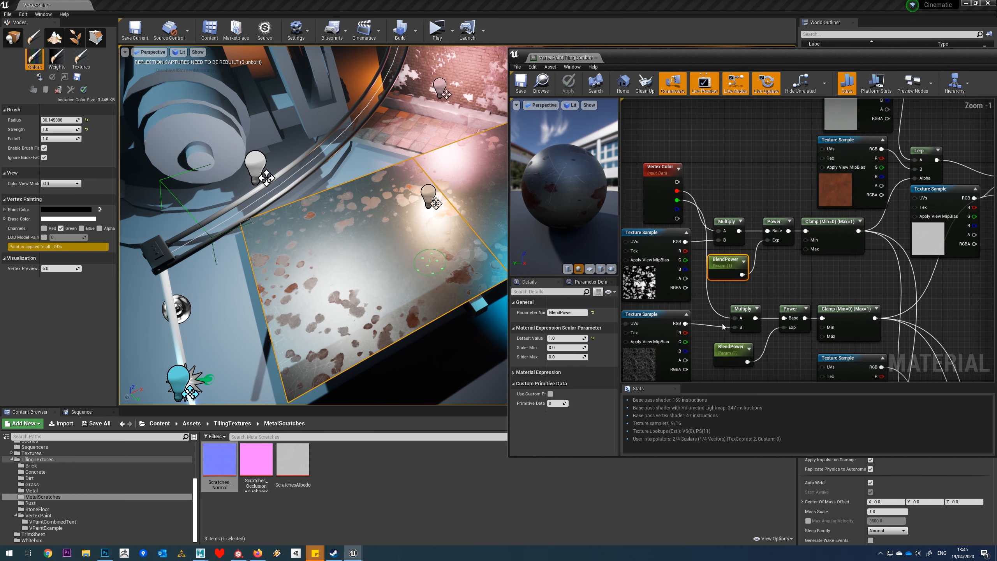
pyautogui.click(572, 338)
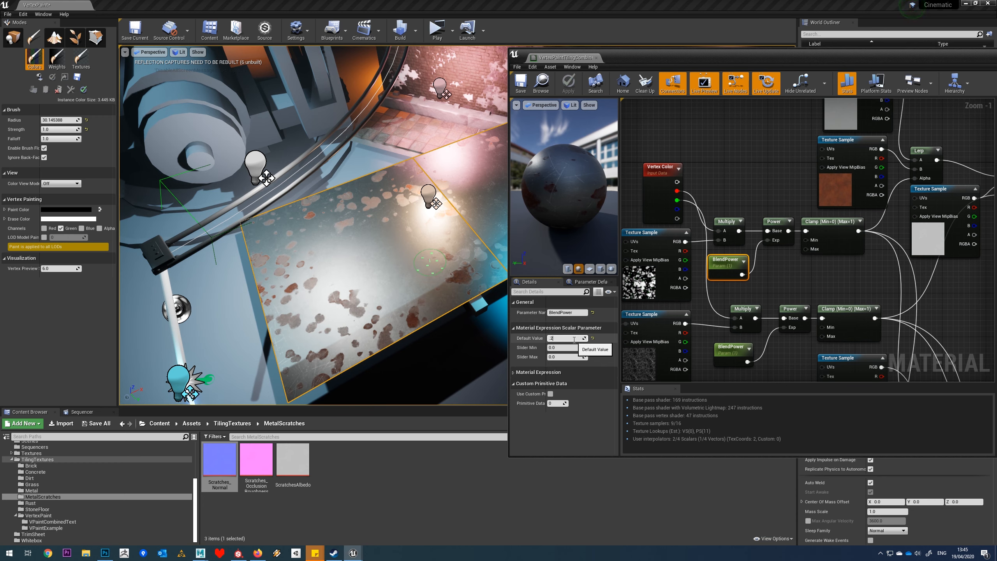
pyautogui.press('Return')
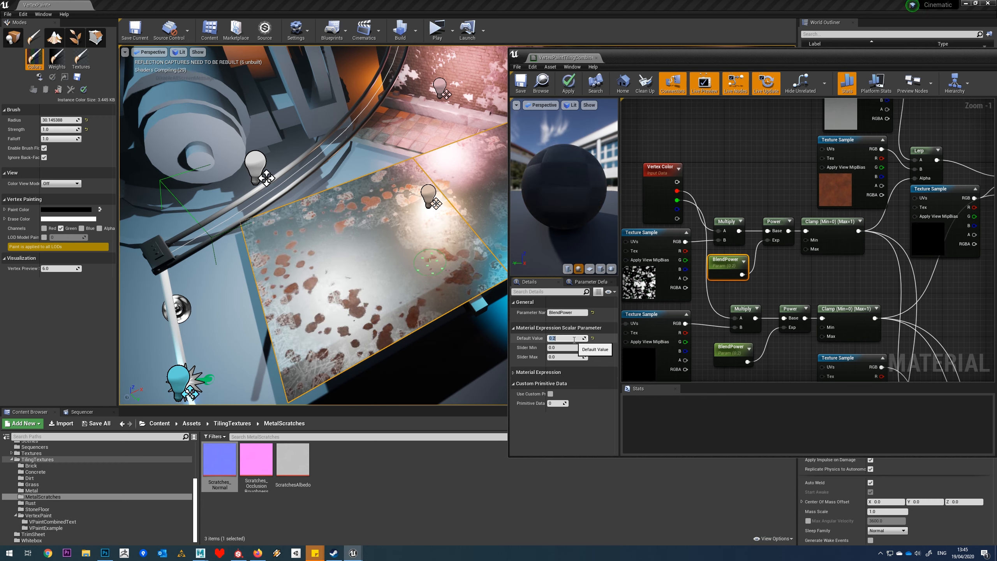
pyautogui.moveTo(666, 275); pyautogui.dragTo(709, 256, button='right')
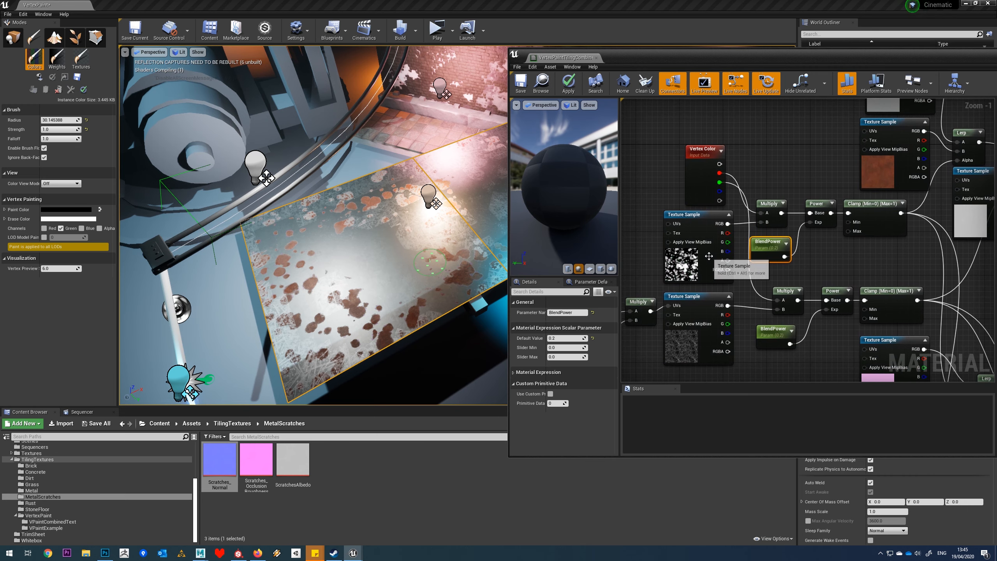
pyautogui.moveTo(709, 256); pyautogui.dragTo(703, 256)
pyautogui.moveTo(834, 260); pyautogui.dragTo(784, 259, button='right')
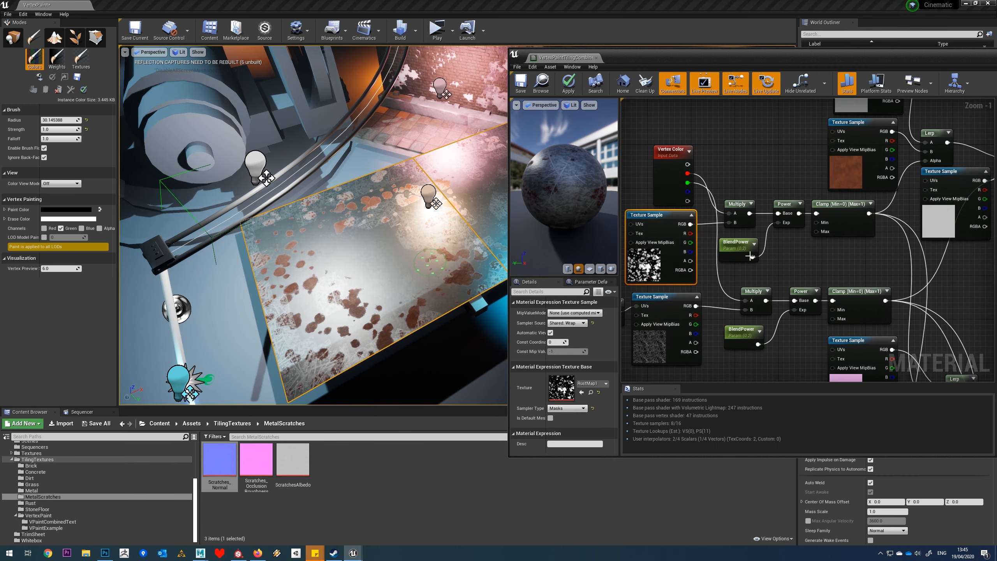
pyautogui.click(734, 245)
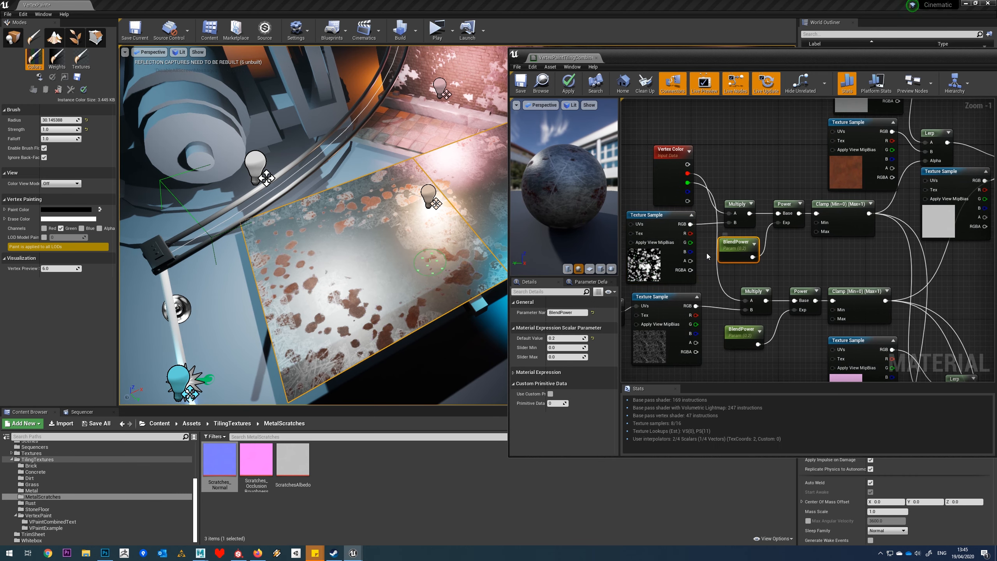
pyautogui.click(658, 266)
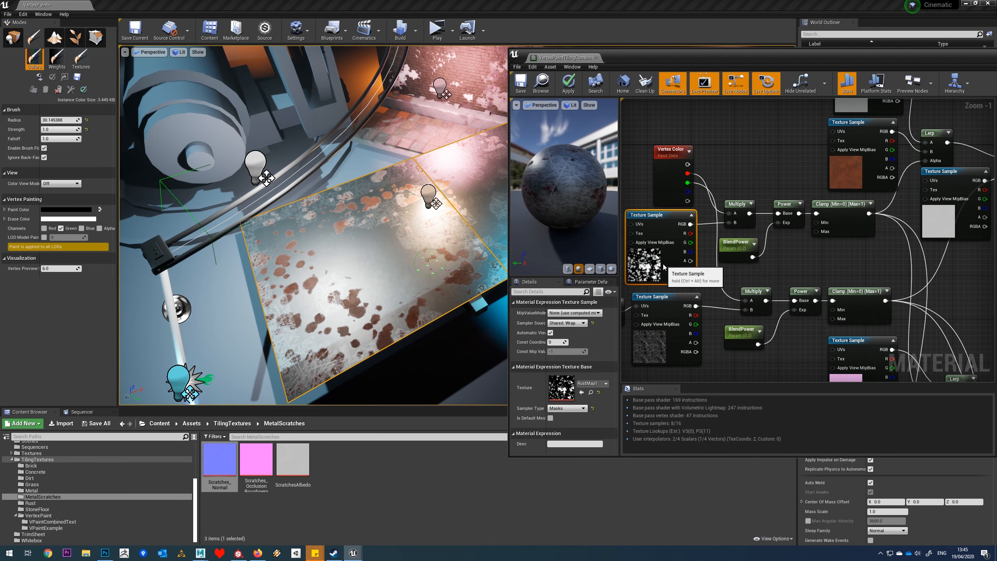
pyautogui.moveTo(780, 259); pyautogui.dragTo(757, 221, button='right')
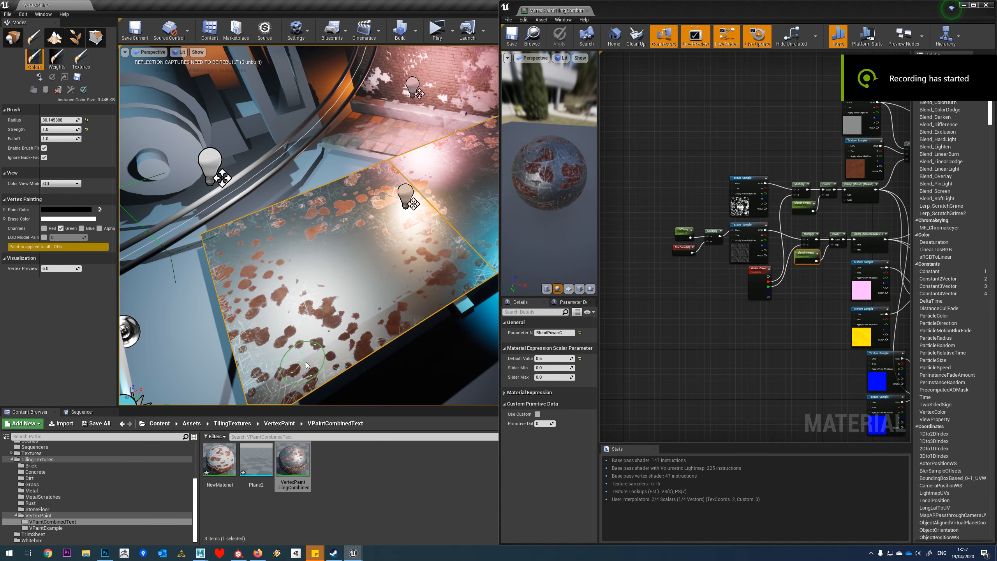
# Shorten the rust mask's BlendPowerR parameter name to BlendPower.
pyautogui.scroll(4, 712, 393)
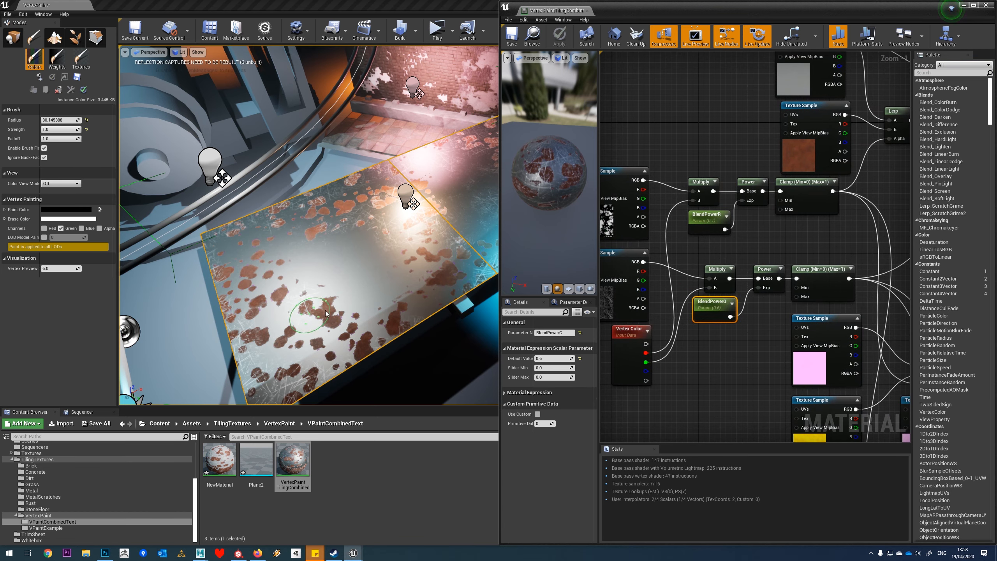
pyautogui.moveTo(709, 256); pyautogui.dragTo(739, 274, button='right')
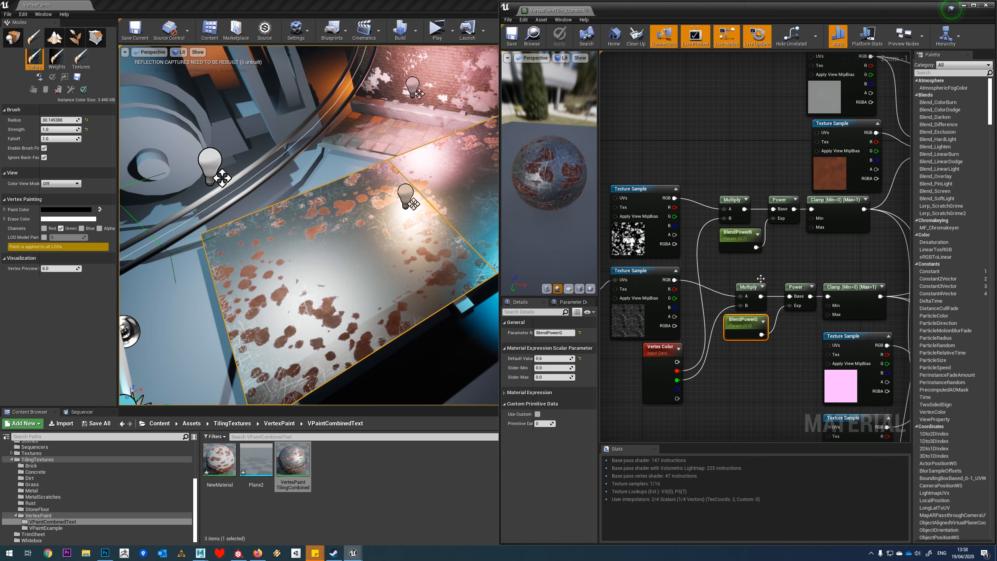
pyautogui.click(739, 231)
pyautogui.scroll(1, 739, 231)
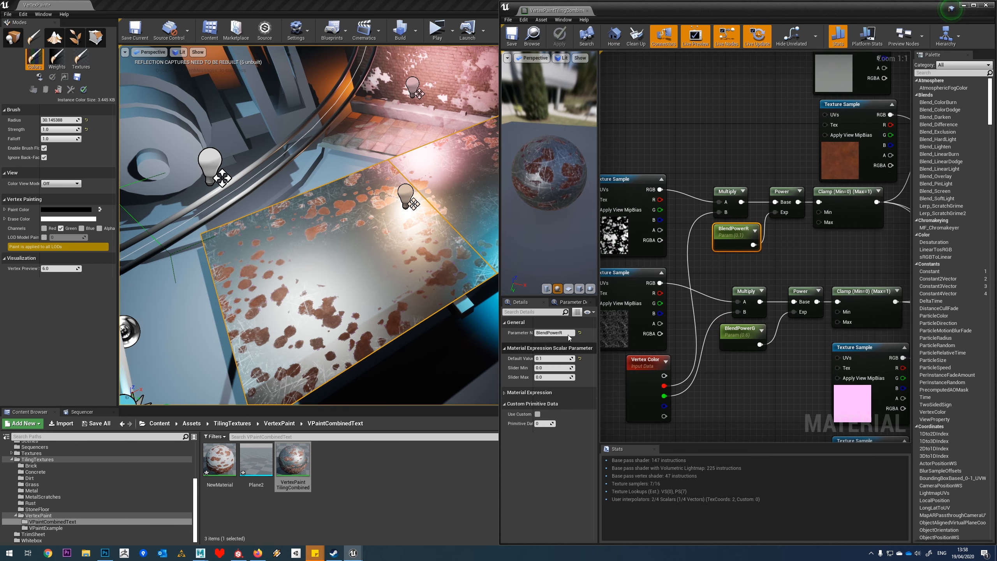
pyautogui.click(571, 333)
pyautogui.press('BackSpace')
# Rename the scratch mask's BlendPowerG parameter to BlendPowerScratch.
pyautogui.click(738, 329)
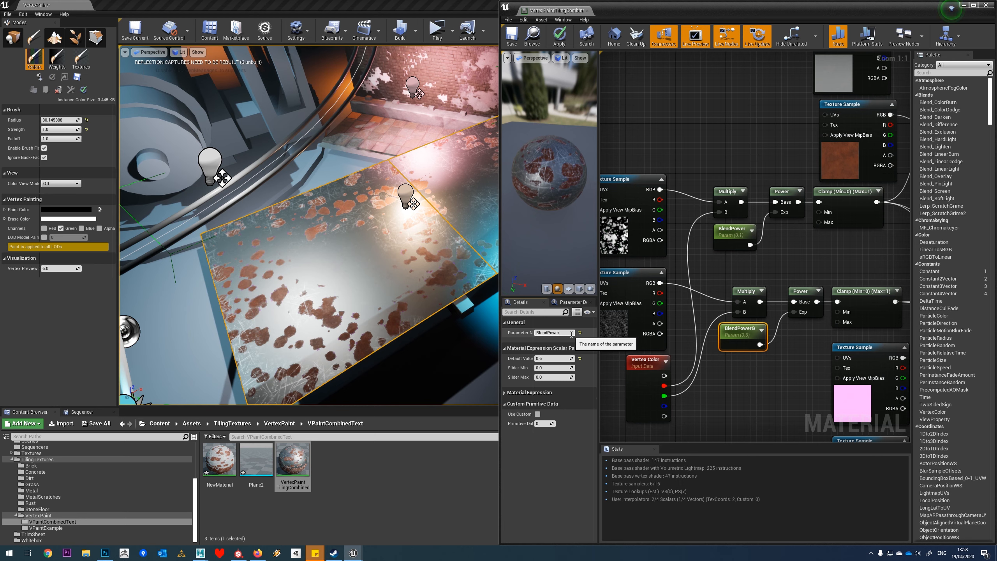
pyautogui.press('Return')
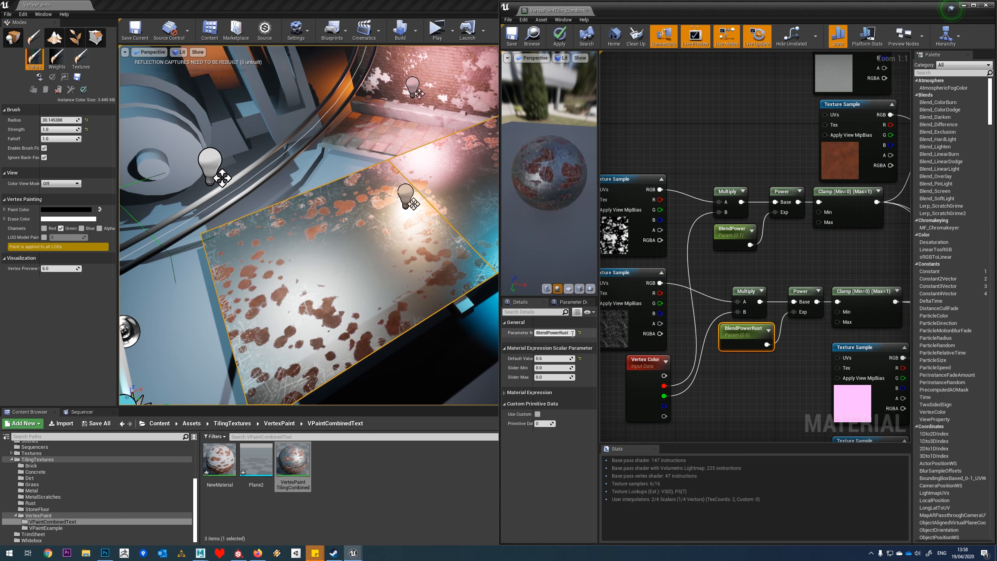
pyautogui.moveTo(559, 333); pyautogui.dragTo(584, 335)
pyautogui.write('Scratch')
pyautogui.press('Return')
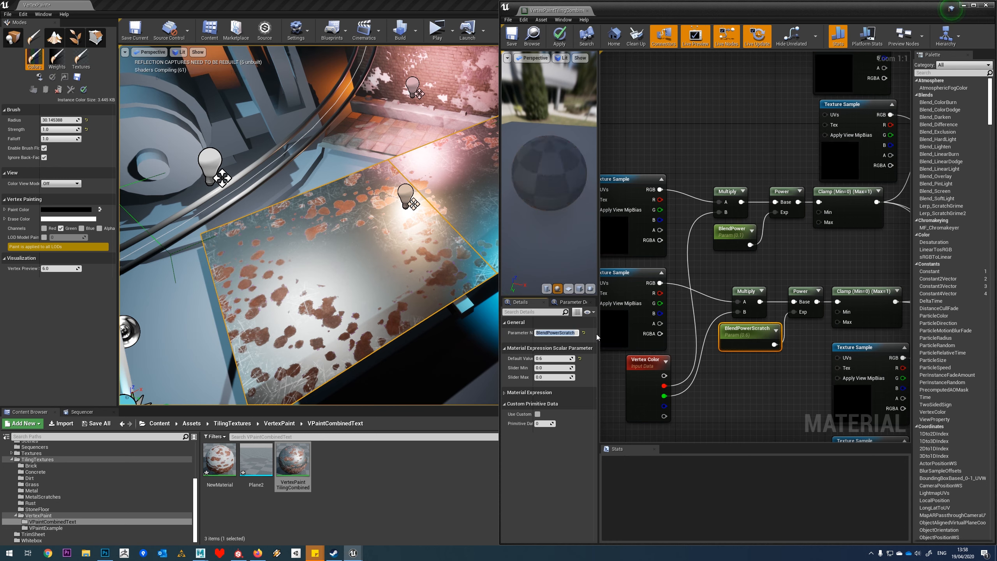
# Rename the rust mask's blend power parameter to BlendPowerRust.
pyautogui.click(730, 232)
pyautogui.click(572, 333)
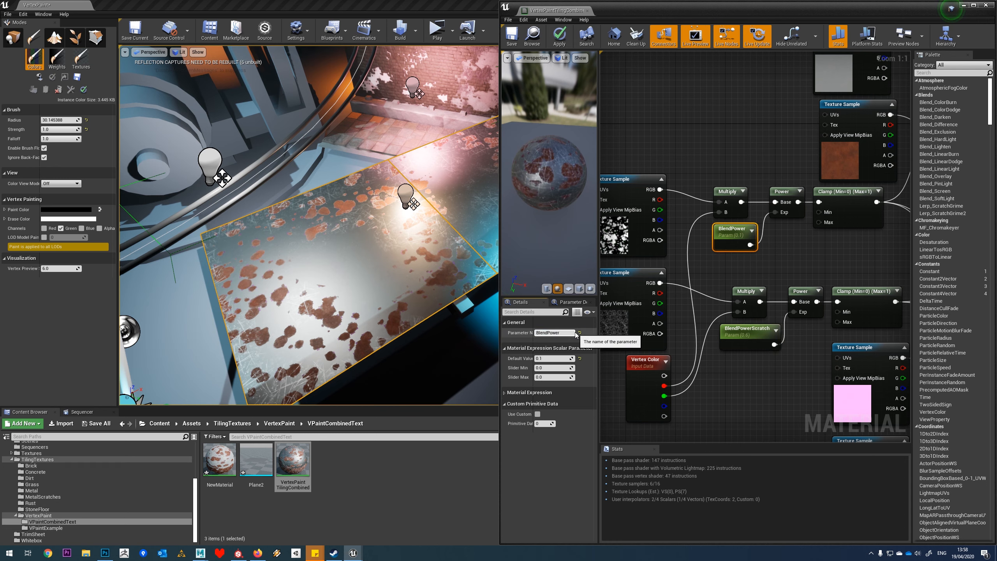
pyautogui.write('Rust')
pyautogui.press('Return')
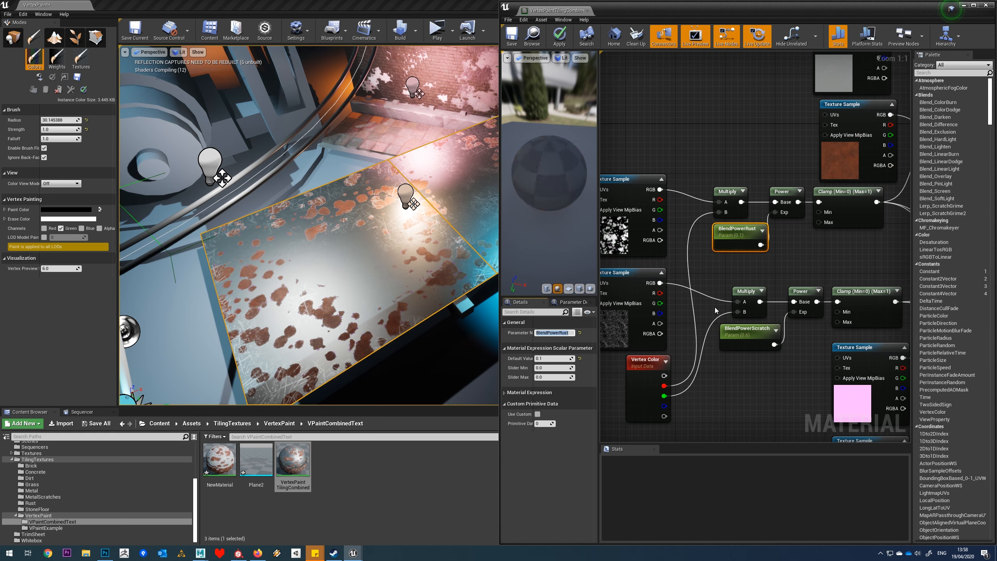
# Nudge the BlendPowerRust and BlendPowerScratch parameter nodes into place beneath their Multiply nodes.
pyautogui.scroll(-2, 648, 294)
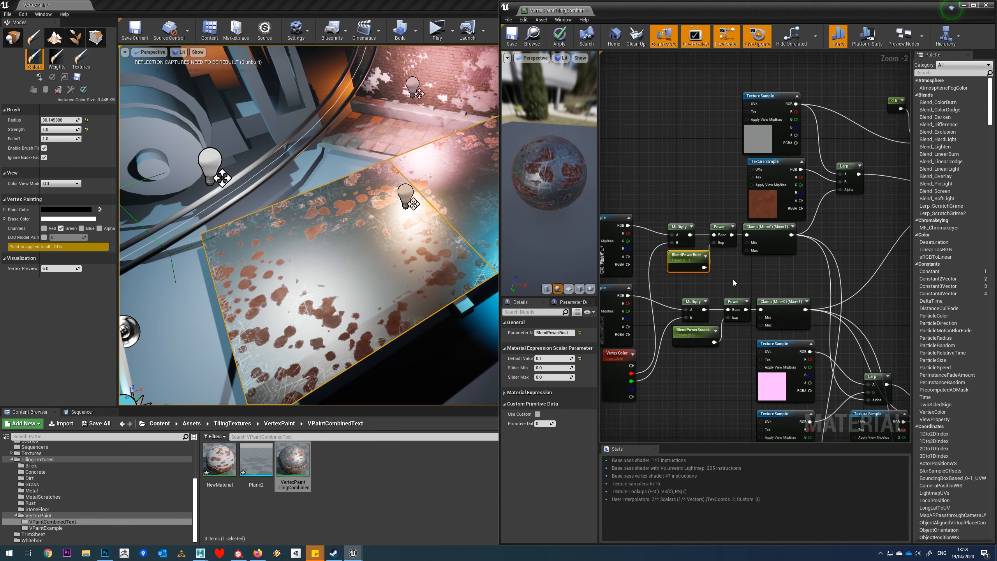
pyautogui.moveTo(734, 280); pyautogui.dragTo(756, 288, button='right')
pyautogui.moveTo(705, 262); pyautogui.dragTo(700, 267)
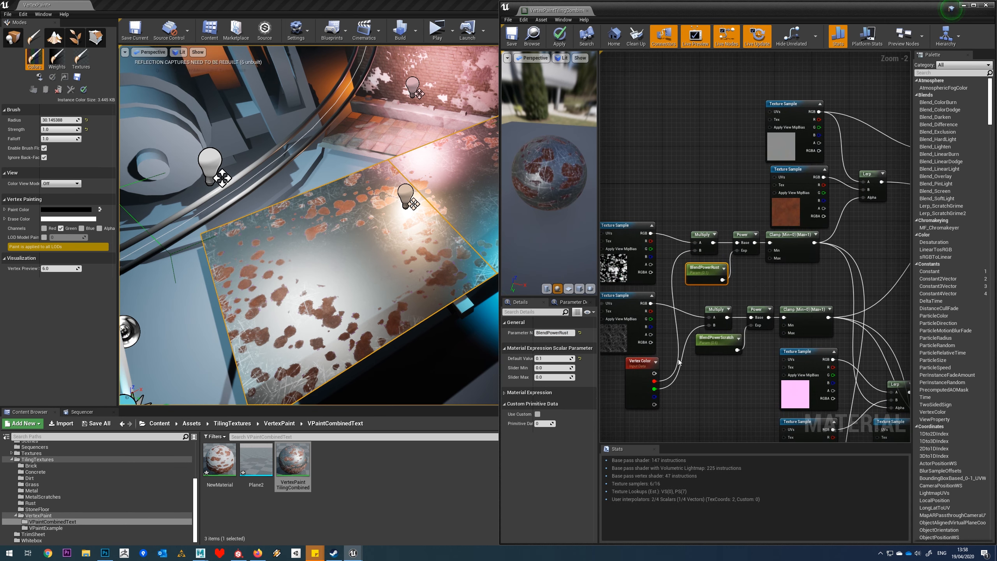
pyautogui.scroll(-3, 829, 275)
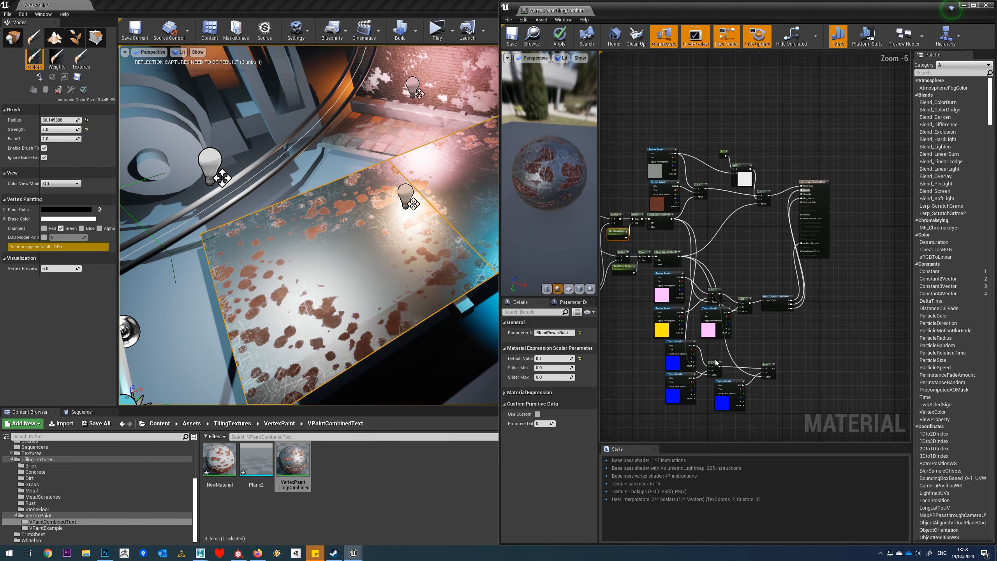
pyautogui.scroll(2, 643, 244)
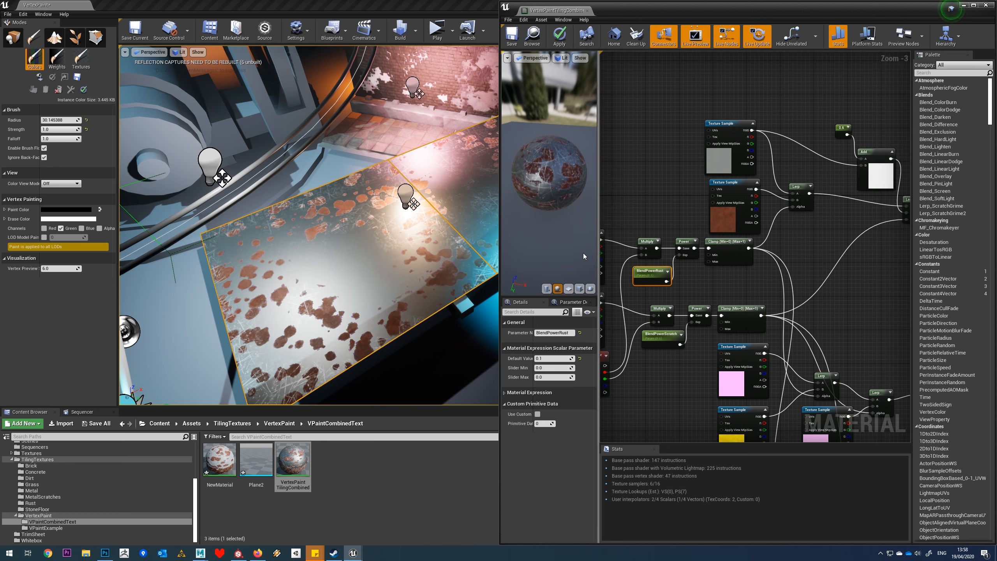
pyautogui.moveTo(653, 348); pyautogui.dragTo(682, 315, button='right')
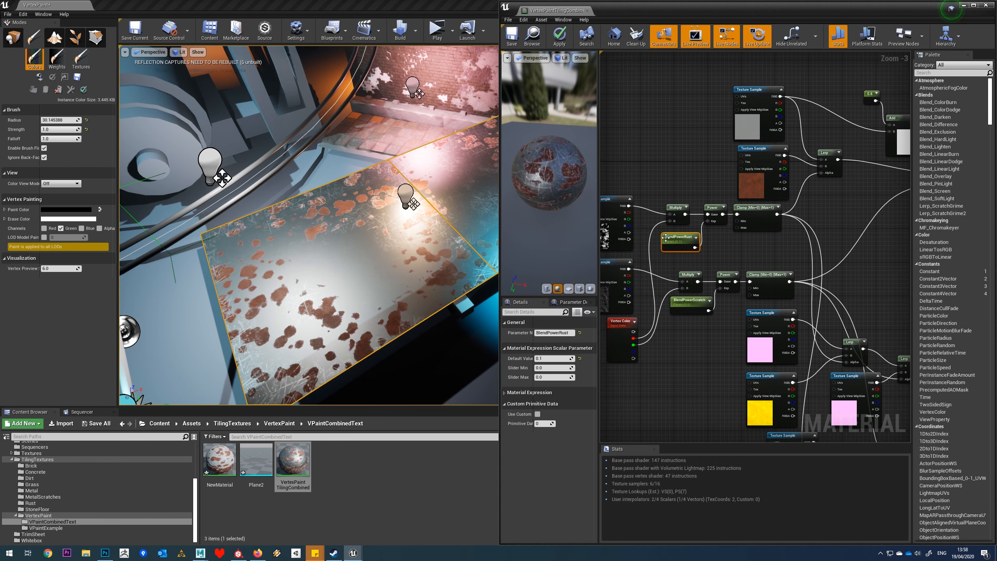
pyautogui.scroll(2, 706, 252)
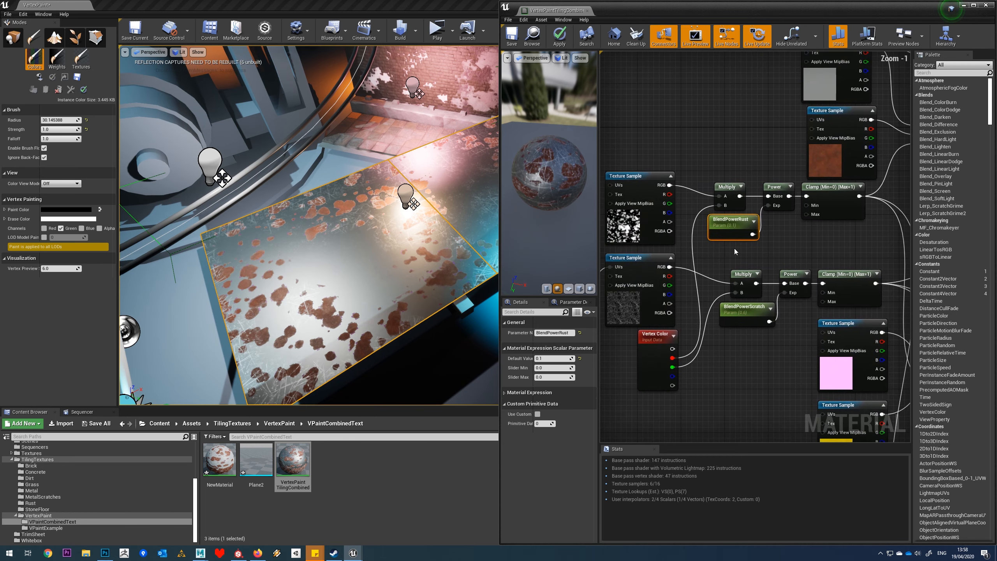
pyautogui.moveTo(746, 309); pyautogui.dragTo(738, 313)
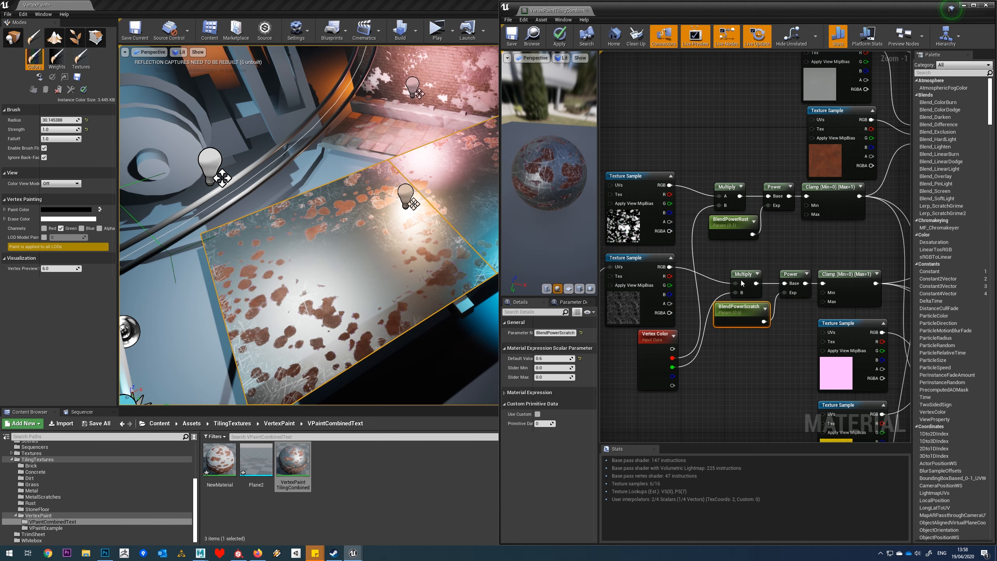
# Try a default value of 0.2 for the BlendPowerScratch parameter.
pyautogui.moveTo(376, 255); pyautogui.dragTo(376, 279, button='right')
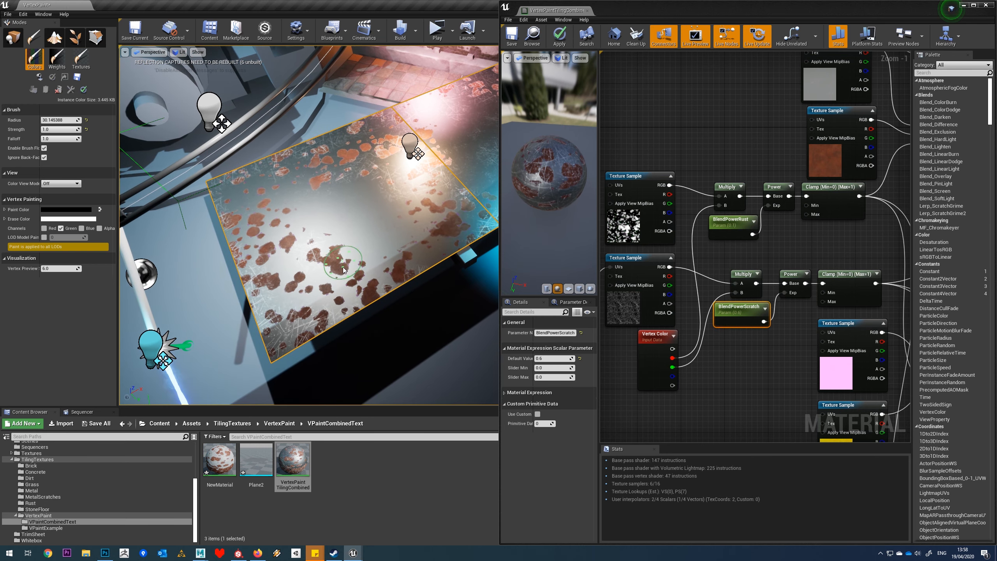
pyautogui.scroll(-2, 773, 272)
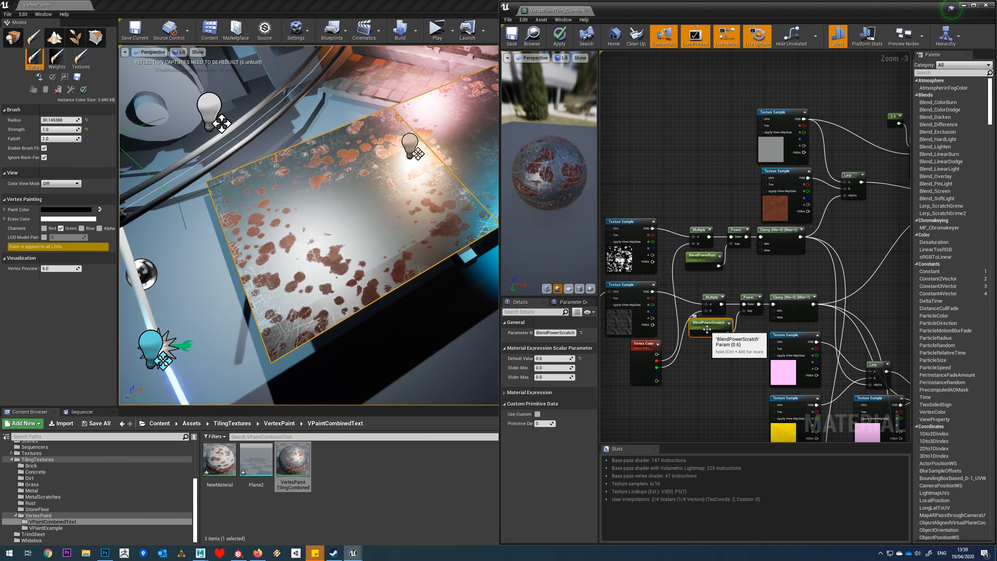
pyautogui.moveTo(825, 275); pyautogui.dragTo(825, 241, button='right')
pyautogui.scroll(-2, 779, 295)
pyautogui.scroll(1, 761, 241)
pyautogui.moveTo(389, 243); pyautogui.dragTo(384, 248, button='right')
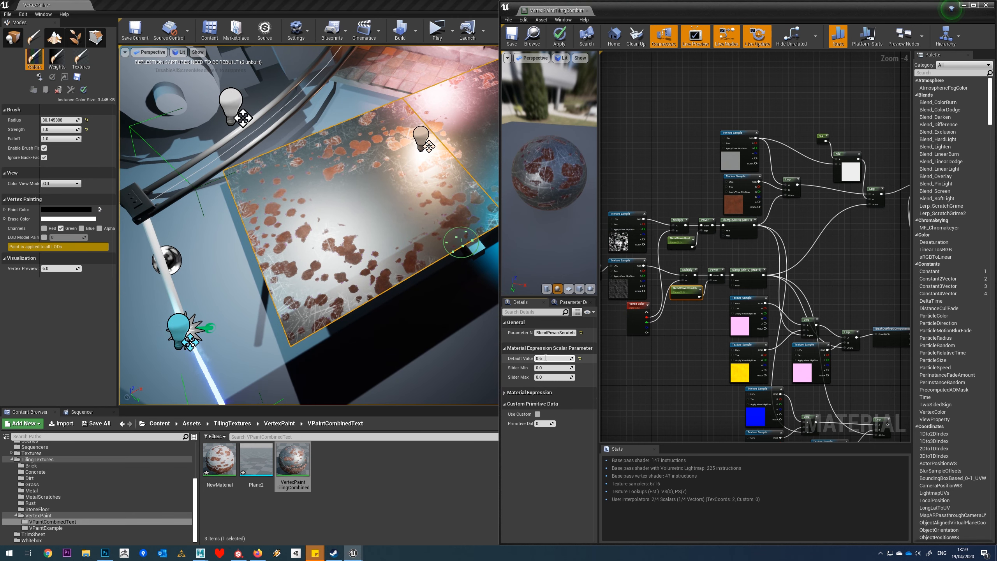
pyautogui.write('0.2')
pyautogui.press('Return')
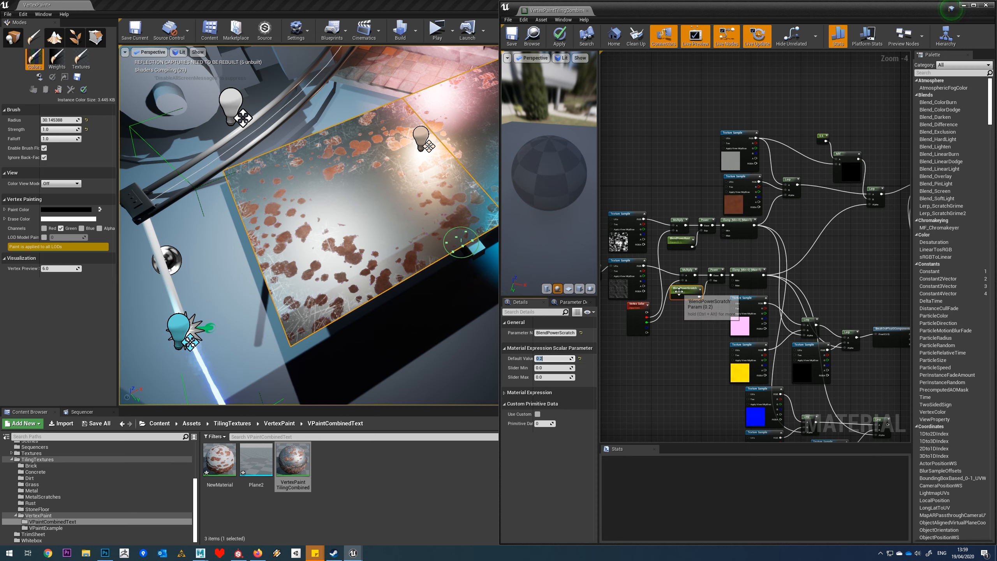
# Try a default value of 2.0 for the BlendPowerScratch parameter.
pyautogui.click(560, 348)
pyautogui.click(560, 348)
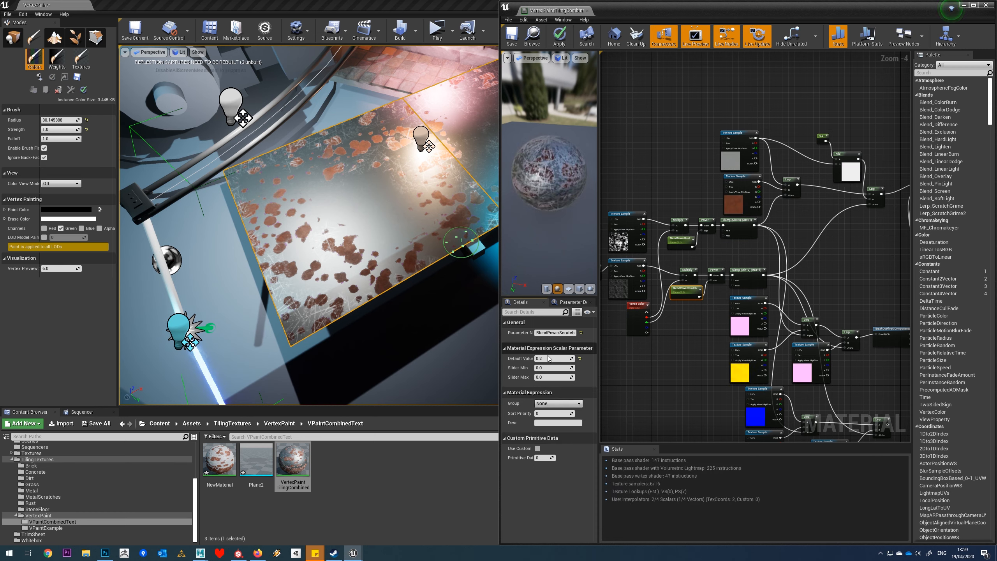
pyautogui.click(549, 358)
pyautogui.press('Return')
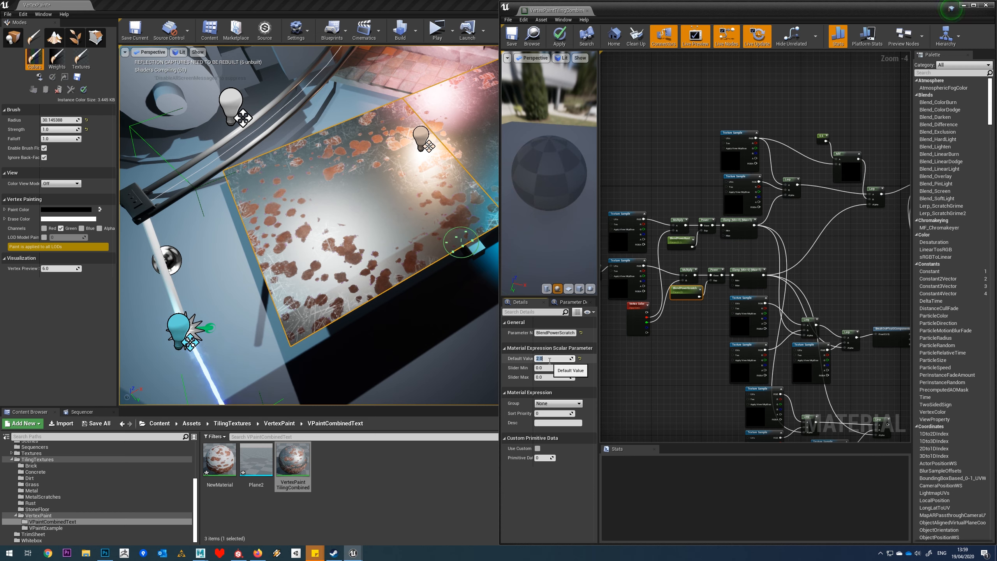
# Set the BlendPowerScratch default value to 1.0 and save the material.
pyautogui.write('1')
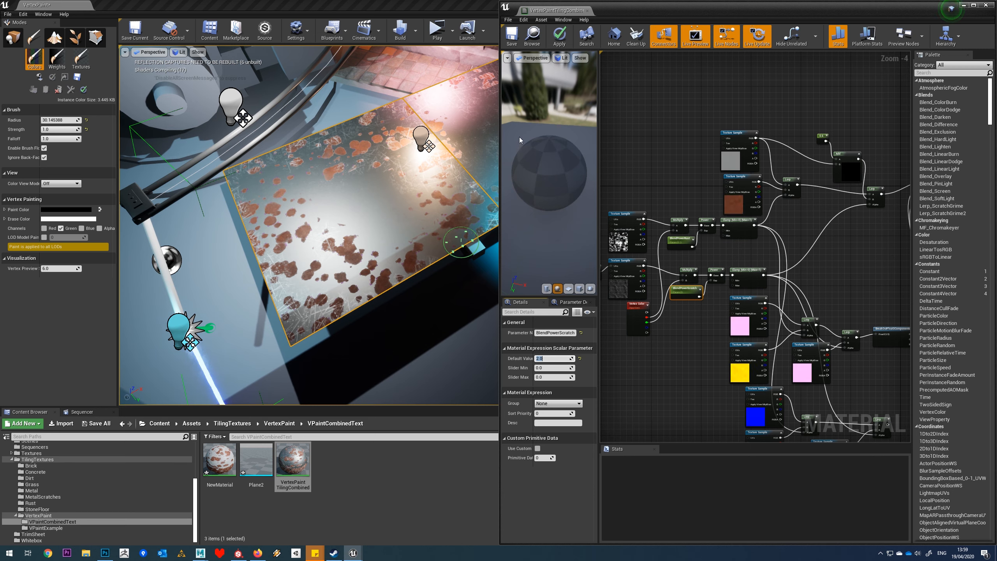
pyautogui.press('Return')
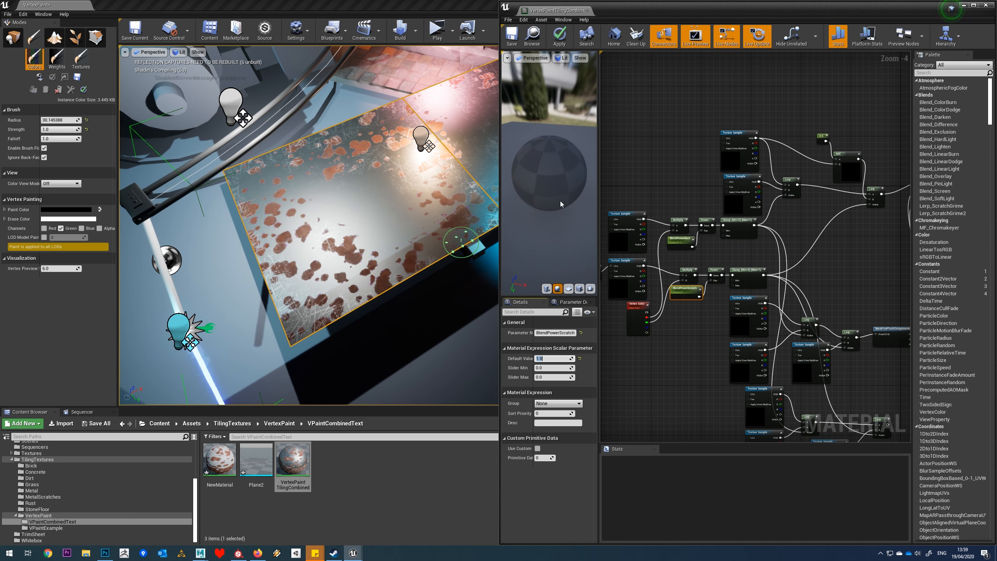
pyautogui.click(511, 39)
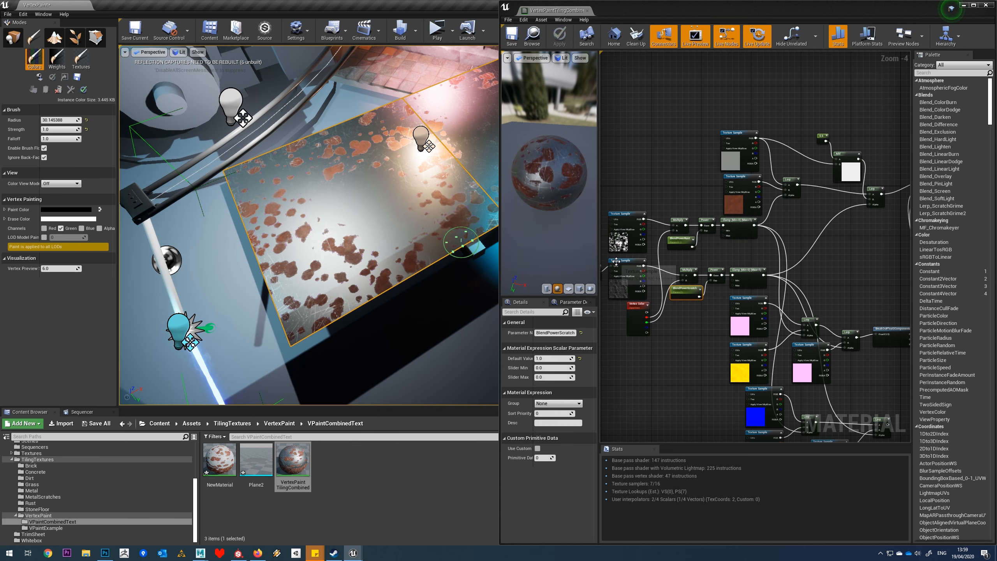
# Inspect the blending on the painted plane, the metal and rust mask texture samples' settings, and the material's texture sampler usage.
pyautogui.moveTo(371, 281); pyautogui.dragTo(371, 281, button='right')
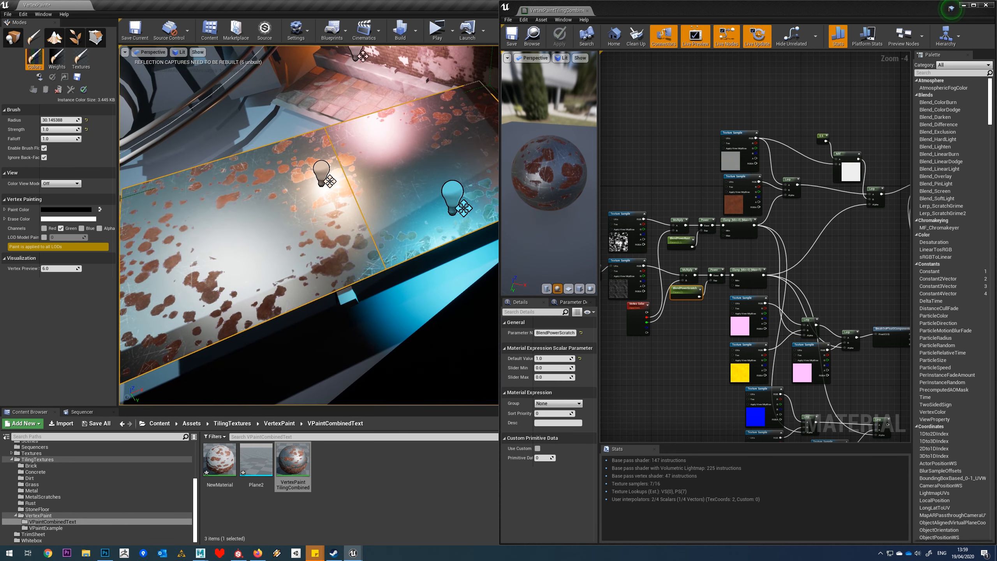
pyautogui.moveTo(394, 225); pyautogui.dragTo(393, 226, button='right')
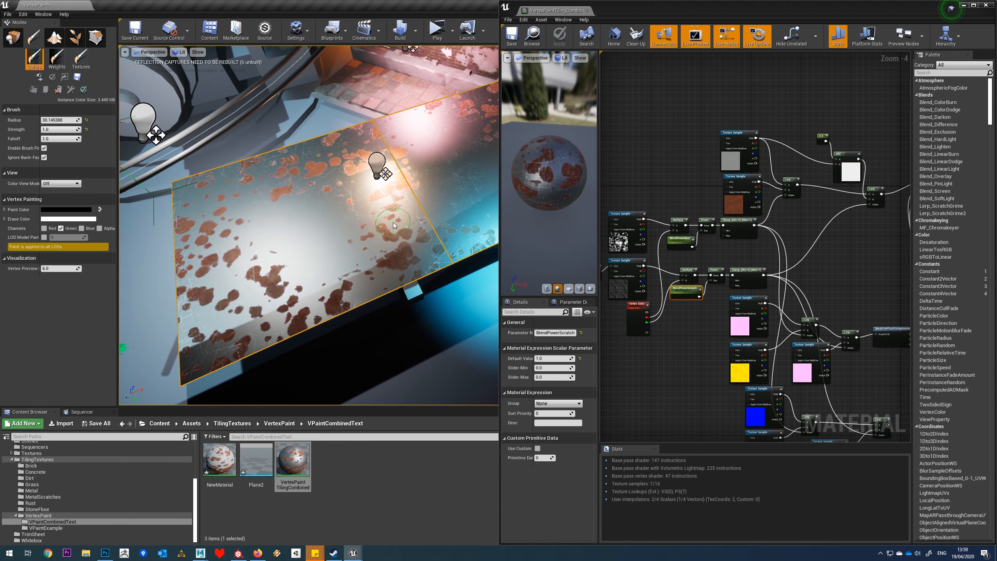
pyautogui.moveTo(693, 171); pyautogui.dragTo(672, 109, button='right')
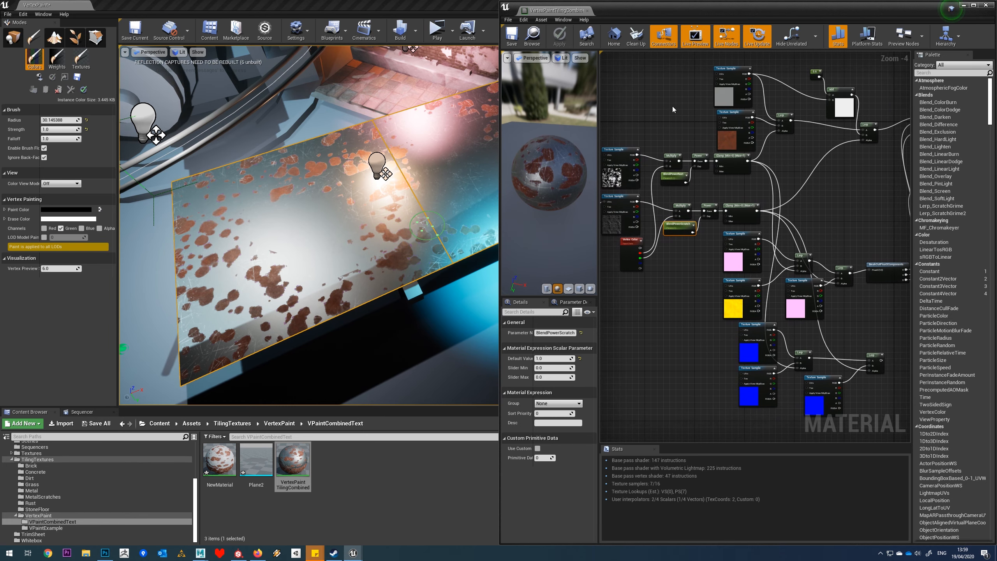
pyautogui.click(737, 258)
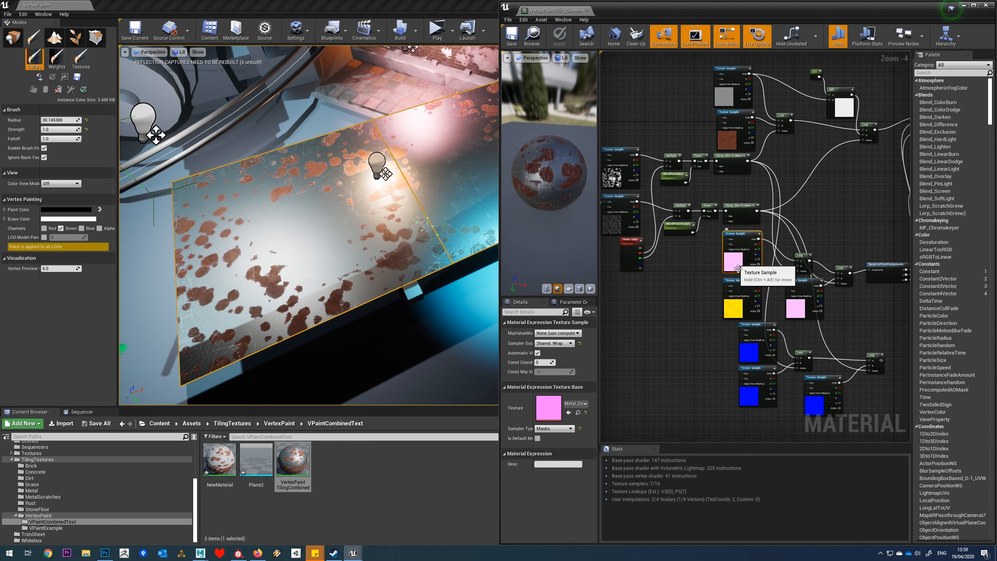
pyautogui.click(733, 315)
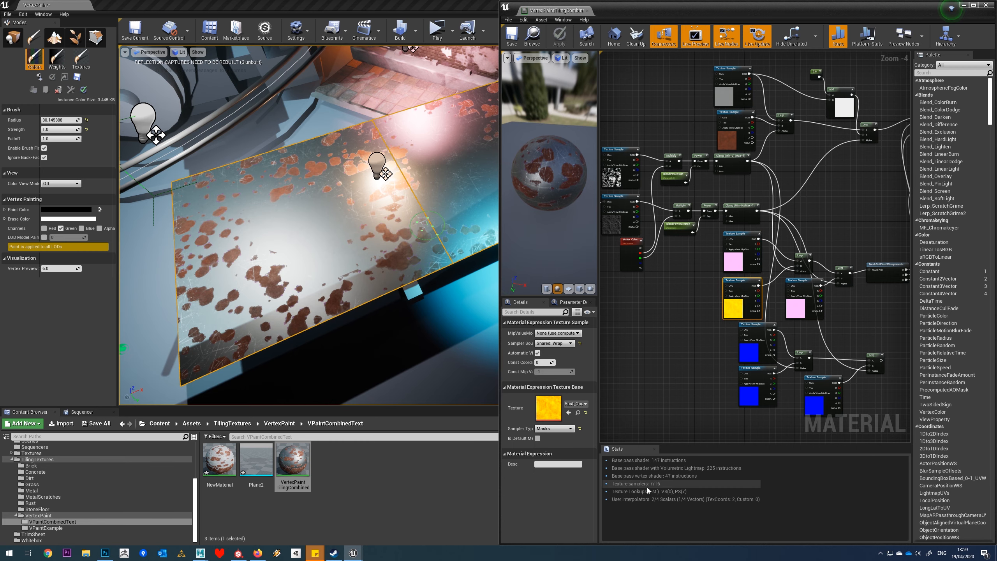
pyautogui.moveTo(686, 322); pyautogui.dragTo(710, 345, button='right')
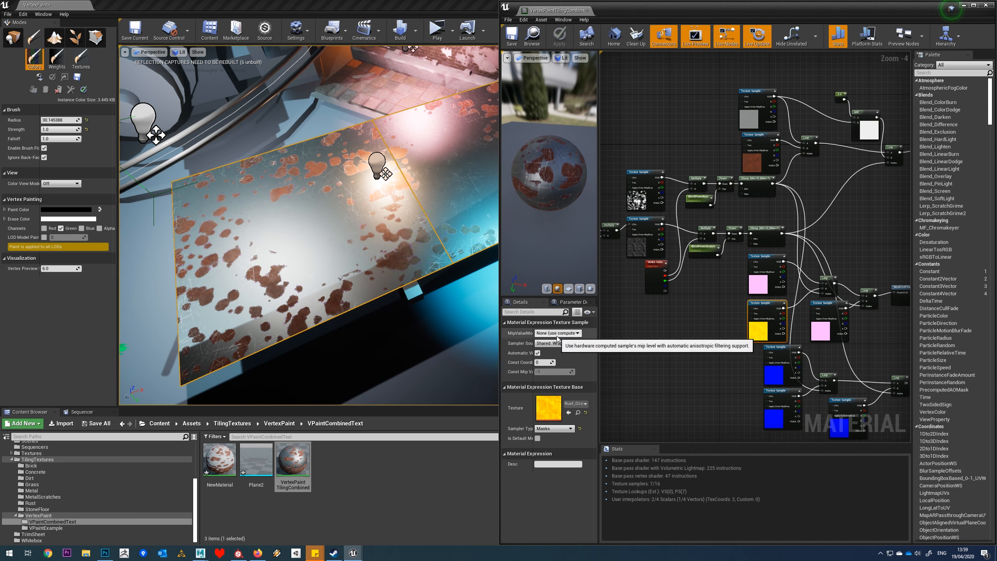
pyautogui.moveTo(408, 313)
pyautogui.mouseDown(button='right')
pyautogui.moveTo(430, 300)
pyautogui.moveTo(409, 313)
pyautogui.mouseUp(button='right')
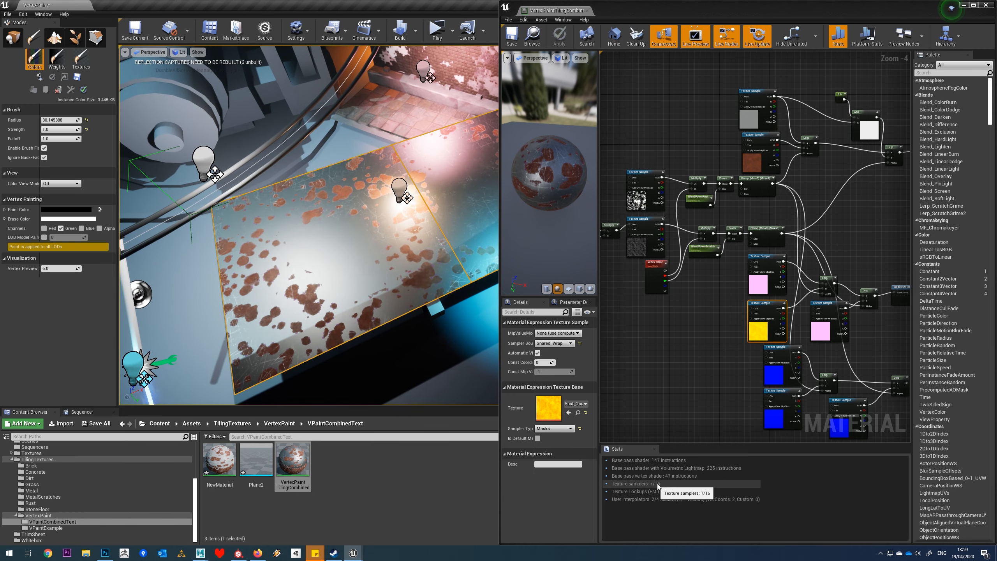
# Delete the Add node and its 0.6 constant feeding the base colour's second Lerp.
pyautogui.moveTo(717, 347); pyautogui.dragTo(690, 375, button='right')
pyautogui.scroll(3, 787, 333)
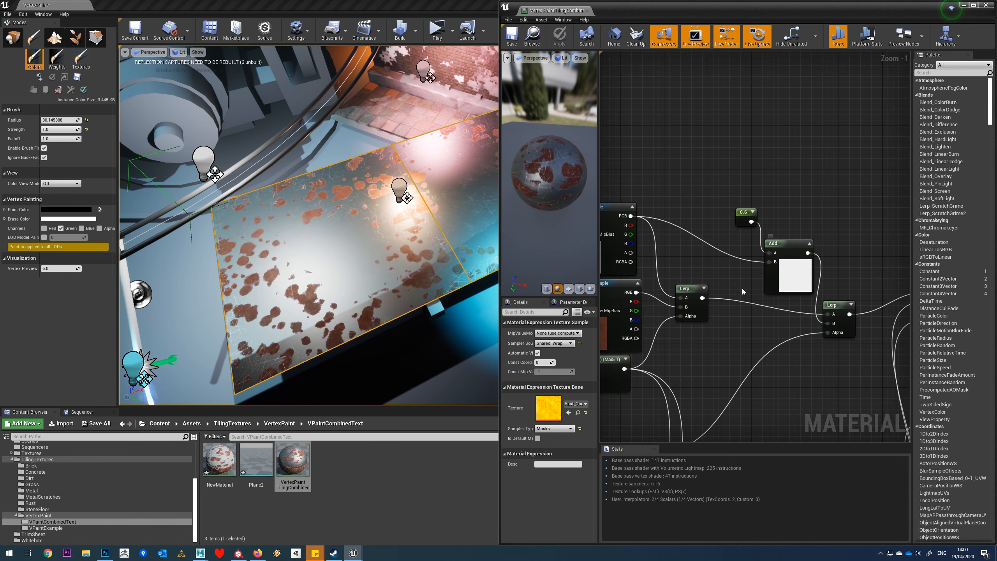
pyautogui.moveTo(784, 294); pyautogui.dragTo(820, 290, button='right')
pyautogui.rightClick(746, 265)
pyautogui.moveTo(843, 206); pyautogui.dragTo(790, 261)
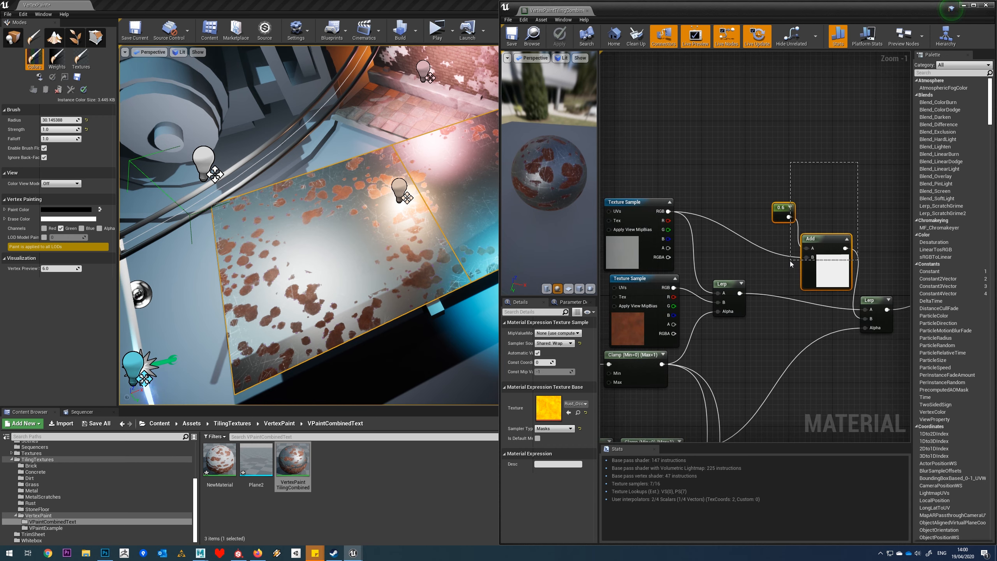
pyautogui.press('Delete')
# Create a new Add node and a Constant node above the base colour Lerp nodes.
pyautogui.moveTo(638, 249); pyautogui.dragTo(682, 260, button='right')
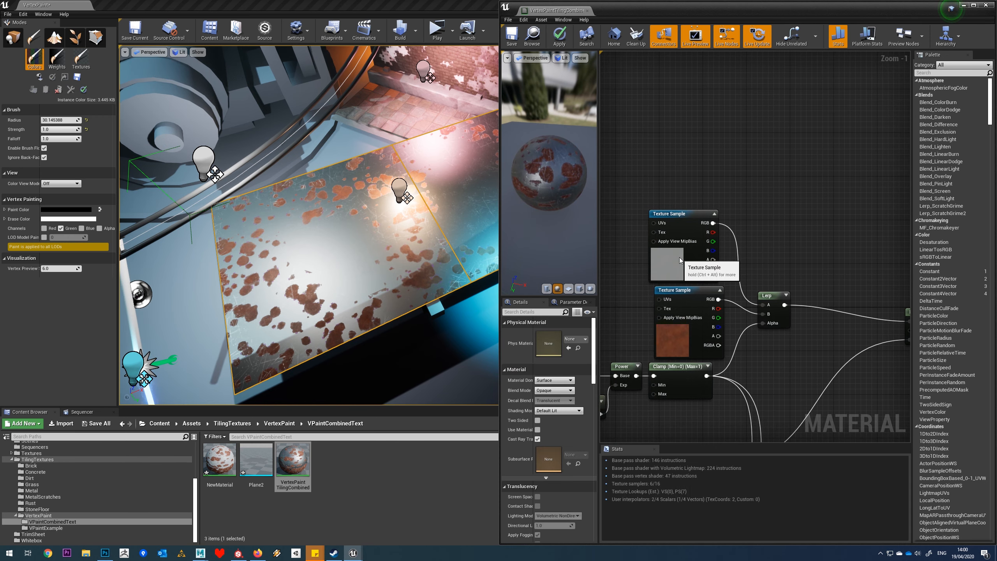
pyautogui.moveTo(686, 258); pyautogui.dragTo(687, 252)
pyautogui.moveTo(790, 238); pyautogui.dragTo(780, 195, button='right')
pyautogui.scroll(-2, 753, 352)
pyautogui.moveTo(752, 356); pyautogui.dragTo(707, 344, button='right')
pyautogui.scroll(1, 784, 276)
pyautogui.moveTo(767, 232); pyautogui.dragTo(773, 231, button='right')
pyautogui.click(798, 202)
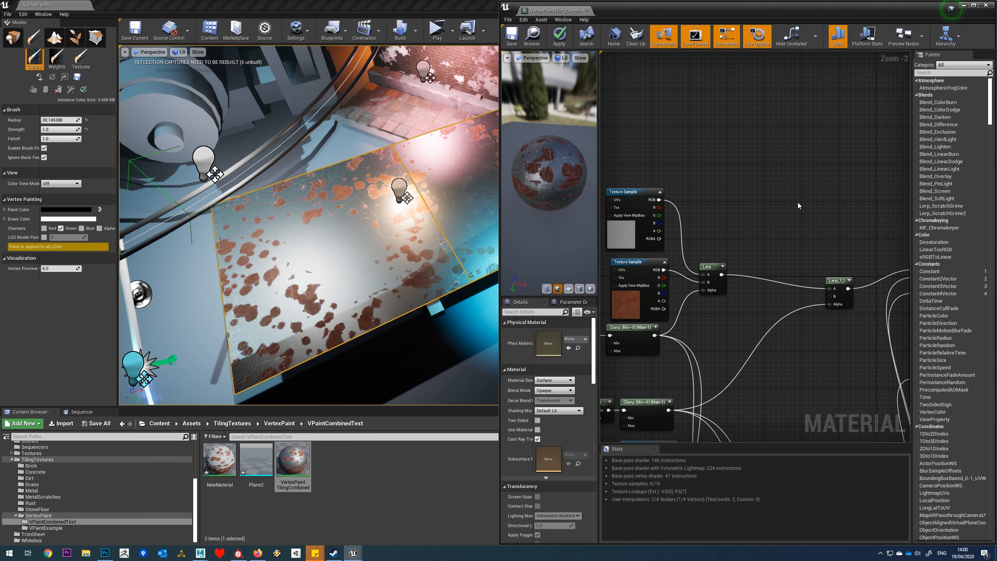
pyautogui.click(789, 223)
pyautogui.click(740, 171)
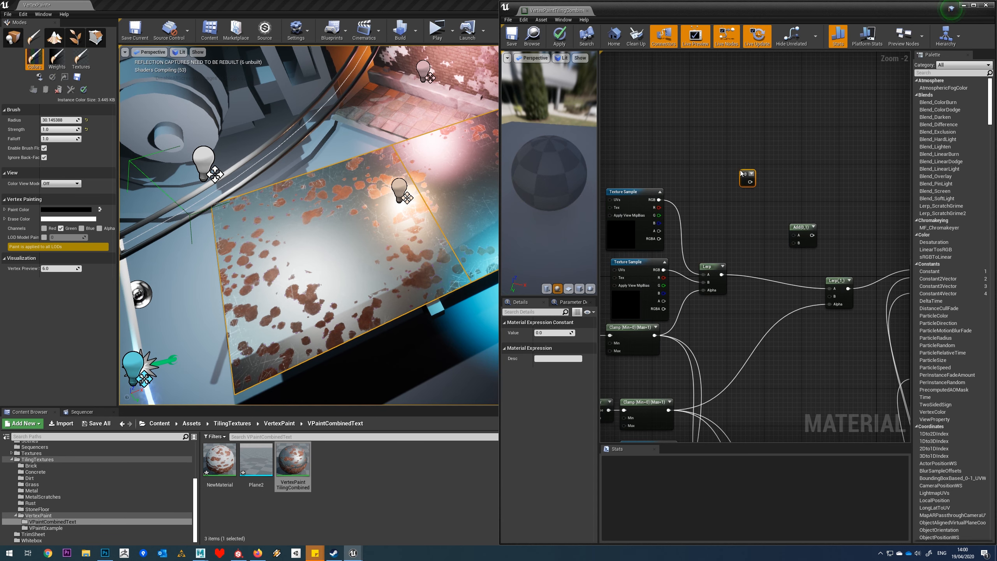
# Connect the grey metal texture's RGB output to the Add node's B input and the constant to its A input.
pyautogui.click(700, 215)
pyautogui.moveTo(659, 199); pyautogui.dragTo(793, 242)
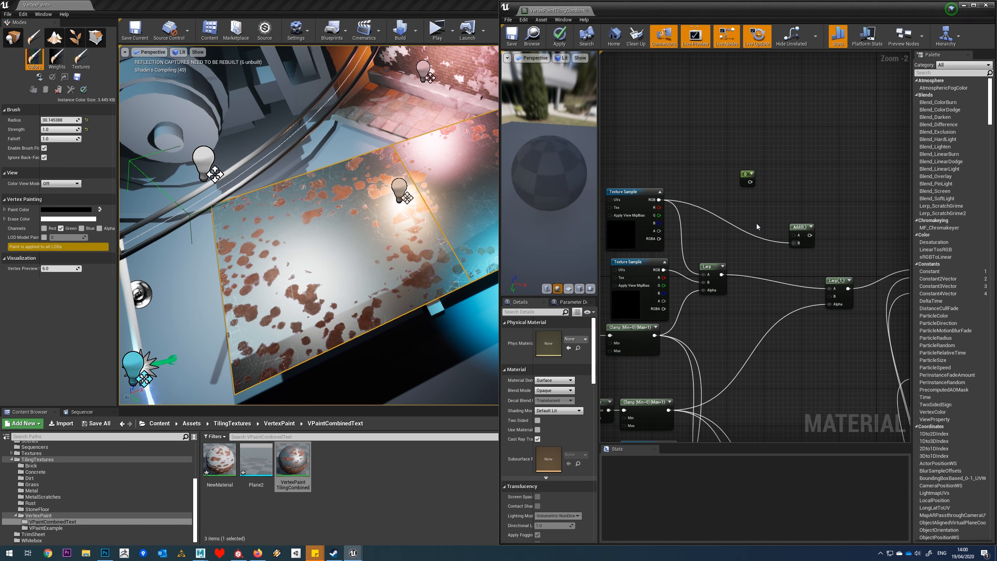
pyautogui.moveTo(750, 182); pyautogui.dragTo(794, 235)
# Set the value of the constant feeding the Add node to 0.6.
pyautogui.click(747, 177)
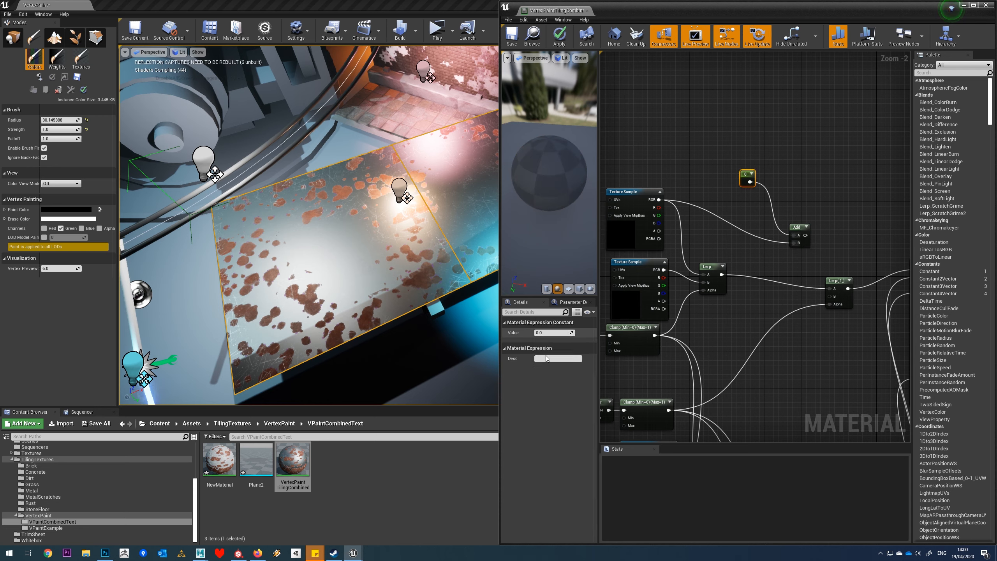
pyautogui.click(551, 332)
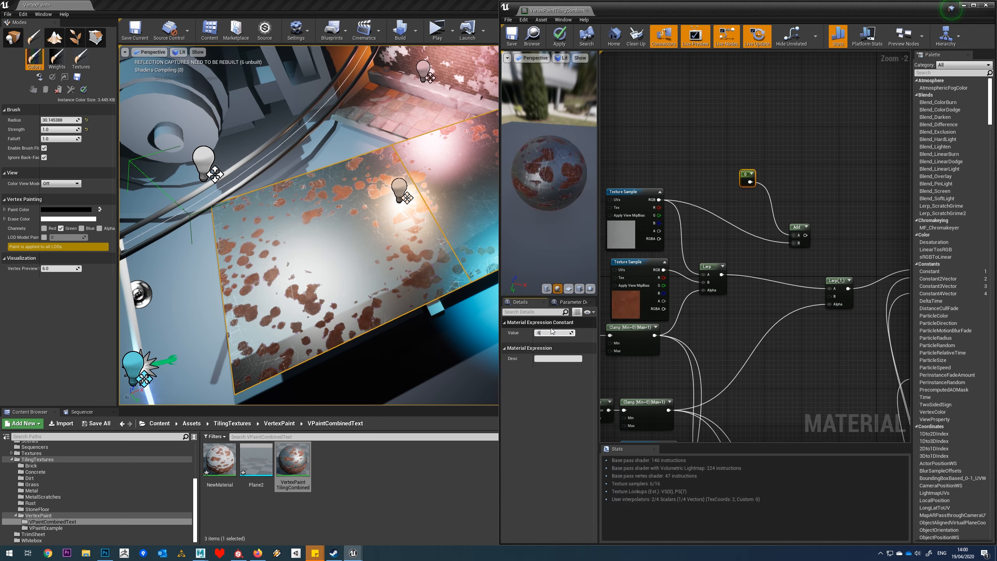
pyautogui.write('.6')
pyautogui.press('Return')
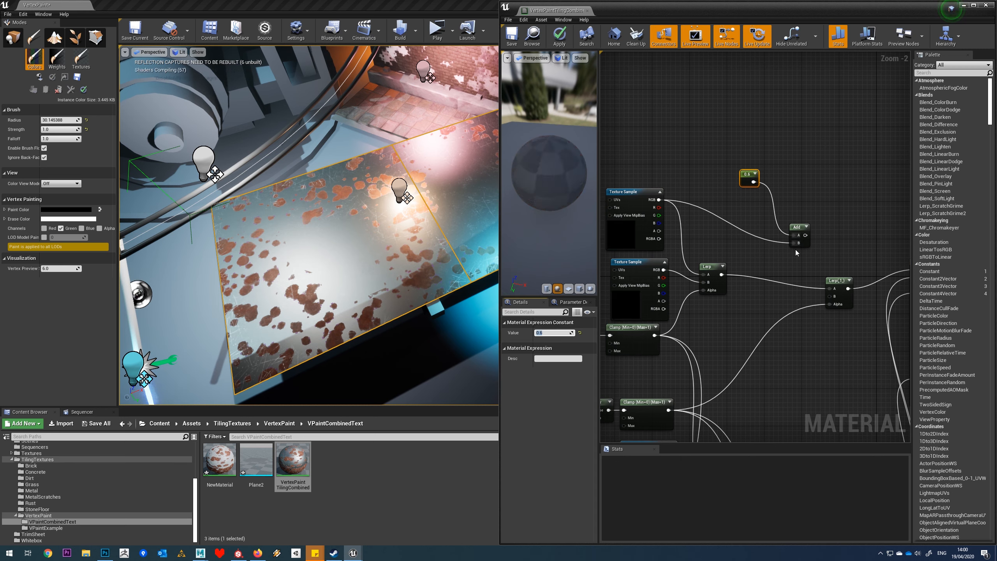
# Expand the Add node's preview, shift the node slightly, and connect its output to the second Lerp's B input.
pyautogui.click(806, 228)
pyautogui.moveTo(795, 226); pyautogui.dragTo(784, 219)
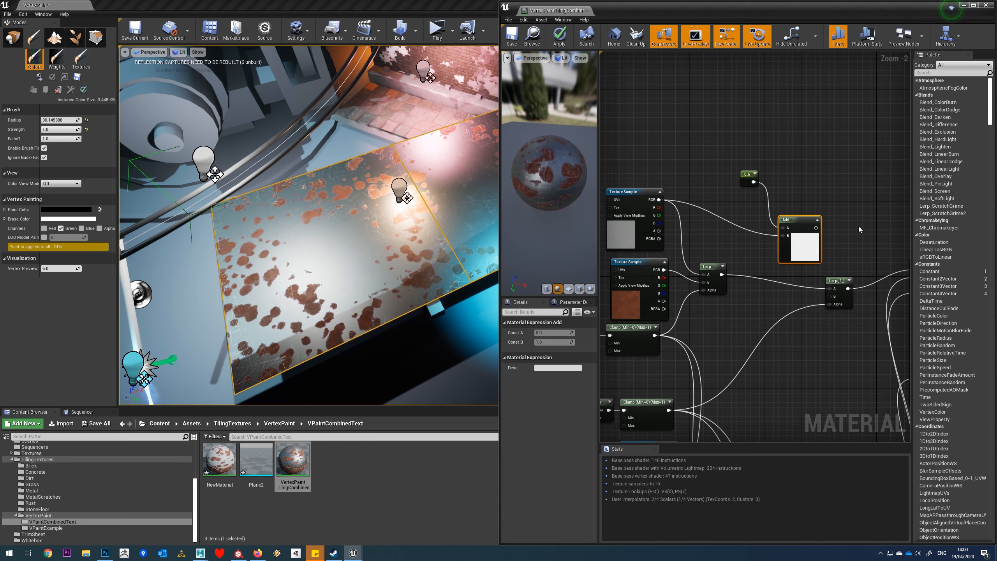
pyautogui.moveTo(859, 228); pyautogui.dragTo(781, 218, button='right')
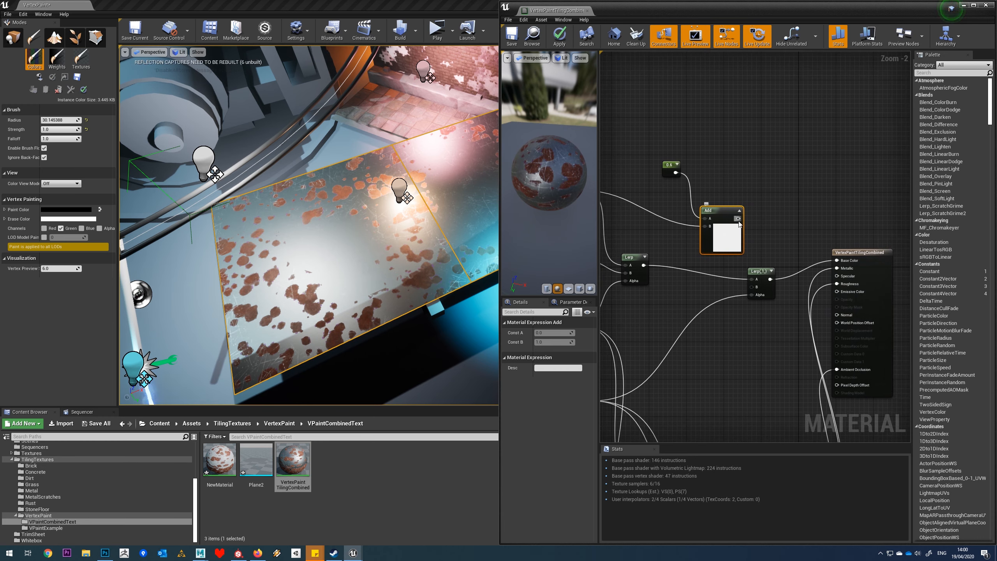
pyautogui.moveTo(738, 219); pyautogui.dragTo(756, 287)
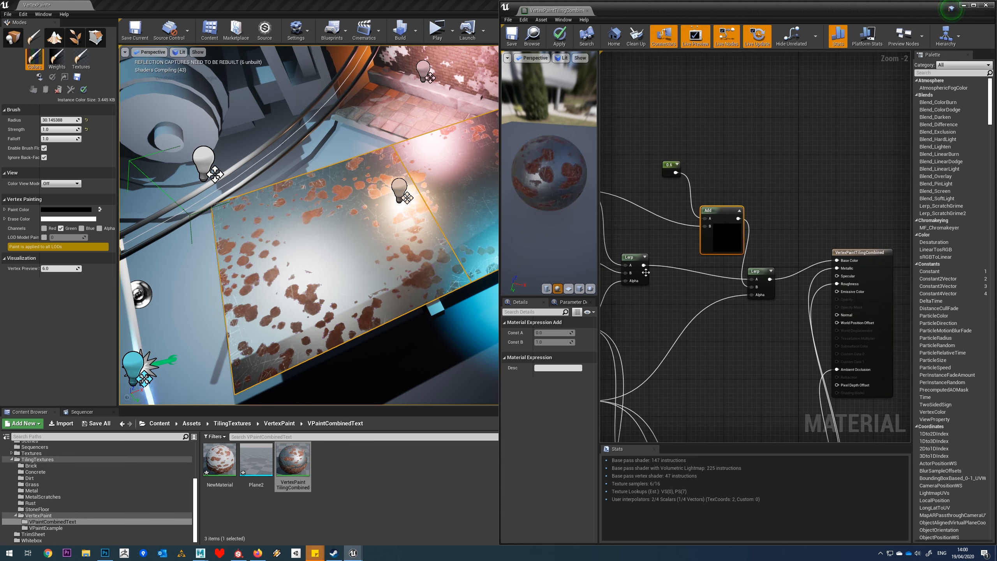
# Save the material and move the 0.6 constant closer to the Add node, checking the scratches on the plane up close.
pyautogui.click(518, 46)
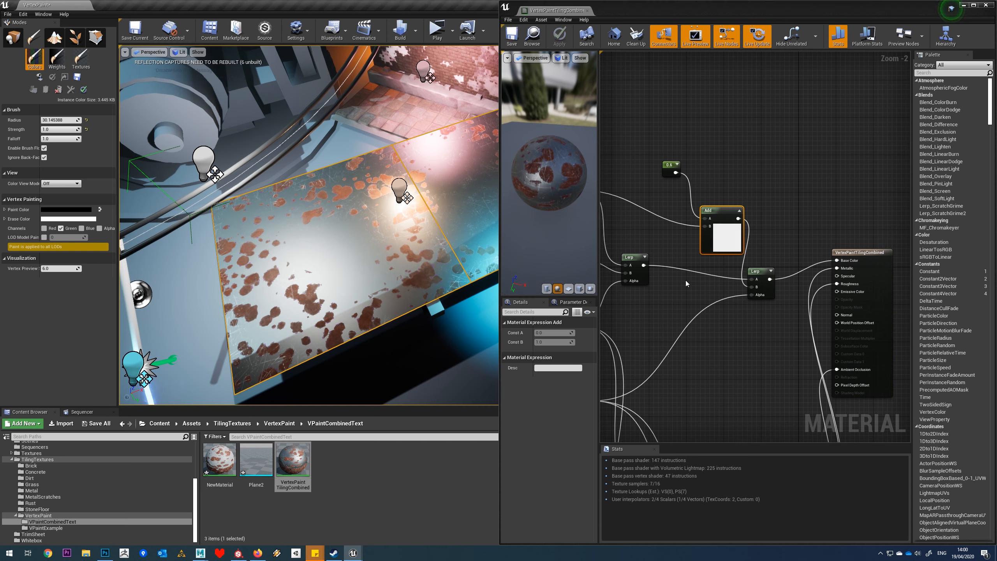
pyautogui.moveTo(758, 161); pyautogui.dragTo(834, 142, button='right')
pyautogui.moveTo(751, 149); pyautogui.dragTo(742, 171)
pyautogui.scroll(6, 436, 243)
pyautogui.scroll(-4, 397, 259)
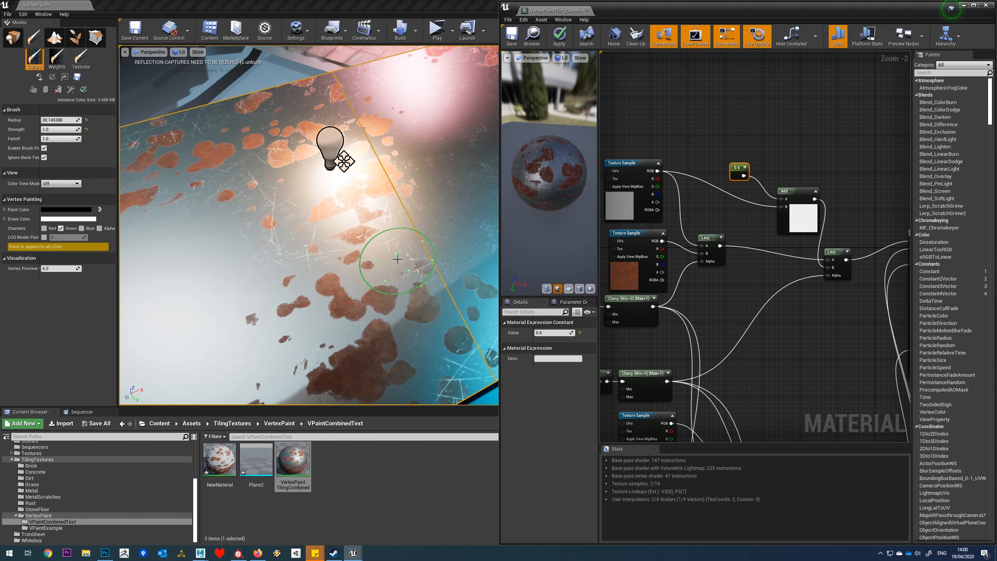
# Create a Constant3Vector above the Add node and set its colour to pure red (1, 0, 0).
pyautogui.click(804, 135)
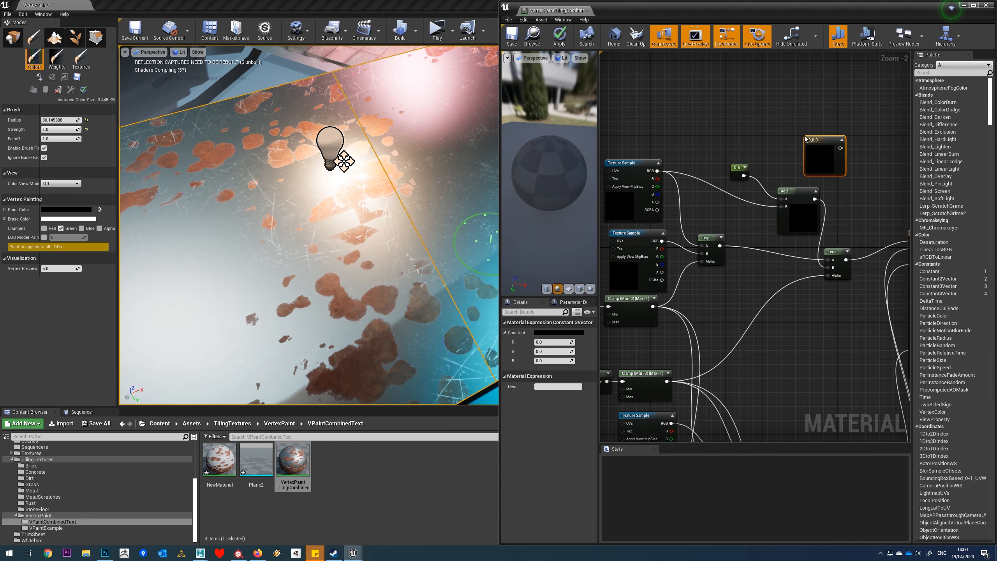
pyautogui.click(547, 335)
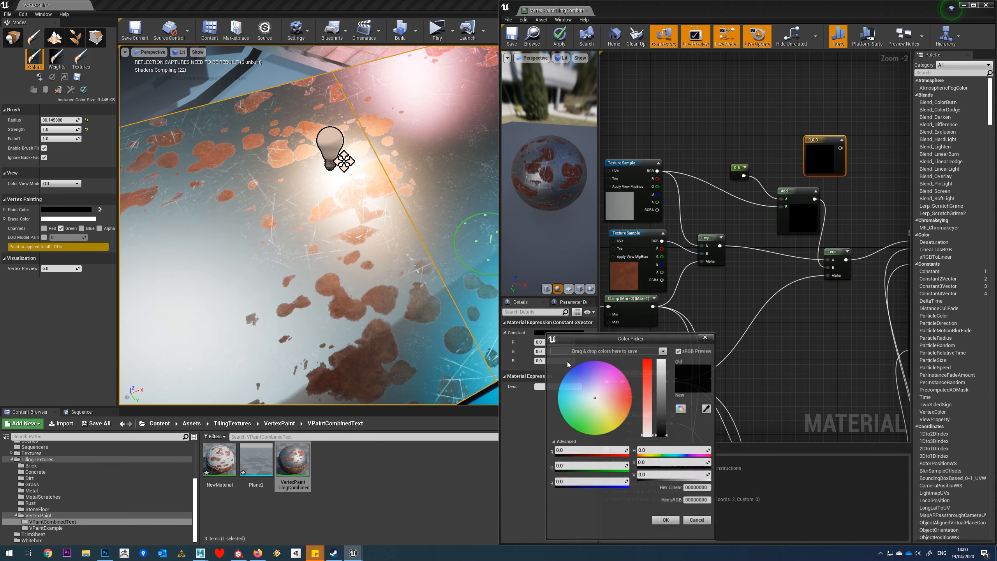
pyautogui.moveTo(662, 424); pyautogui.dragTo(662, 376)
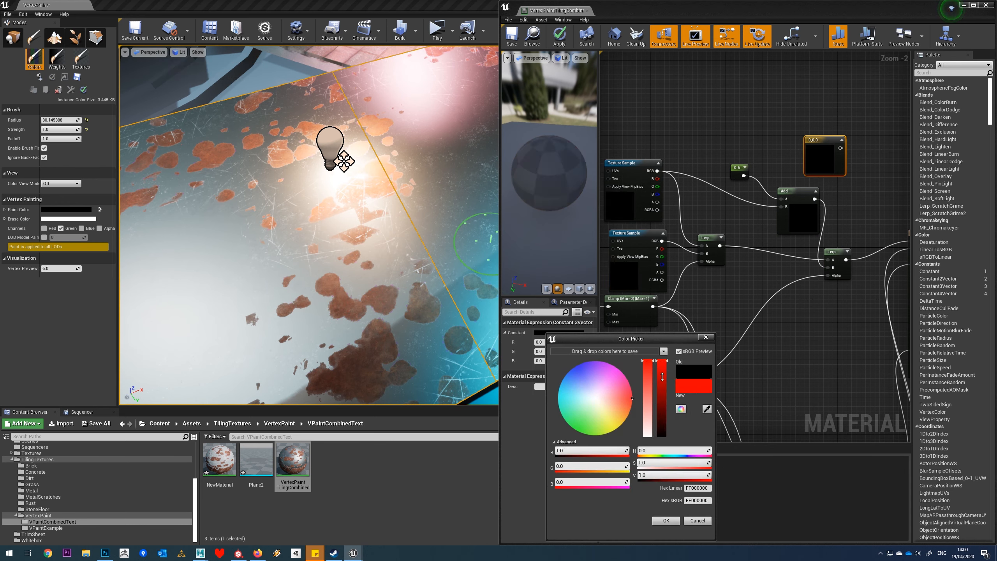
pyautogui.click(659, 523)
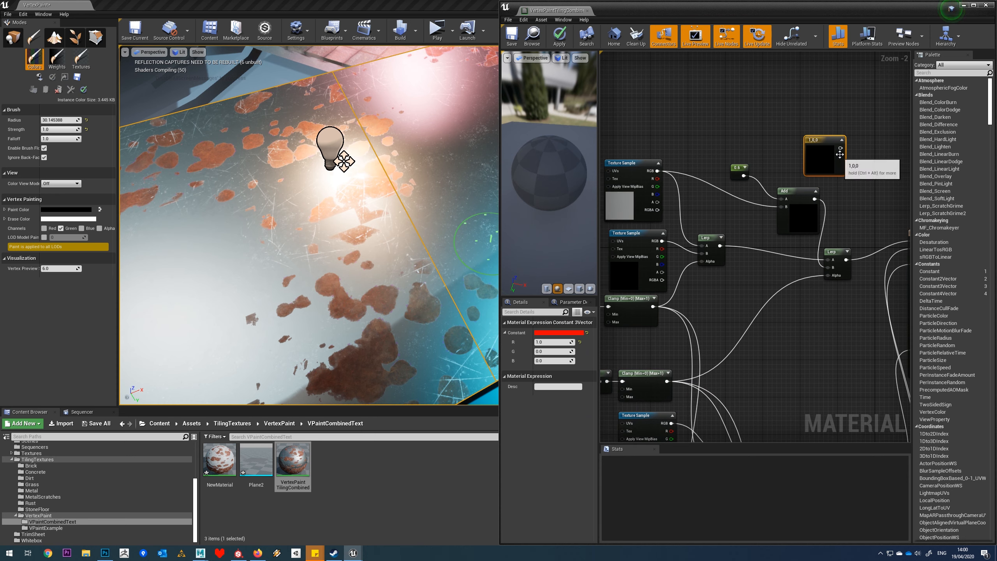
# Connect the red colour constant to the second base colour Lerp's B input and save the material to inspect the plane.
pyautogui.moveTo(841, 148); pyautogui.dragTo(829, 275)
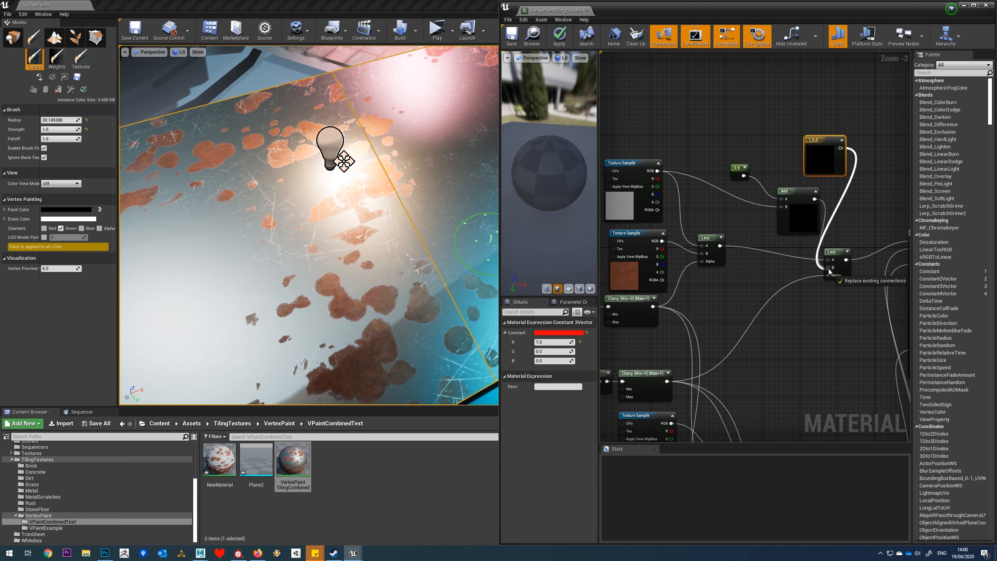
pyautogui.click(506, 44)
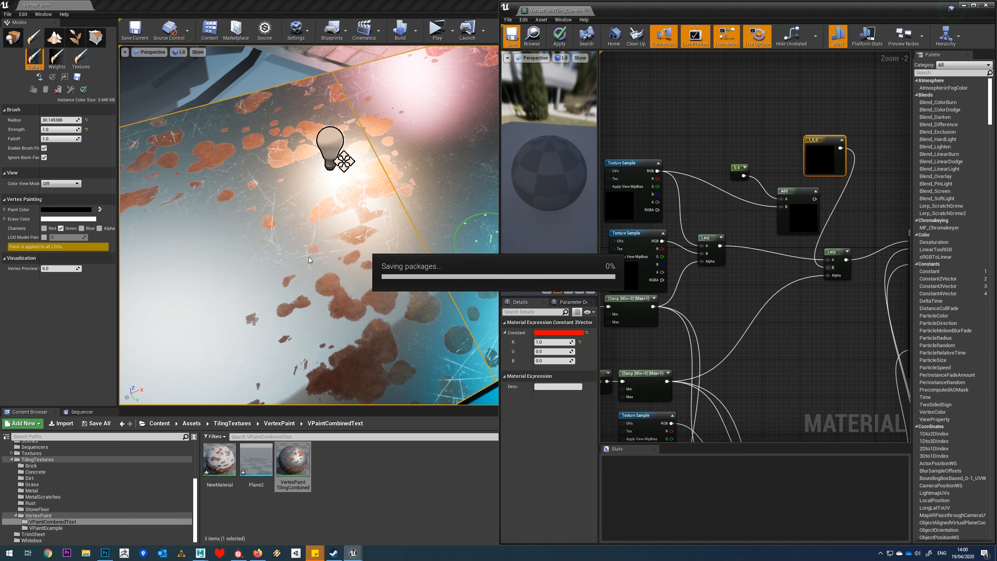
pyautogui.moveTo(308, 225)
pyautogui.mouseDown(button='right')
pyautogui.moveTo(224, 248)
pyautogui.moveTo(379, 277)
pyautogui.mouseUp(button='right')
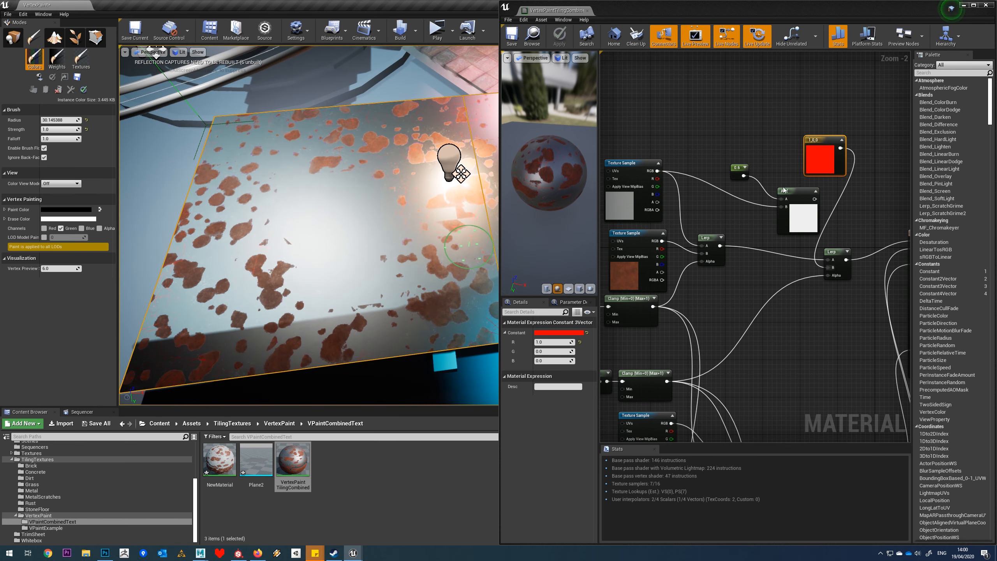
# Reconnect the Add node's output to the second Lerp's B input, delete the red colour constant and save the material.
pyautogui.moveTo(815, 199); pyautogui.dragTo(833, 270)
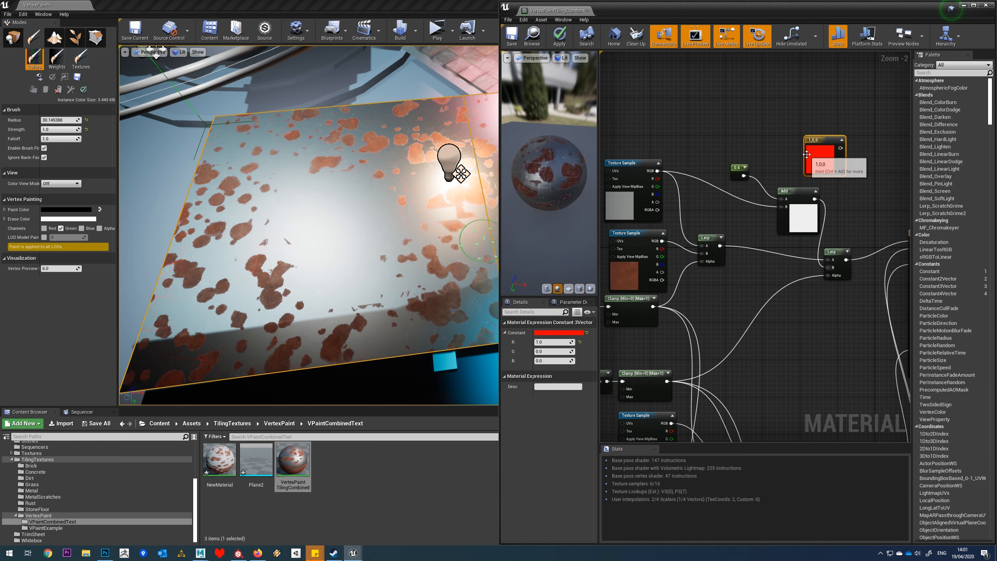
pyautogui.press('Delete')
pyautogui.scroll(-2, 840, 160)
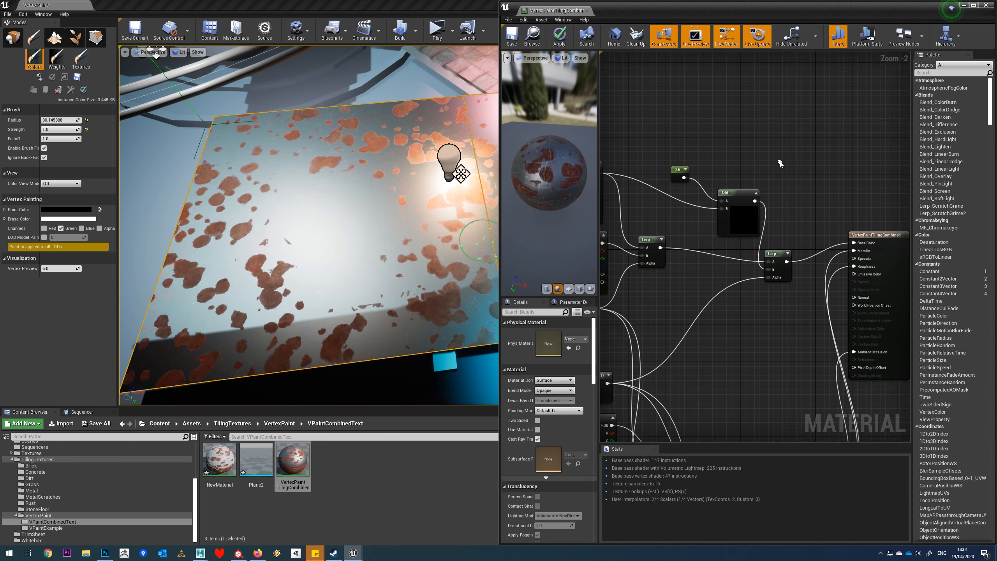
pyautogui.click(516, 36)
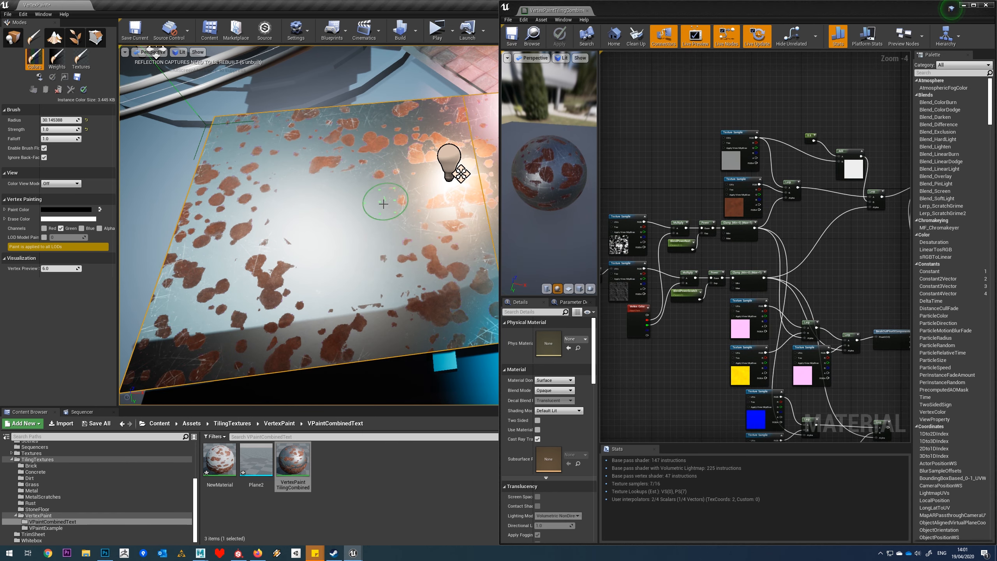
# Reframe the plane in the level and turn off the Green channel for vertex painting.
pyautogui.keyDown('alt'); pyautogui.moveTo(383, 205); pyautogui.dragTo(359, 220); pyautogui.keyUp('alt')
pyautogui.moveTo(314, 224); pyautogui.dragTo(313, 204, button='right')
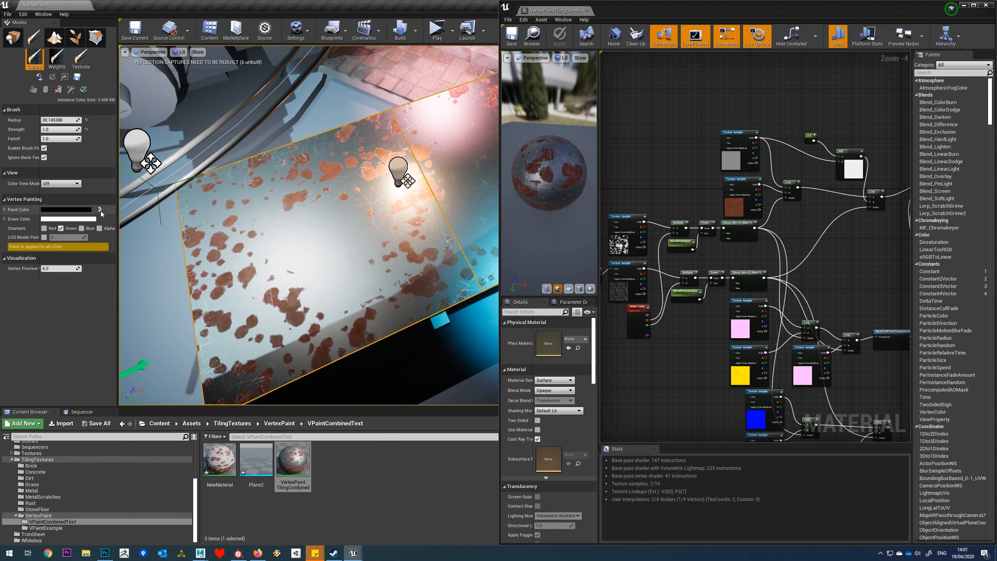
pyautogui.click(65, 229)
# Reposition the Add node and its 0.6 constant beside the base colour Lerp nodes to tidy the graph.
pyautogui.moveTo(845, 294); pyautogui.dragTo(802, 220, button='right')
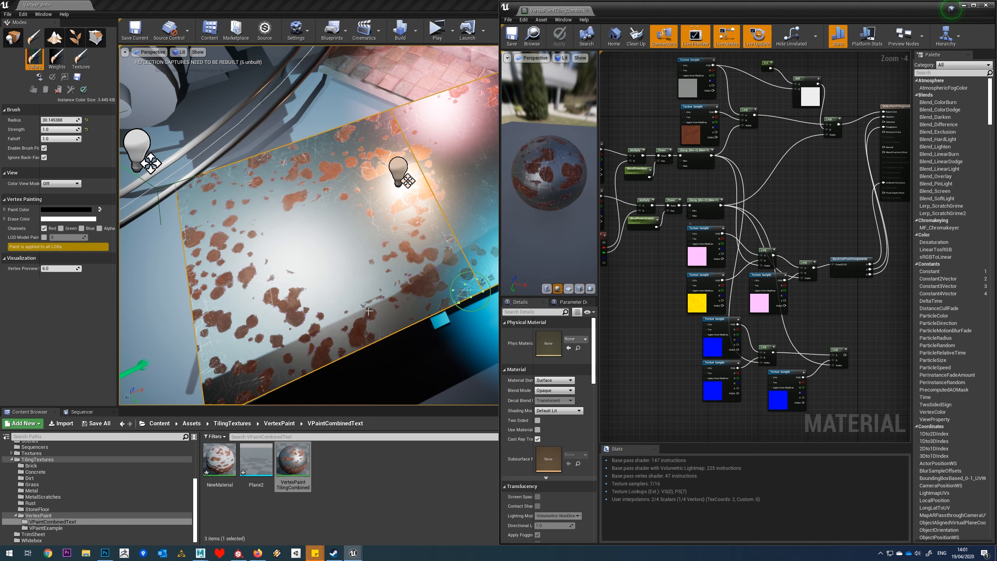
pyautogui.moveTo(742, 153); pyautogui.dragTo(783, 243, button='right')
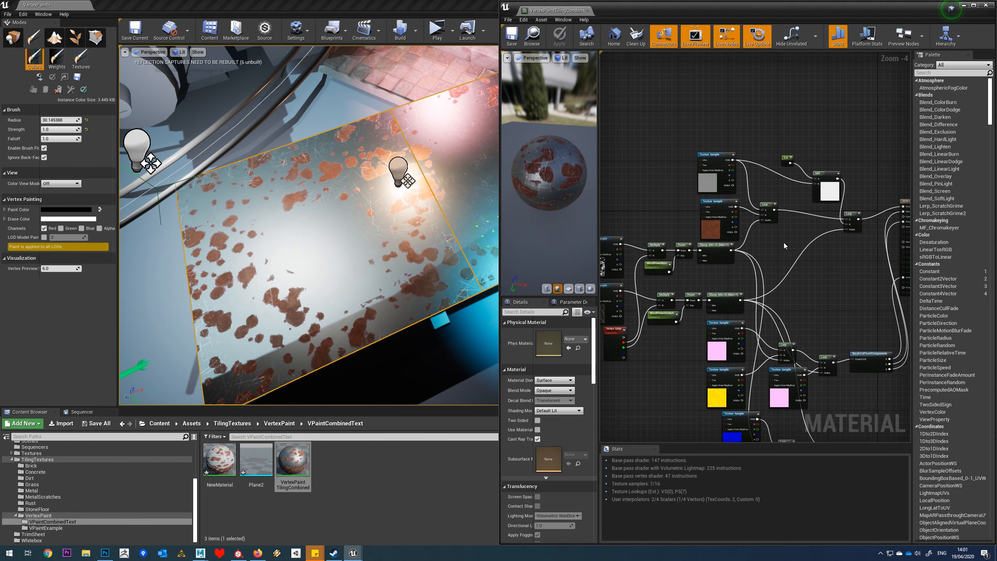
pyautogui.moveTo(825, 188); pyautogui.dragTo(820, 207)
pyautogui.moveTo(786, 158); pyautogui.dragTo(781, 152)
# Examine the finished material network, from the Vertex Color and blend power masks through the Clamp nodes to the Lerp chains.
pyautogui.moveTo(613, 310); pyautogui.dragTo(710, 223, button='right')
pyautogui.scroll(2, 689, 289)
pyautogui.moveTo(754, 324); pyautogui.dragTo(737, 326, button='right')
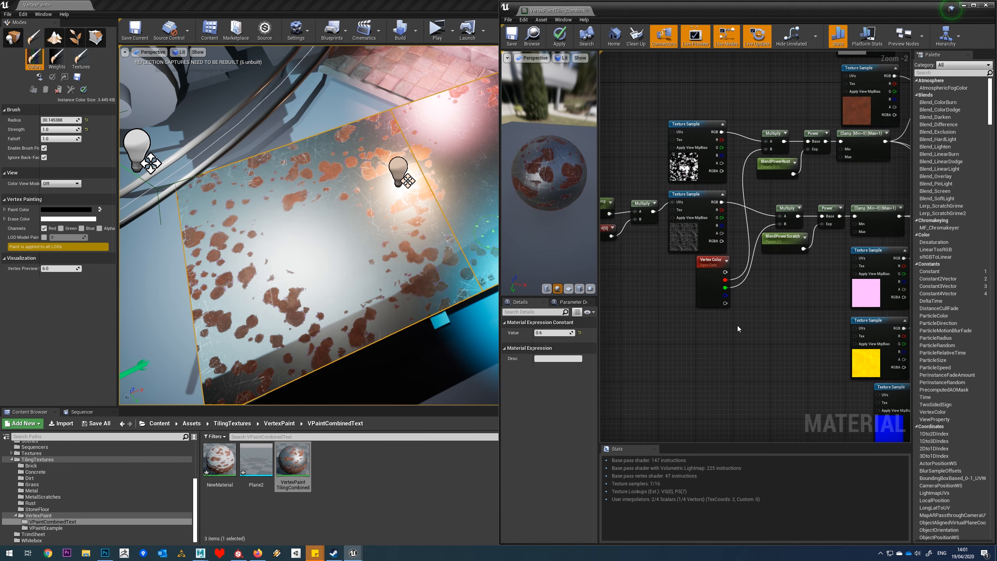
pyautogui.moveTo(833, 300); pyautogui.dragTo(661, 285, button='right')
pyautogui.scroll(-1, 748, 294)
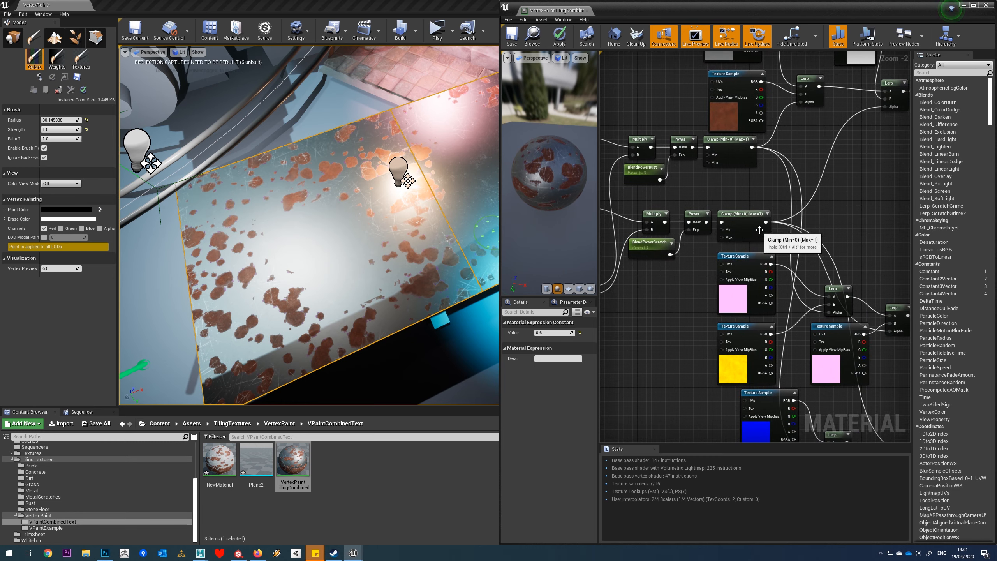
pyautogui.moveTo(738, 239); pyautogui.dragTo(773, 228, button='right')
pyautogui.moveTo(868, 228); pyautogui.dragTo(816, 258, button='right')
pyautogui.scroll(-2, 764, 200)
pyautogui.scroll(1, 815, 257)
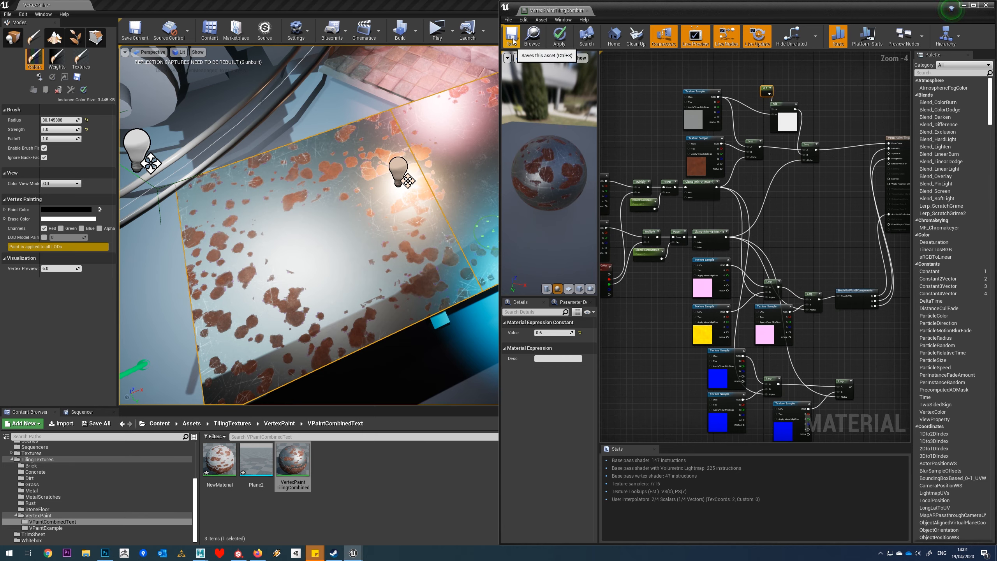